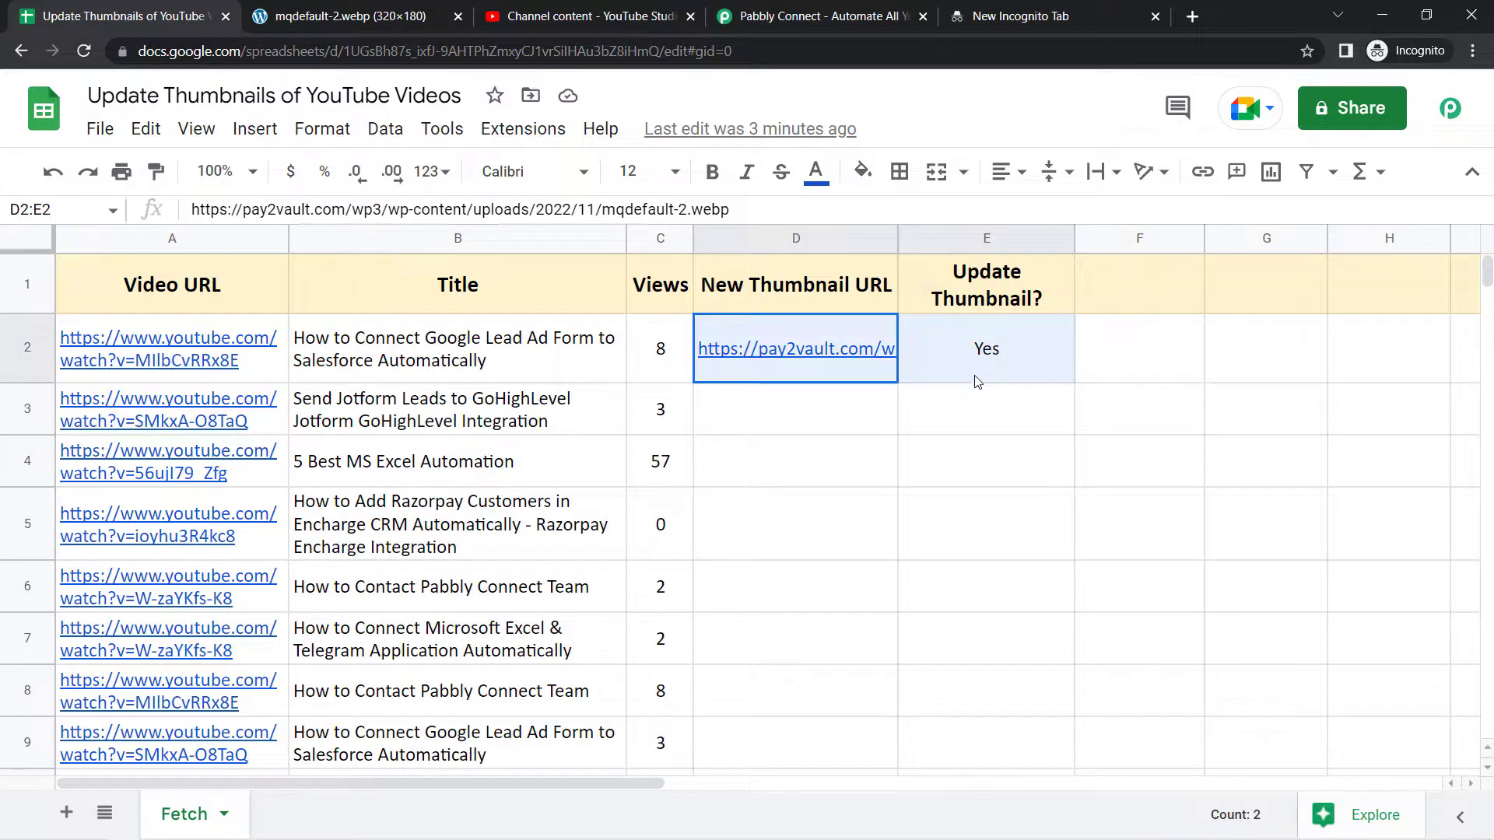
Review the YouTube Studio video list alongside the thumbnail spreadsheet and close the mqdefault-2.webp image page.
left_click(585, 16)
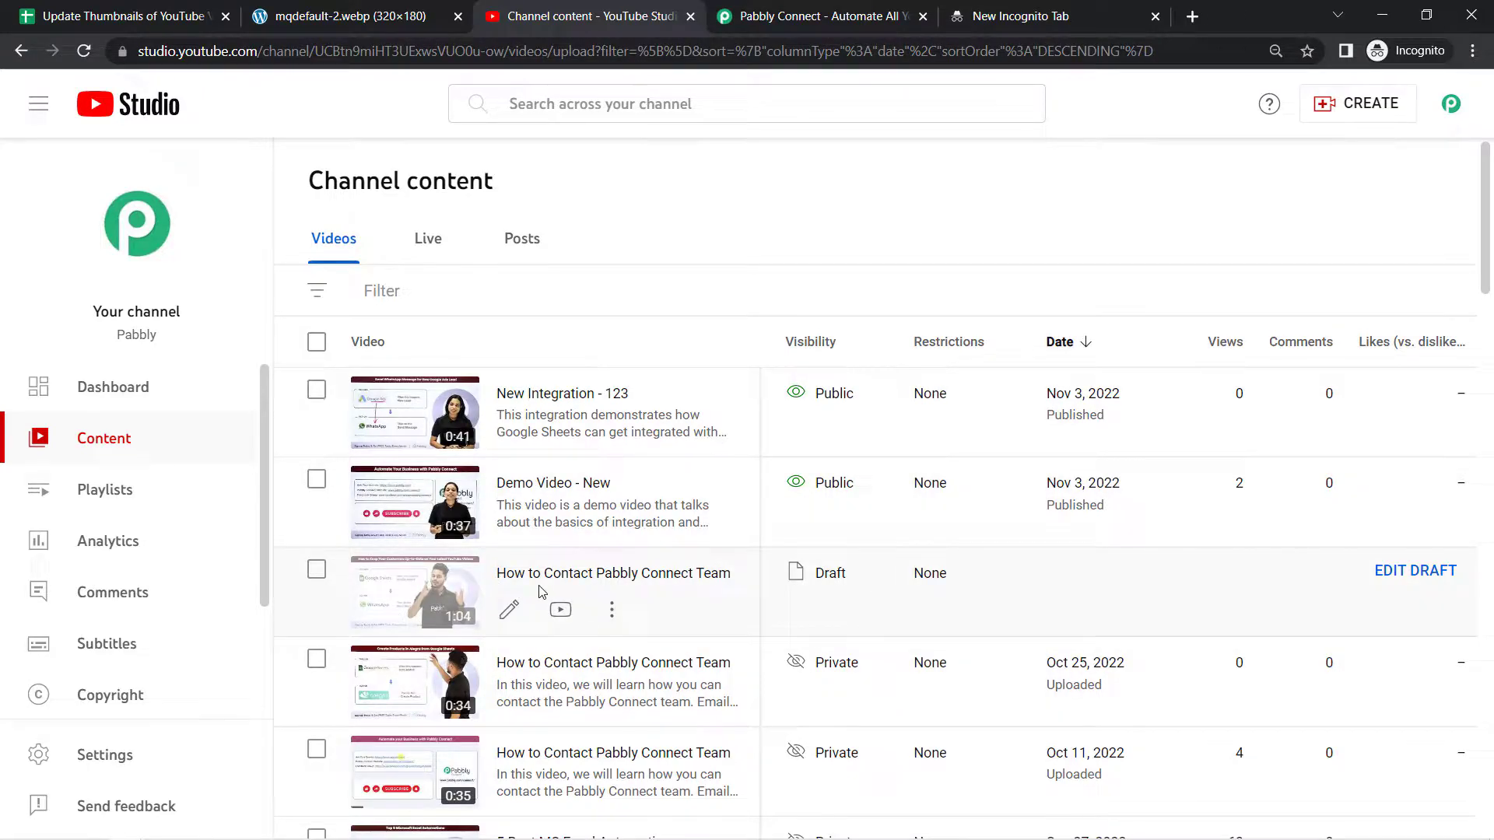
left_click(116, 16)
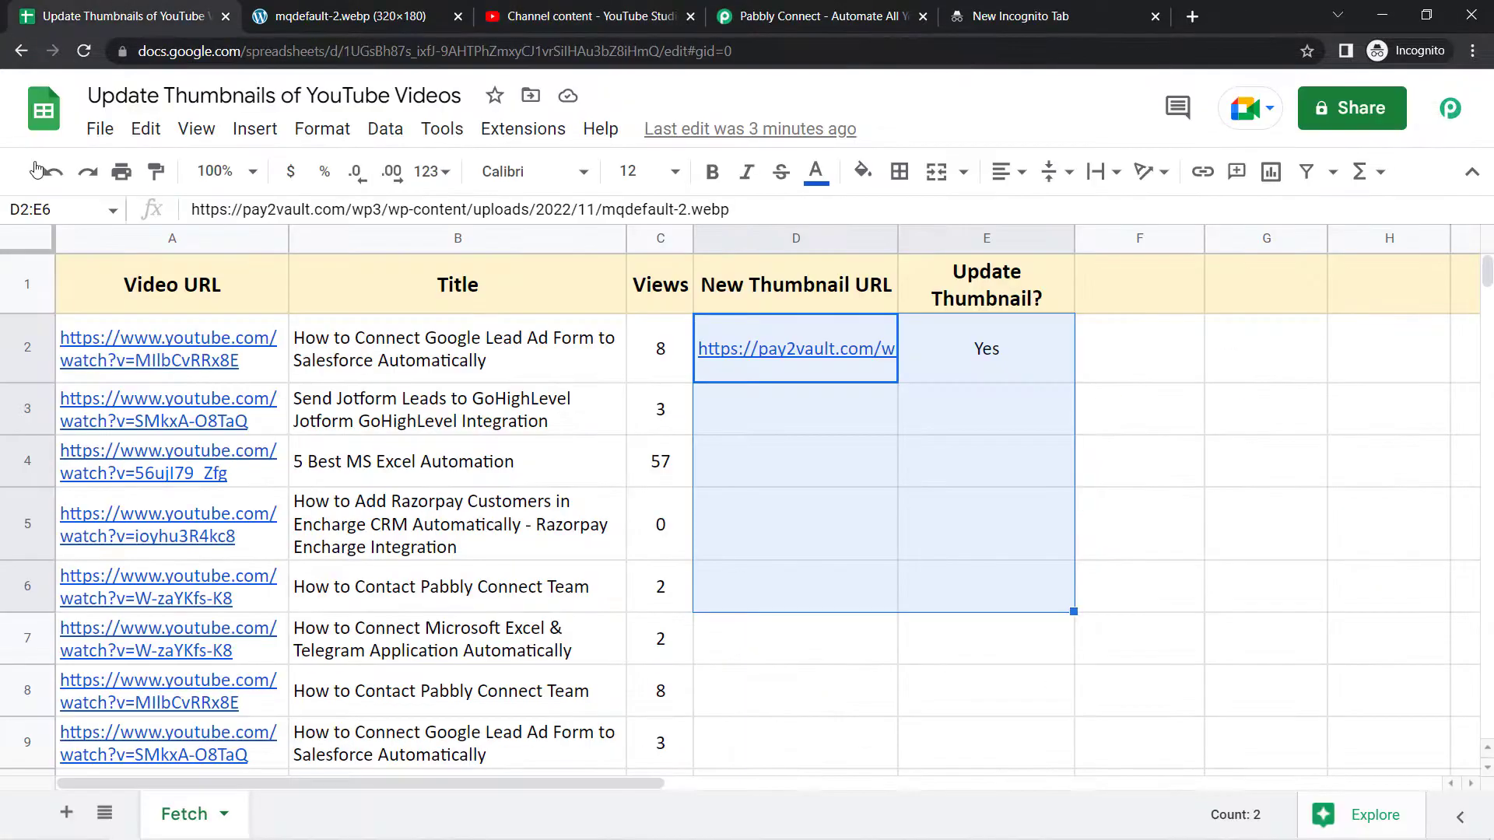
left_click(557, 17)
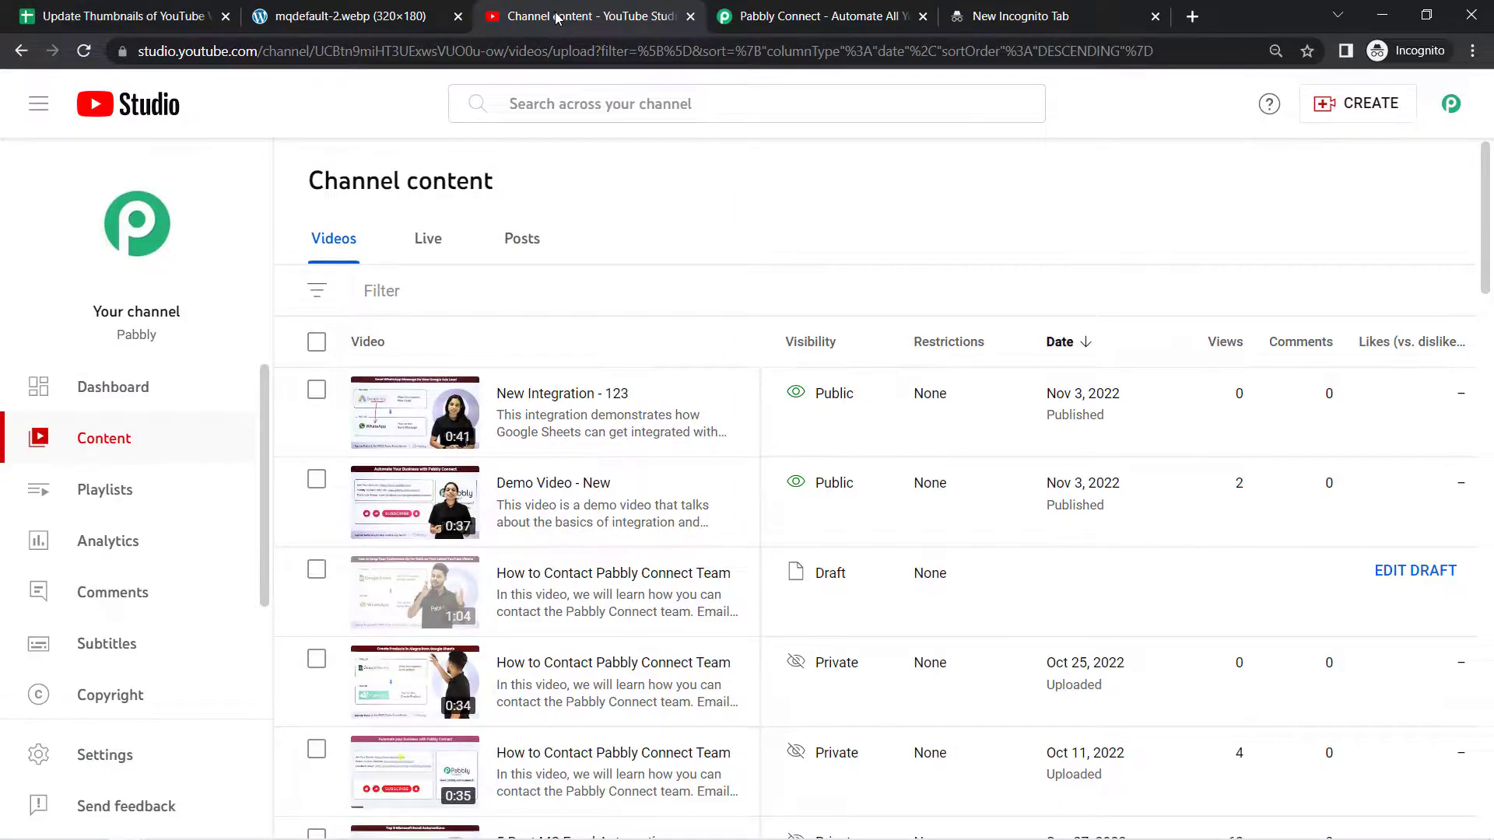
left_click(458, 17)
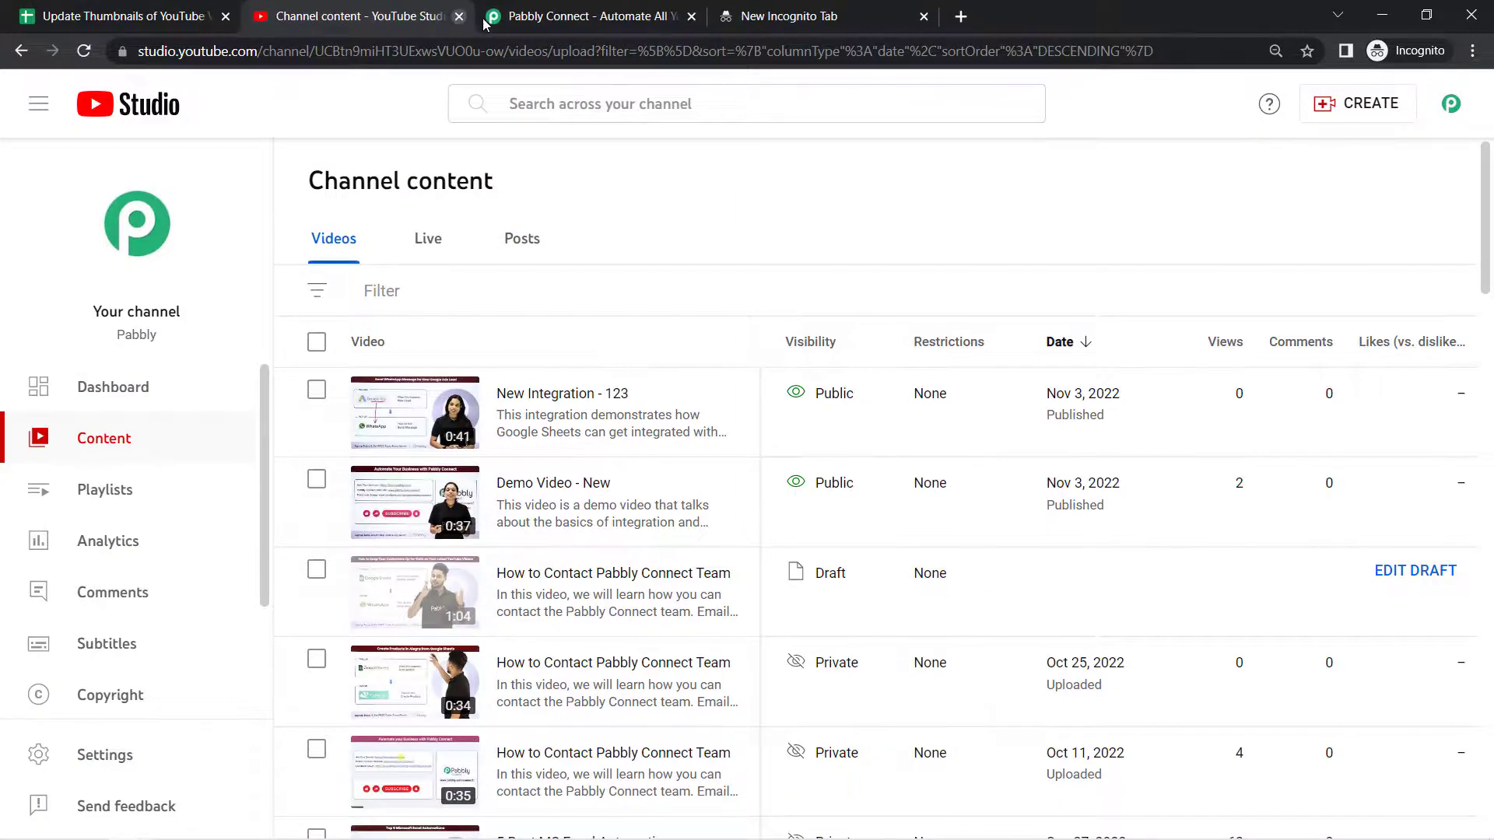
Switch to the Pabbly Connect website, sign in, and access Pabbly Connect from the list of all apps.
left_click(537, 20)
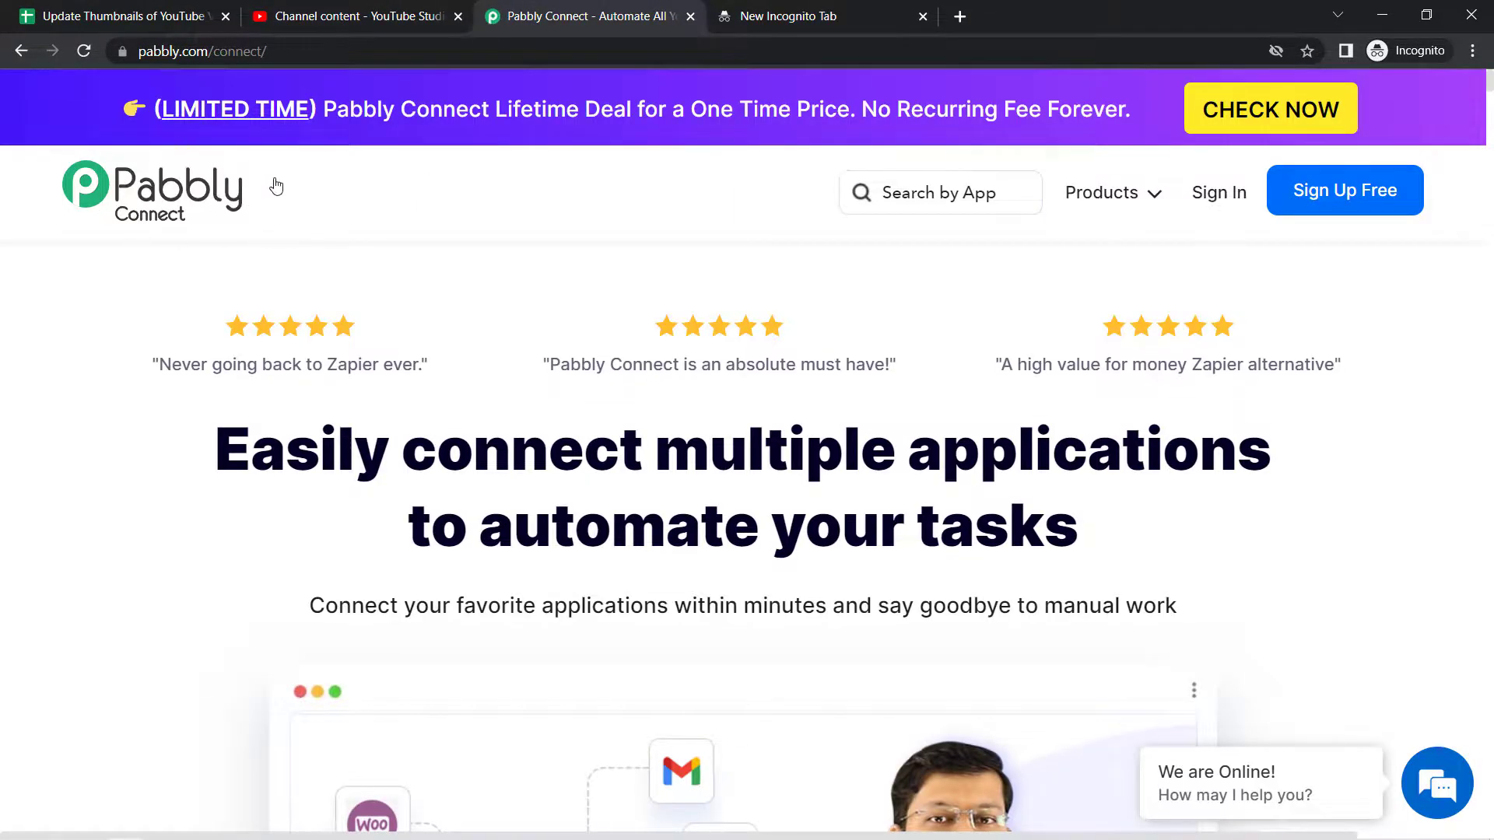
left_click_drag(161, 51, 303, 55)
left_click(1089, 153)
left_click_drag(179, 52, 298, 54)
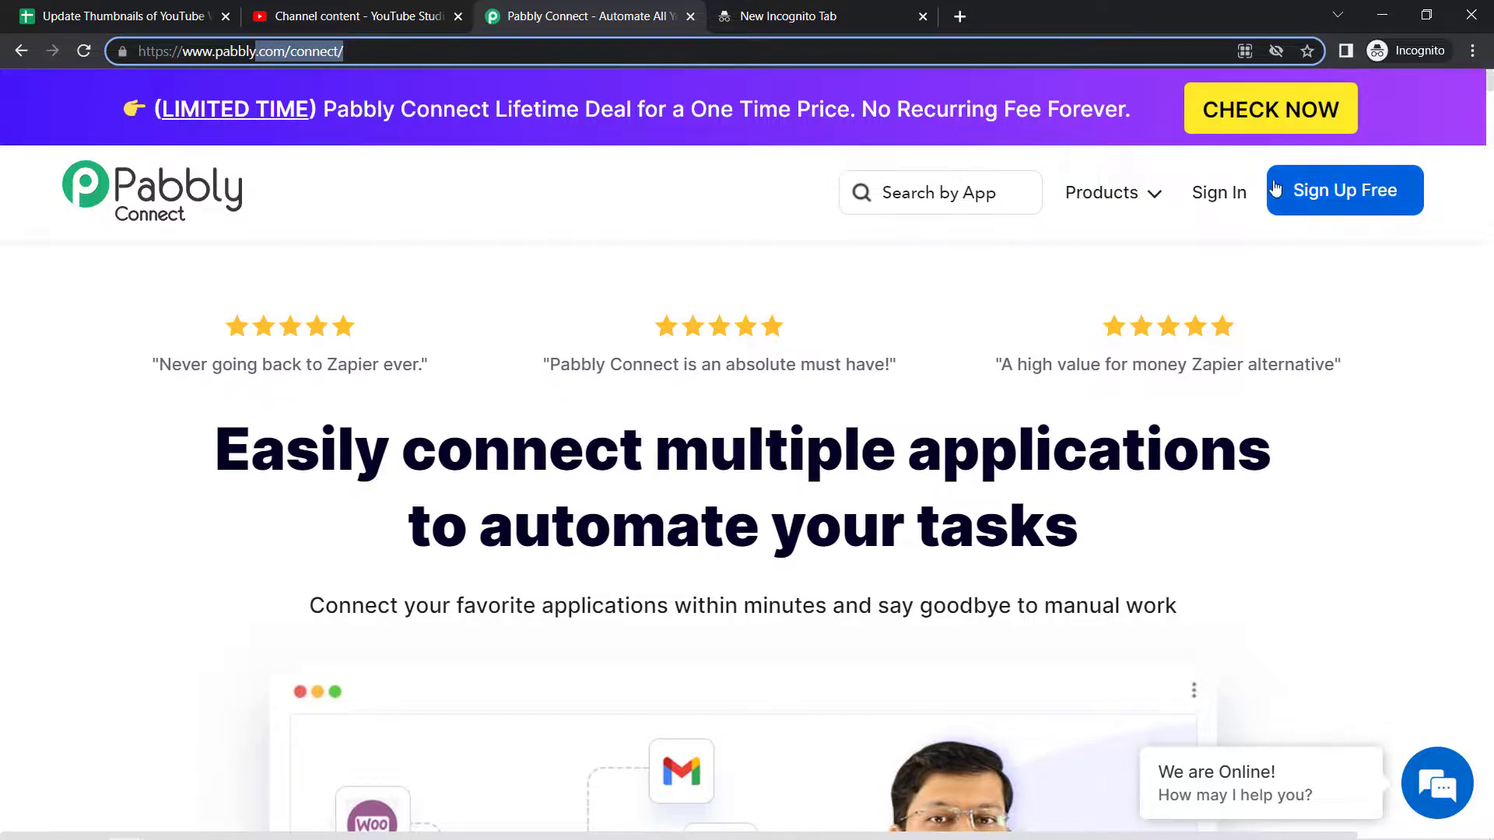
left_click(1216, 199)
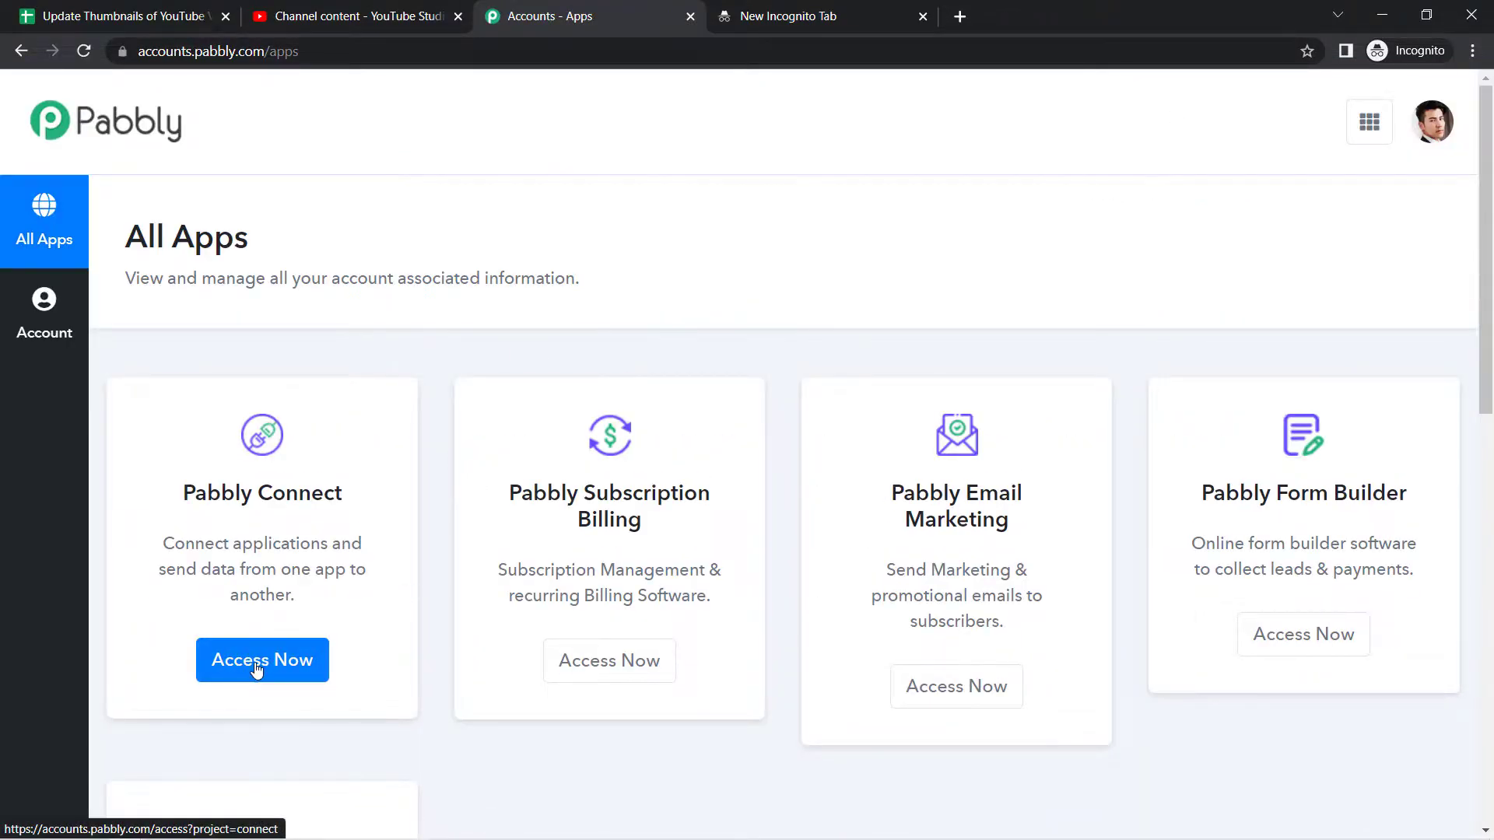
left_click(257, 670)
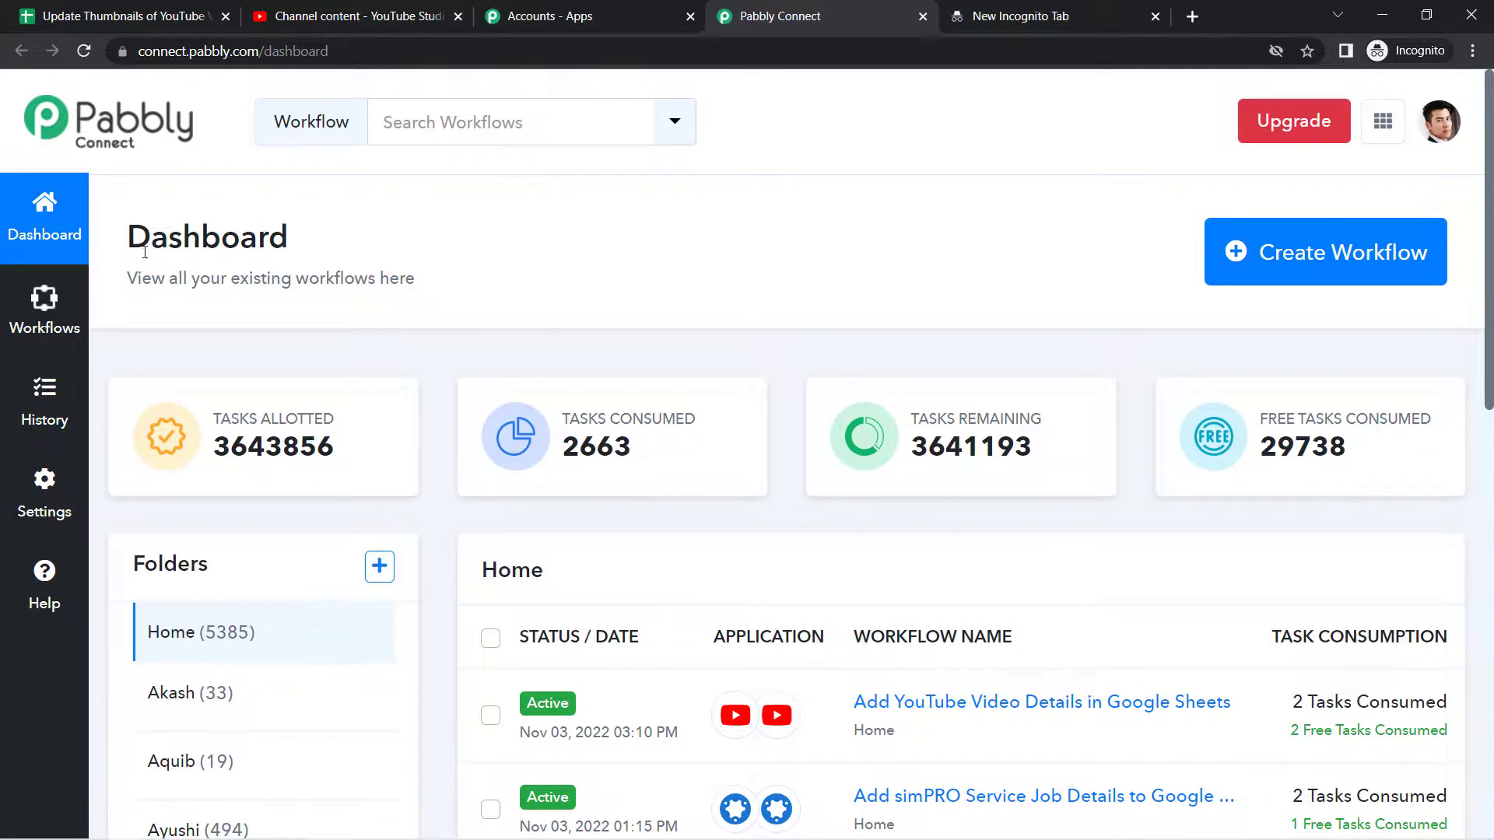
Create a new workflow named "Update Video Thumbnails Automatically from Google Sheets".
left_click_drag(142, 250, 327, 278)
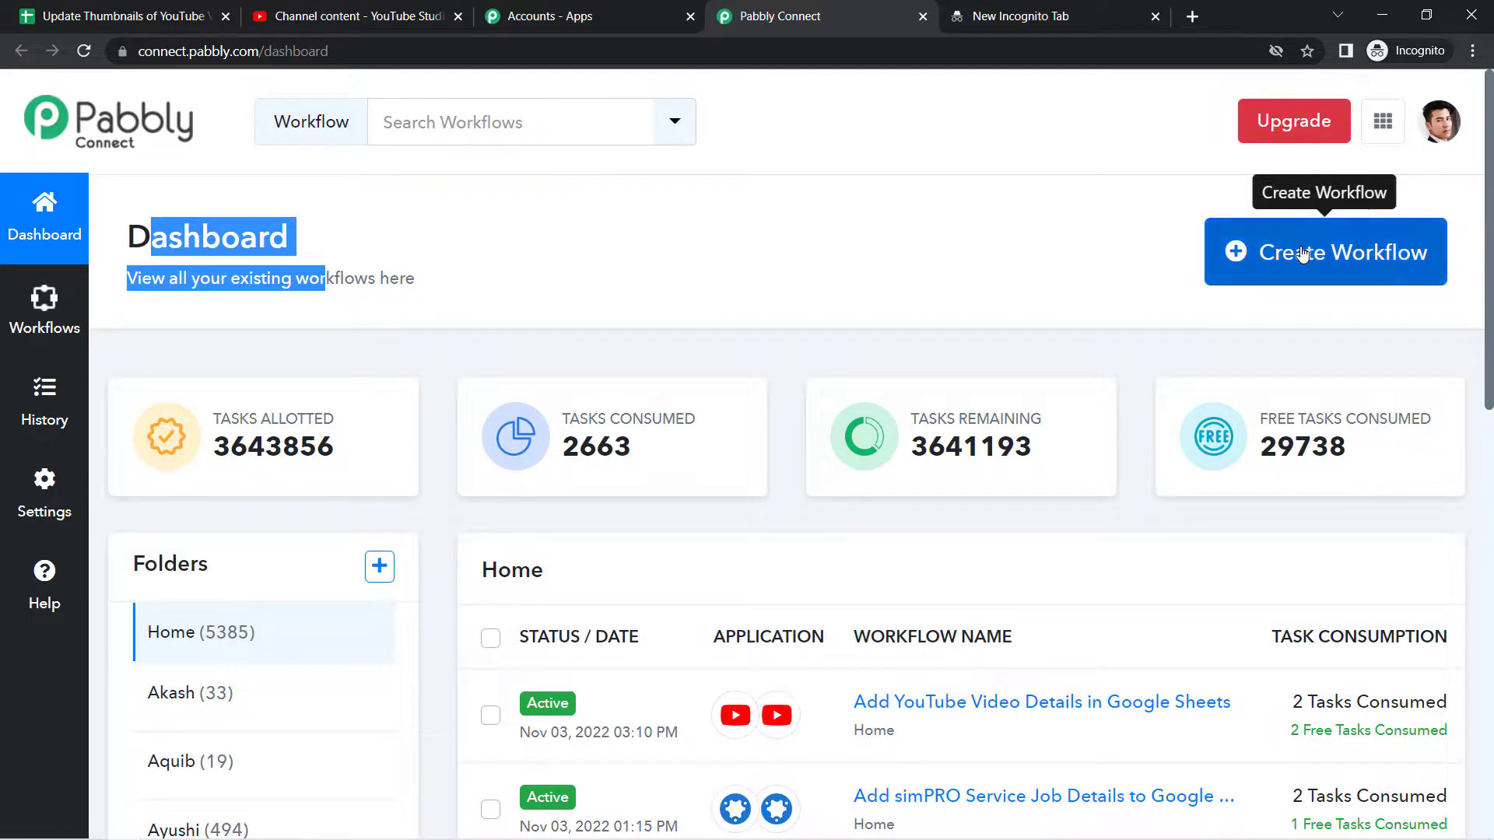
left_click(1277, 233)
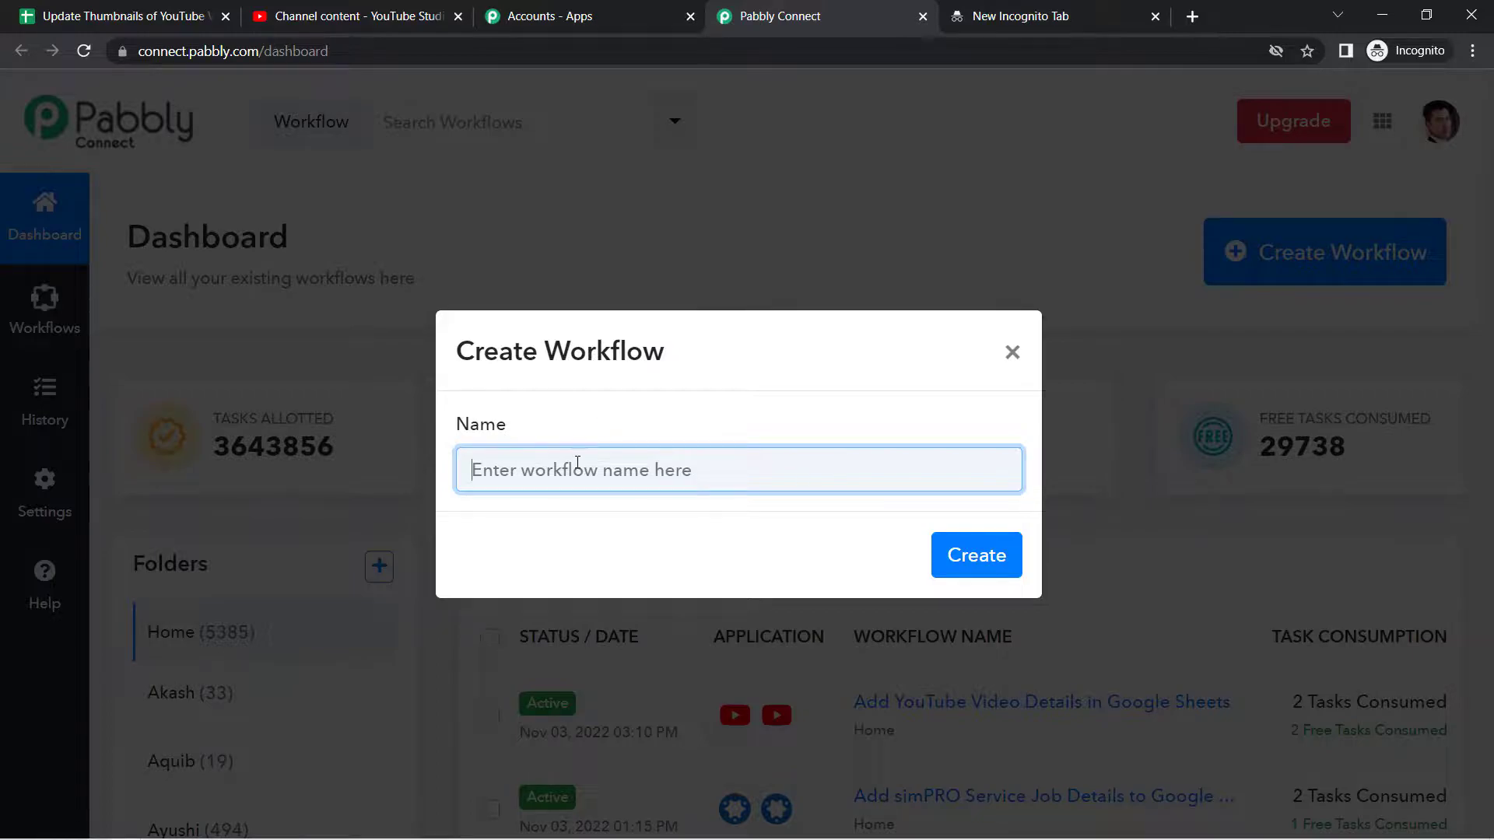
left_click_drag(513, 355, 621, 407)
left_click(547, 467)
type("Update Video Thumbnails Automatically from Google Sheets")
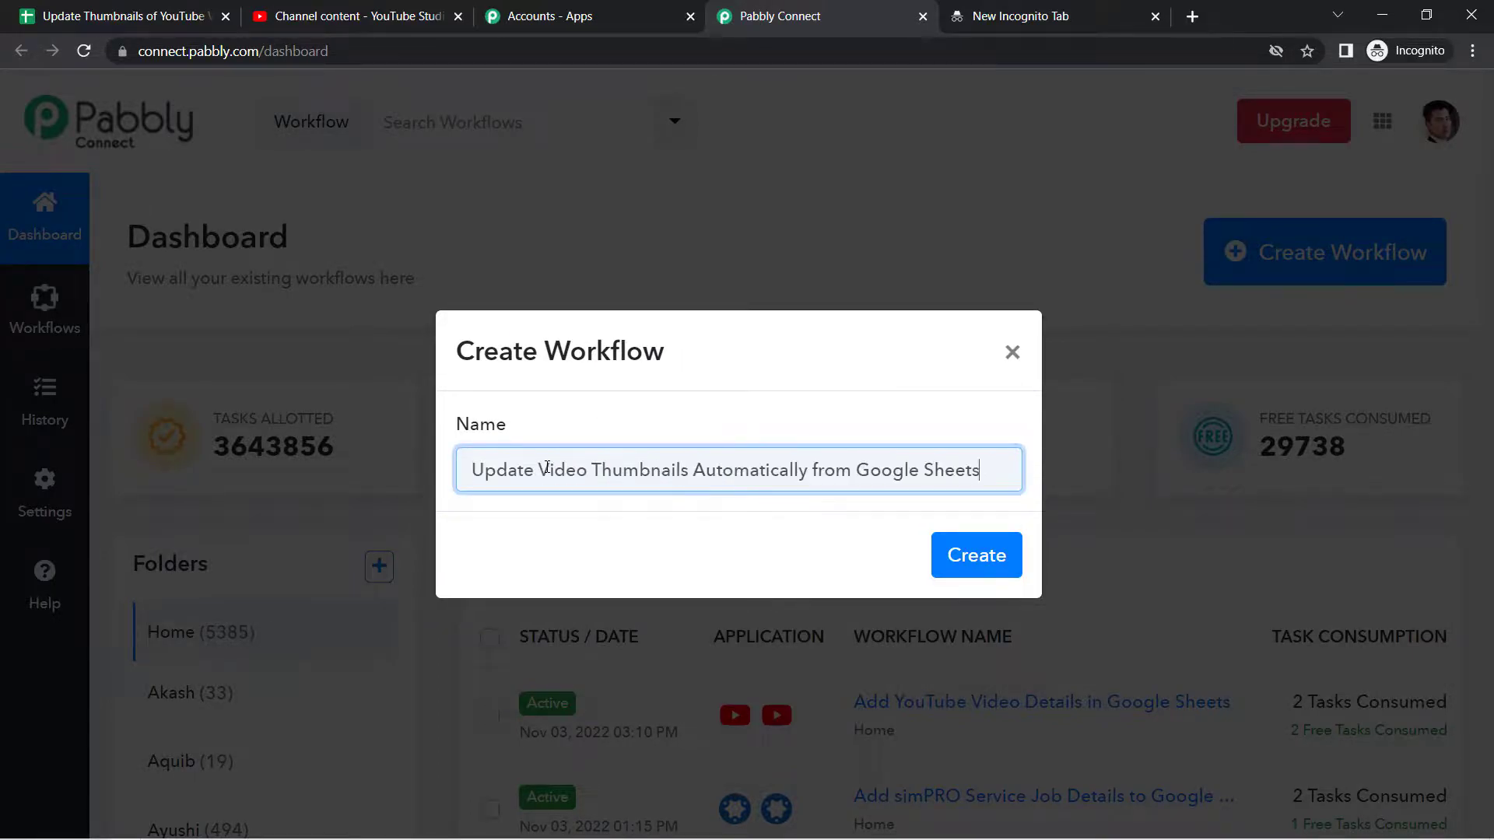
left_click_drag(495, 476, 960, 469)
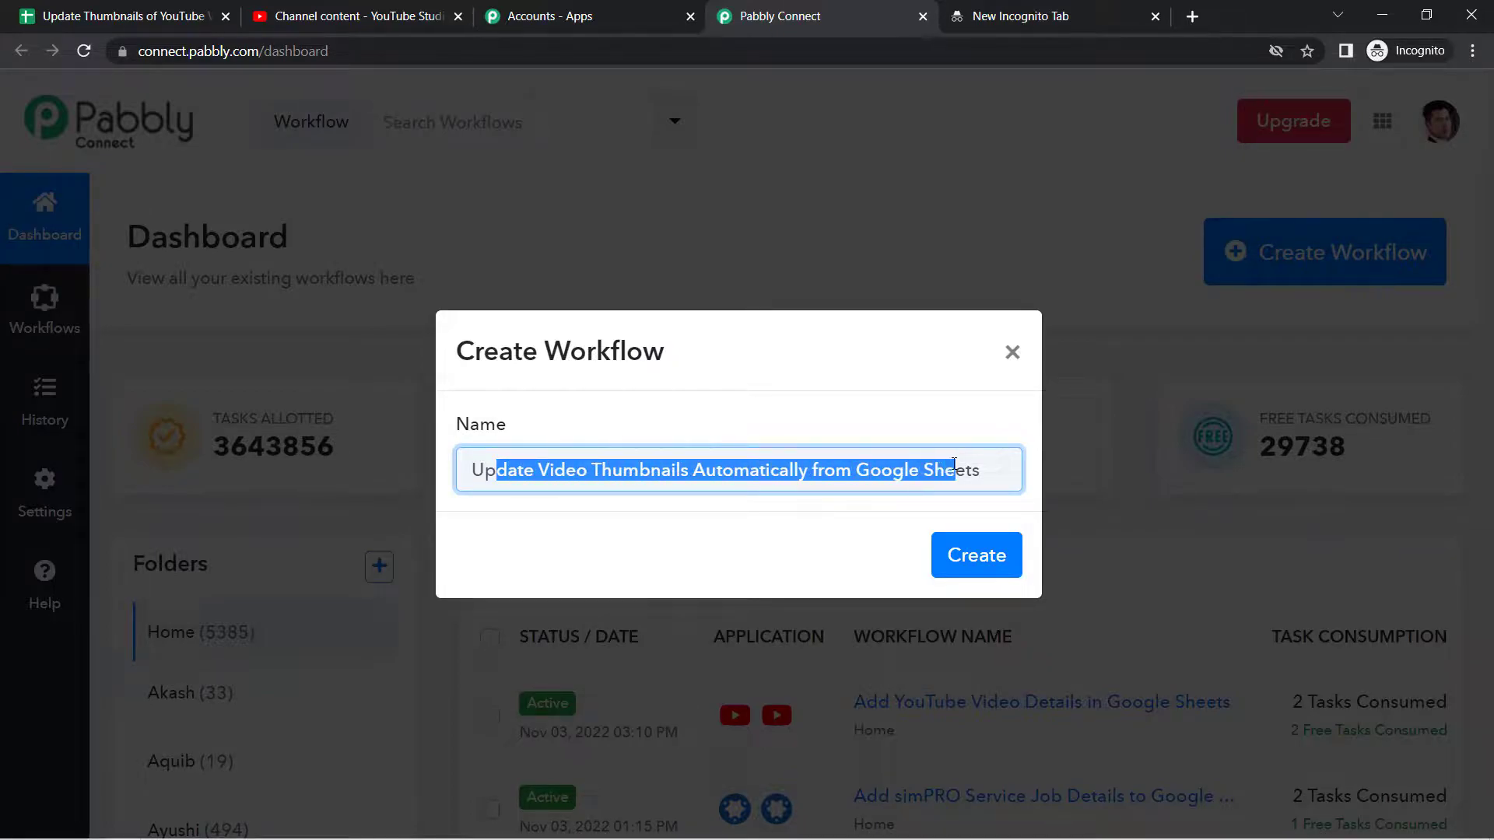
left_click(964, 469)
left_click(978, 566)
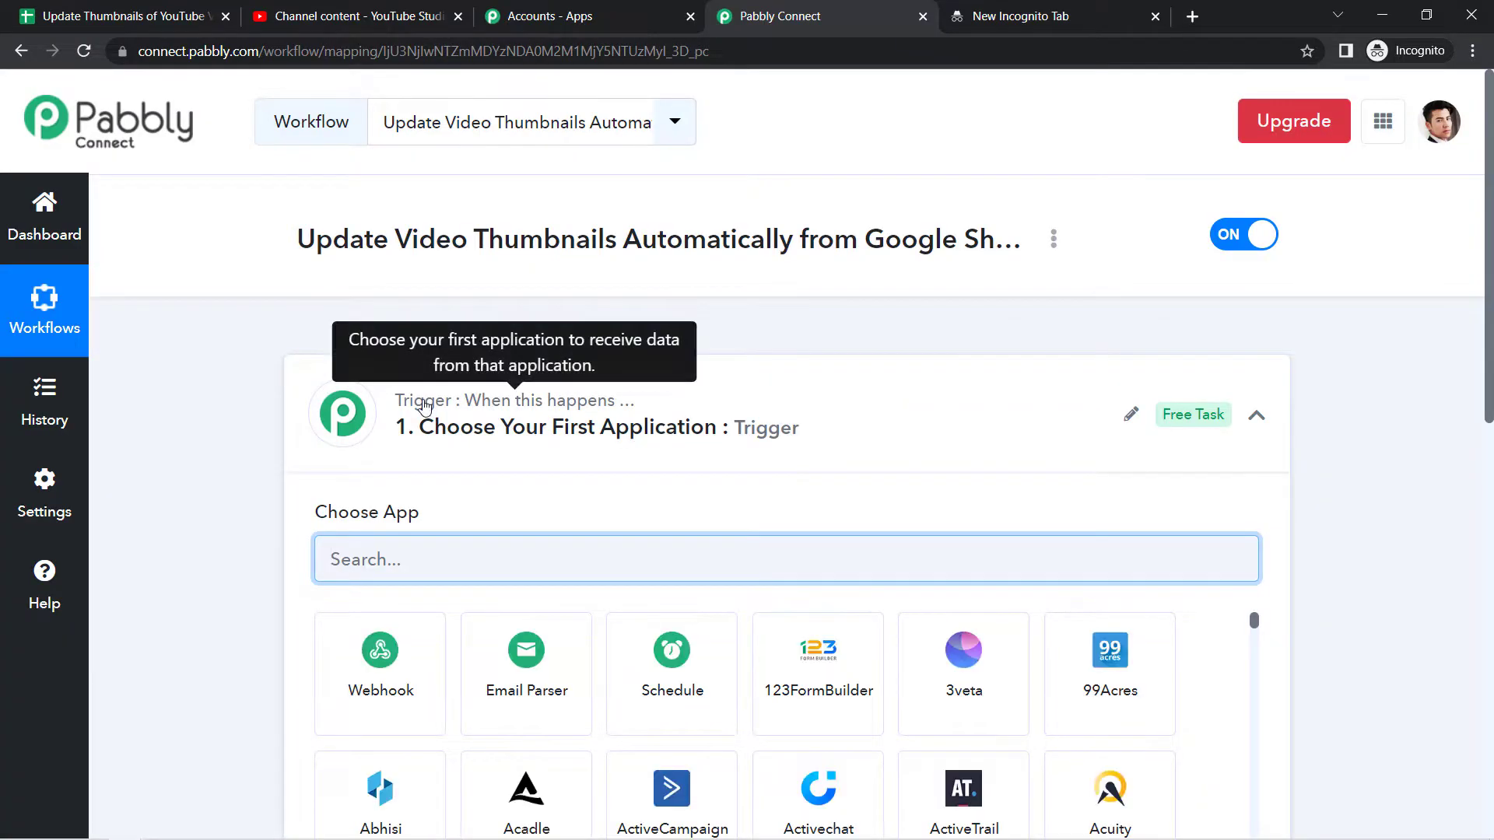
Set the workflow's trigger application to Google Sheets with the trigger event New or Updated Spreadsheet Row.
left_click(425, 407)
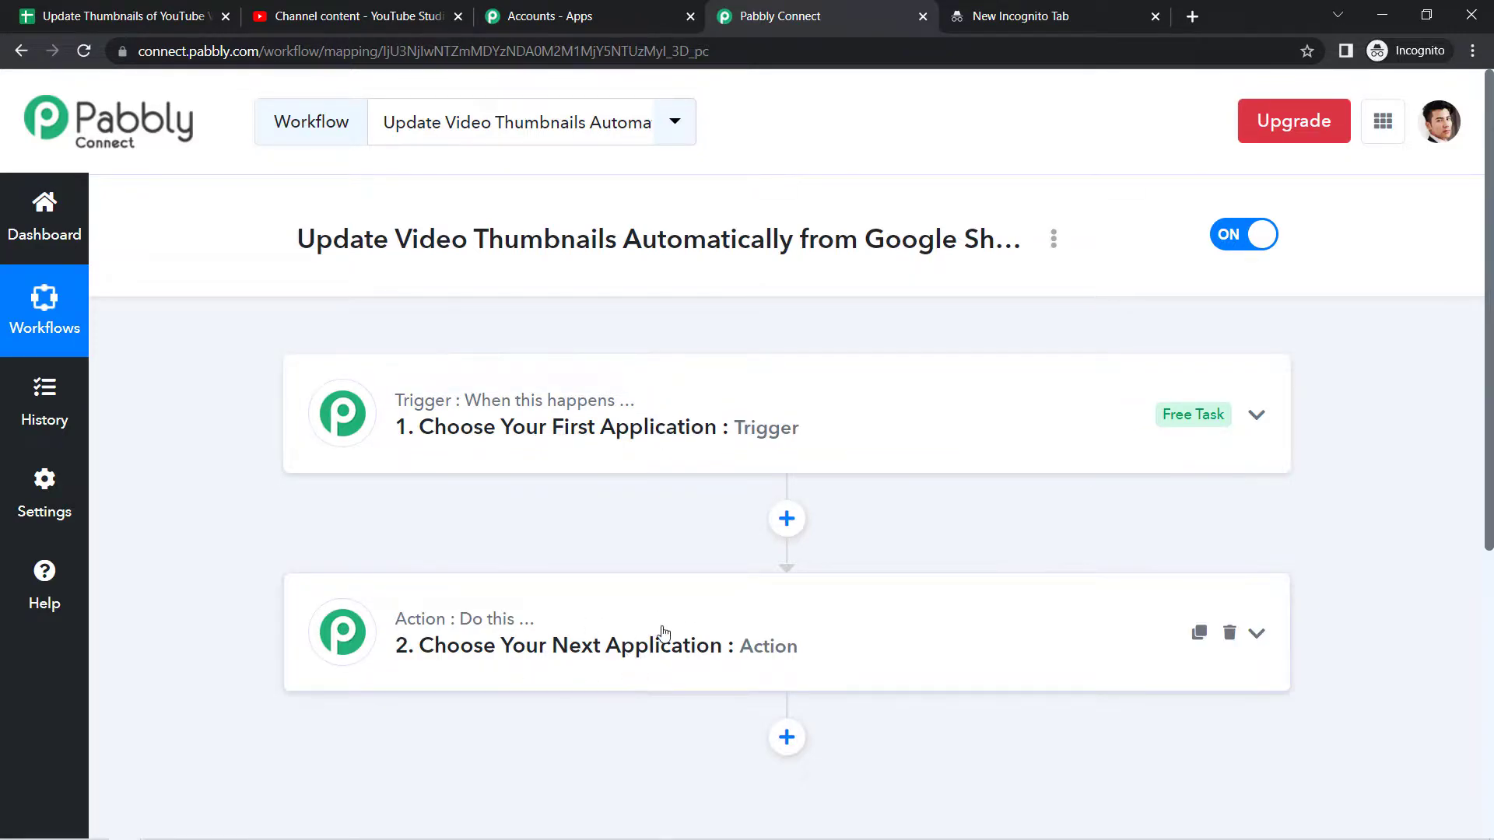
left_click_drag(376, 239, 901, 240)
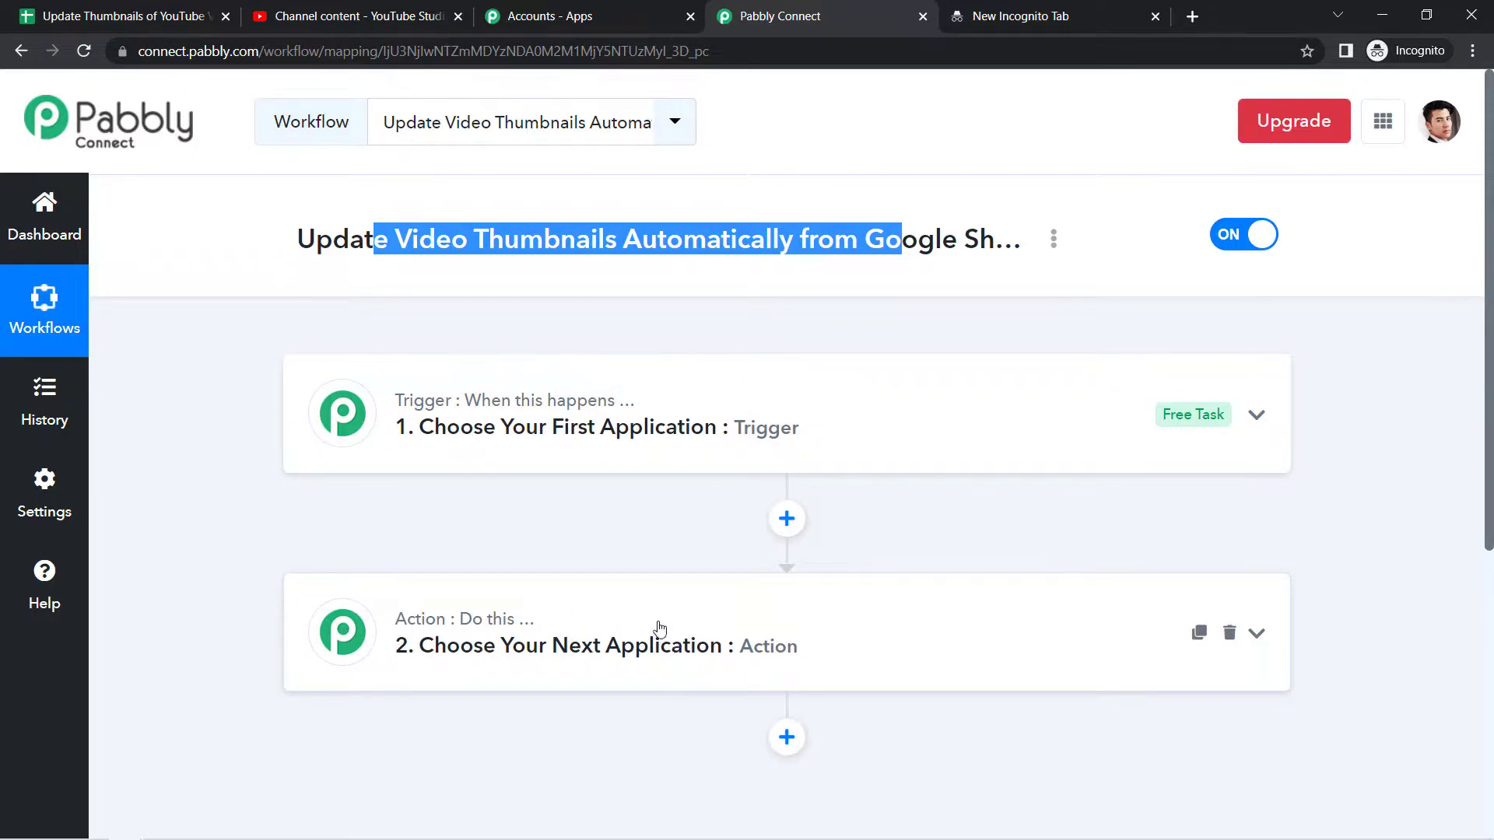
left_click(610, 431)
left_click(454, 572)
type("g")
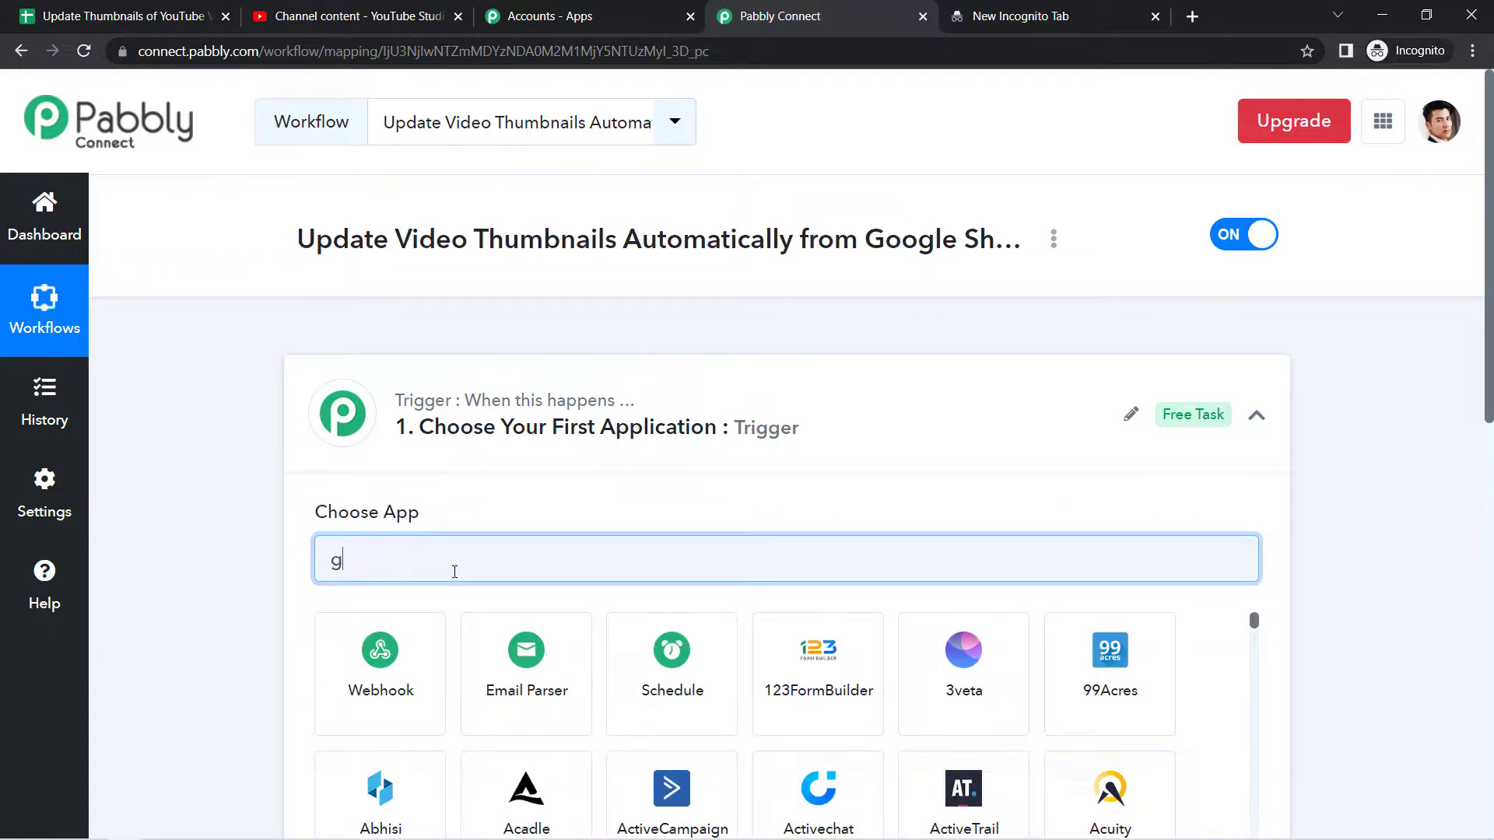
type("poogle")
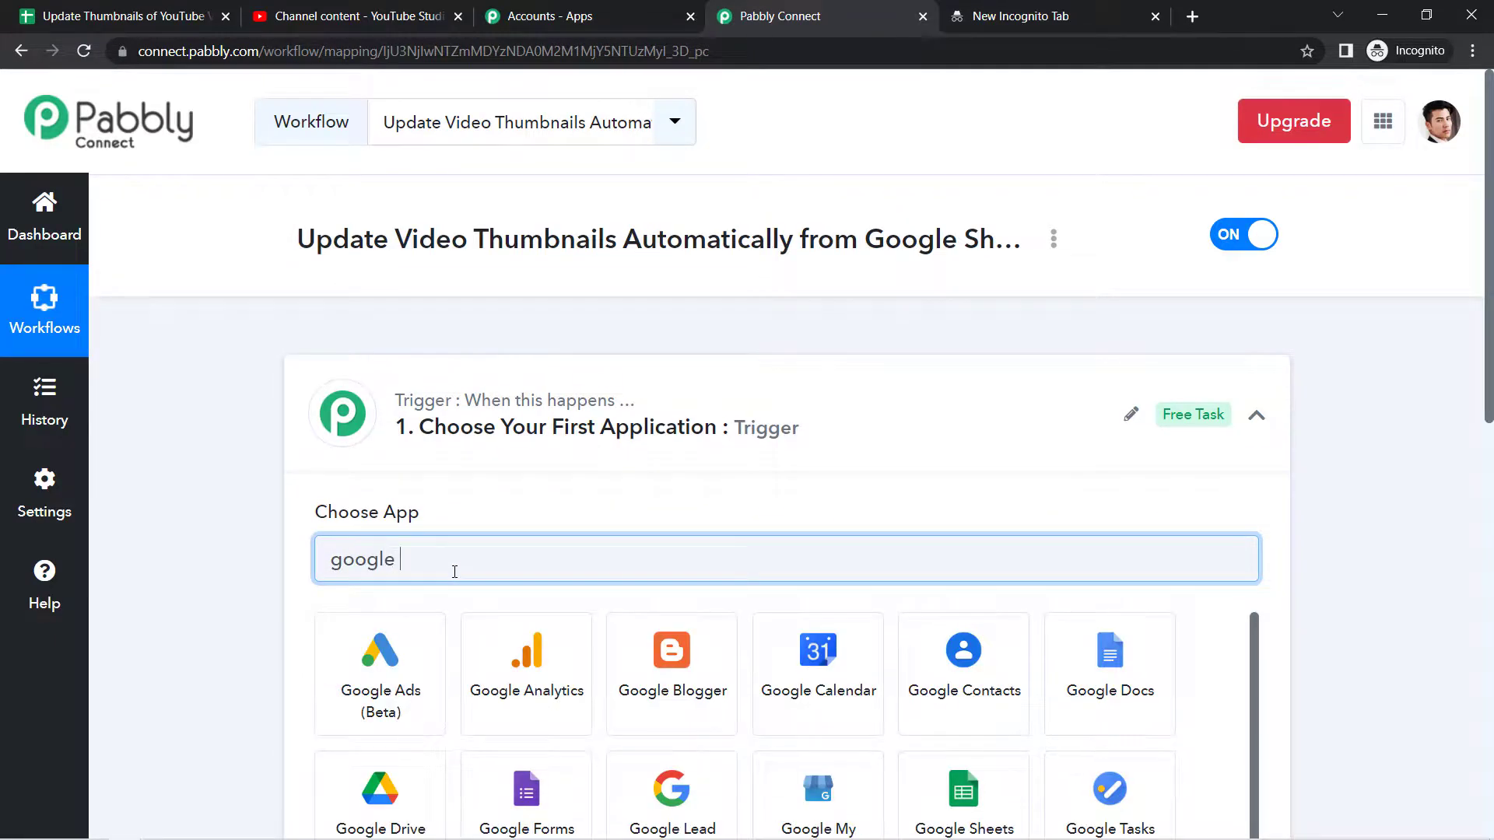
type(" shh")
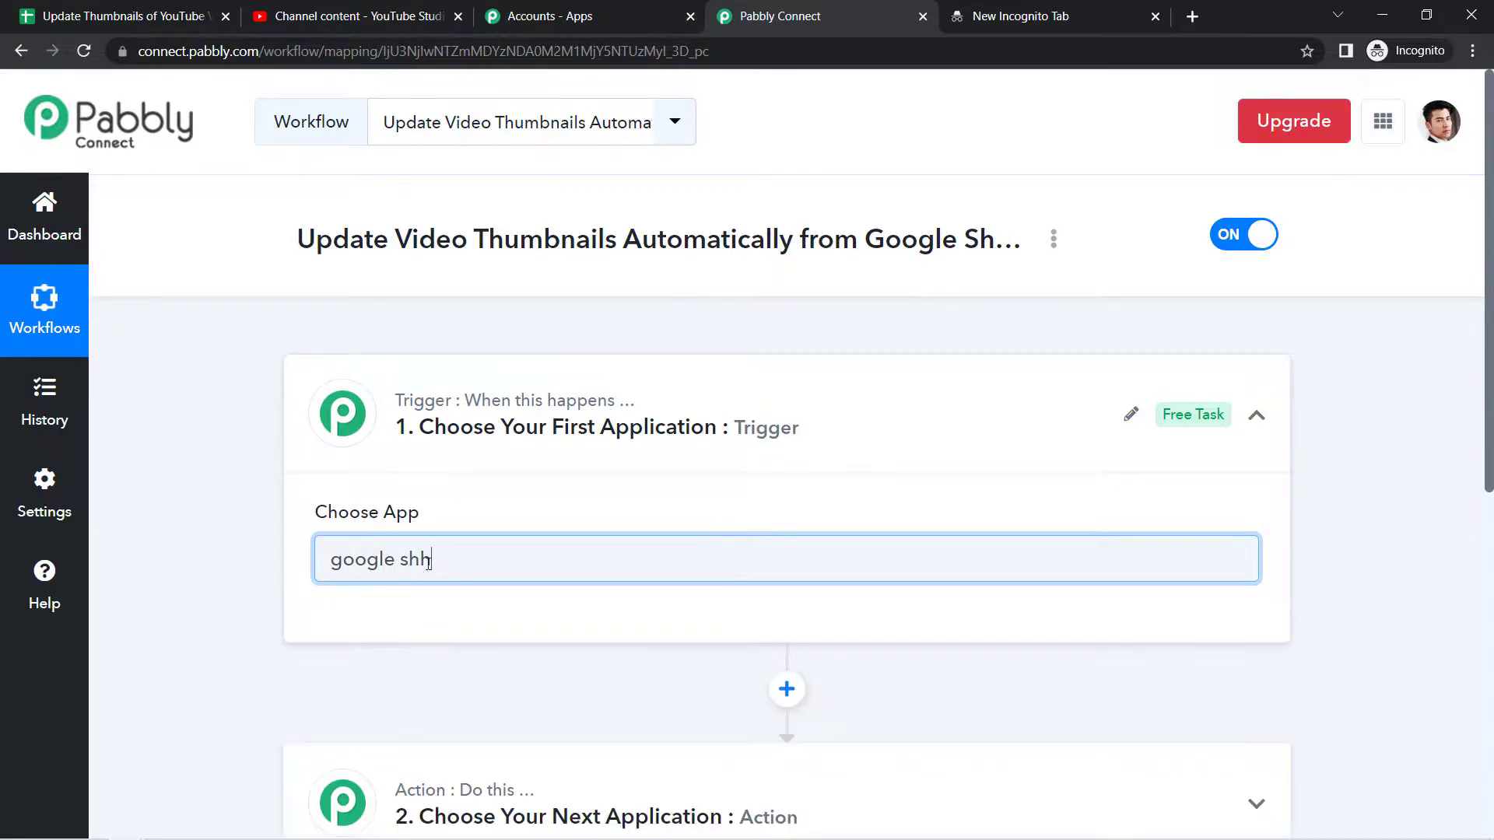
key("BackSpace")
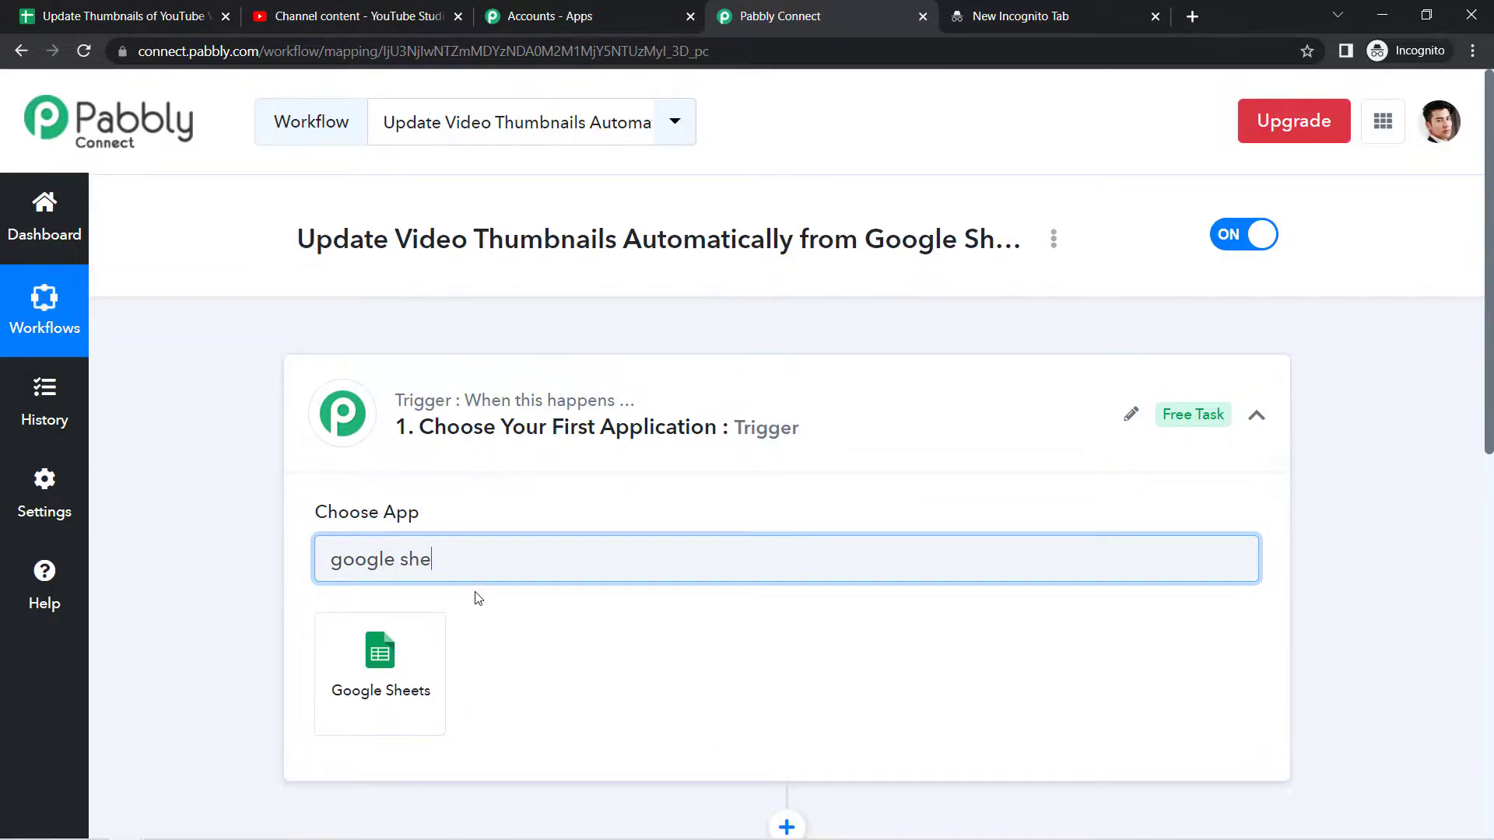
left_click(419, 661)
left_click(395, 668)
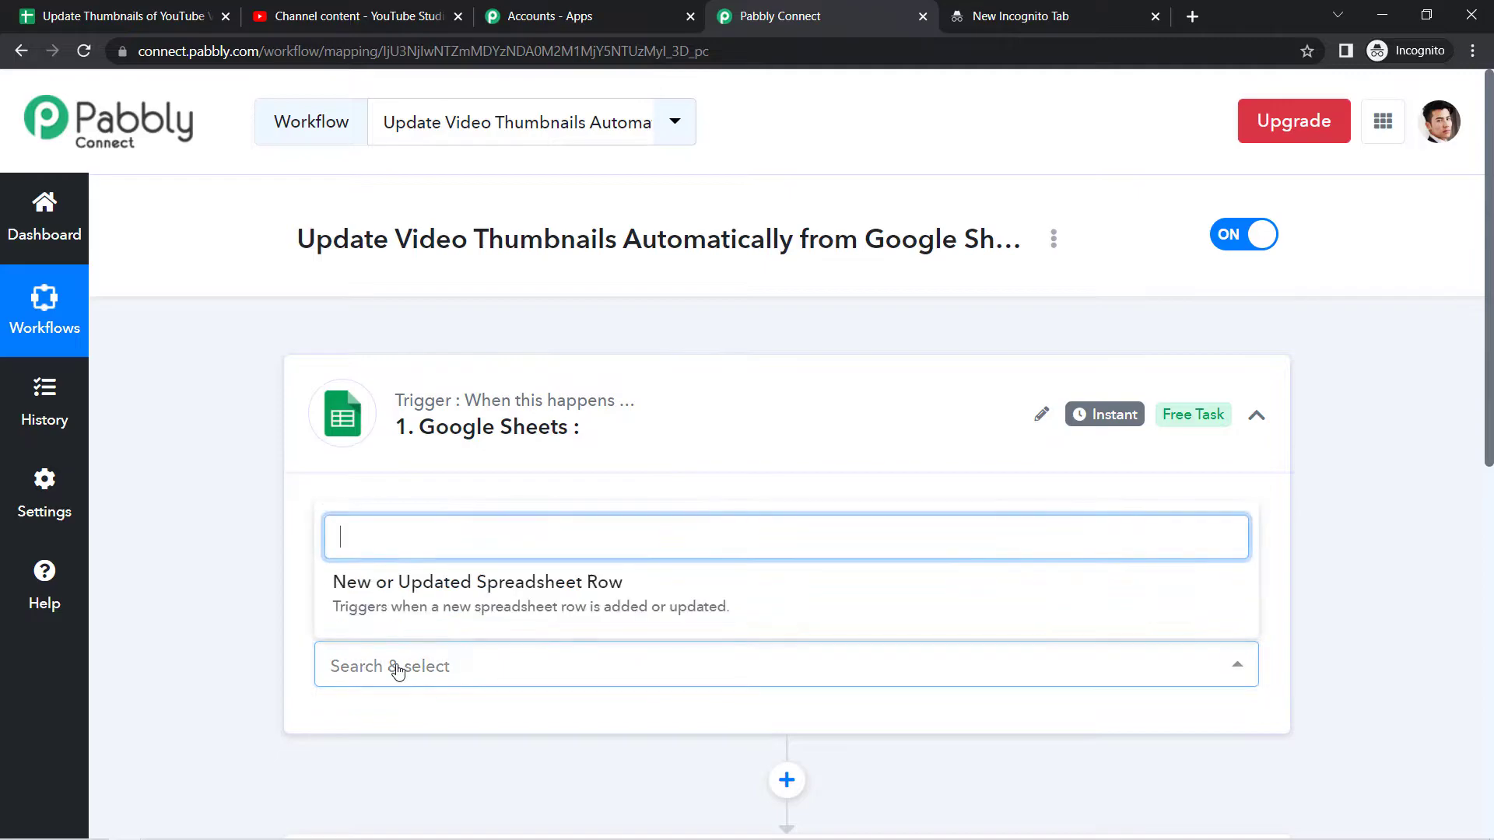
left_click(446, 595)
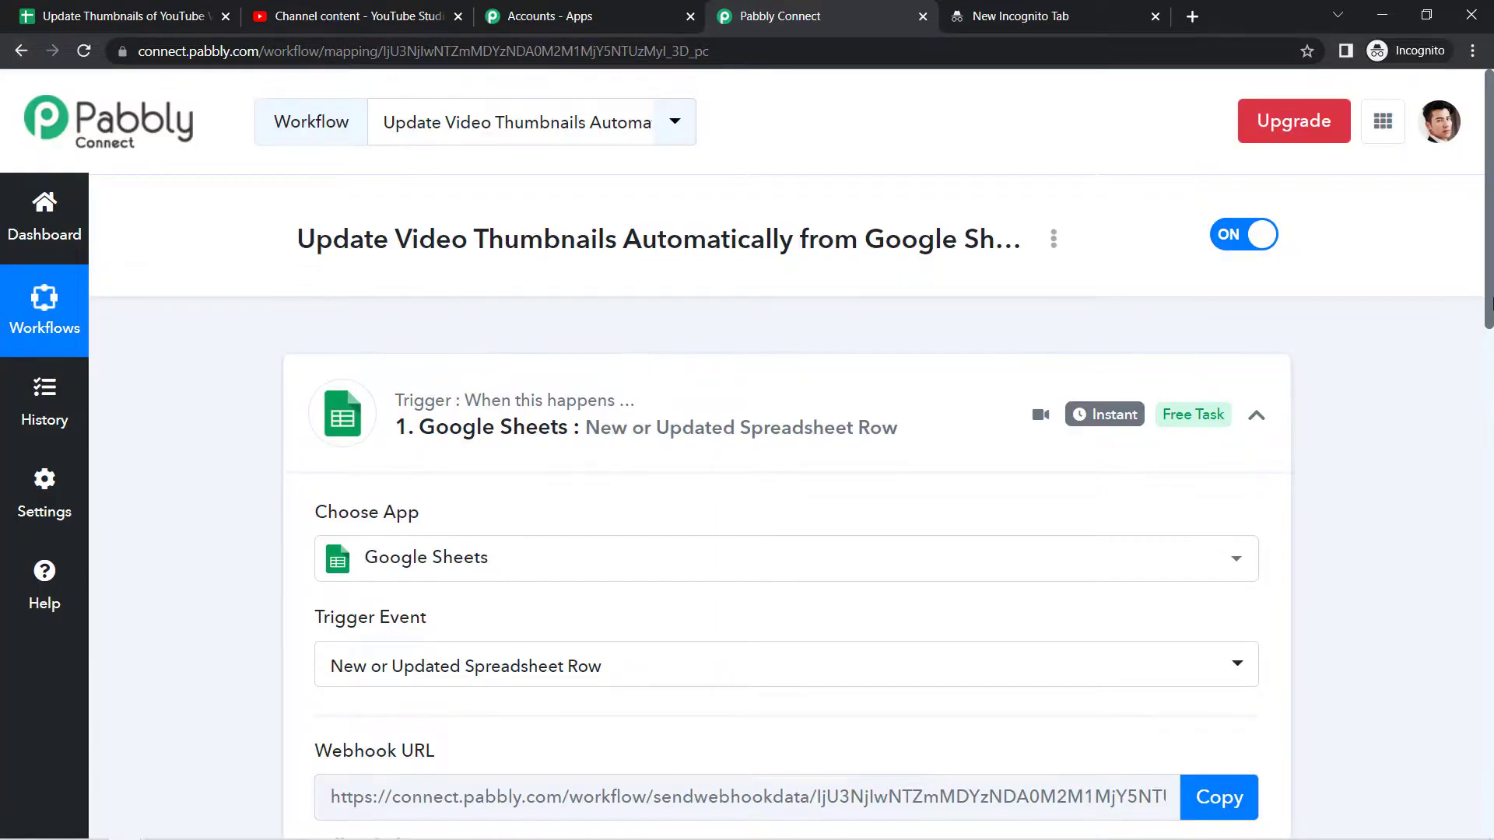
Read through the Google Sheets trigger's setup instructions and copy its webhook URL.
left_click_drag(1487, 304, 1490, 445)
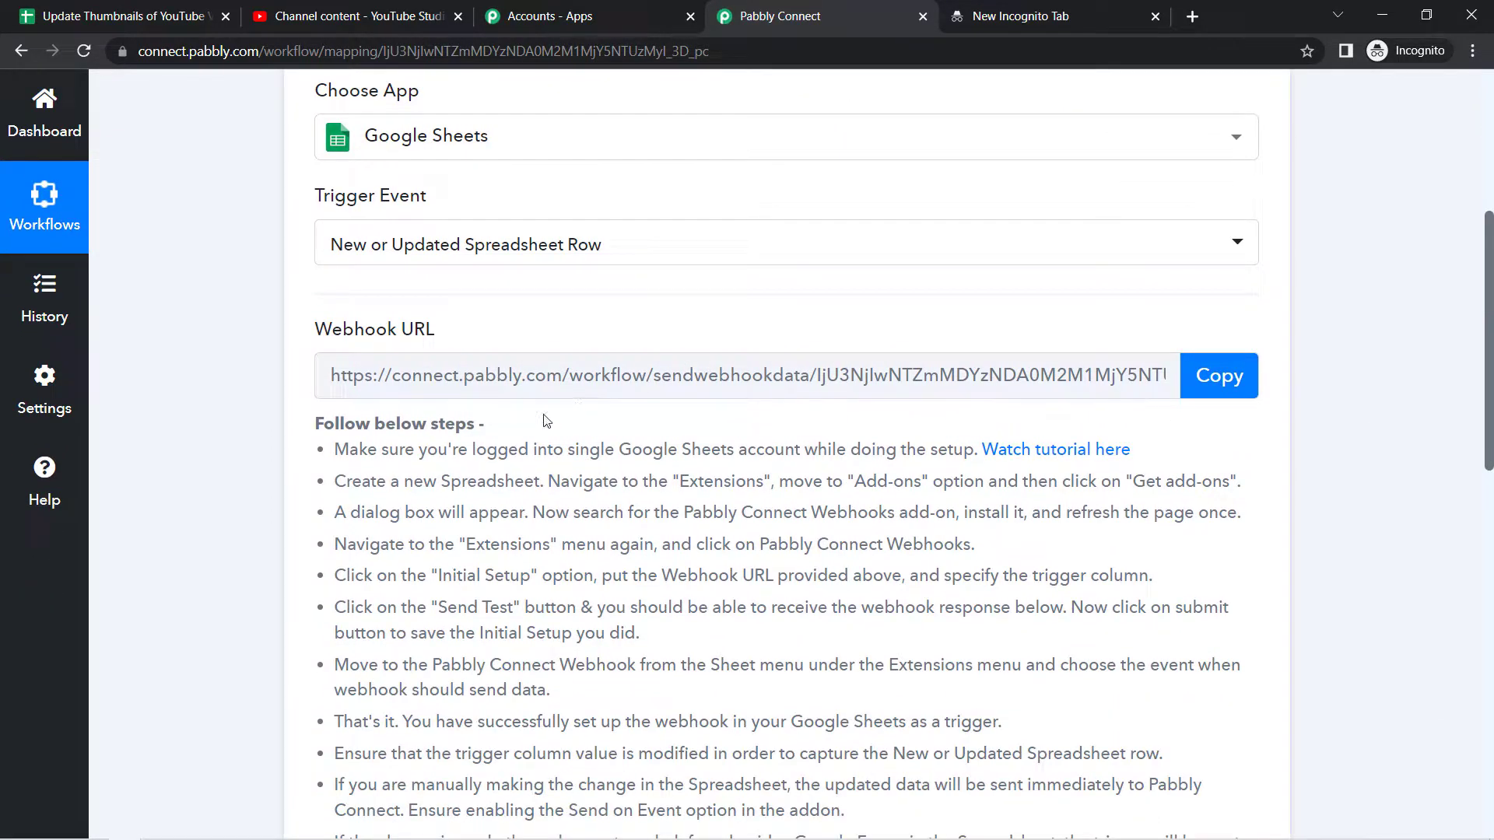
left_click_drag(365, 429, 476, 721)
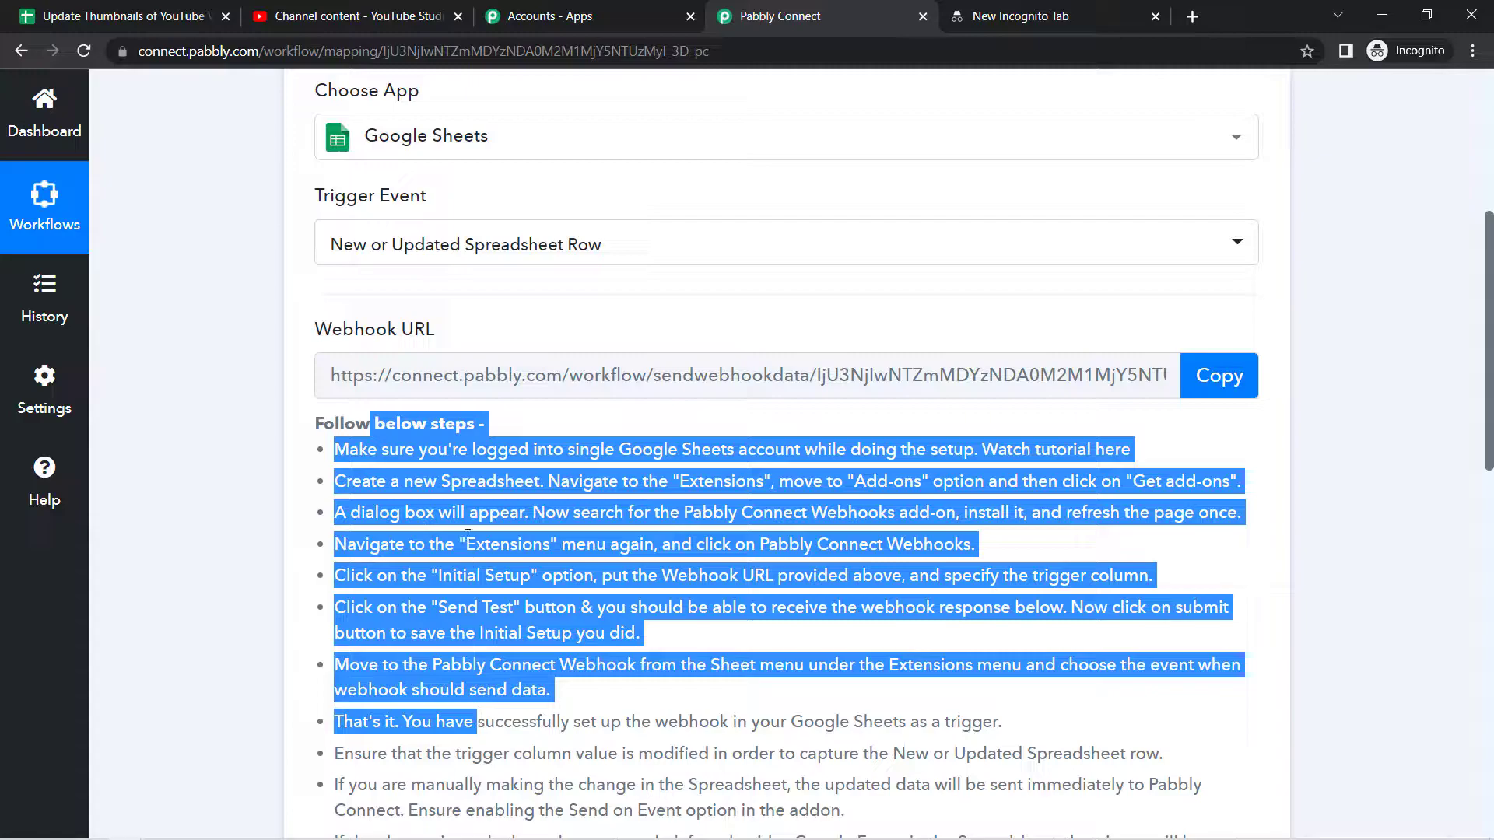
left_click(468, 535)
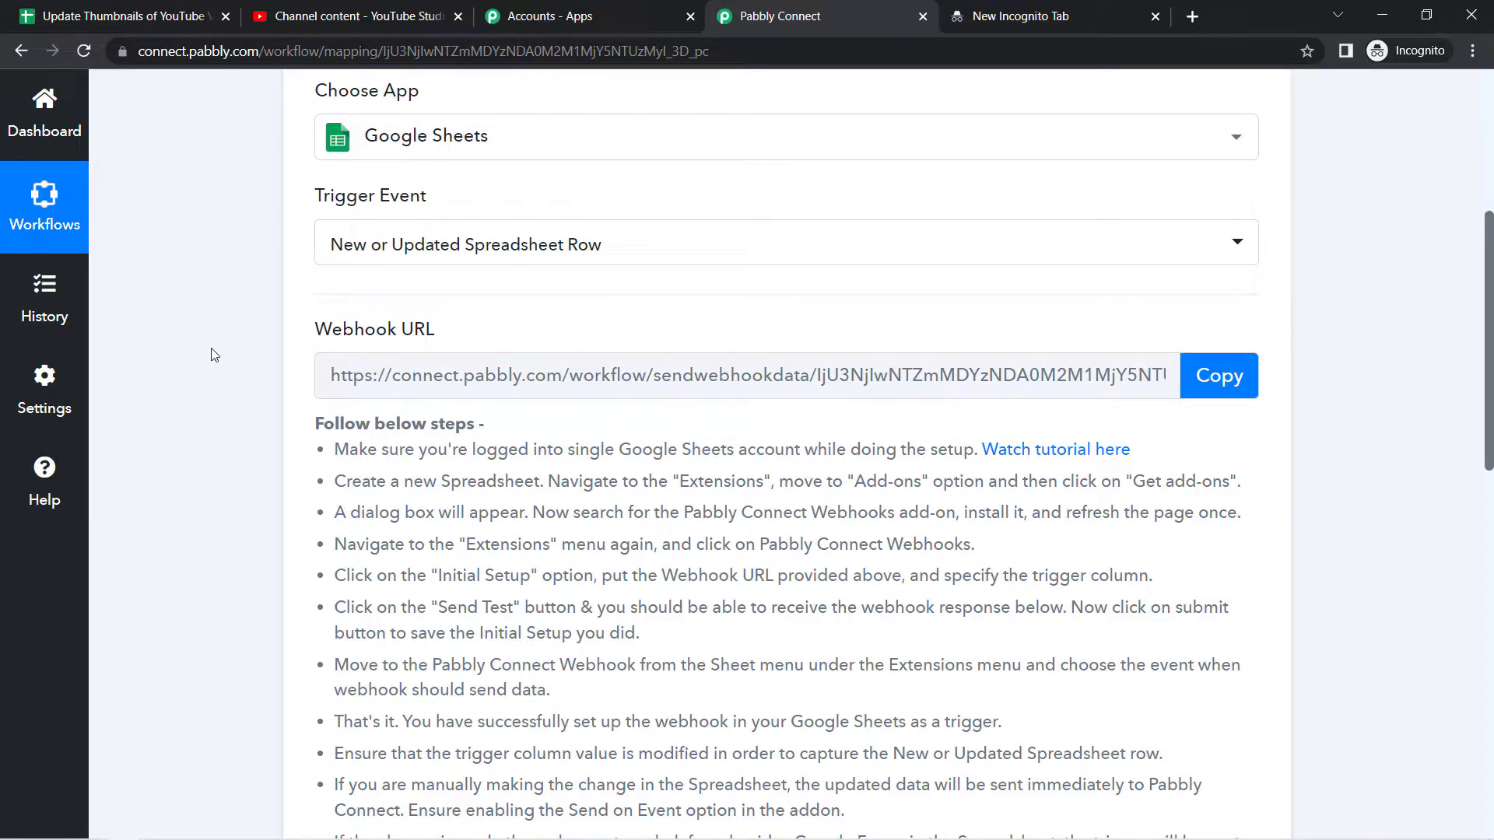
left_click(124, 16)
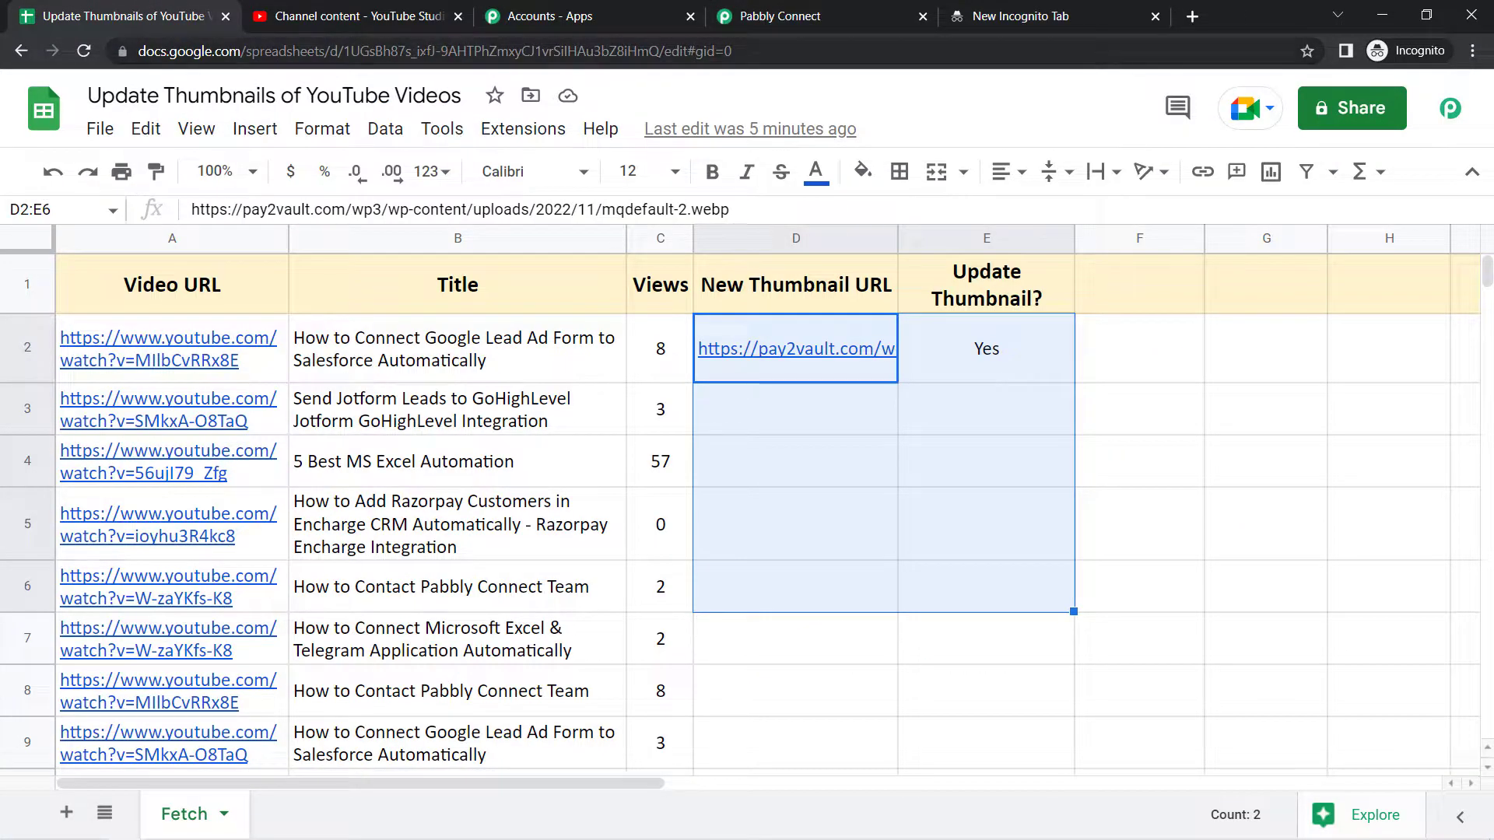
left_click(778, 15)
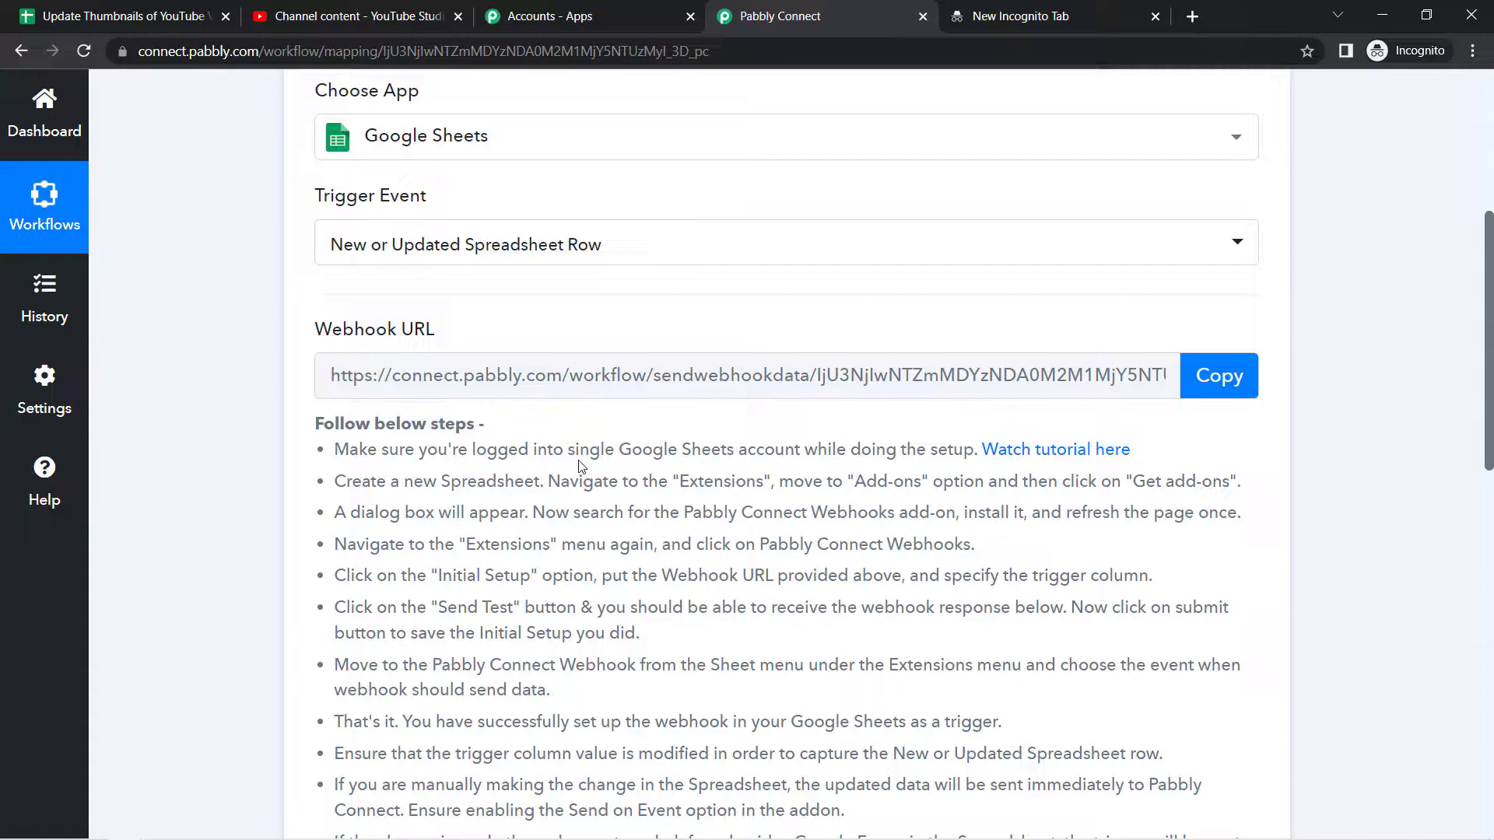
left_click(1225, 373)
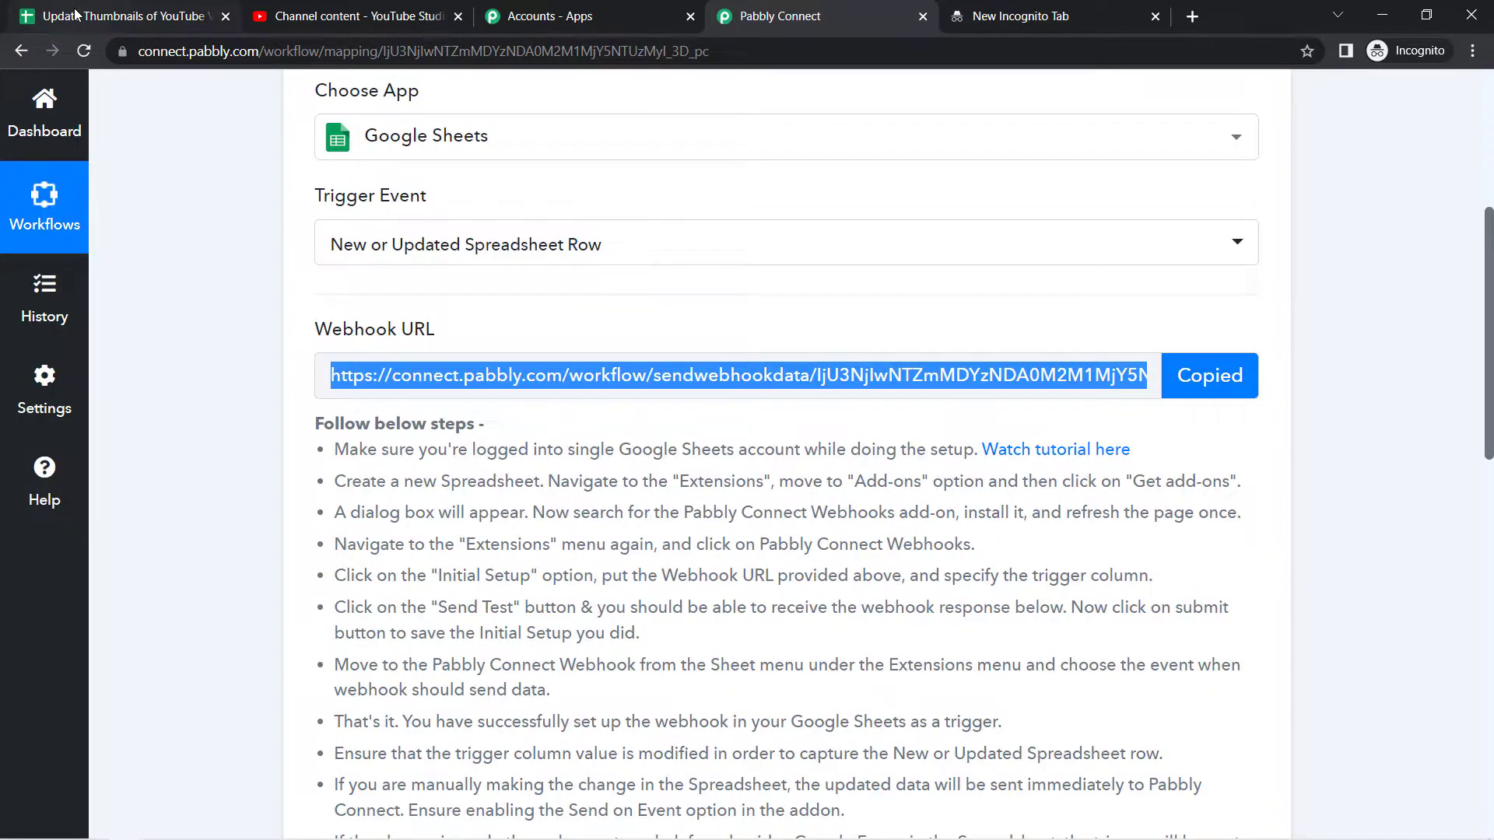
Switch to the Google Sheets thumbnail spreadsheet and look up the Pabbly Connect Webhooks add-on in the Google Workspace Marketplace, closing it when done.
left_click(74, 15)
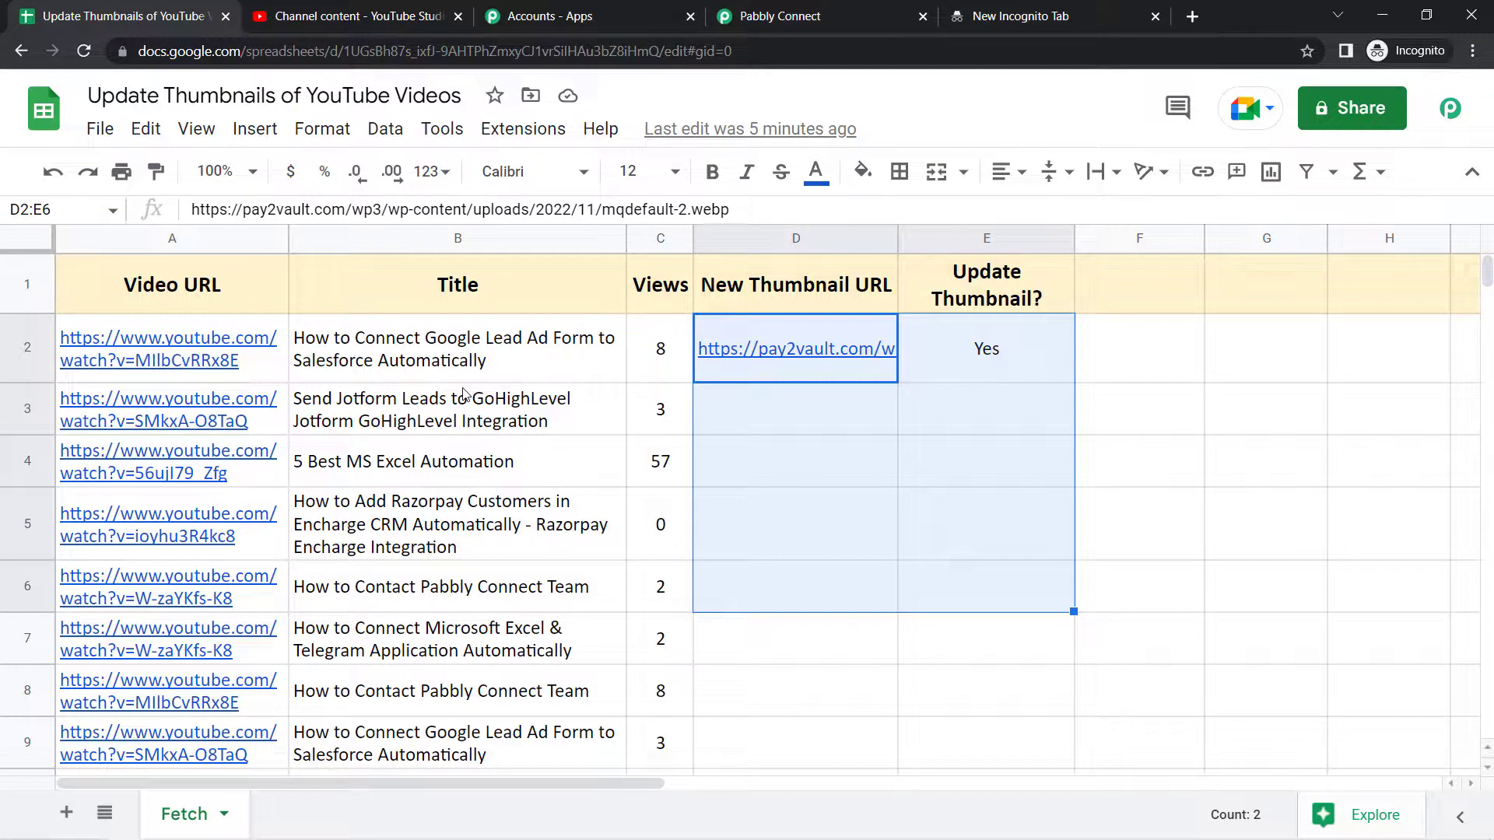
key("Down")
left_click(493, 131)
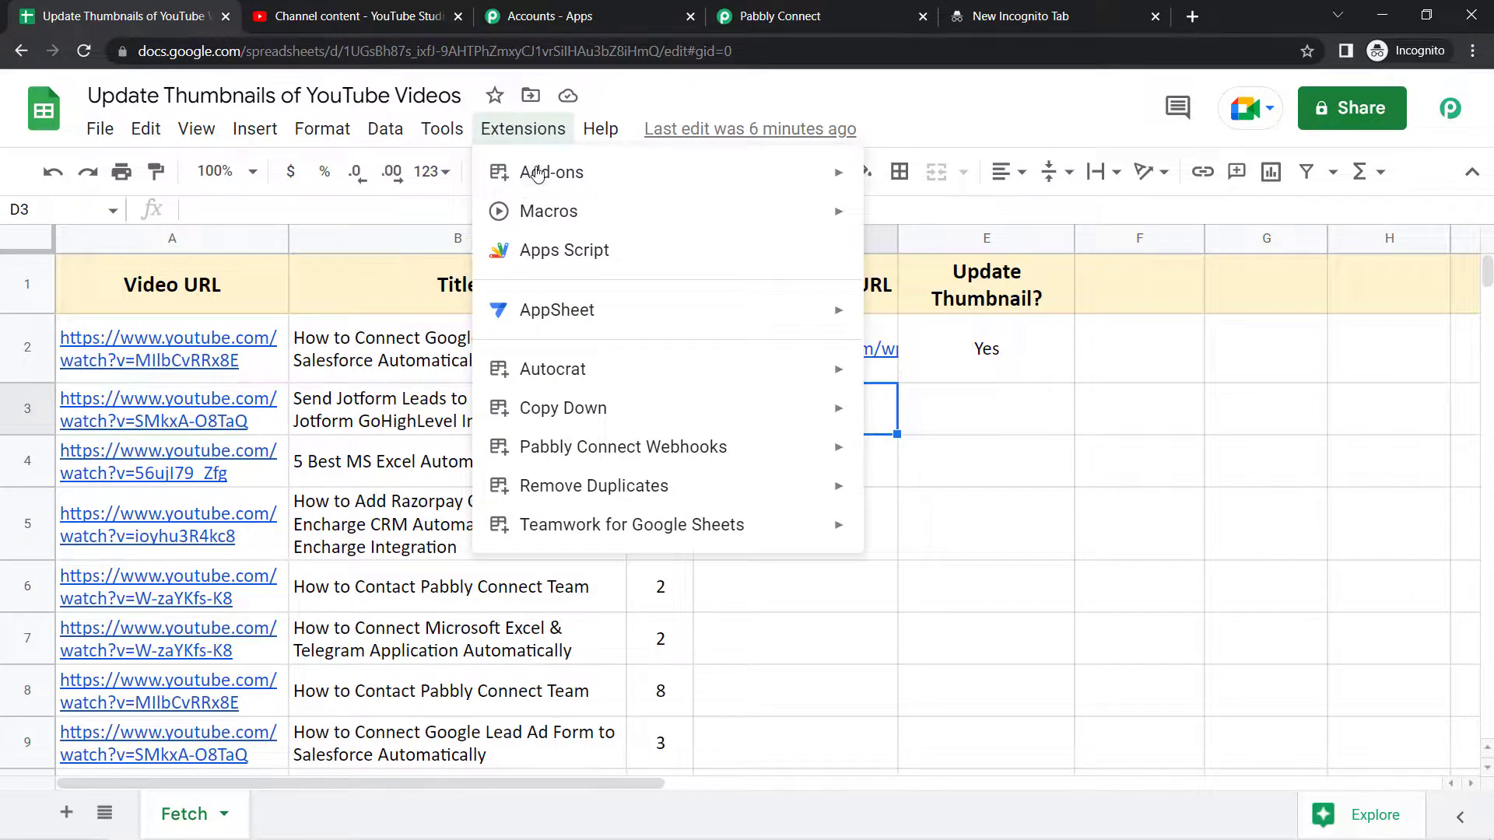
mouse_move(549, 175)
left_click(905, 186)
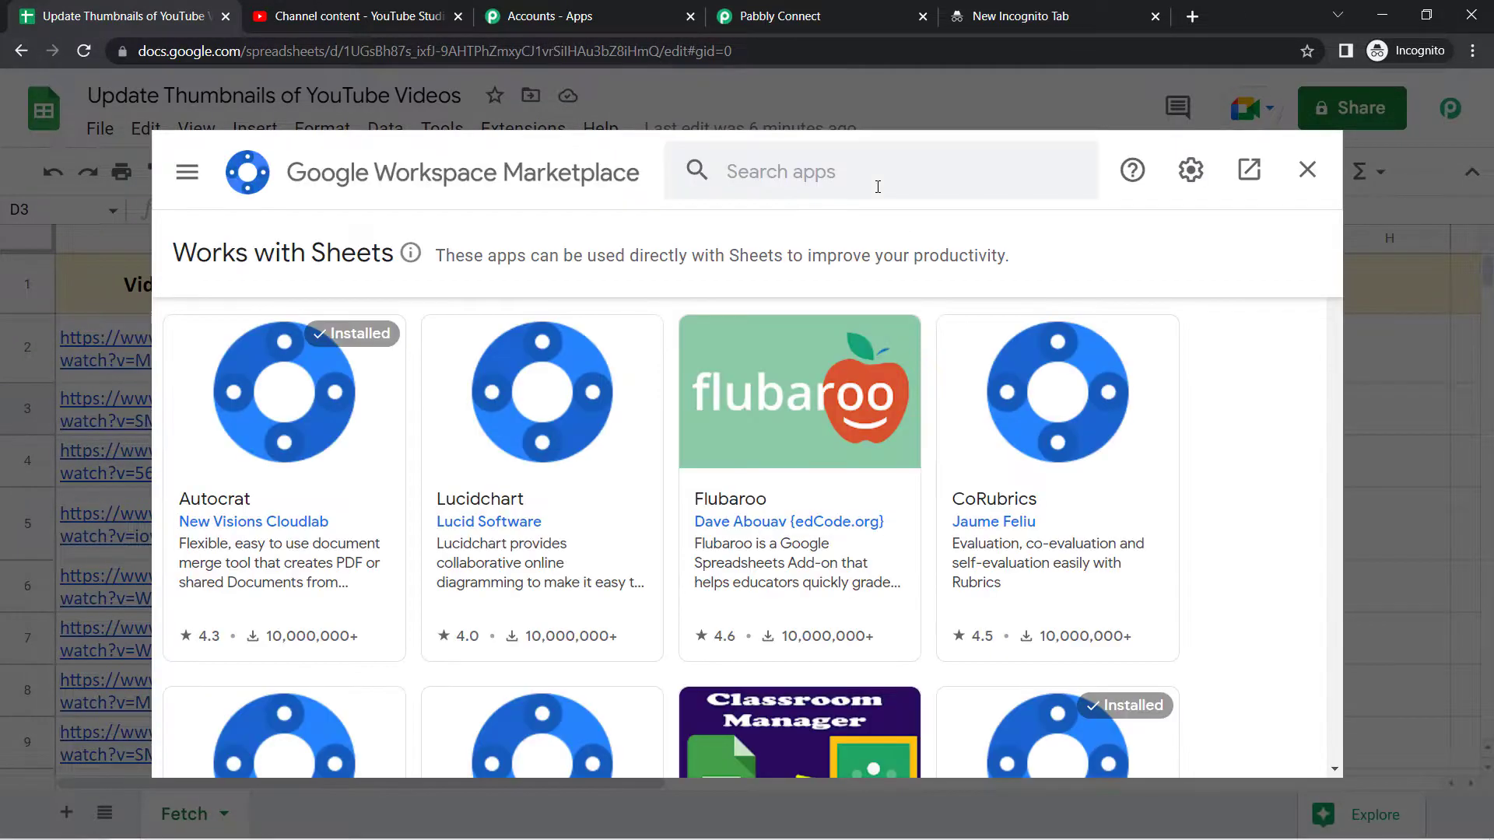
left_click(856, 184)
type("pabb")
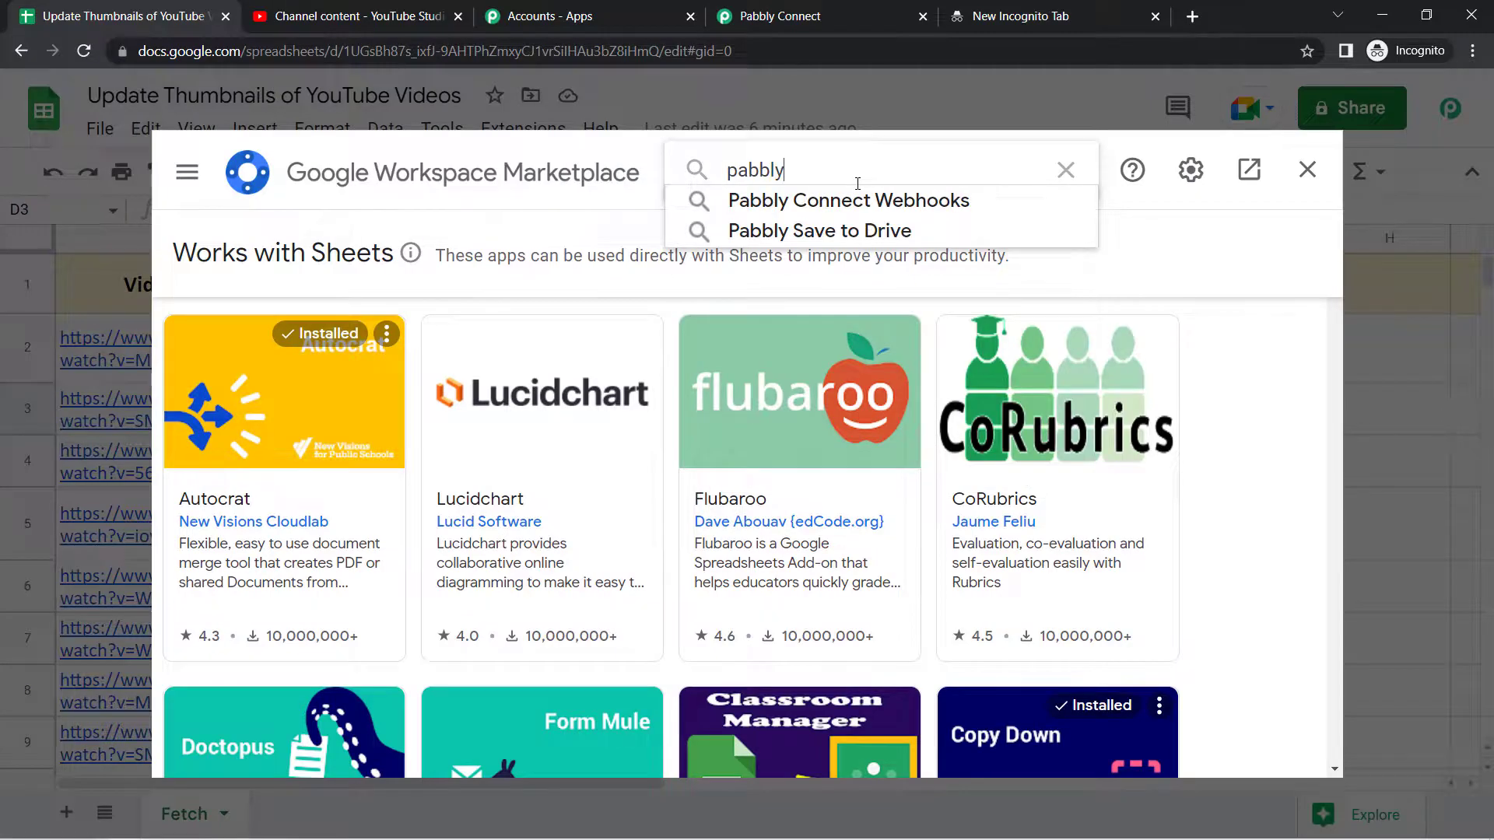
type("ly")
left_click(849, 202)
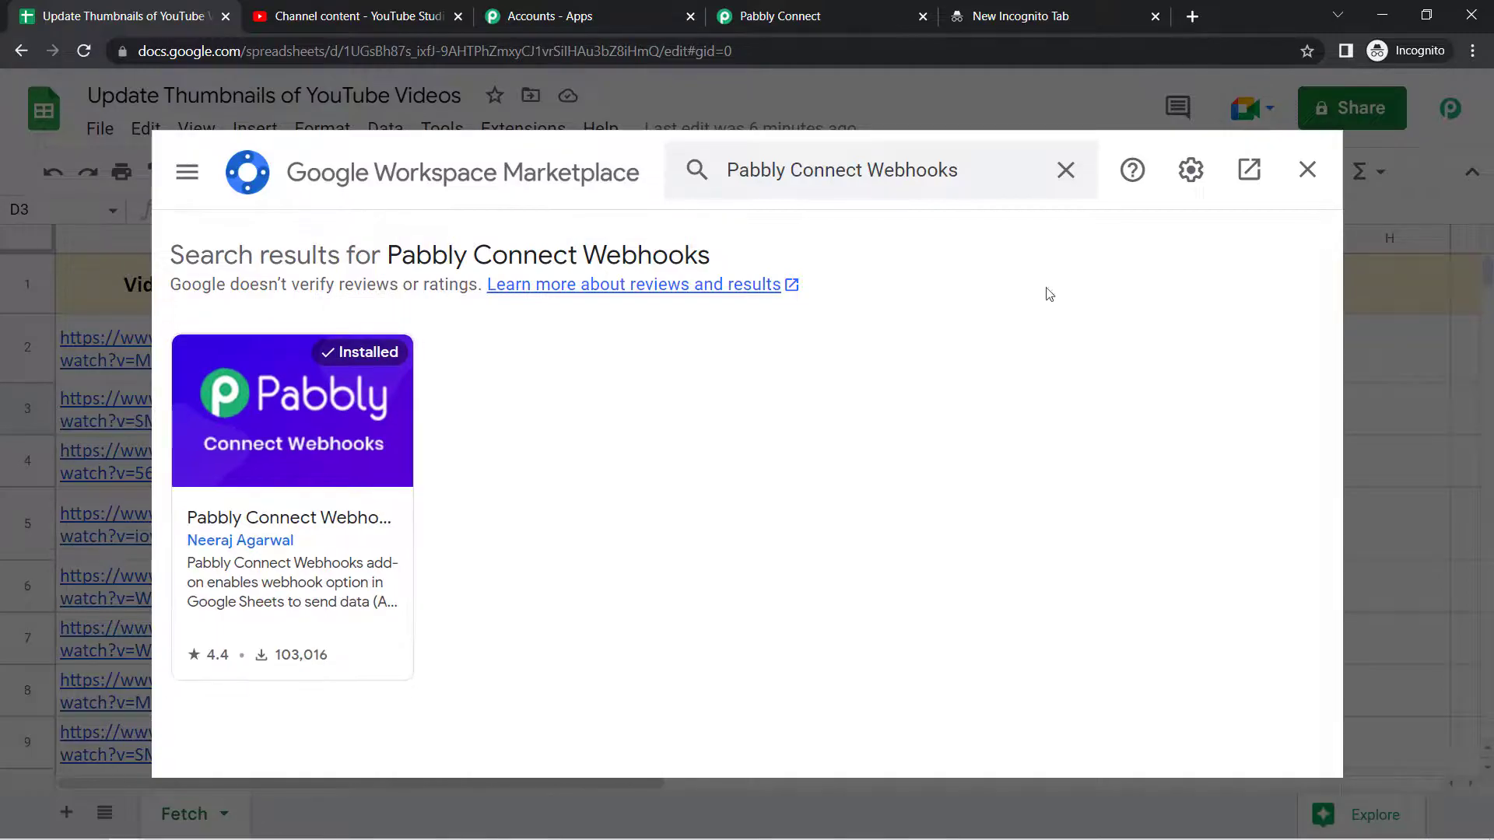
left_click(1308, 171)
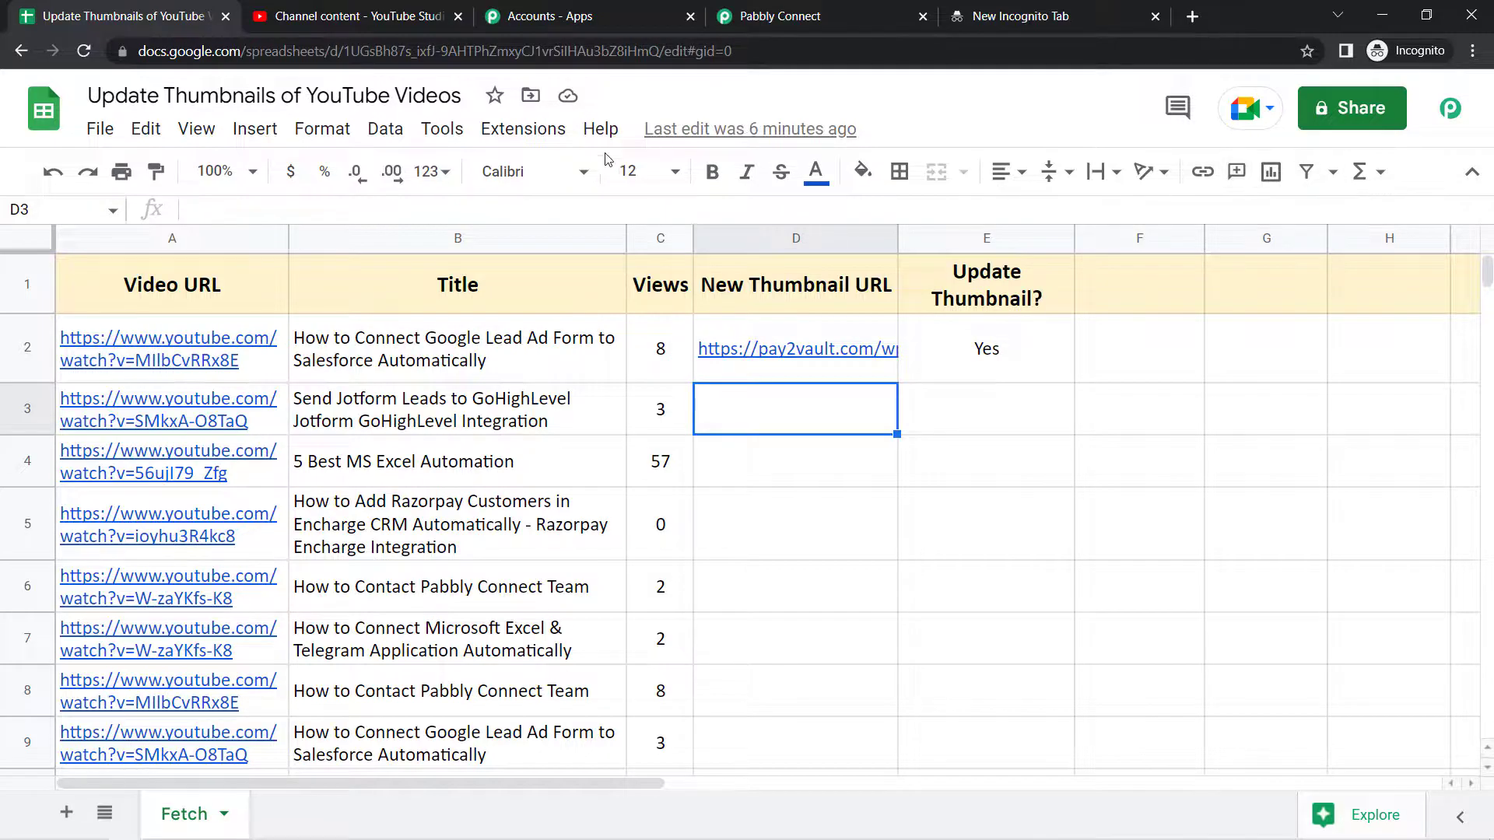
Open the initial setup of the Pabbly Connect Webhooks add-on and fill in the webhook URL copied from the Pabbly Connect workflow.
left_click(515, 137)
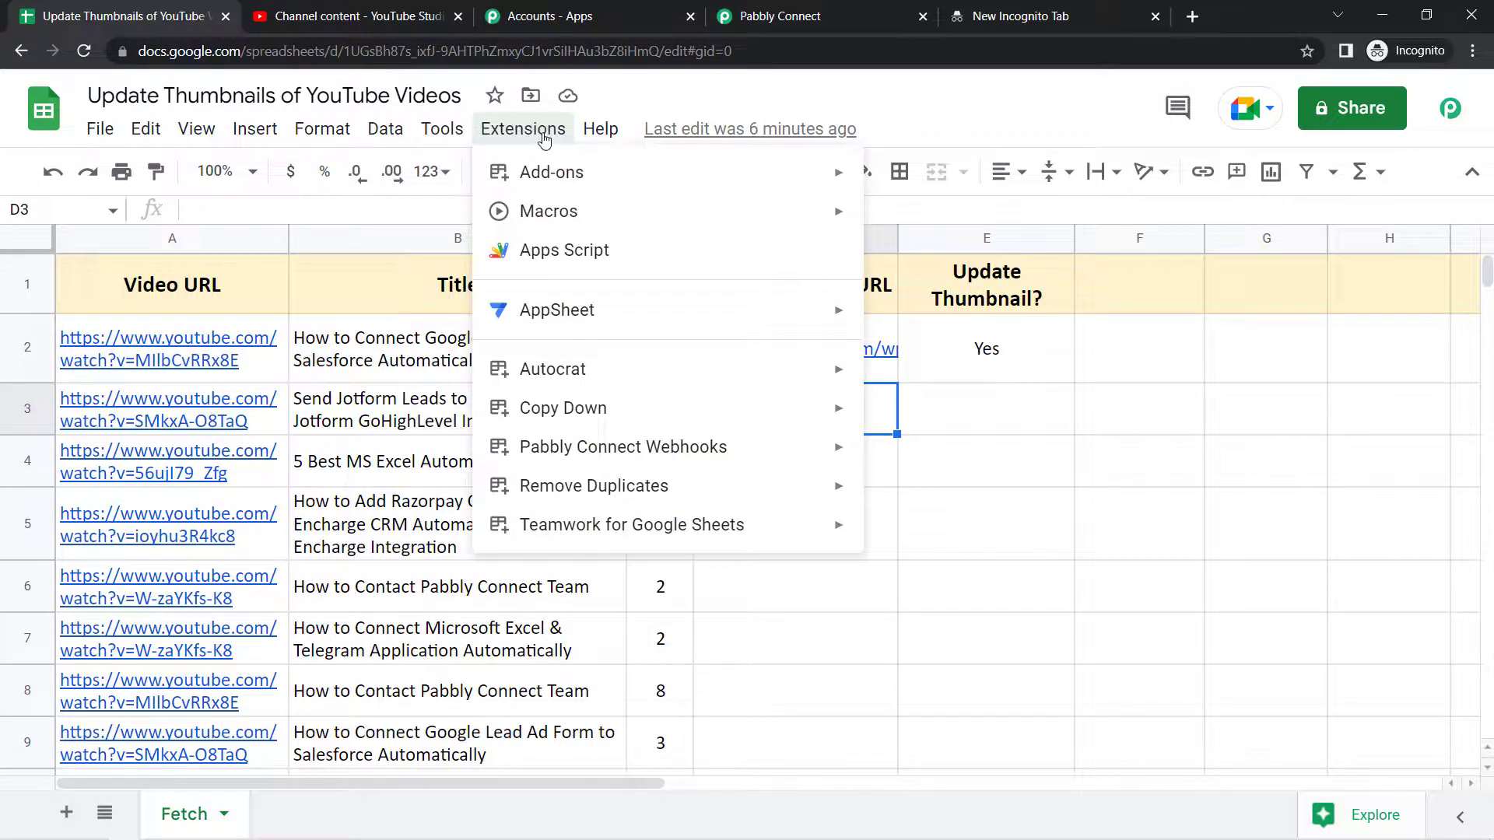
mouse_move(568, 450)
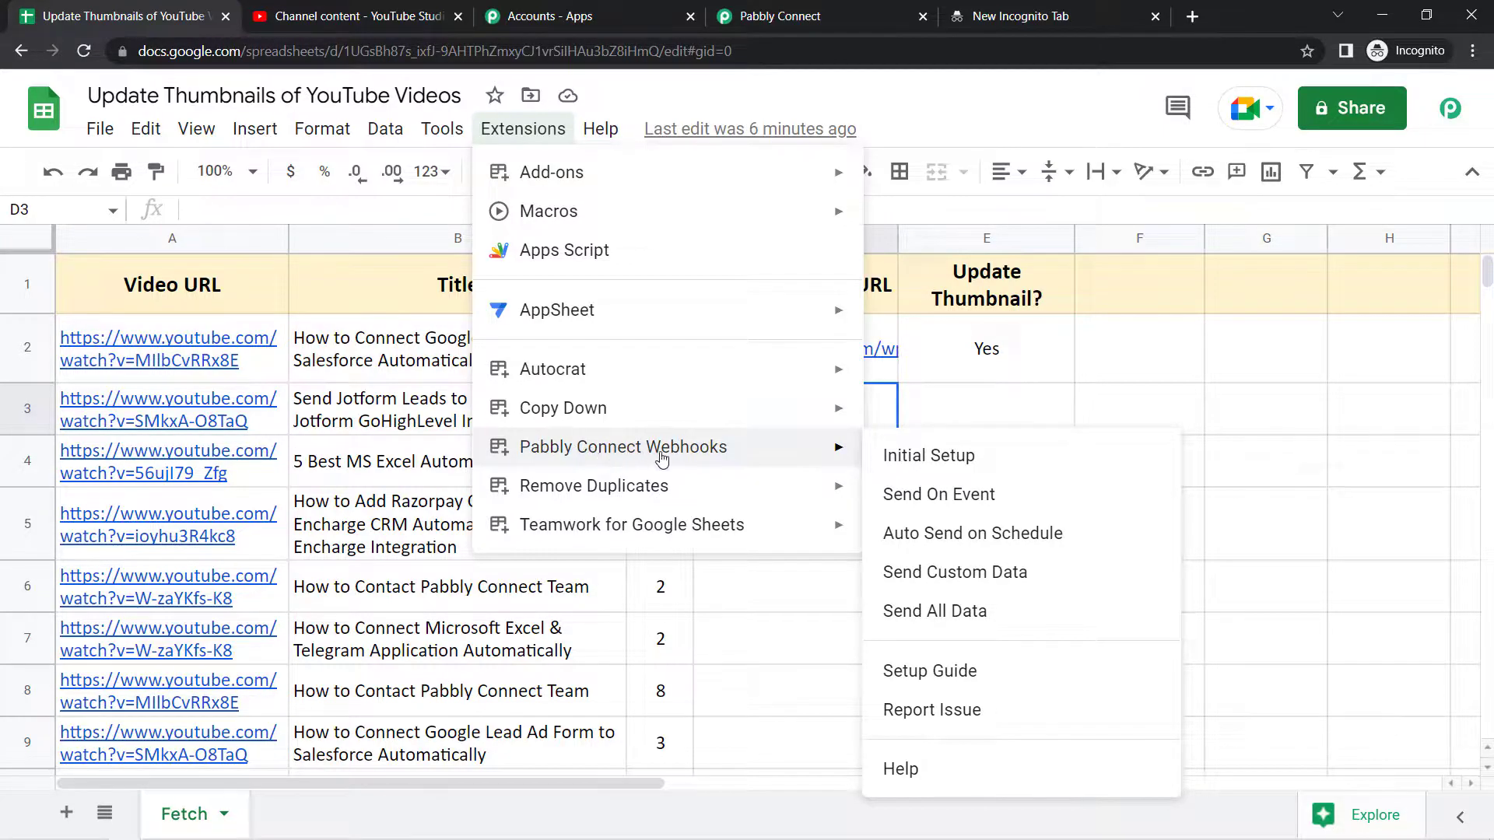
left_click(901, 458)
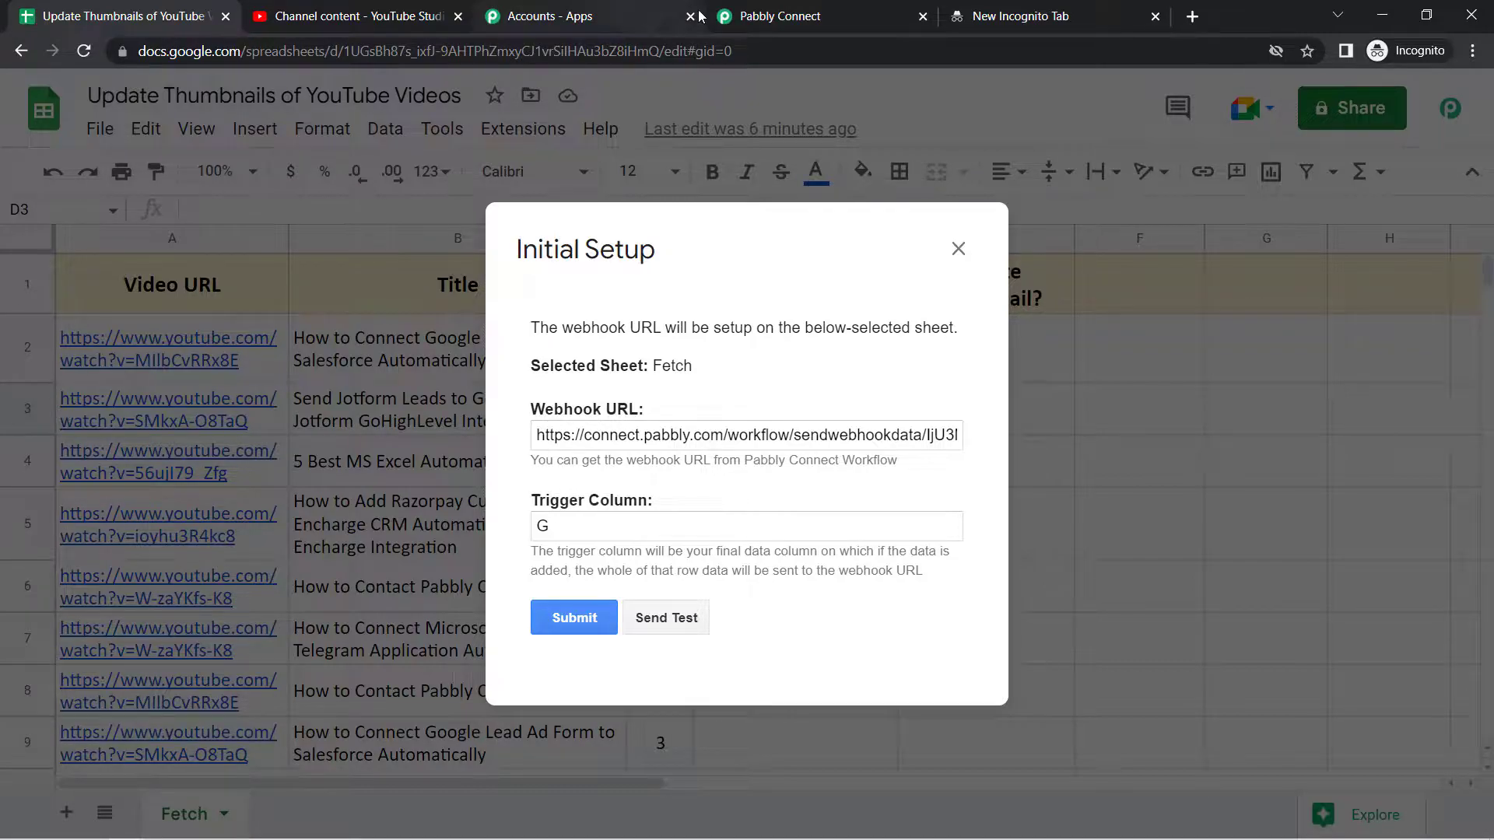
left_click(747, 15)
left_click(1210, 376)
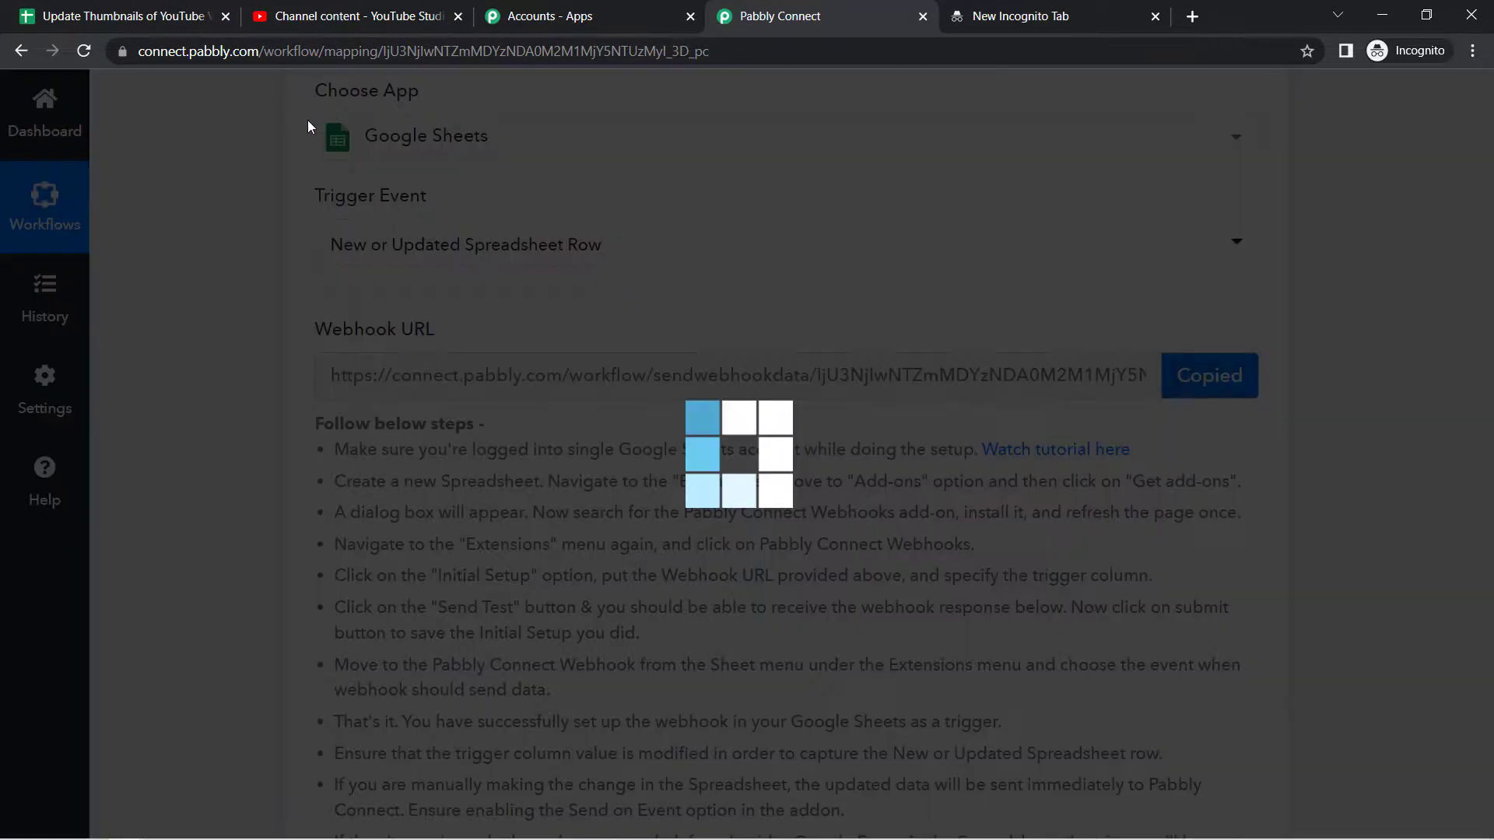
left_click(100, 17)
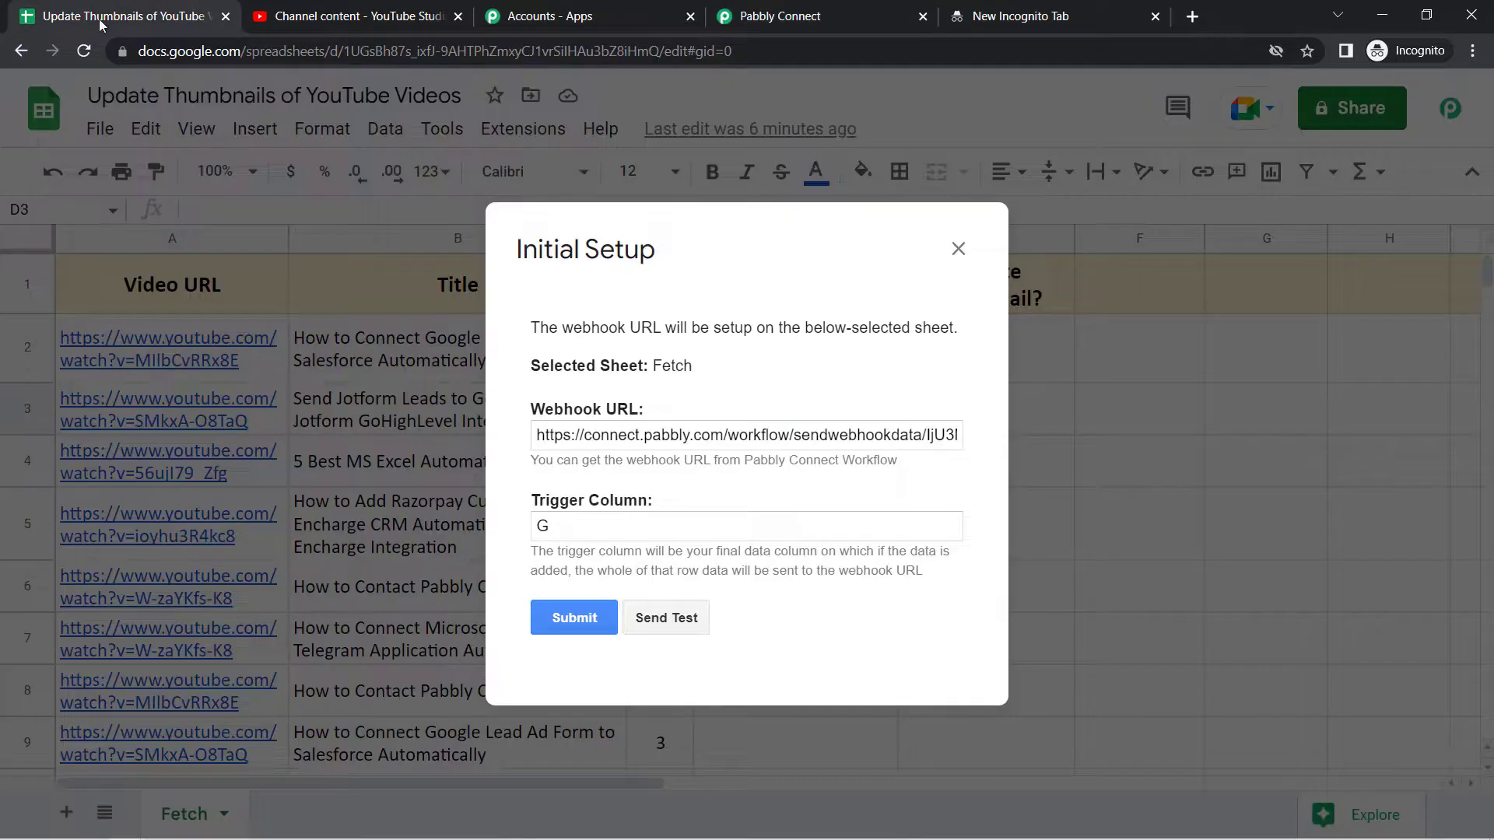
triple_click(577, 429)
key("ctrl+v")
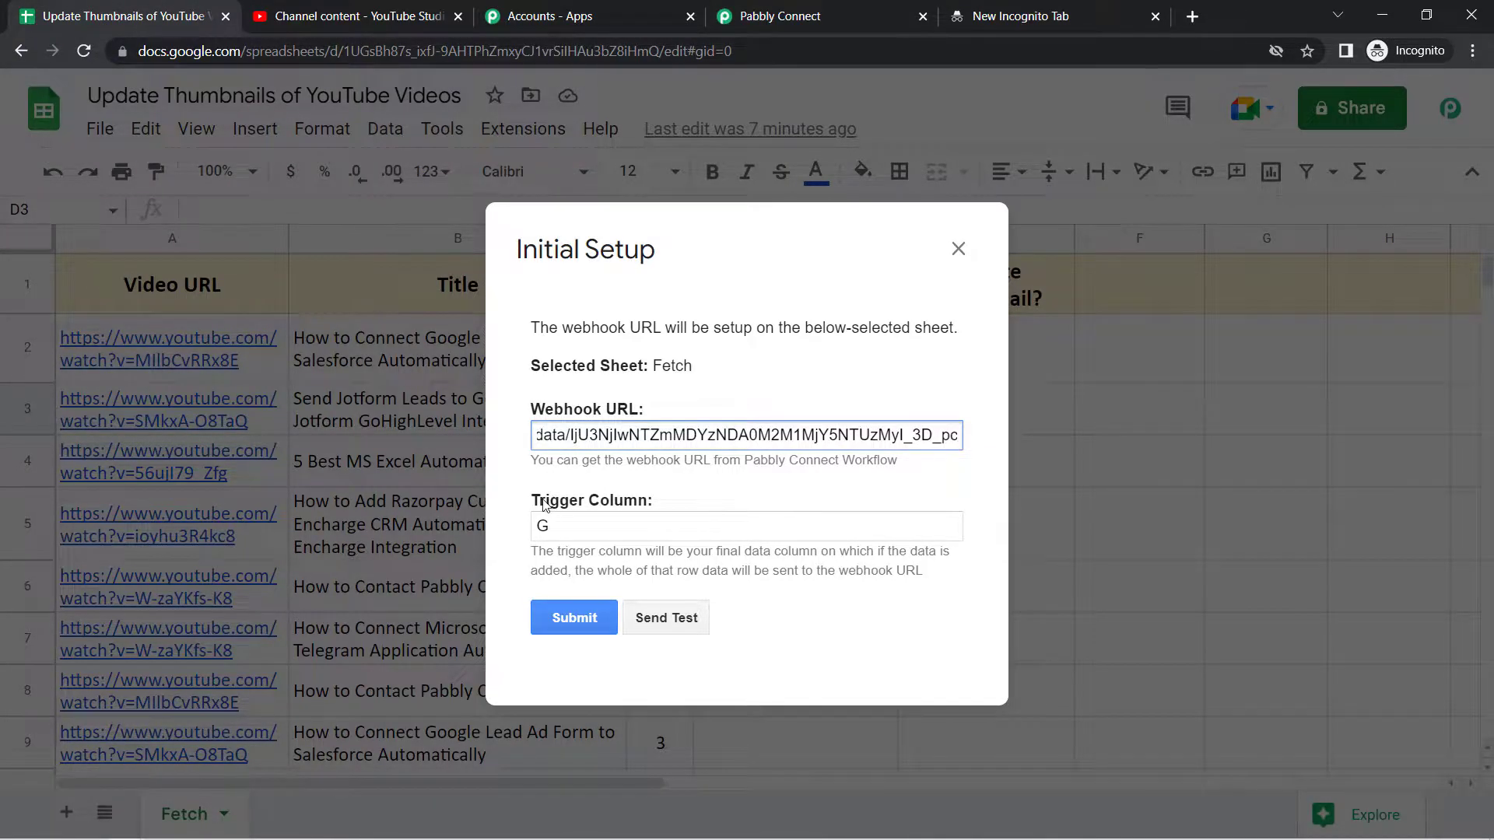
Set the trigger column to E in the webhook's initial setup and send test data to the workflow.
left_click_drag(547, 504, 609, 506)
left_click_drag(565, 254, 352, 359)
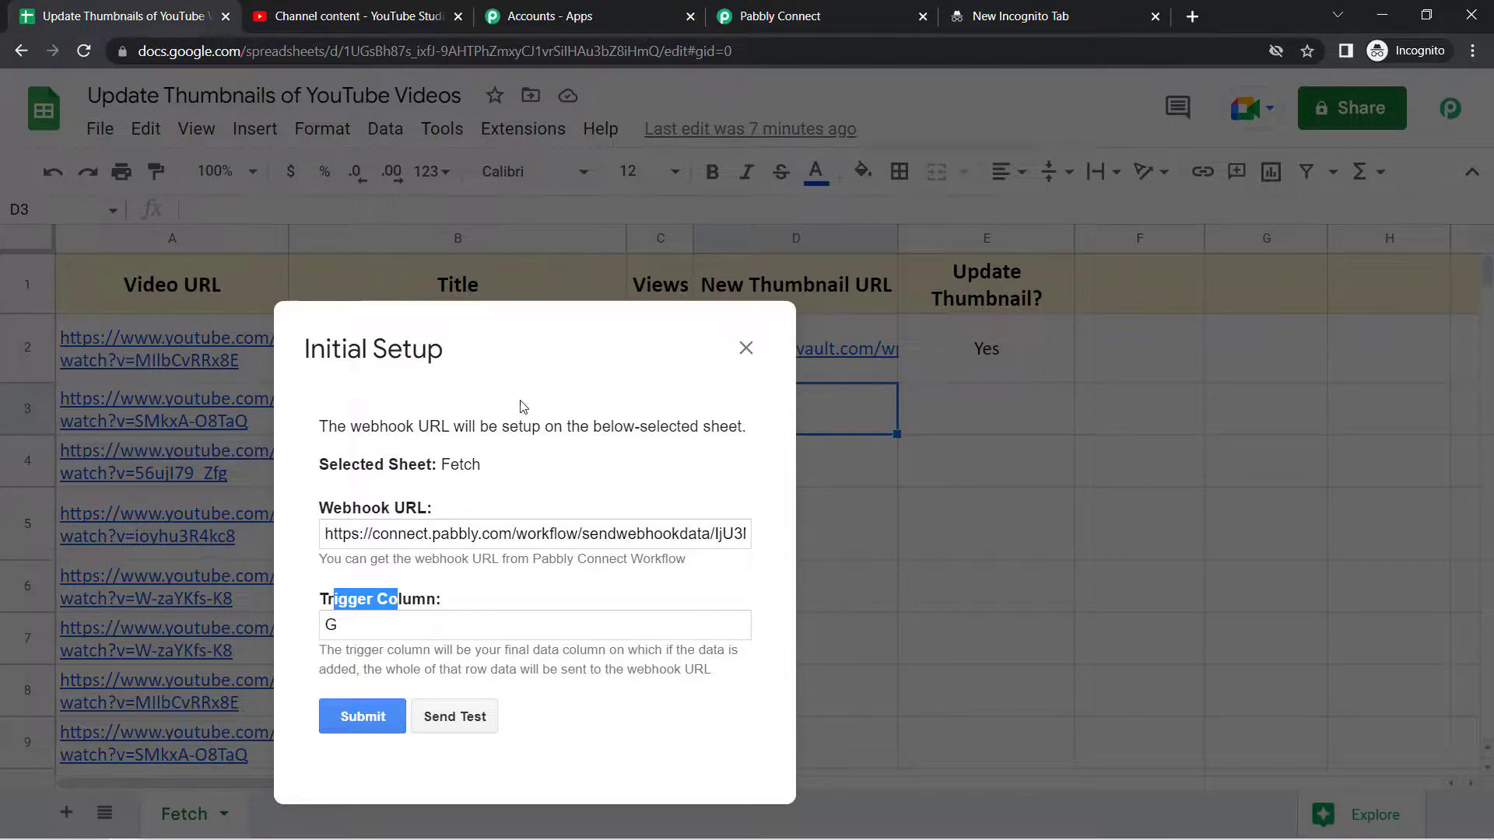
left_click_drag(436, 354, 325, 282)
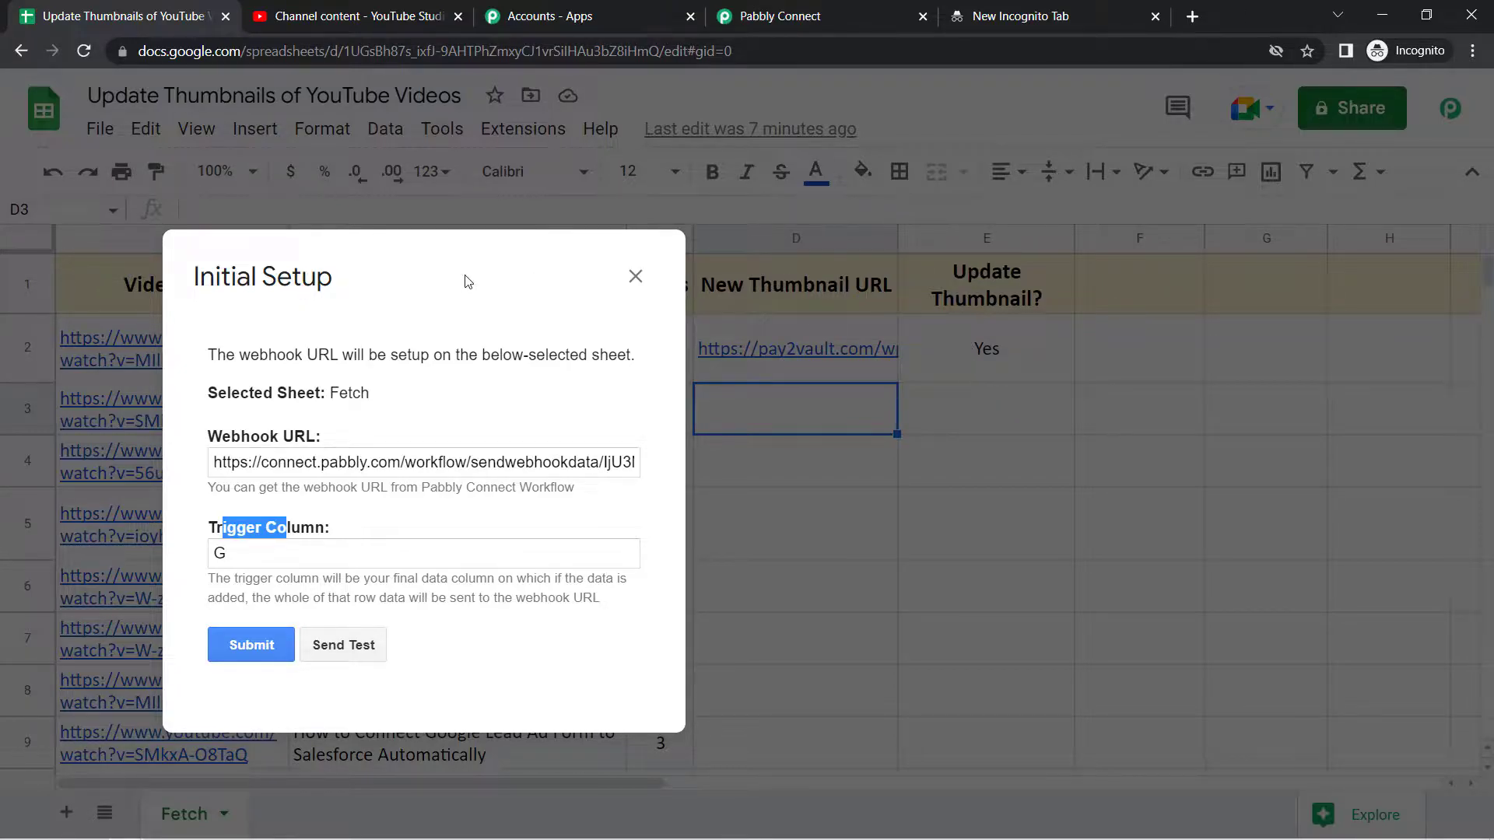
left_click_drag(311, 280, 625, 273)
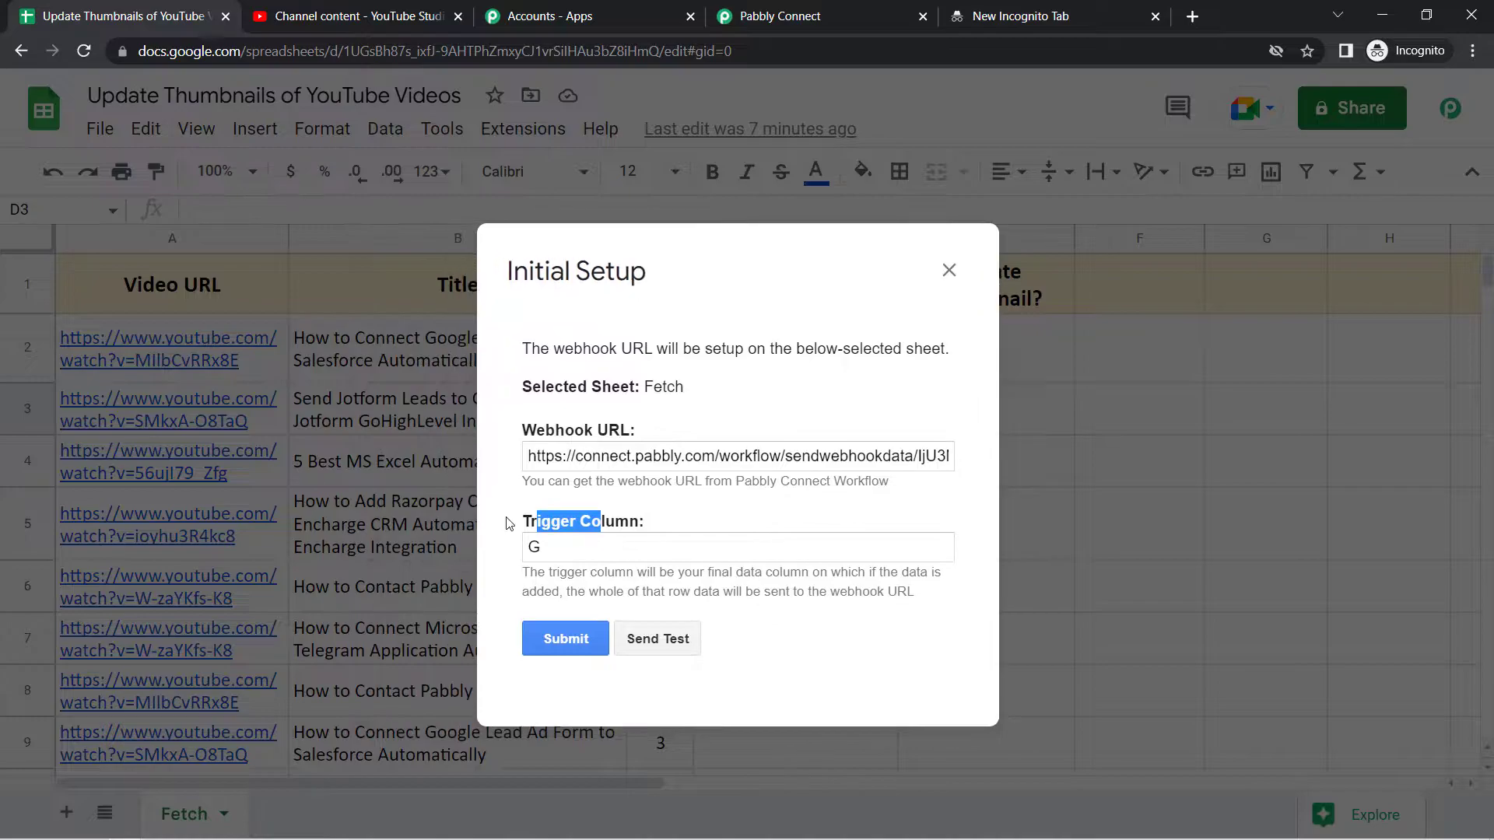
left_click(548, 549)
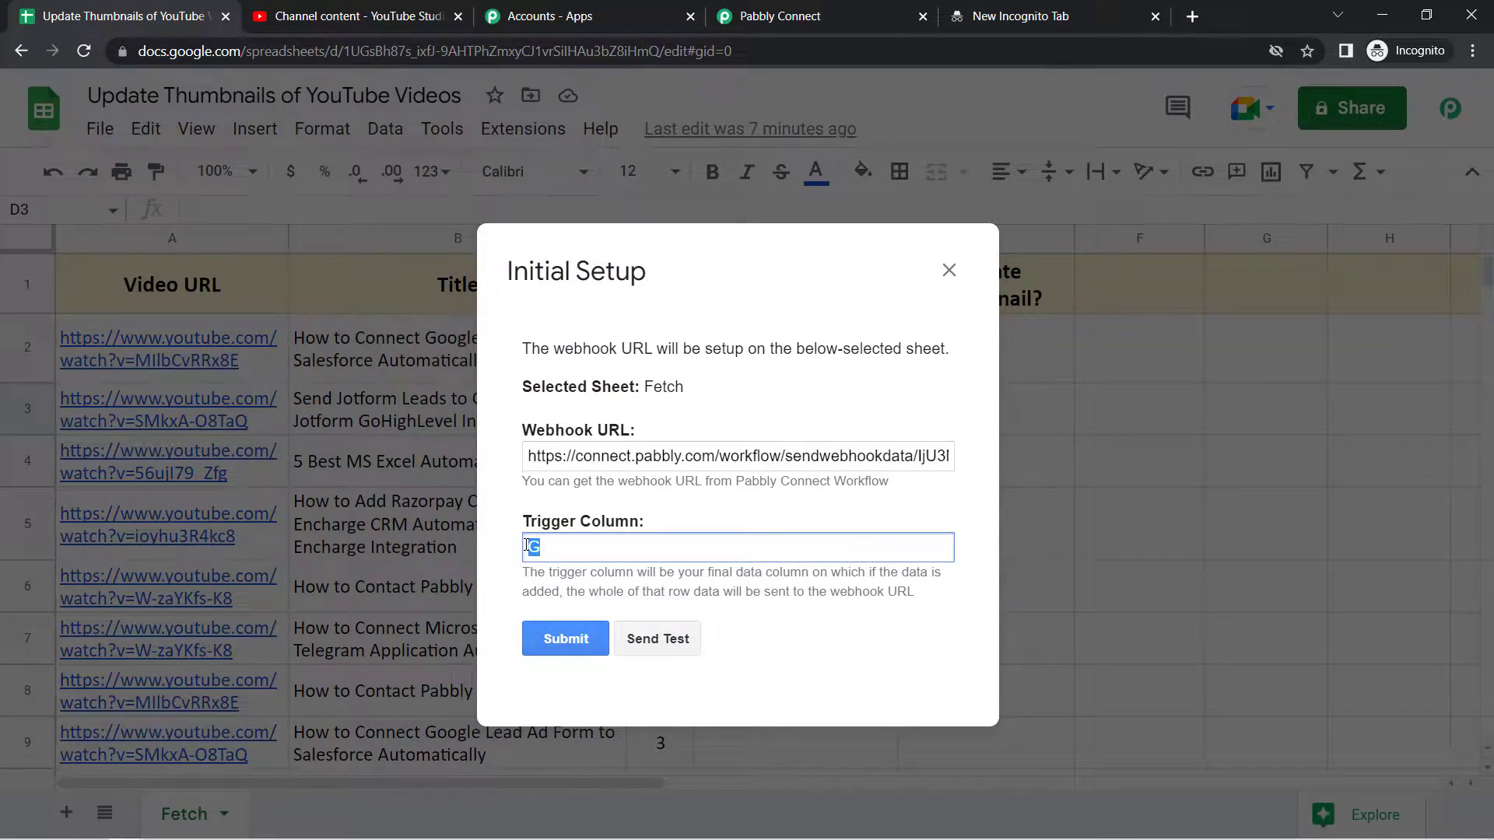
left_click(668, 649)
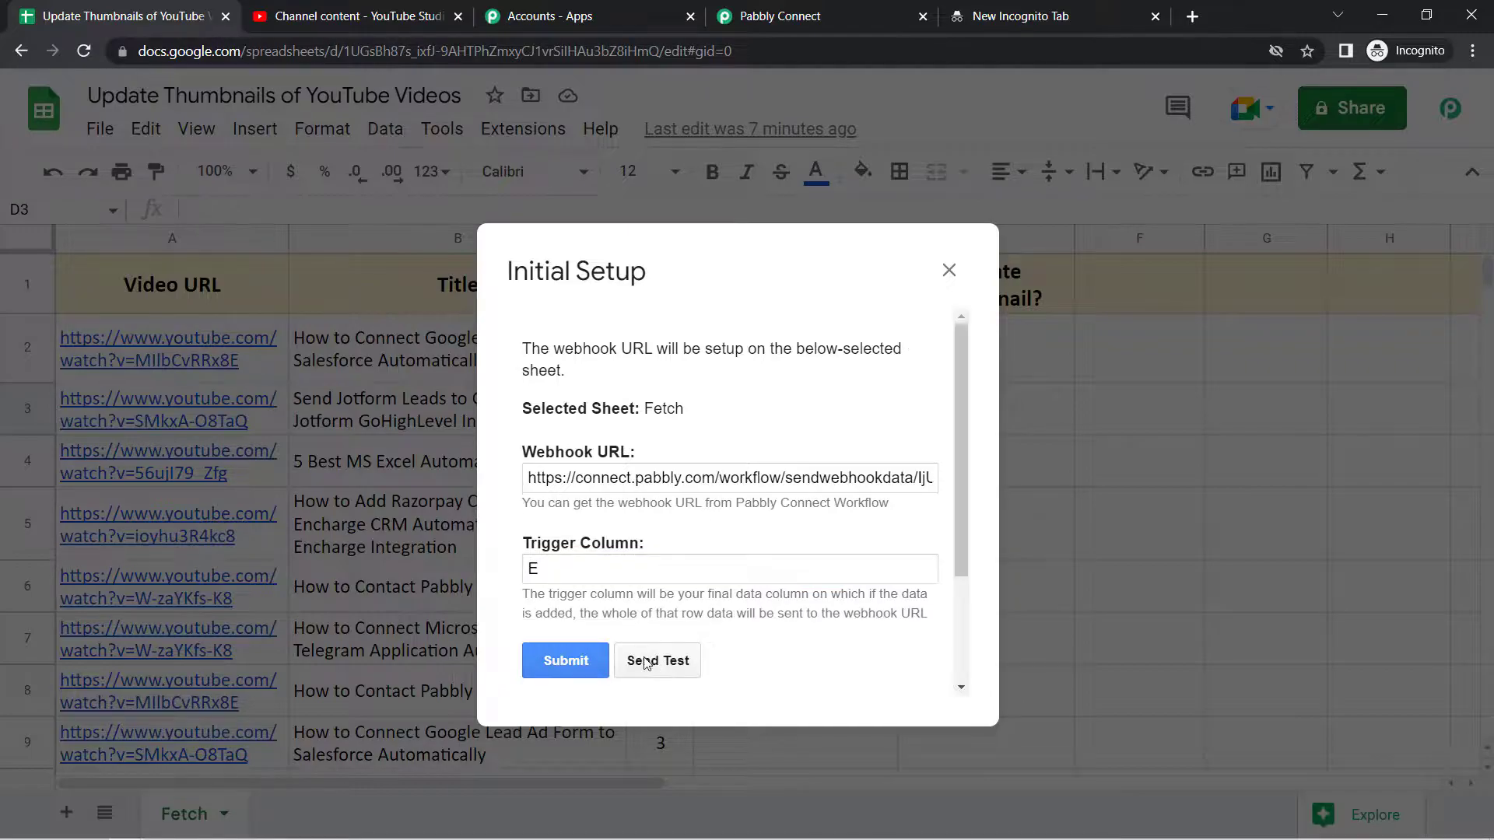
Submit the webhook's initial setup and close its dialog.
left_click_drag(960, 466, 948, 591)
left_click_drag(530, 546, 904, 658)
left_click(572, 501)
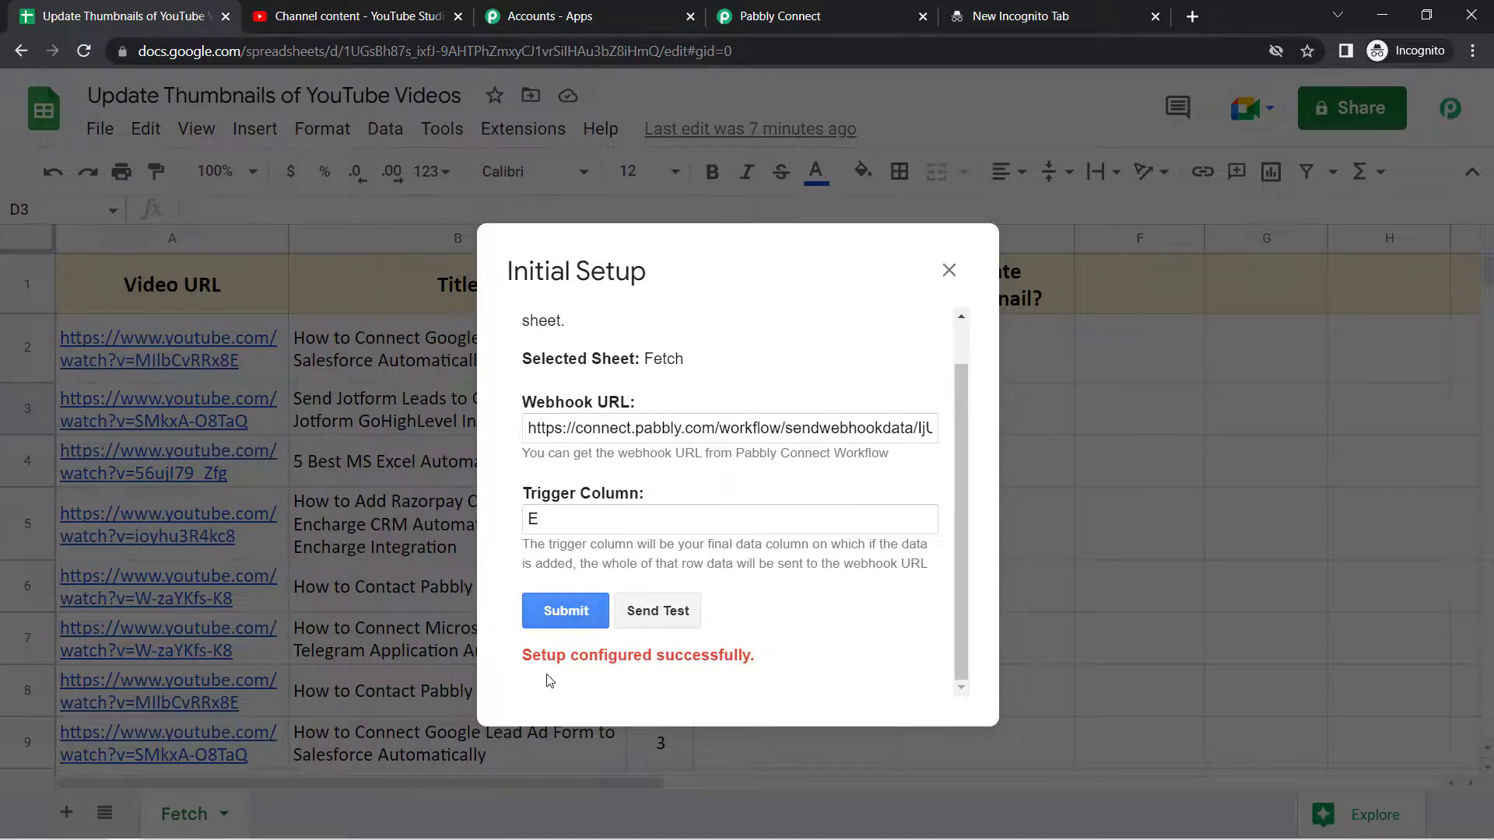
left_click_drag(583, 659, 693, 659)
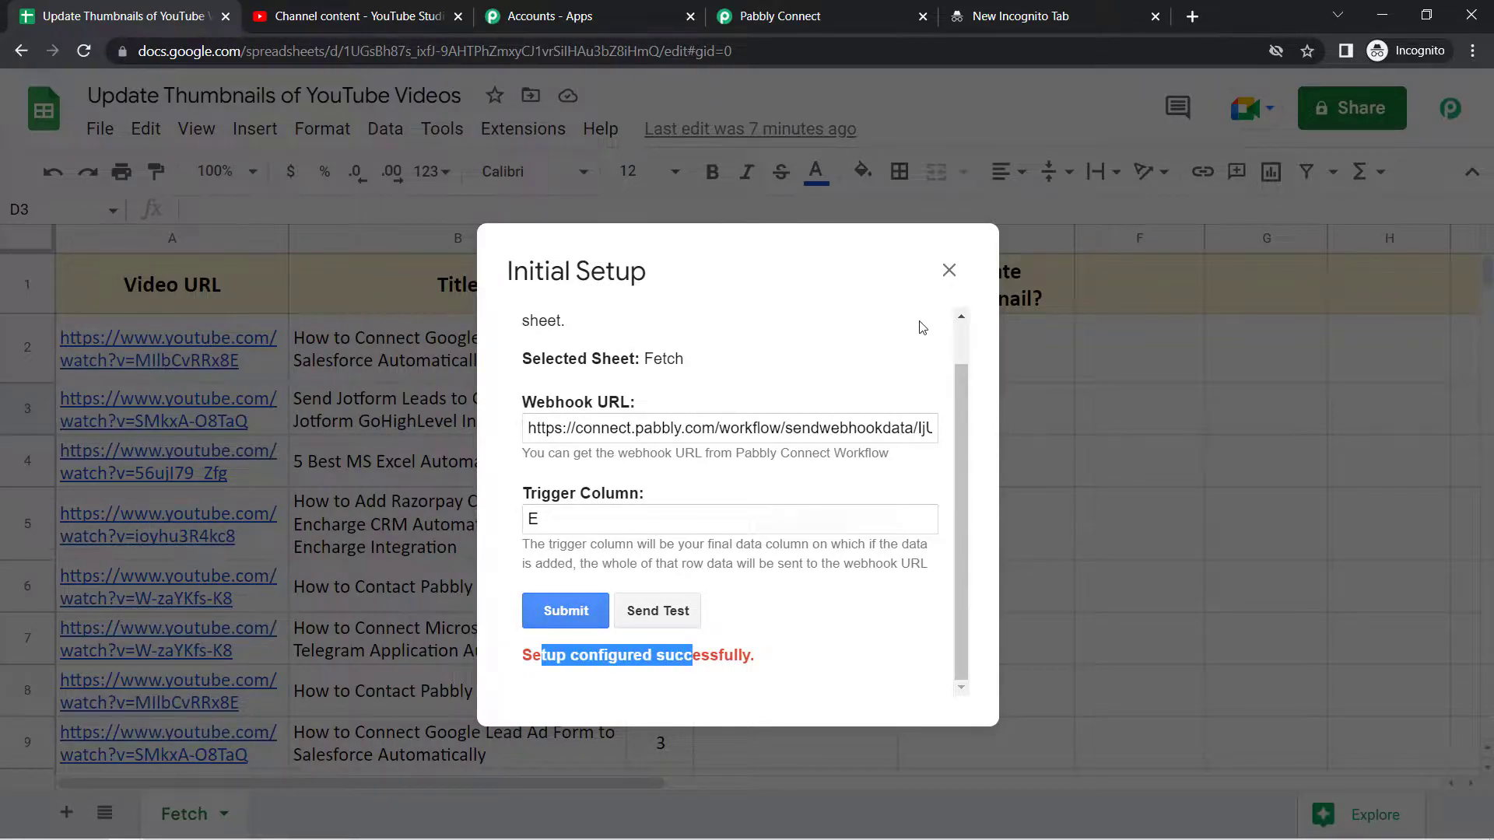
left_click(948, 270)
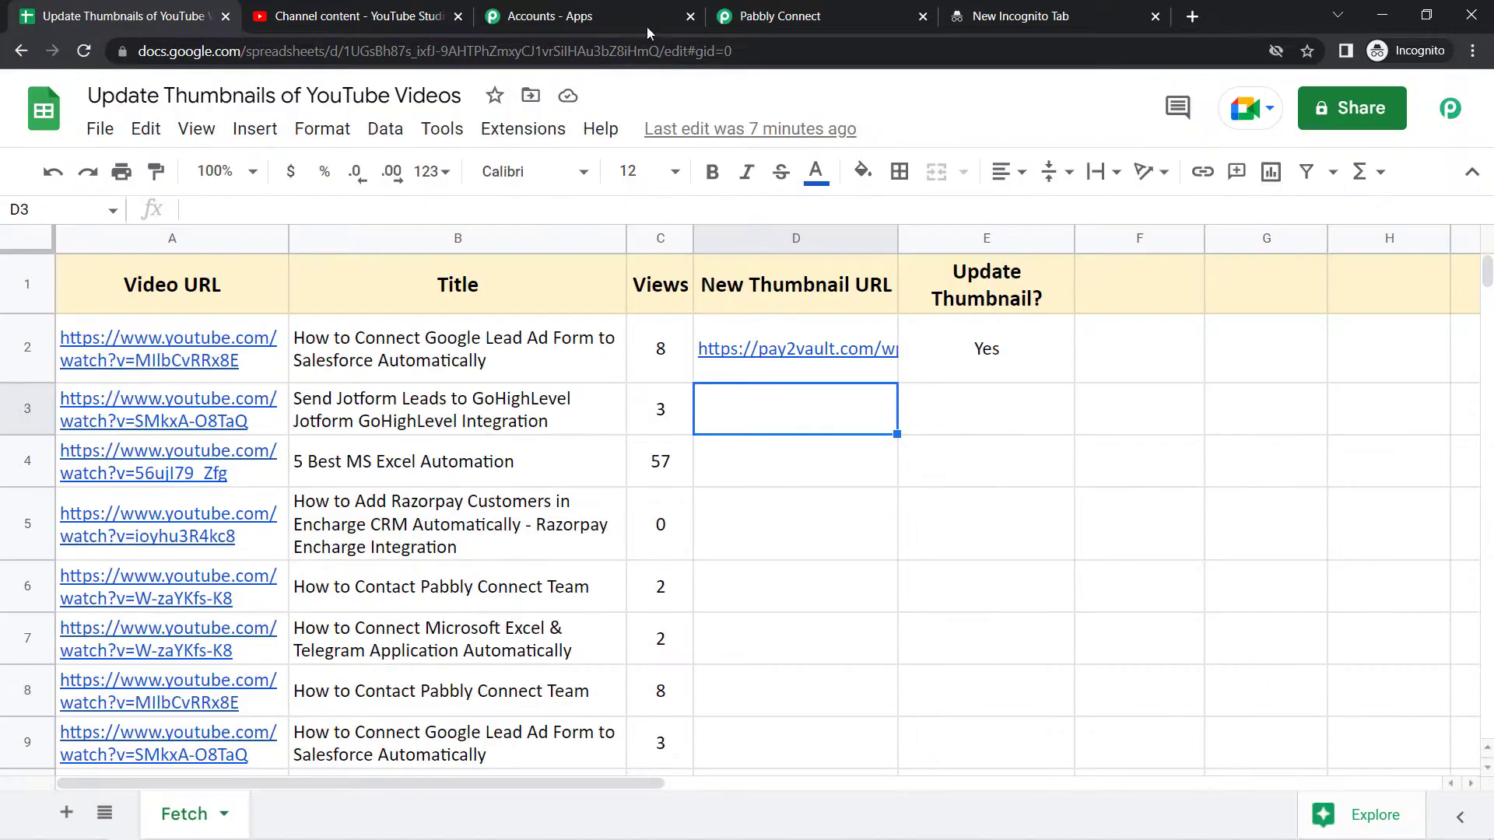
Switch to the Pabbly Connect workflow and check the Views, Video URL, Update Thumbnail? and TriggerColumn fields in the received webhook response.
left_click(777, 9)
left_click_drag(1489, 269, 1491, 509)
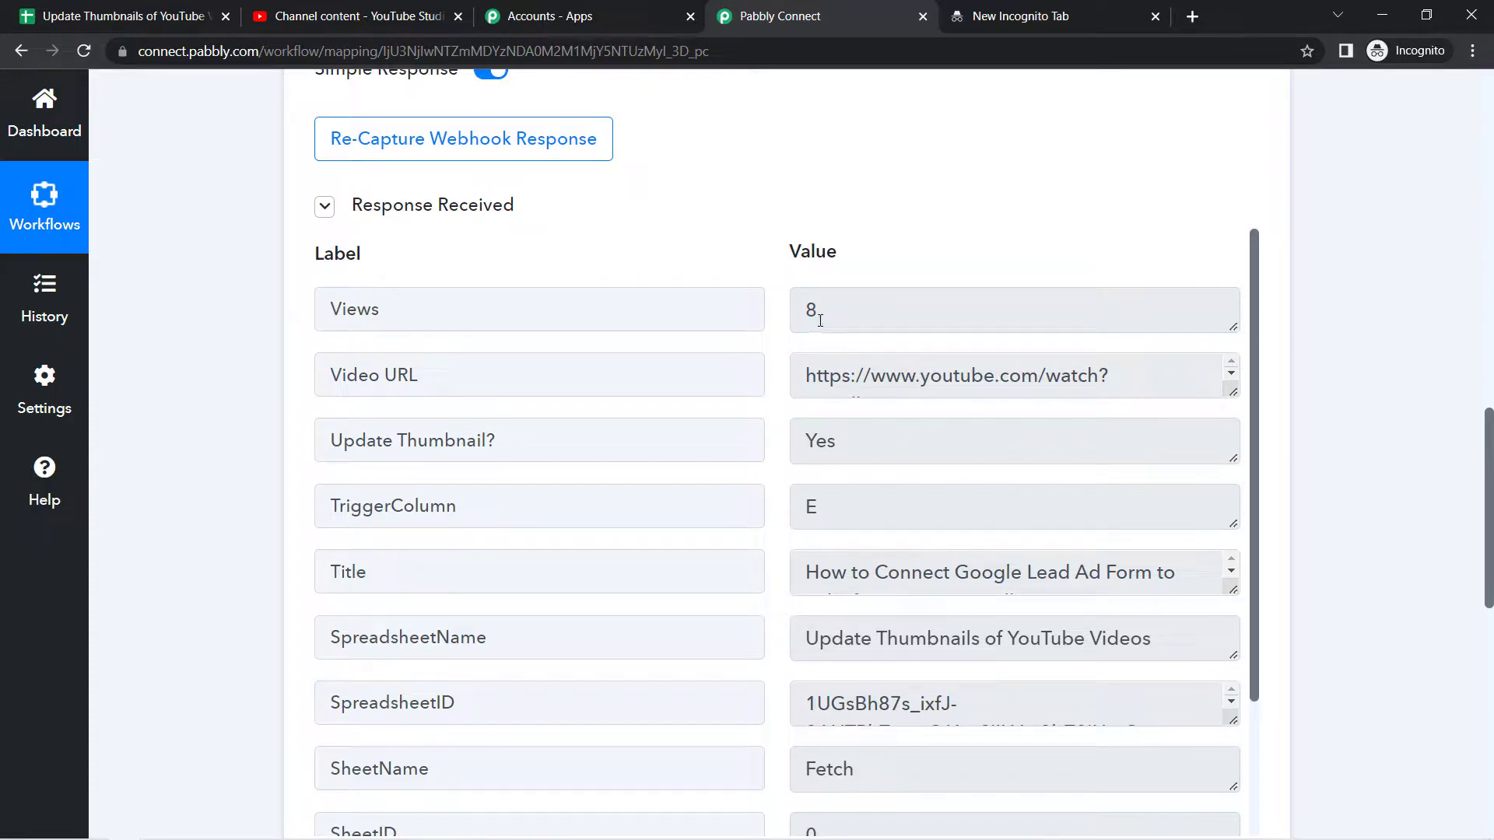
double_click(457, 314)
left_click(403, 362)
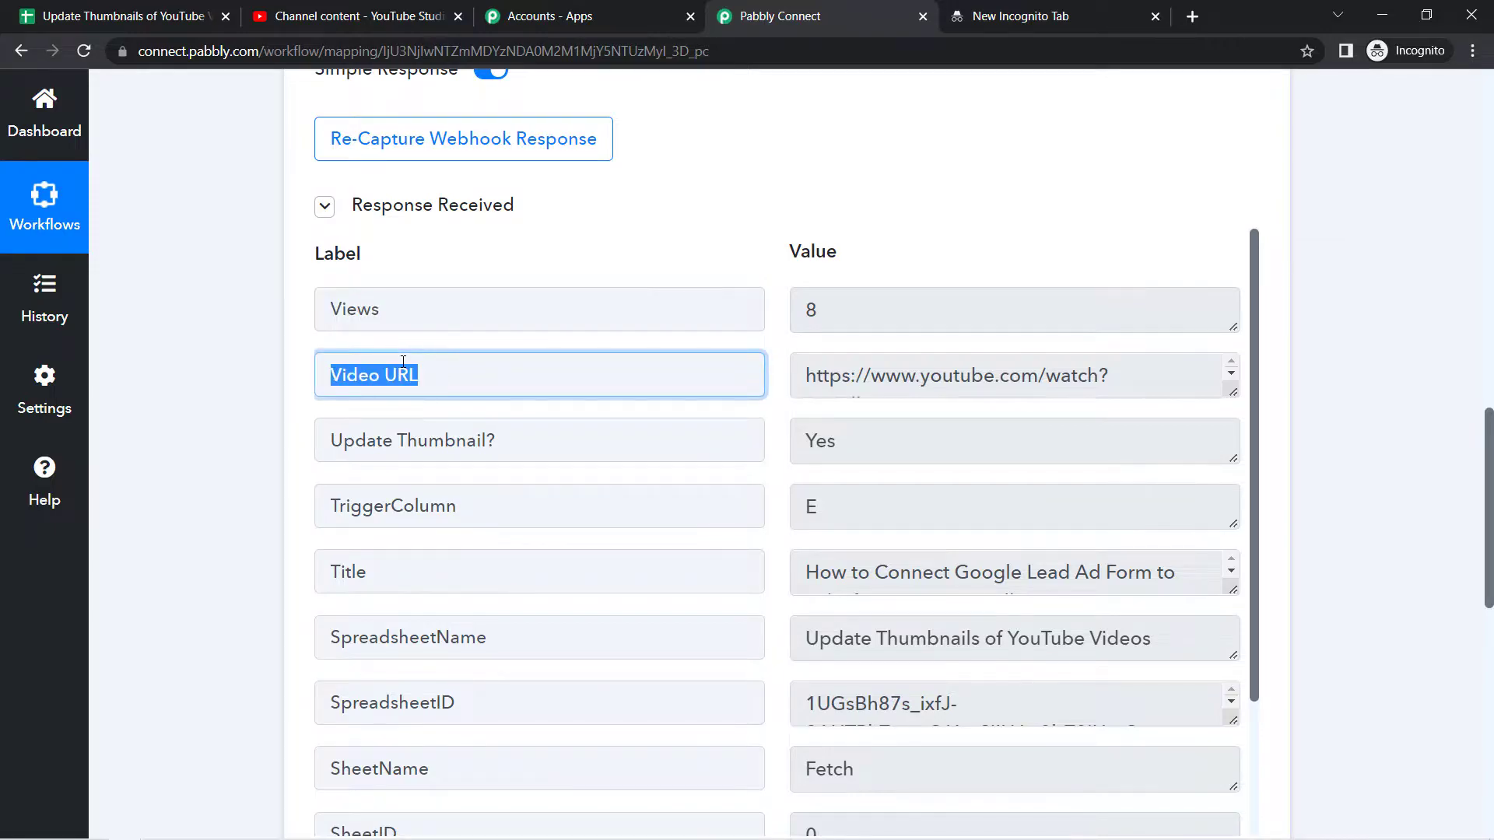
left_click_drag(382, 439, 497, 438)
left_click(897, 447)
double_click(897, 447)
left_click_drag(363, 507, 516, 505)
double_click(952, 499)
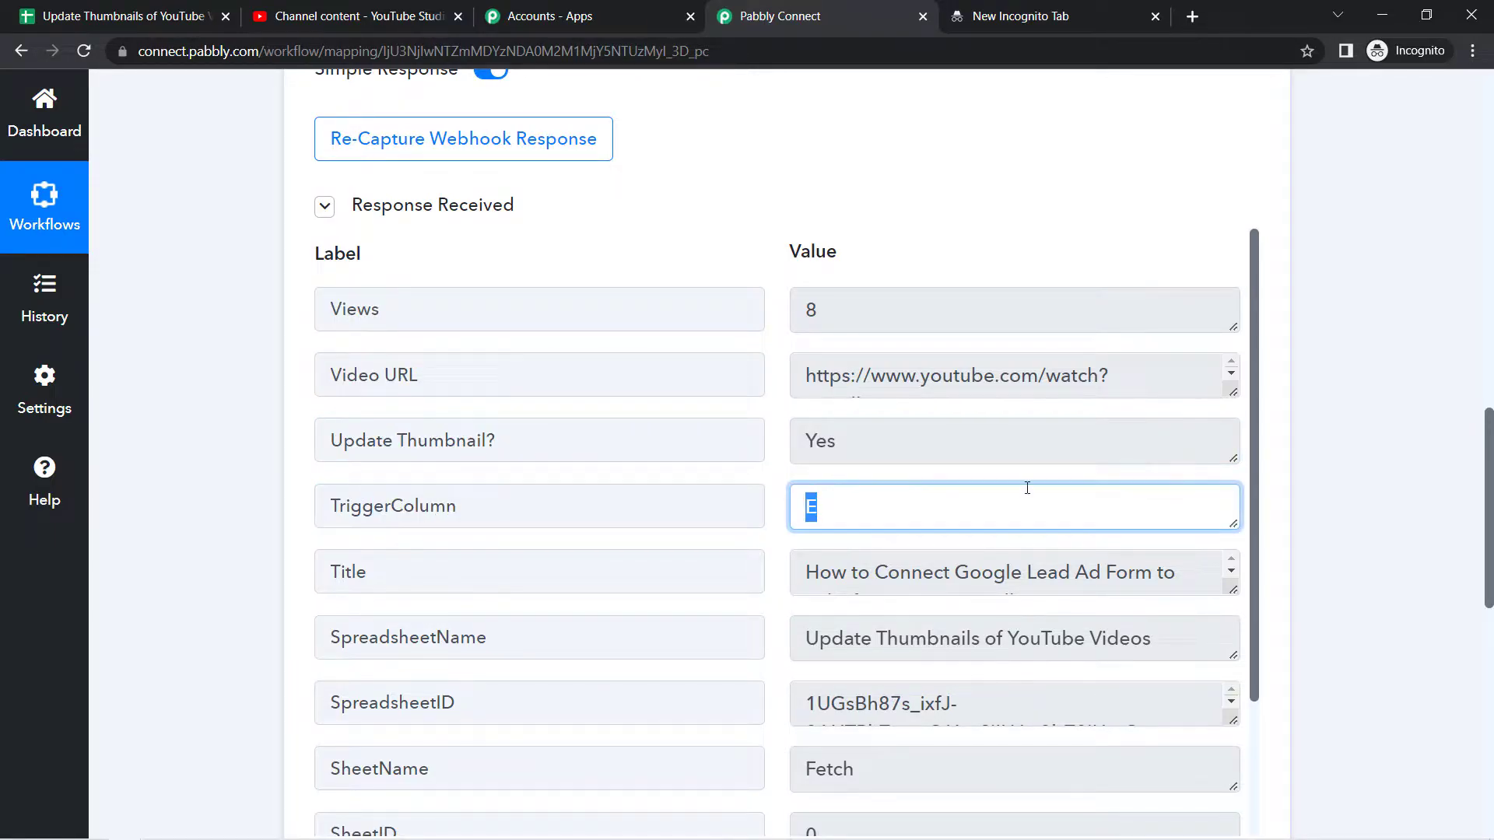
Check the title, spreadsheet details, row index and new thumbnail URL in the webhook response, enlarging the thumbnail URL value to read it fully.
scroll(1254, 395, "down", 2)
left_click_drag(848, 399, 1108, 399)
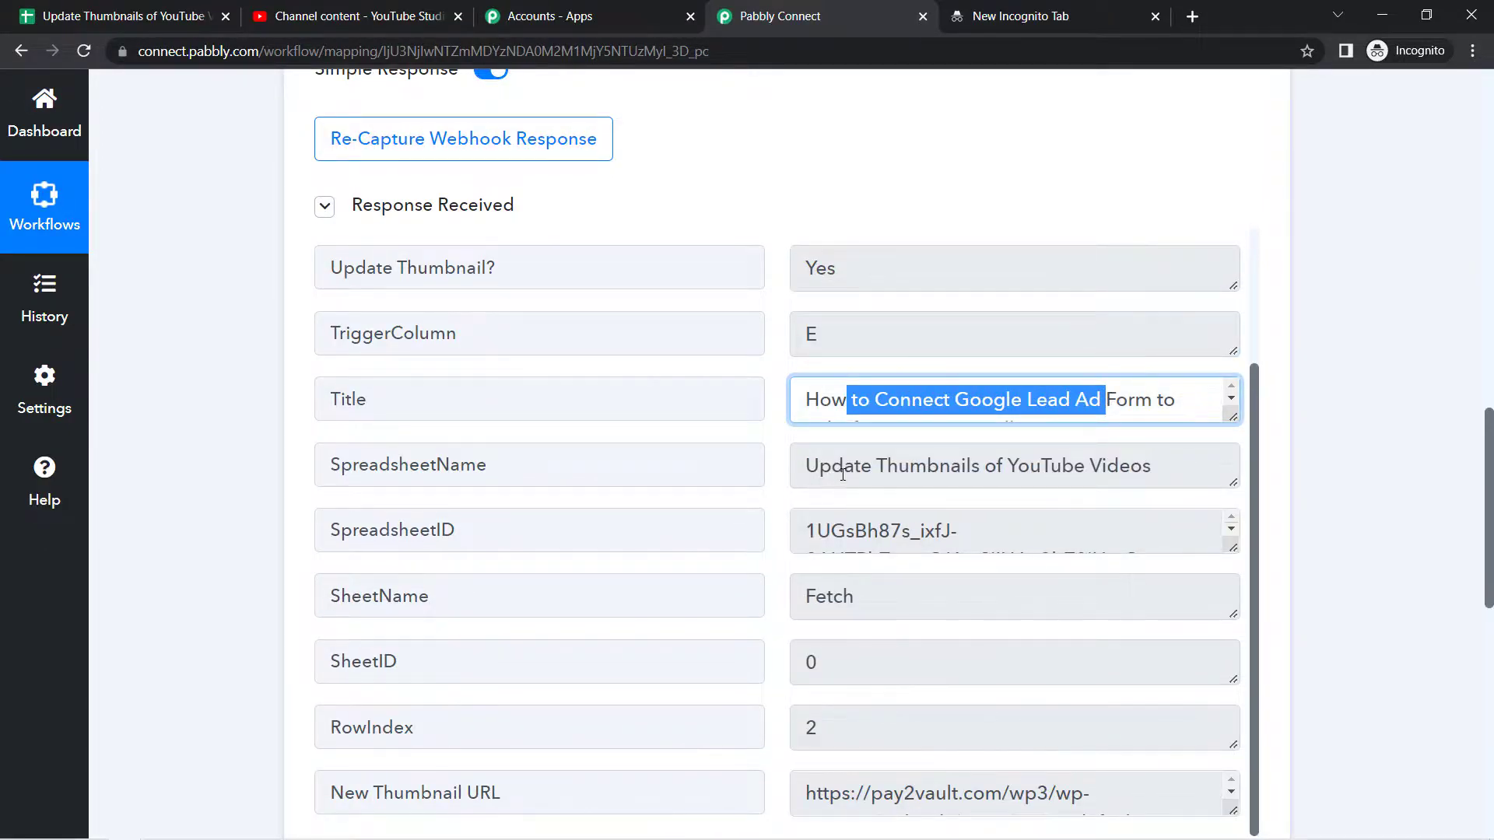
left_click_drag(842, 475, 996, 467)
left_click_drag(879, 532, 993, 537)
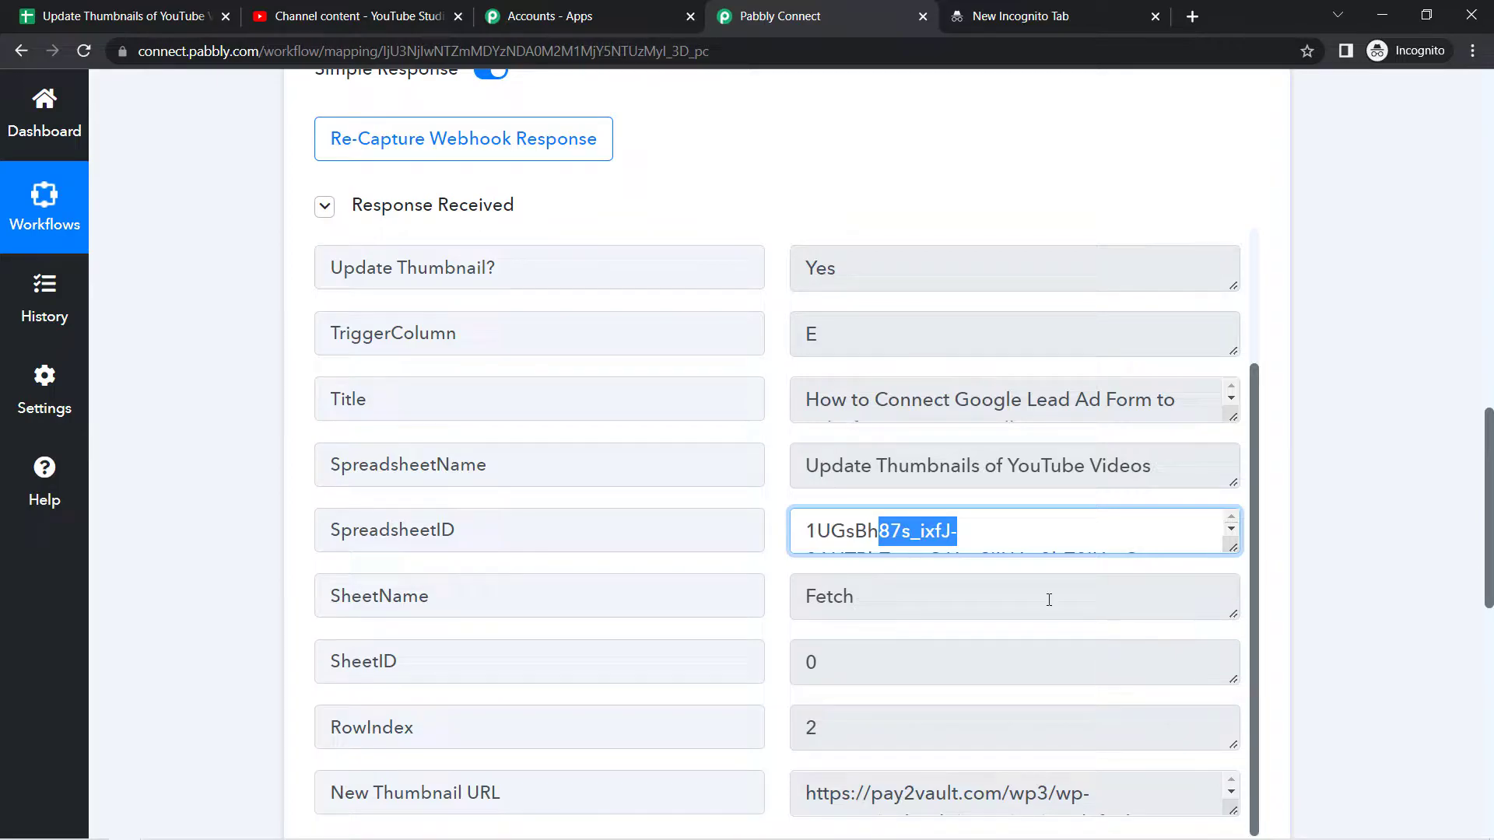
left_click(926, 709)
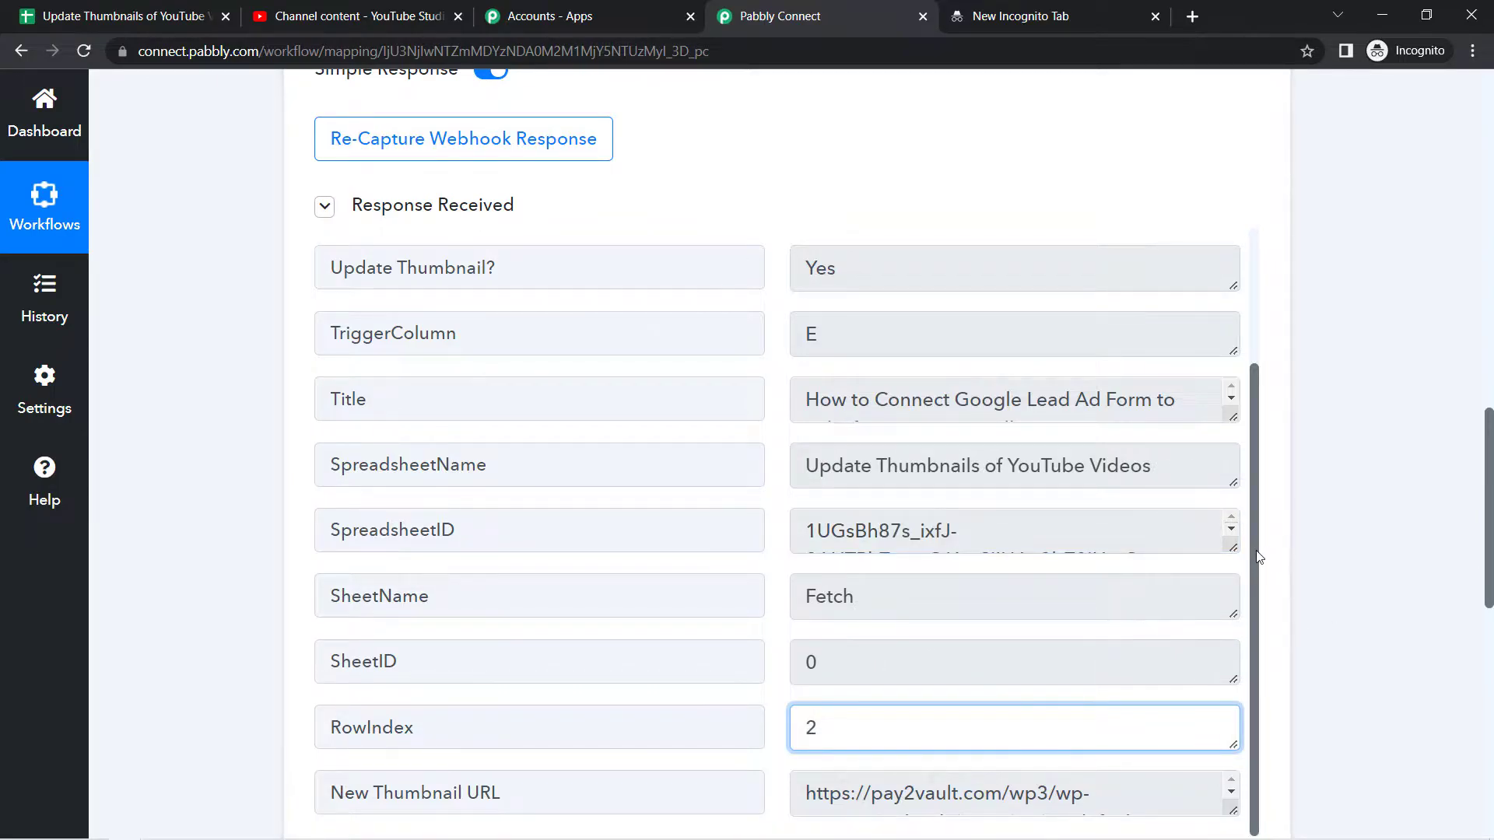
left_click(997, 782)
key("ctrl+a")
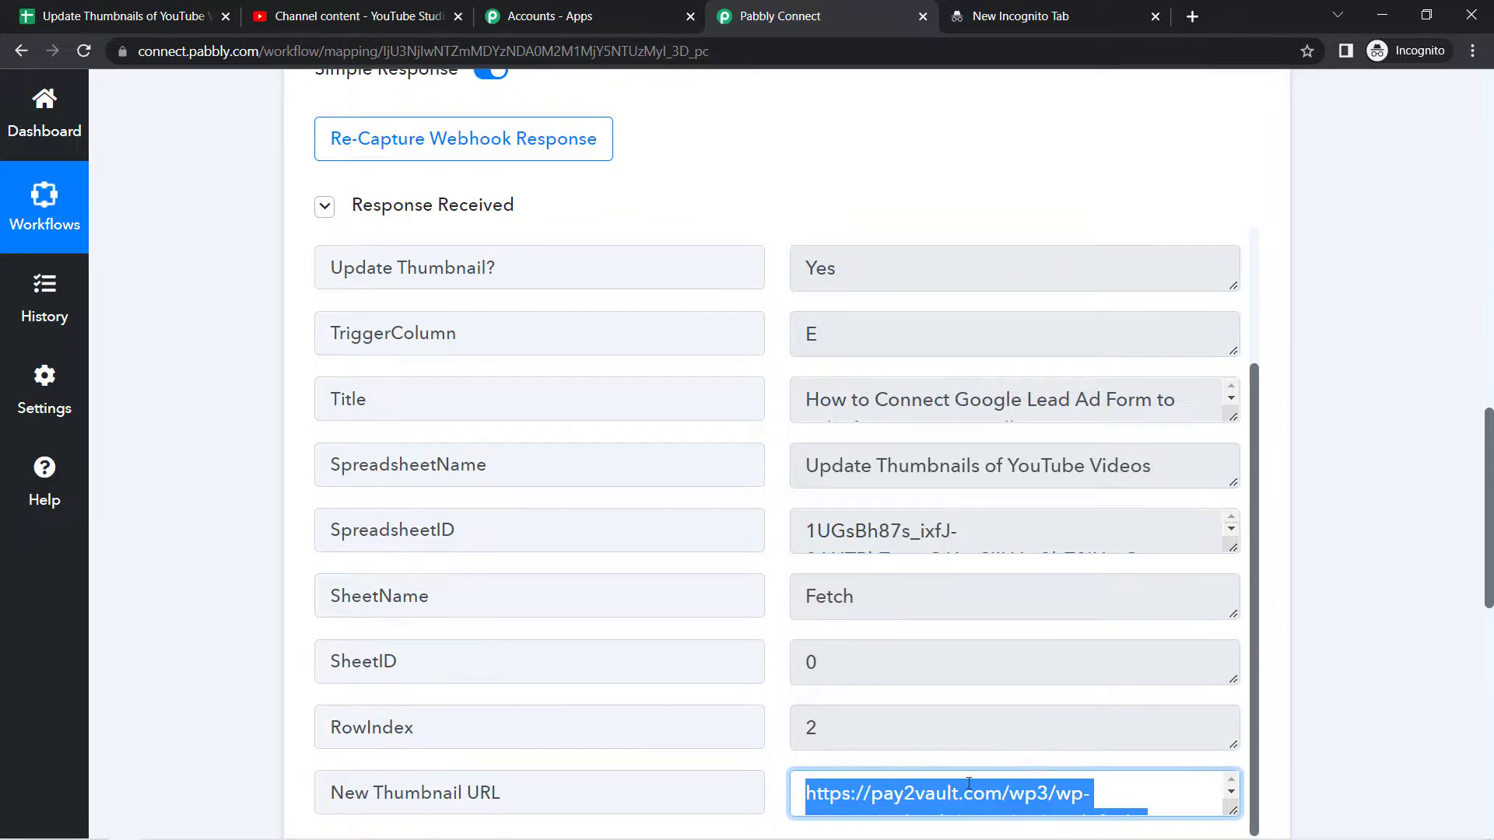
left_click_drag(1489, 477, 1458, 600)
scroll(1458, 599, "down", 3)
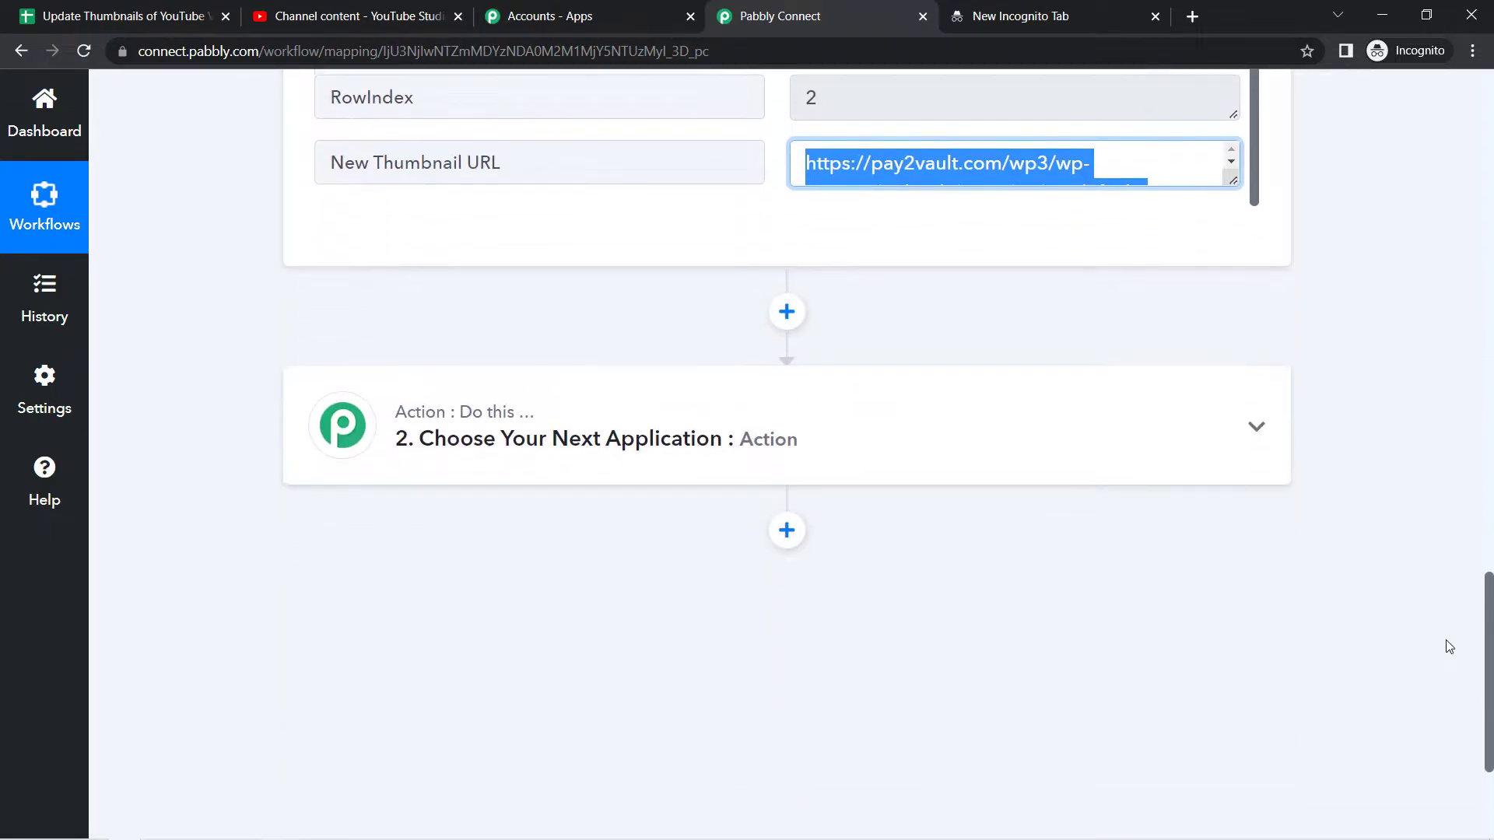
triple_click(1007, 169)
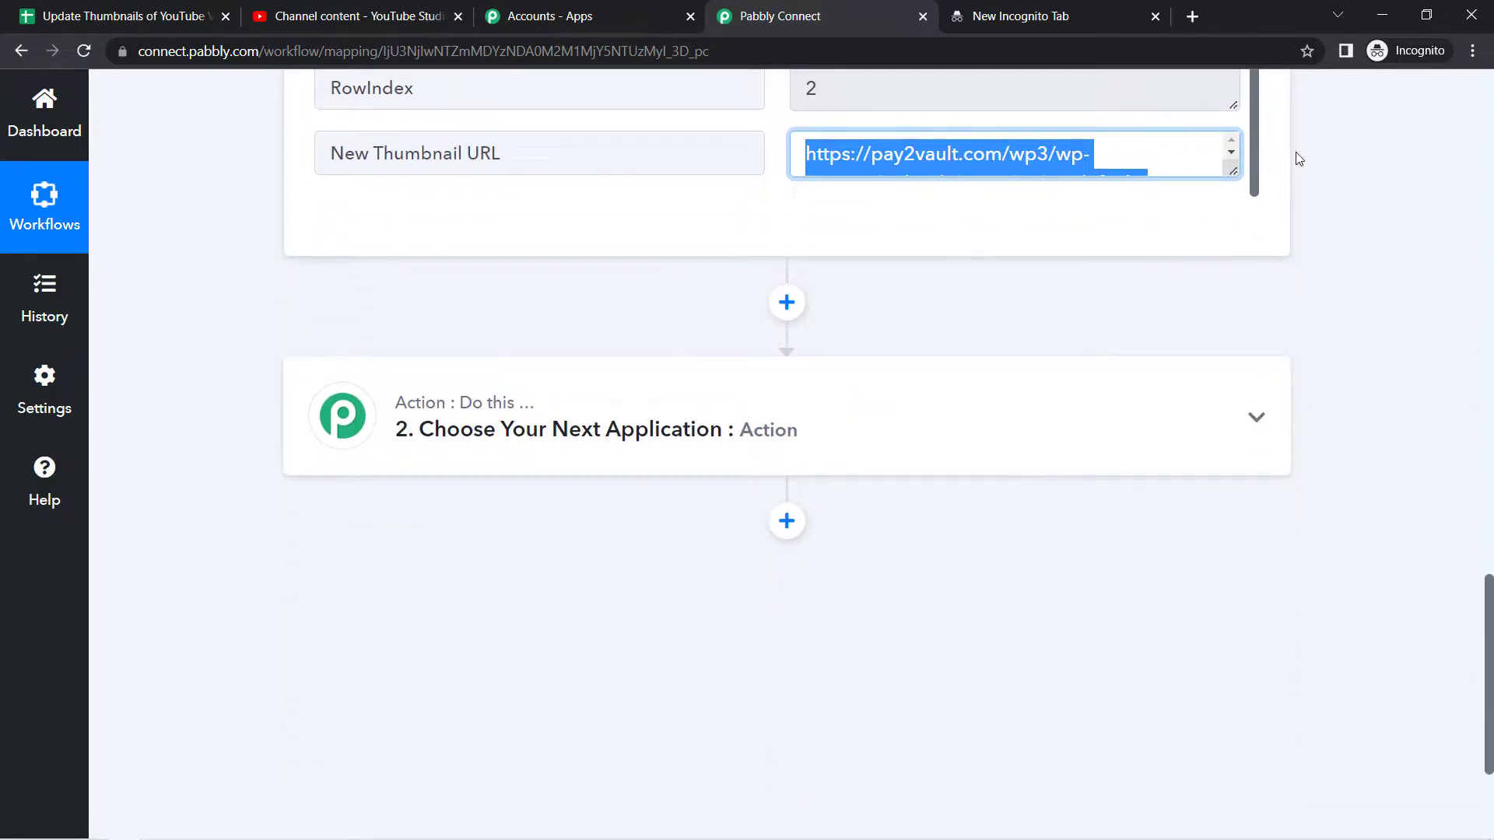
left_click_drag(1232, 172, 1225, 251)
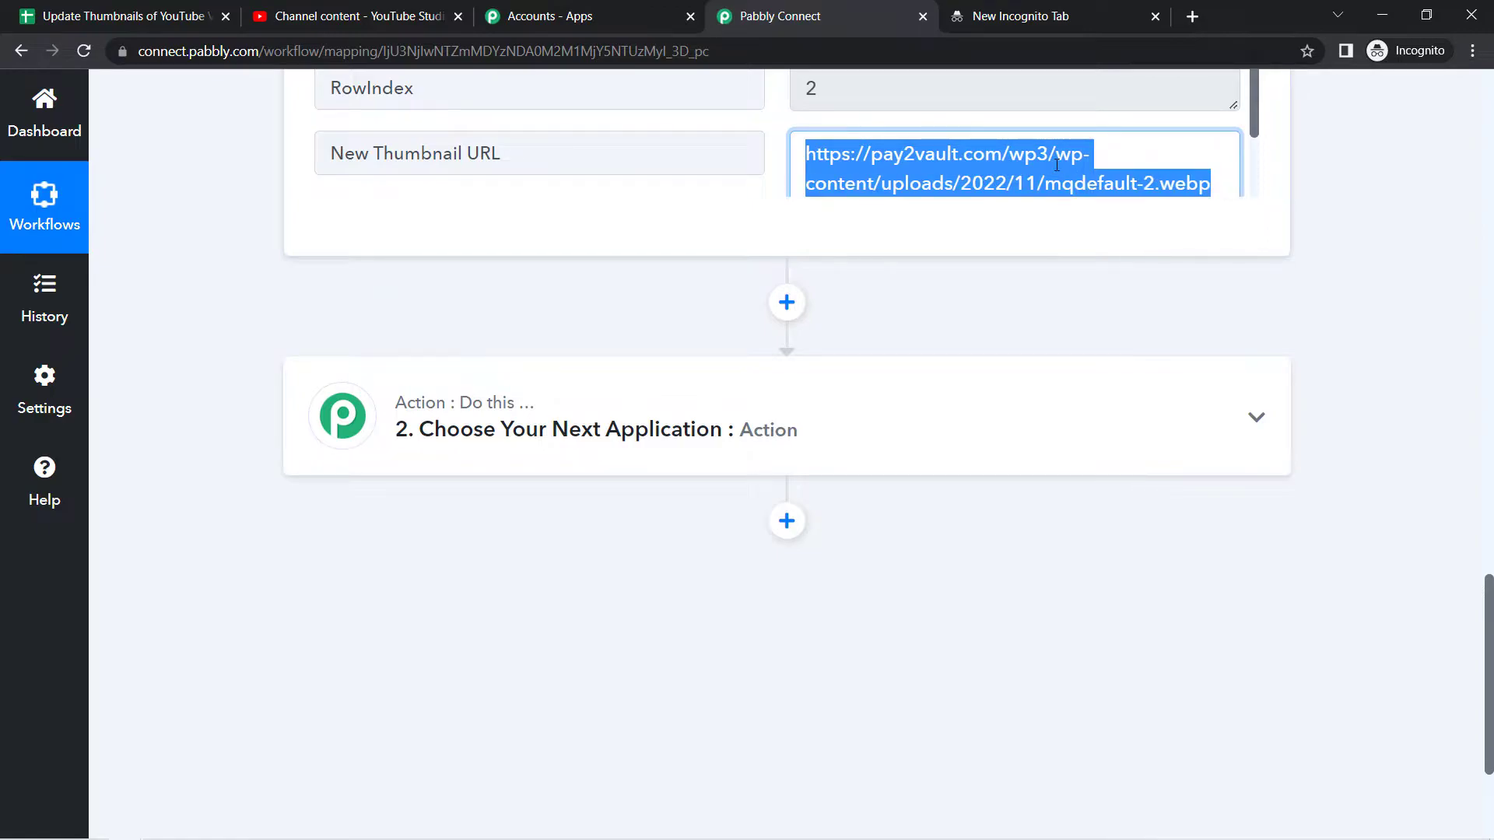
Open the workflow's second step to choose its action application.
left_click(637, 430)
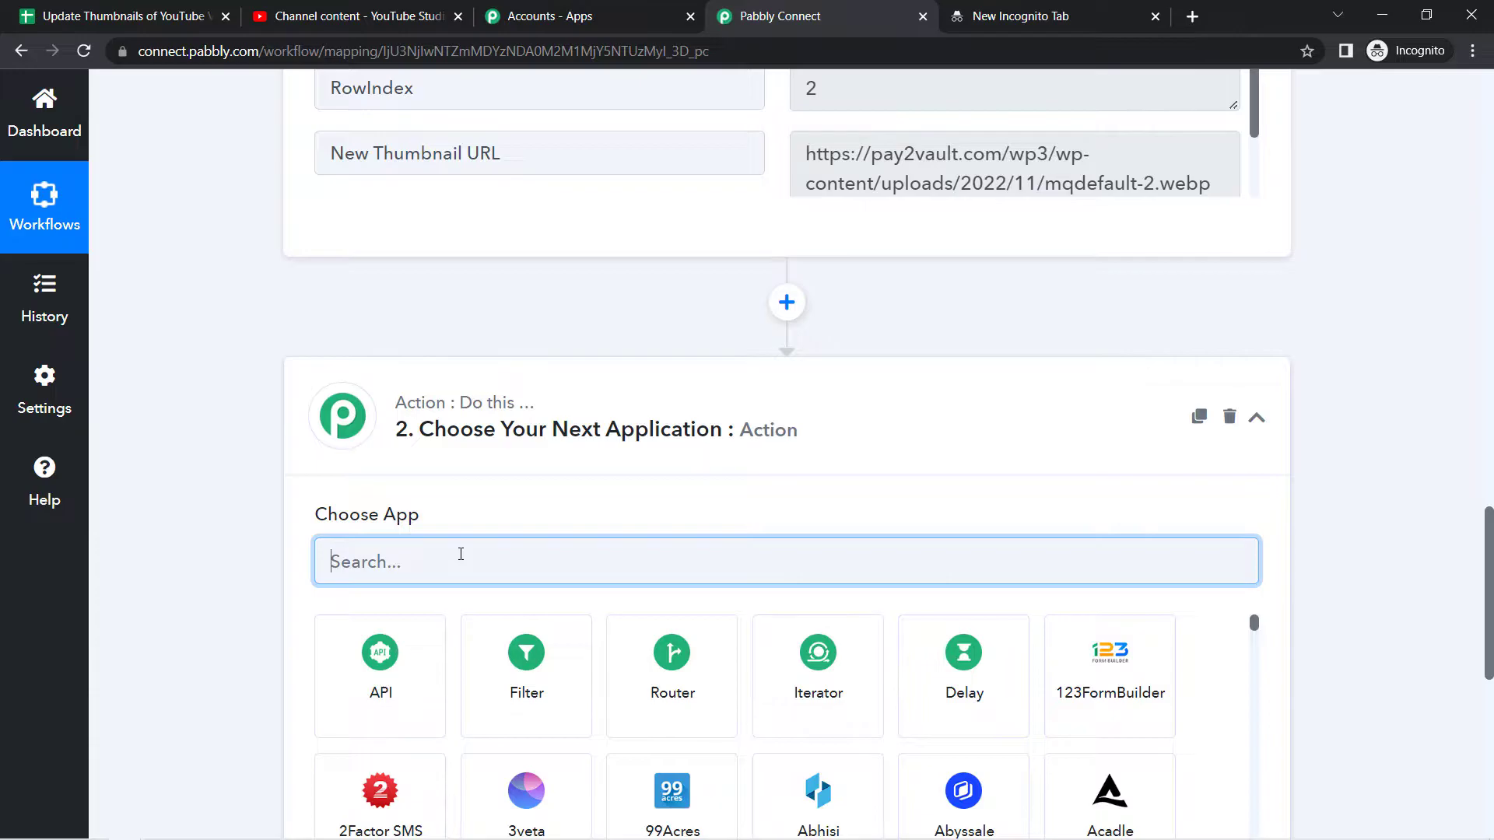
type("yout")
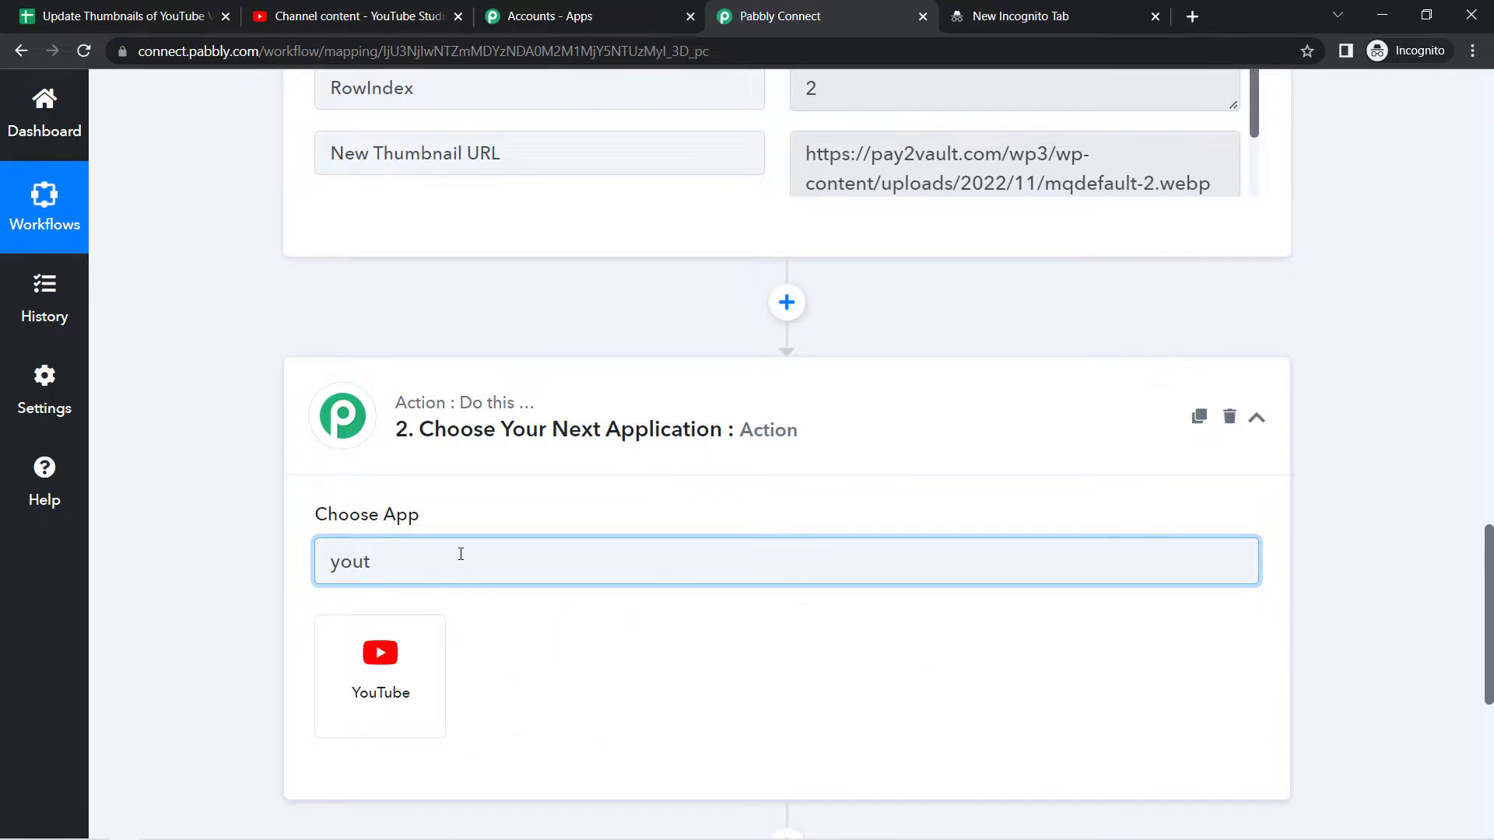
key("BackSpace")
key("BackSpace")
key("BackSpace")
key("BackSpace")
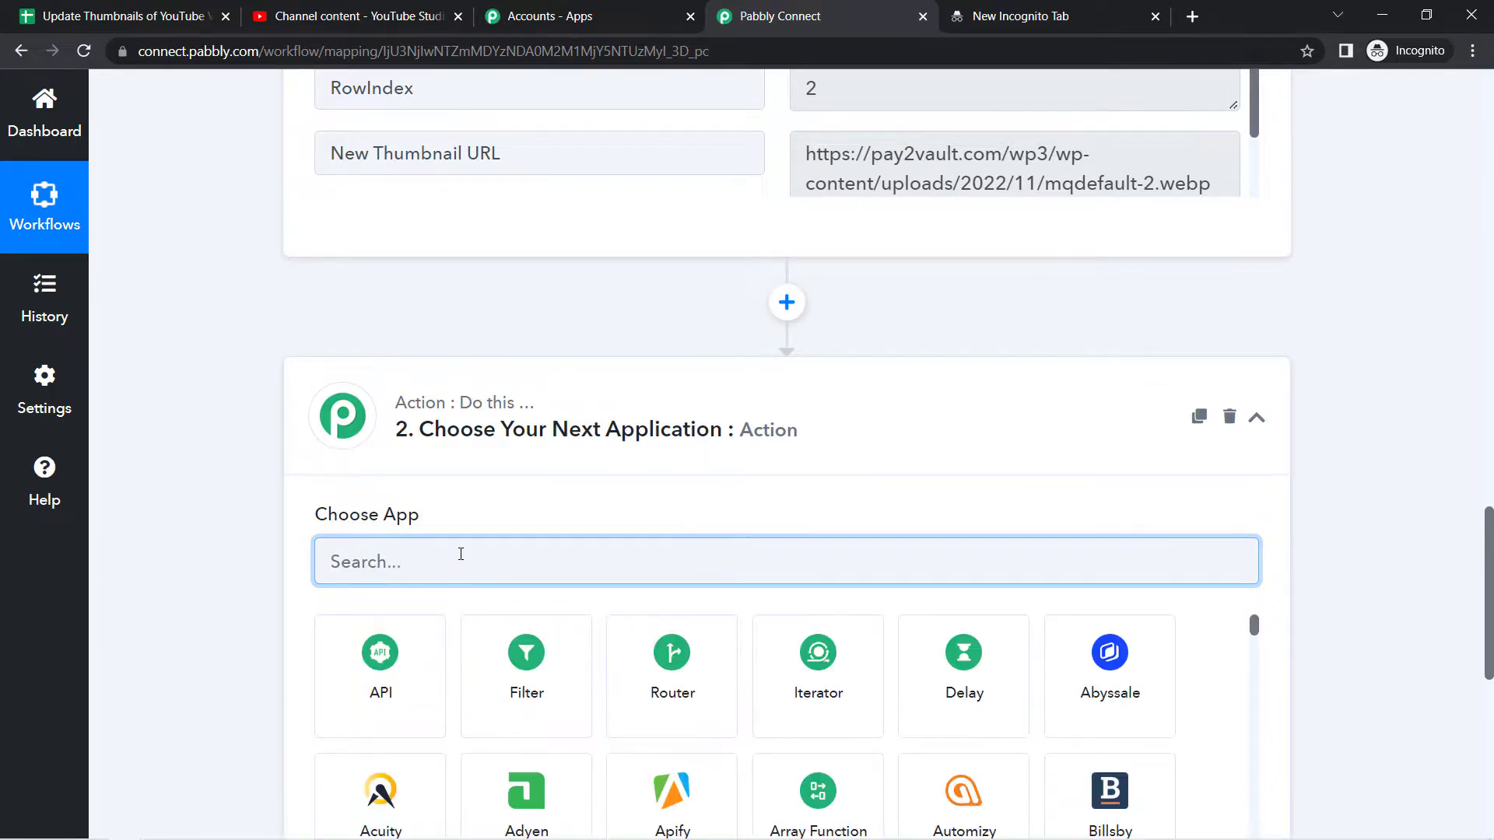
Search for "filter" and set the action application to Filter by Pabbly.
type("filter")
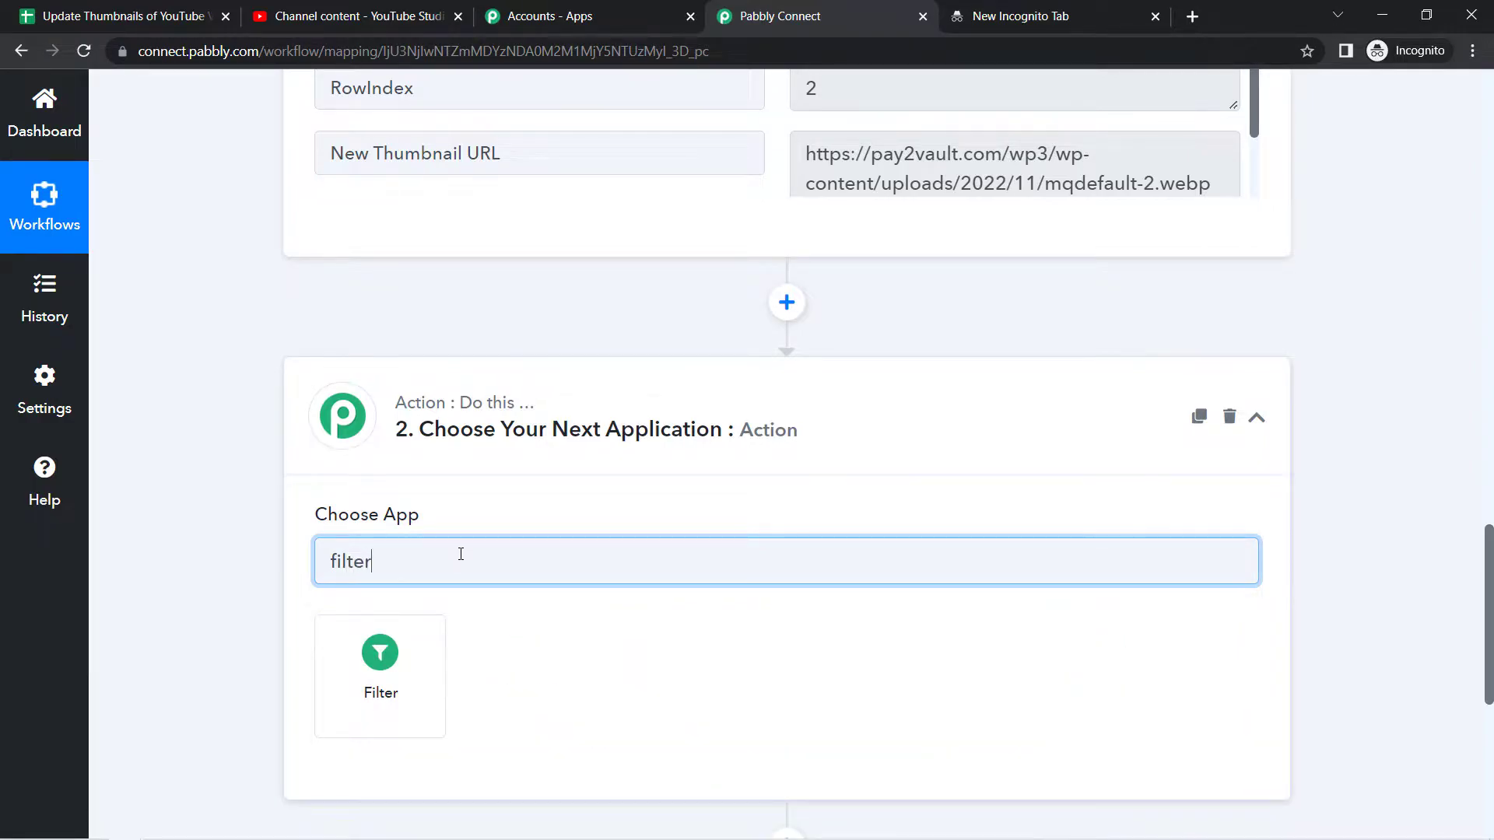
left_click(382, 657)
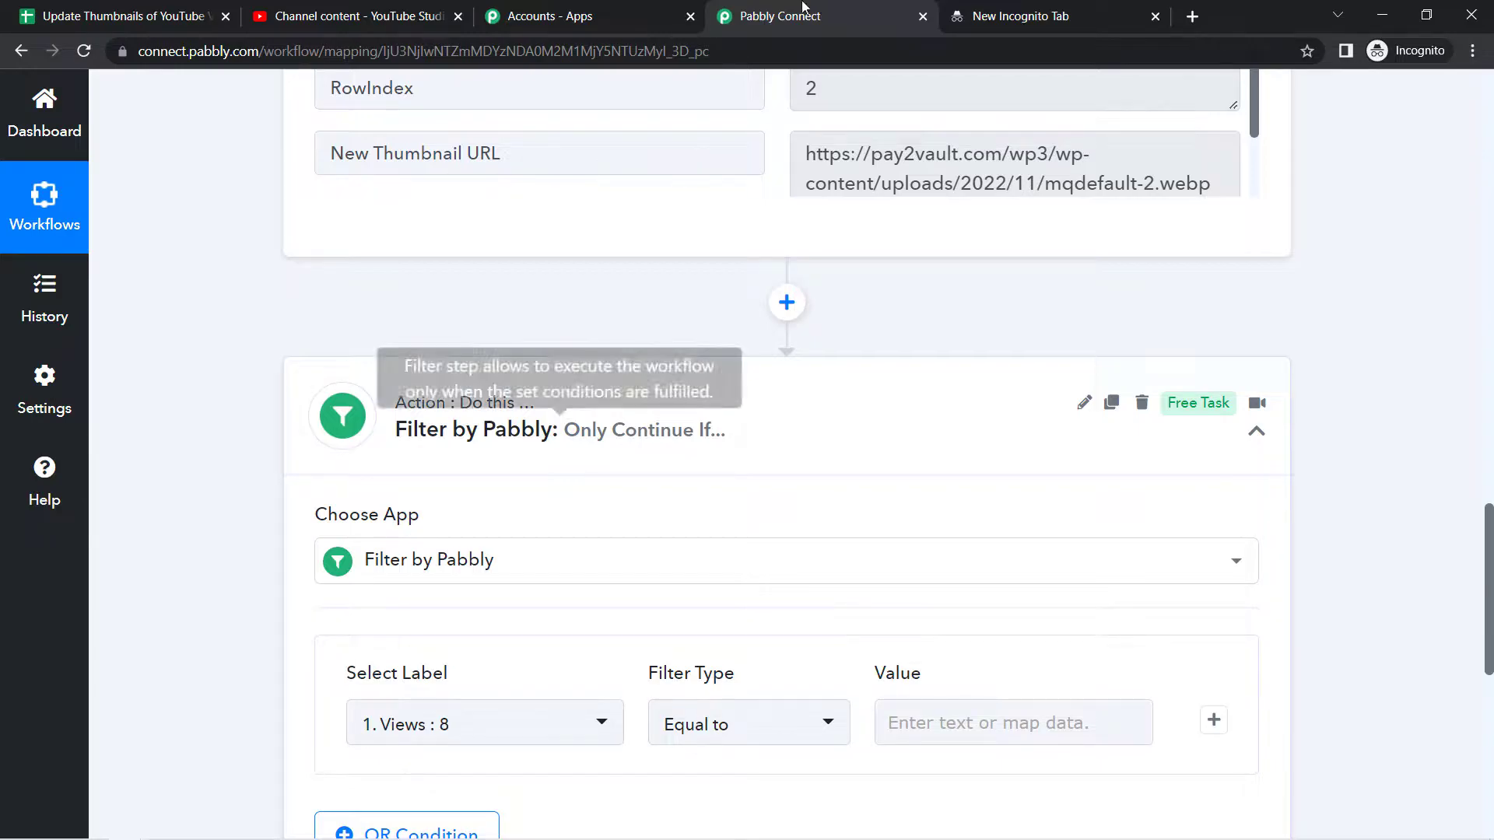
Switch to the Google Sheets thumbnail spreadsheet and examine the Update Thumbnail? column.
left_click(66, 13)
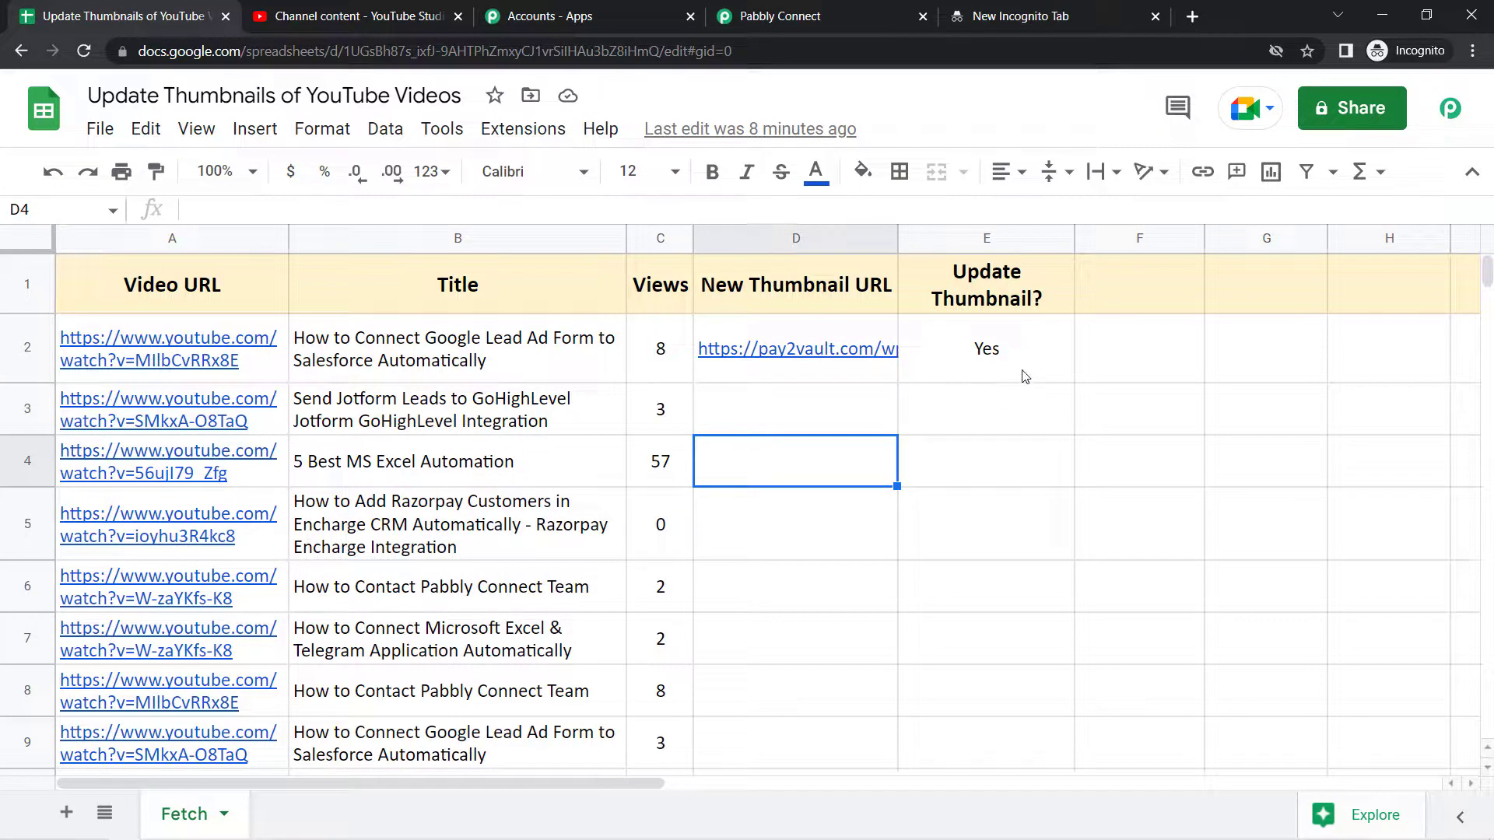
left_click(967, 235)
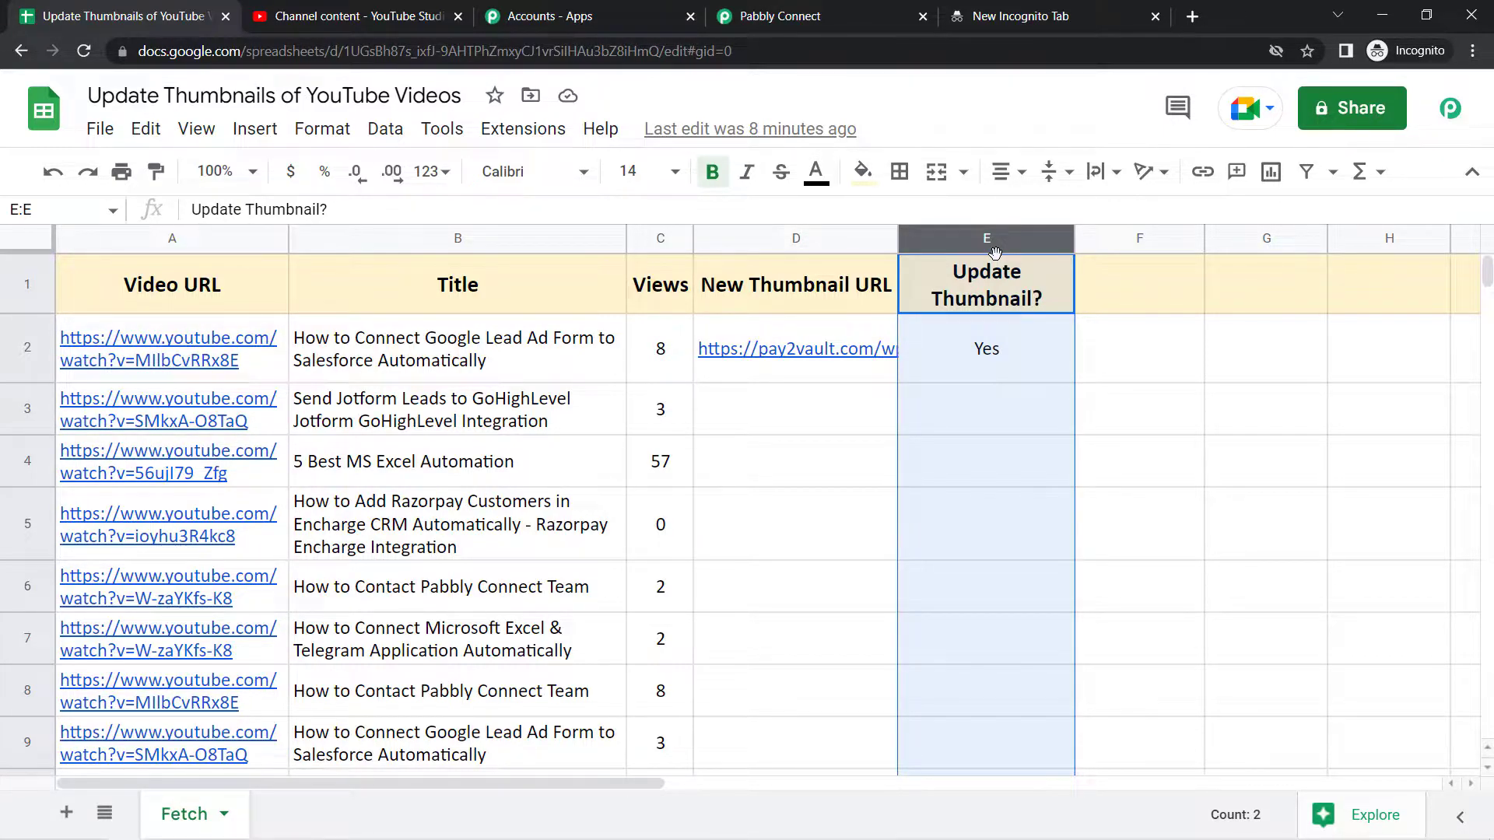
left_click(813, 448)
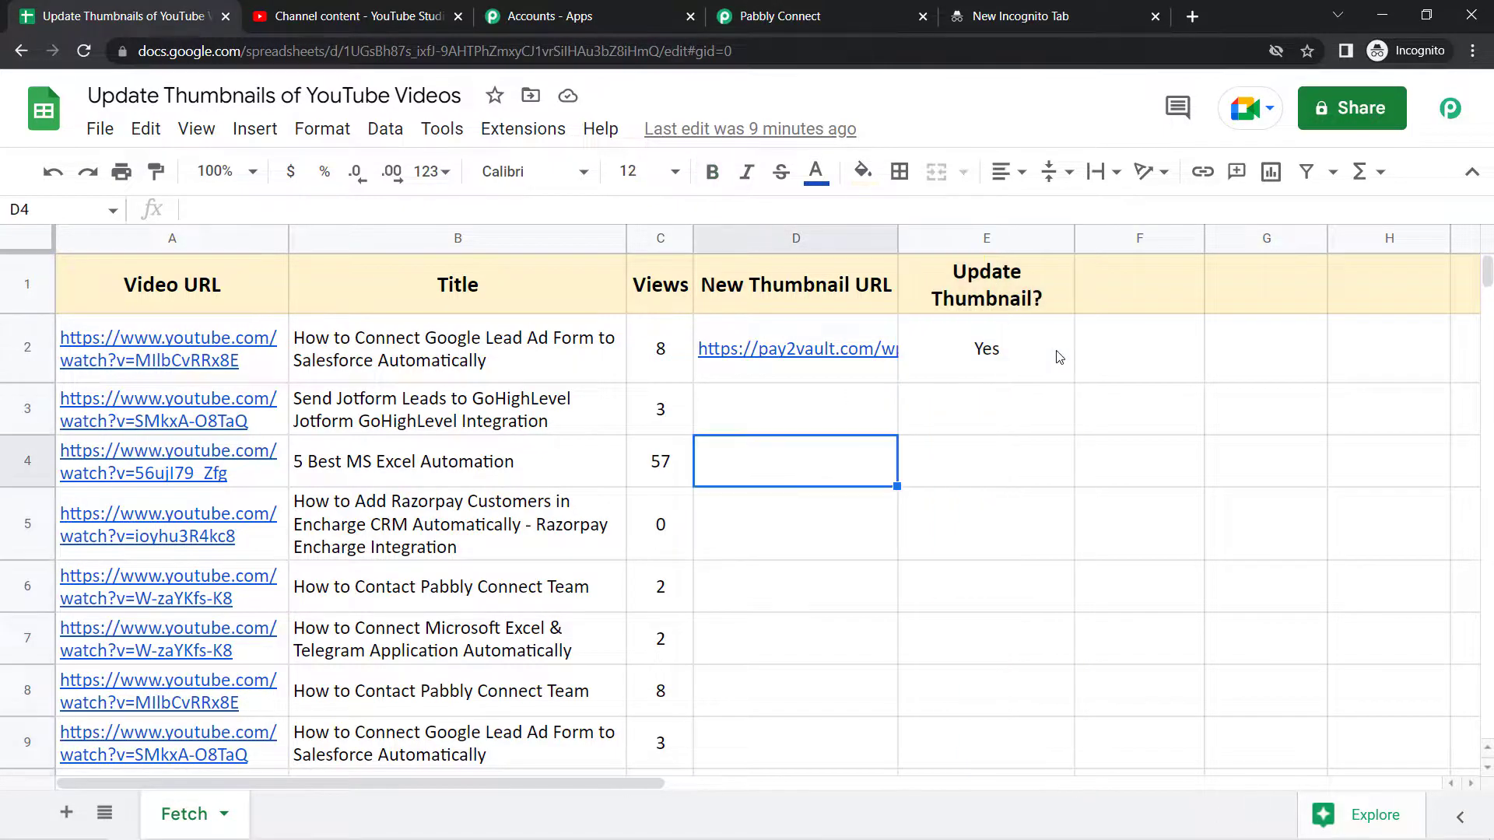
Try changing the Update Thumbnail? value of the first video in row 2 to No, and undo the edit.
left_click(1016, 356)
type("No")
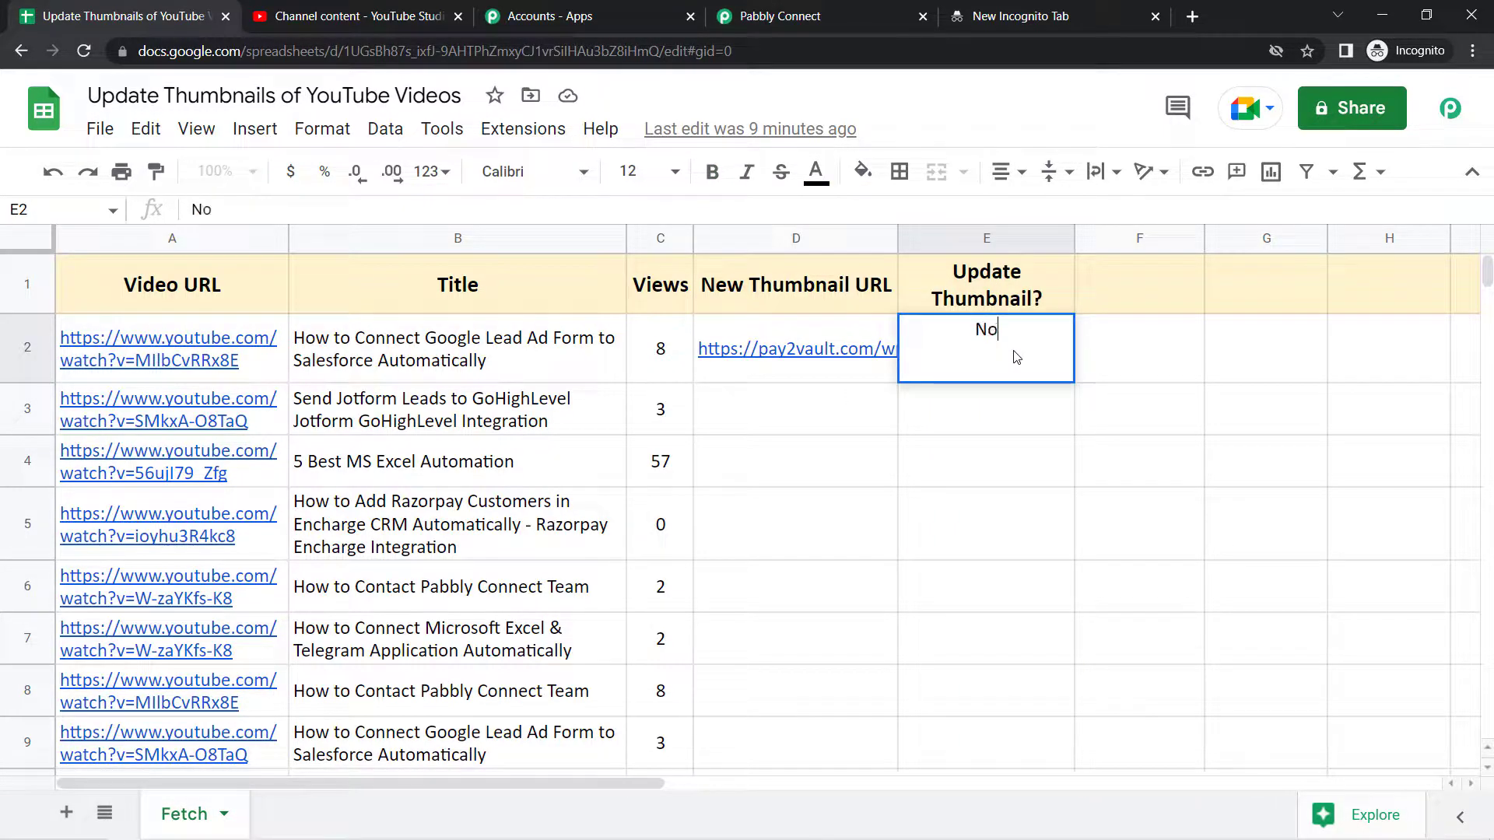
key("Return")
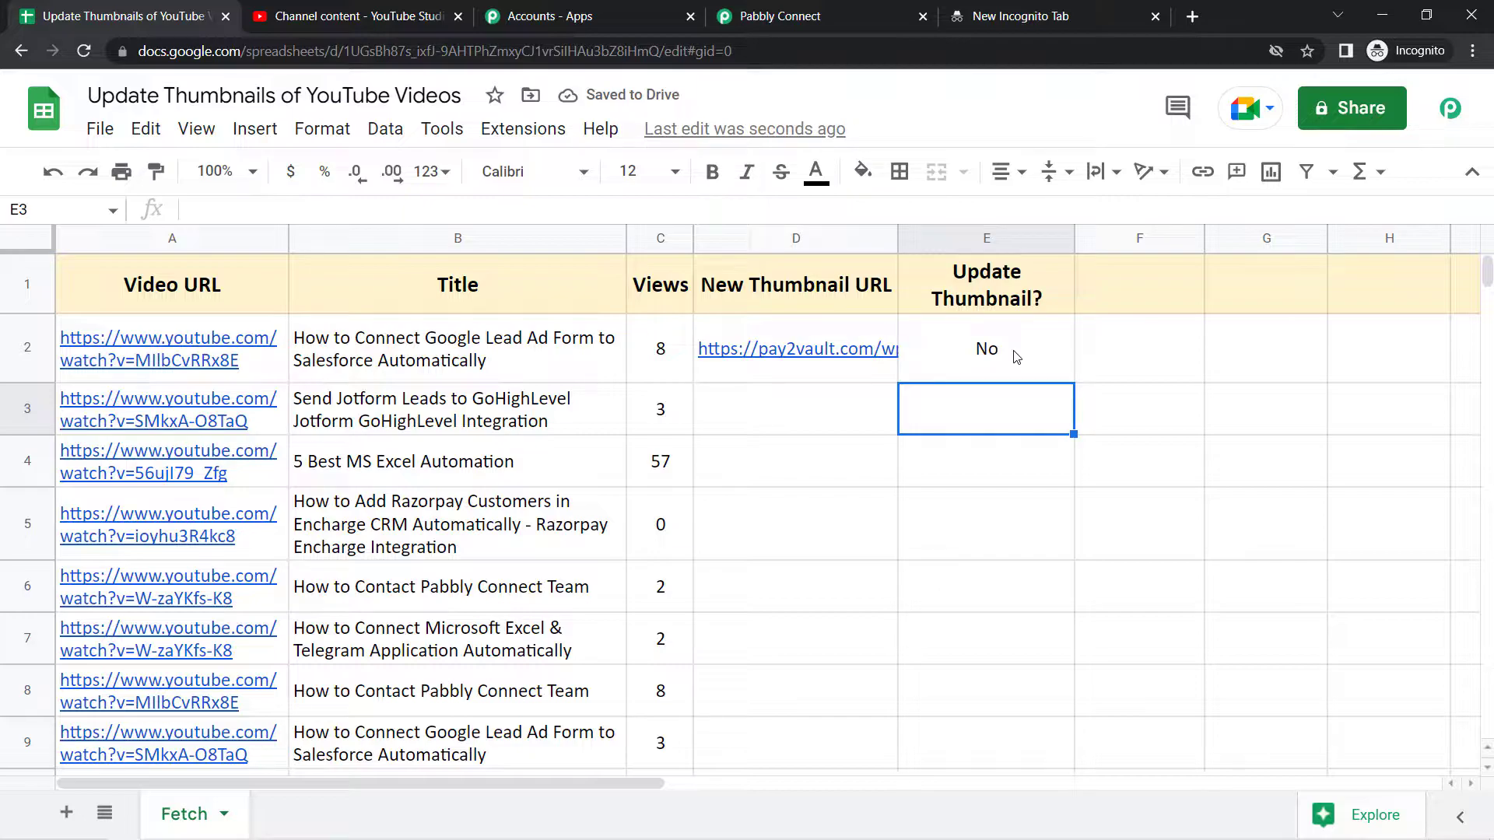
key("ctrl+z")
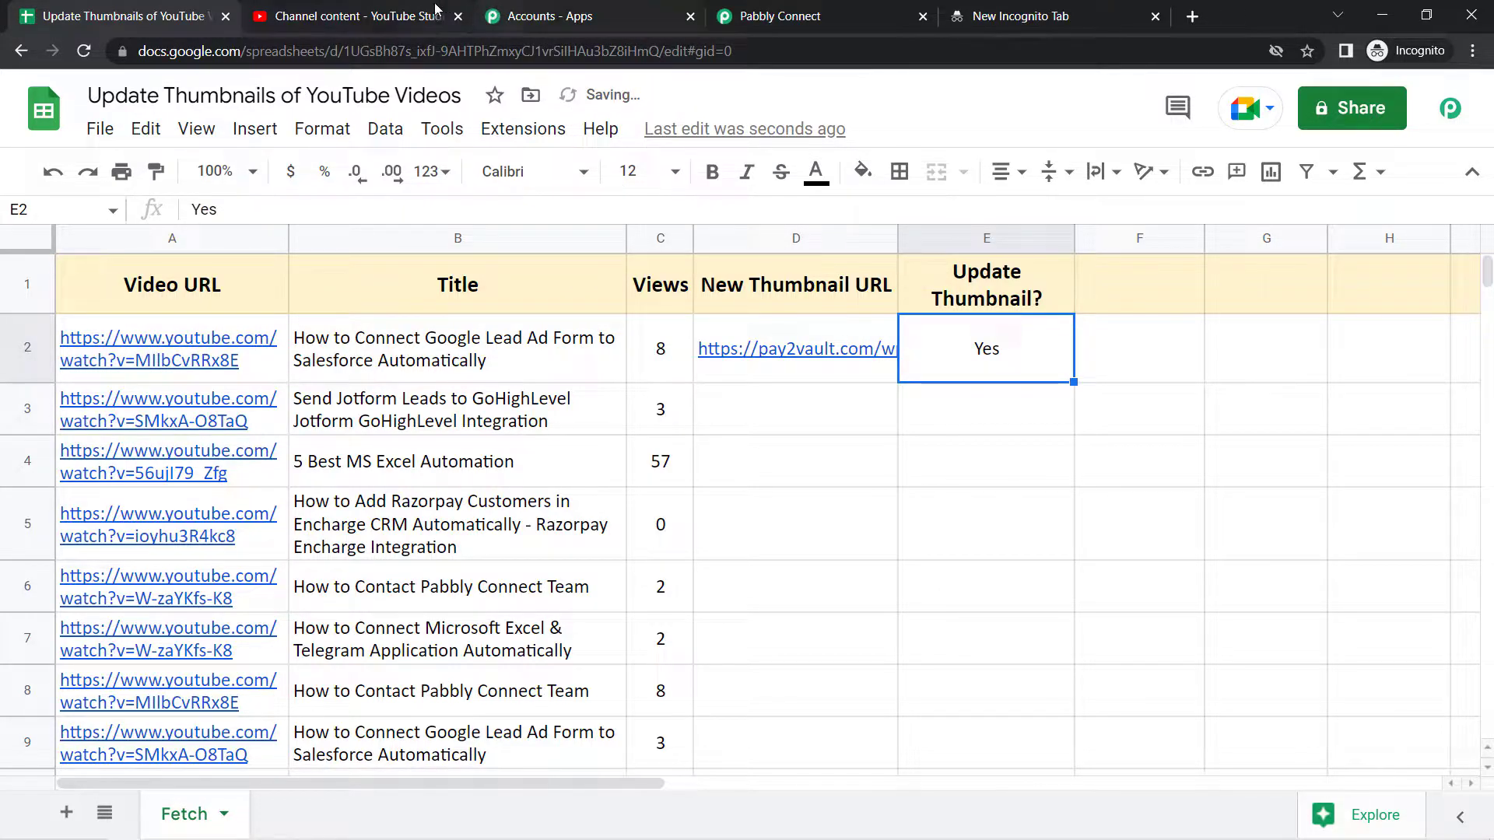
Switch back to Pabbly Connect and set the filter condition's label to Update Thumbnail? from the Google Sheets trigger data.
left_click(778, 16)
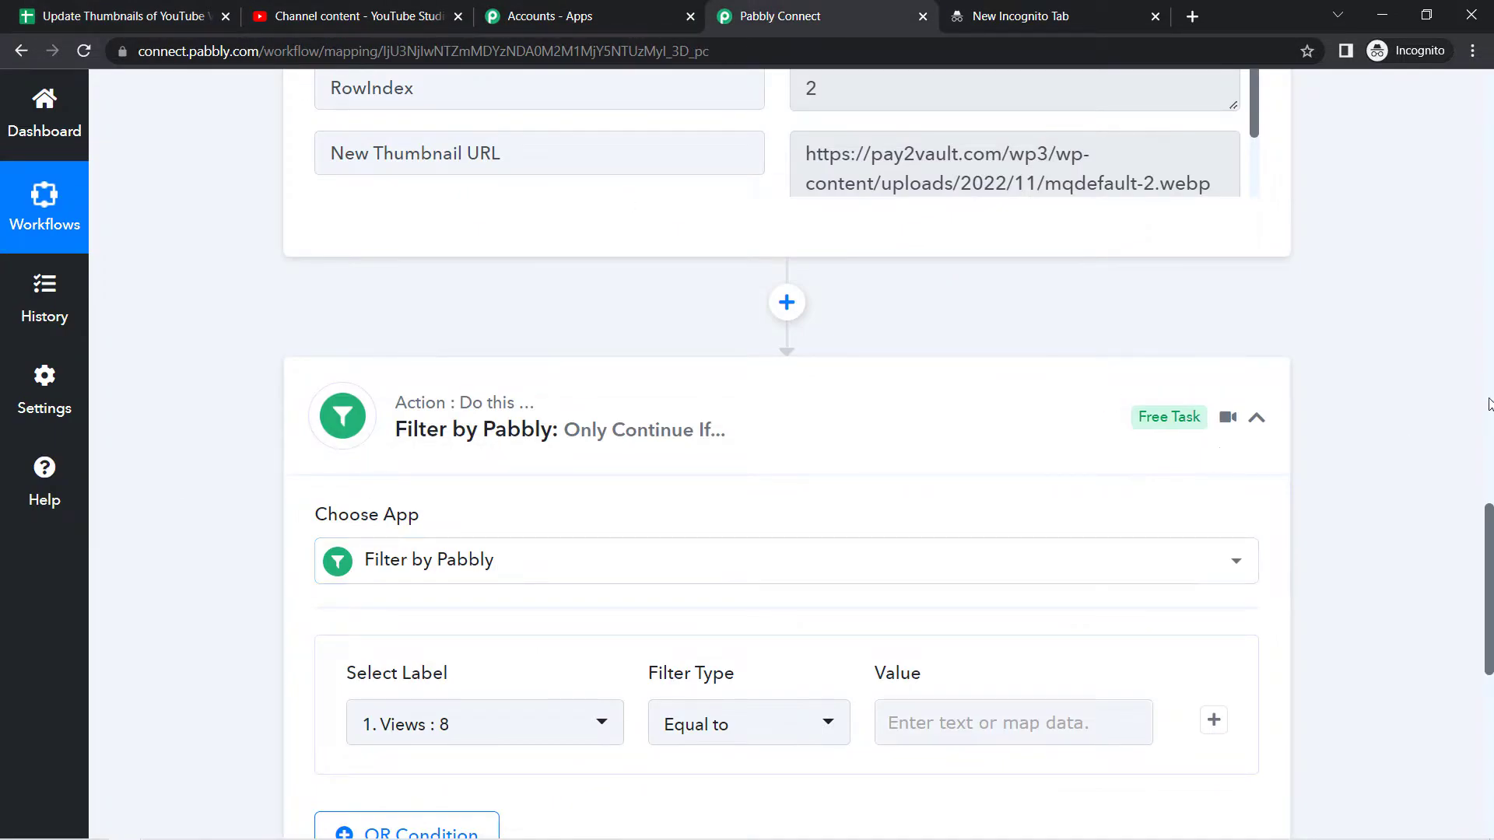
scroll(1490, 542, "down", 5)
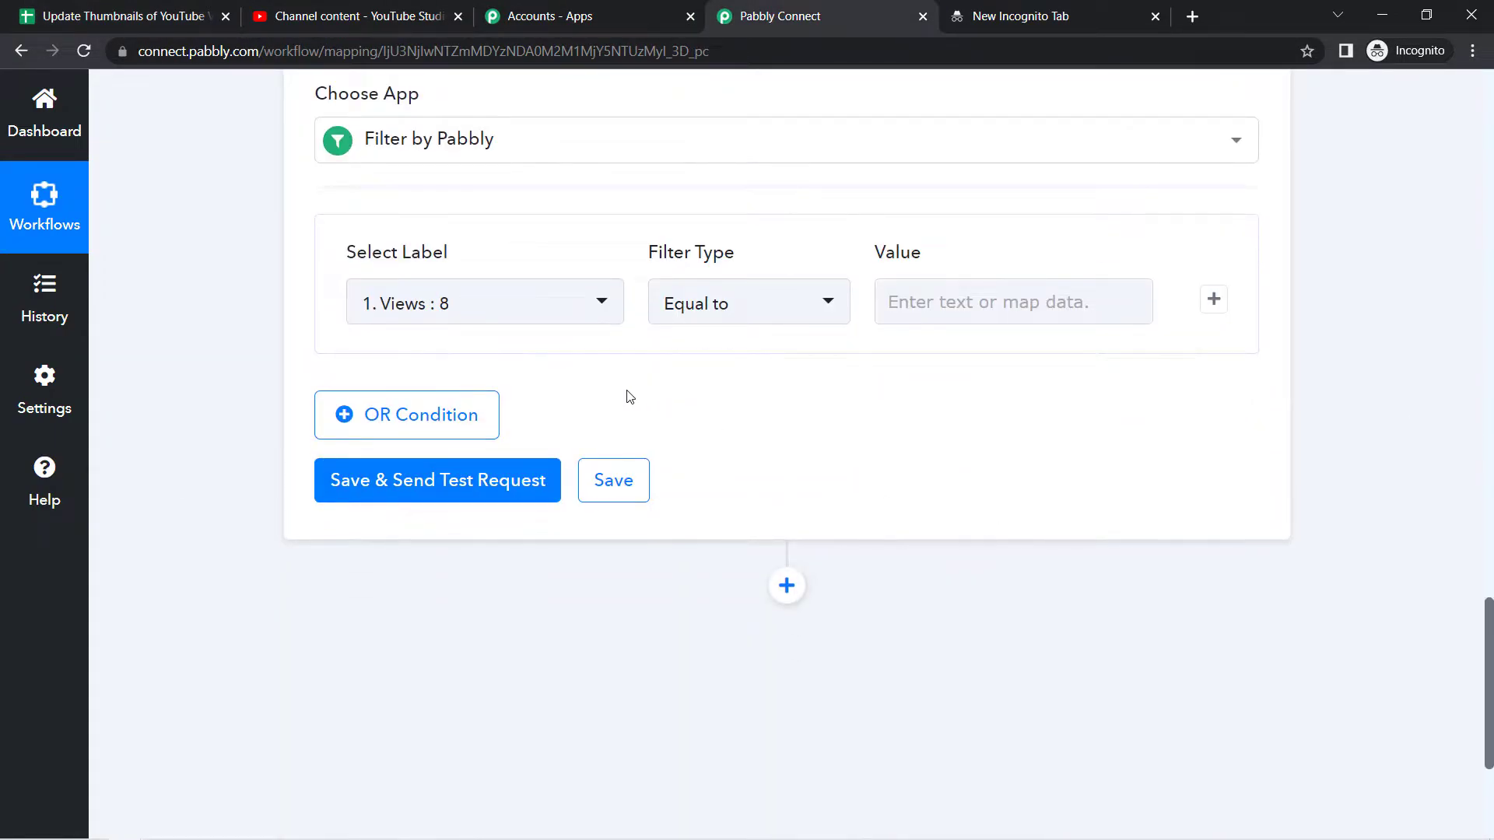
left_click_drag(1489, 629, 1482, 592)
left_click(579, 417)
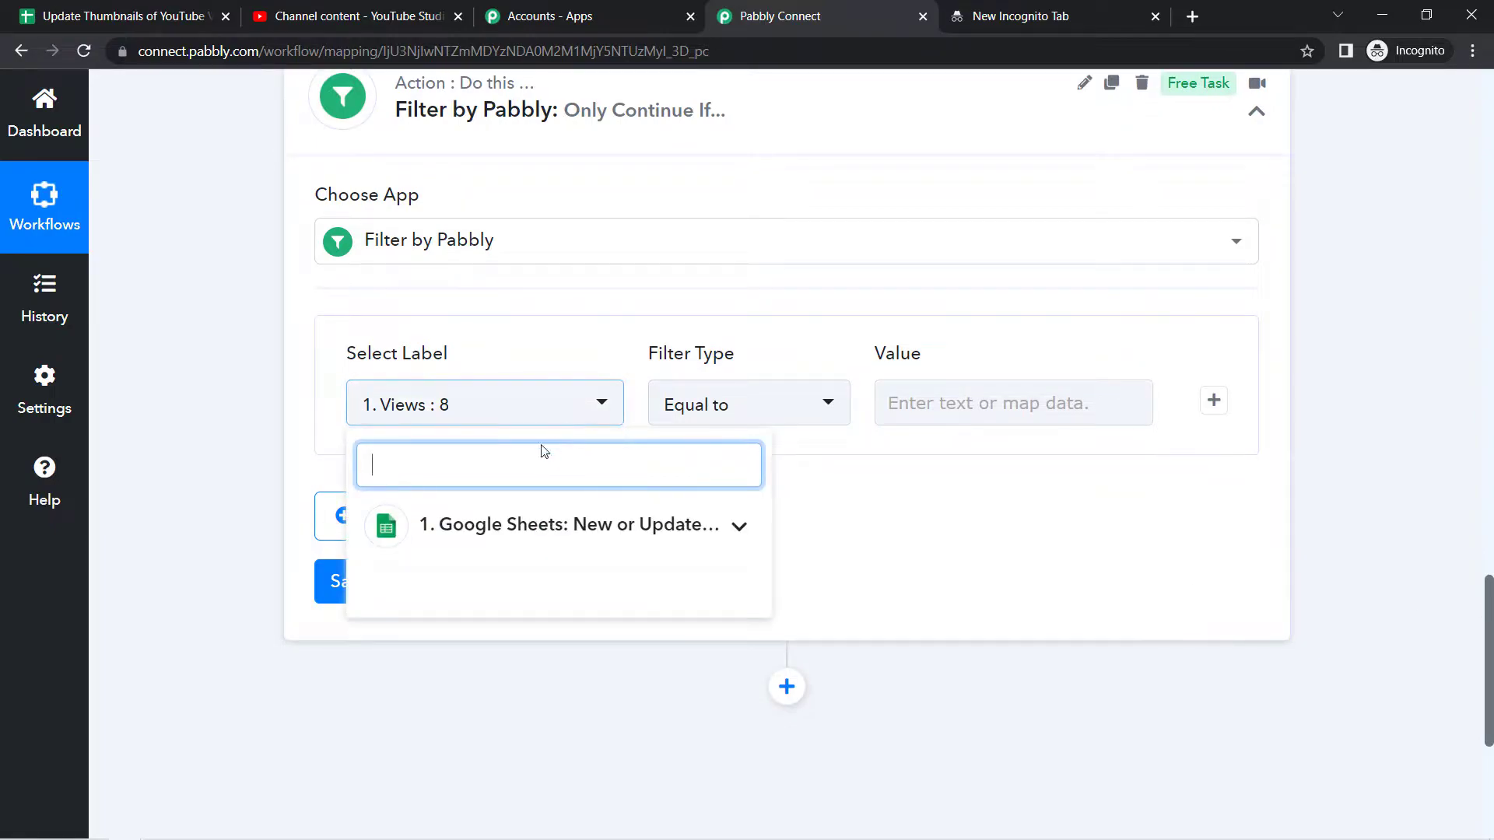
left_click(473, 534)
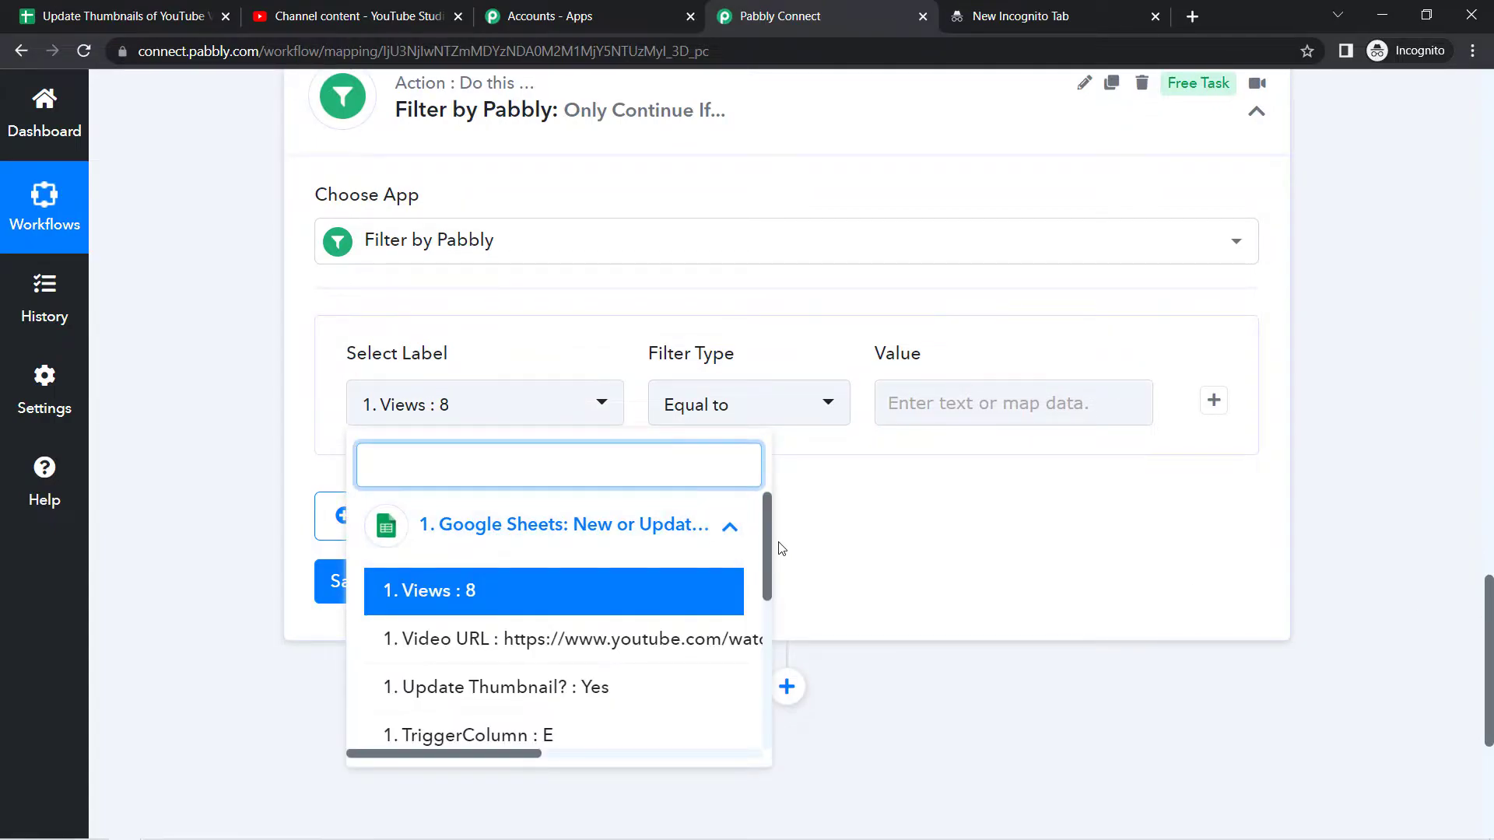
left_click_drag(763, 544, 758, 599)
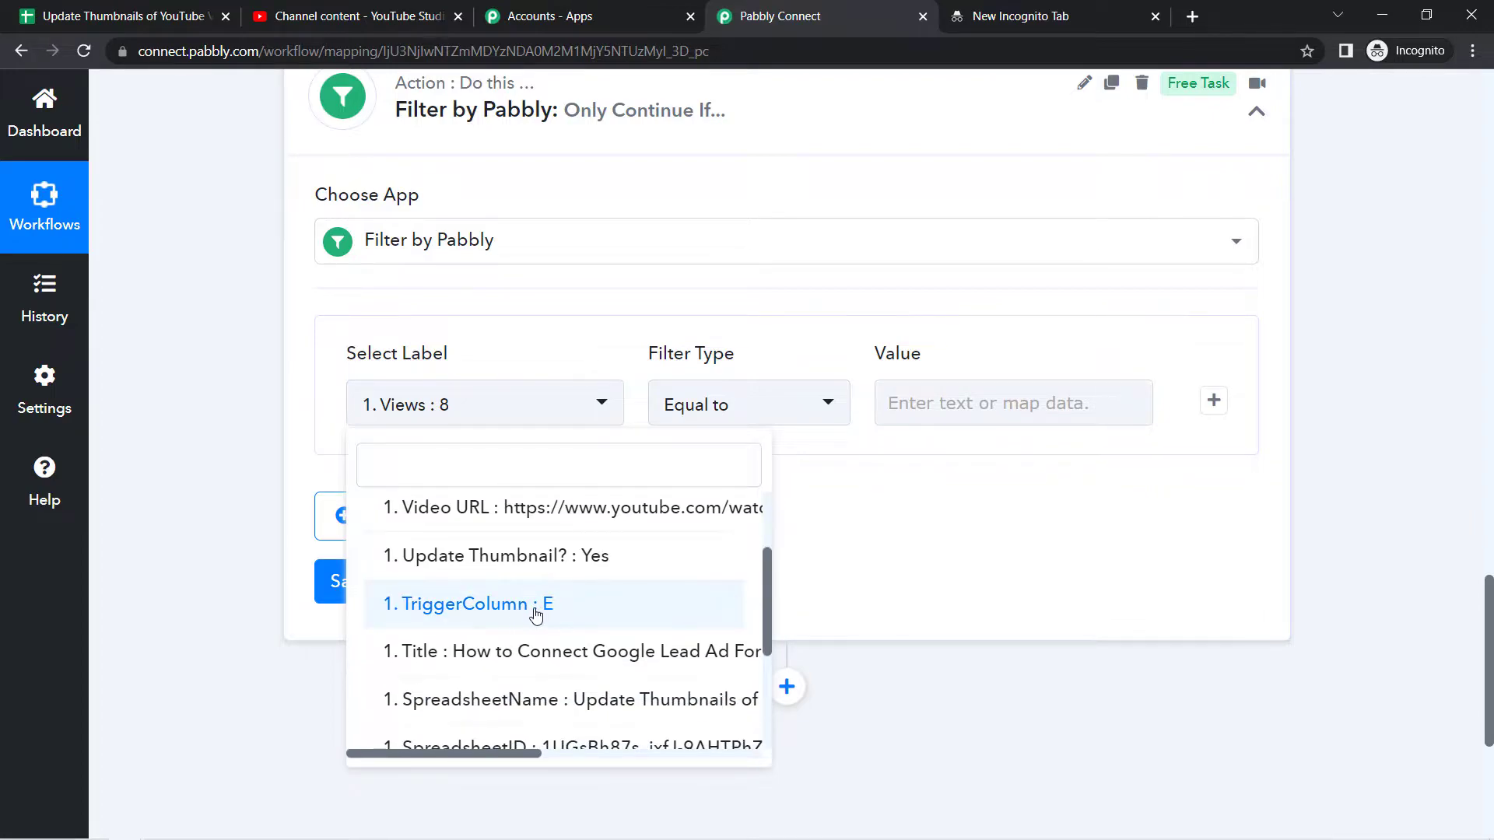
left_click(425, 570)
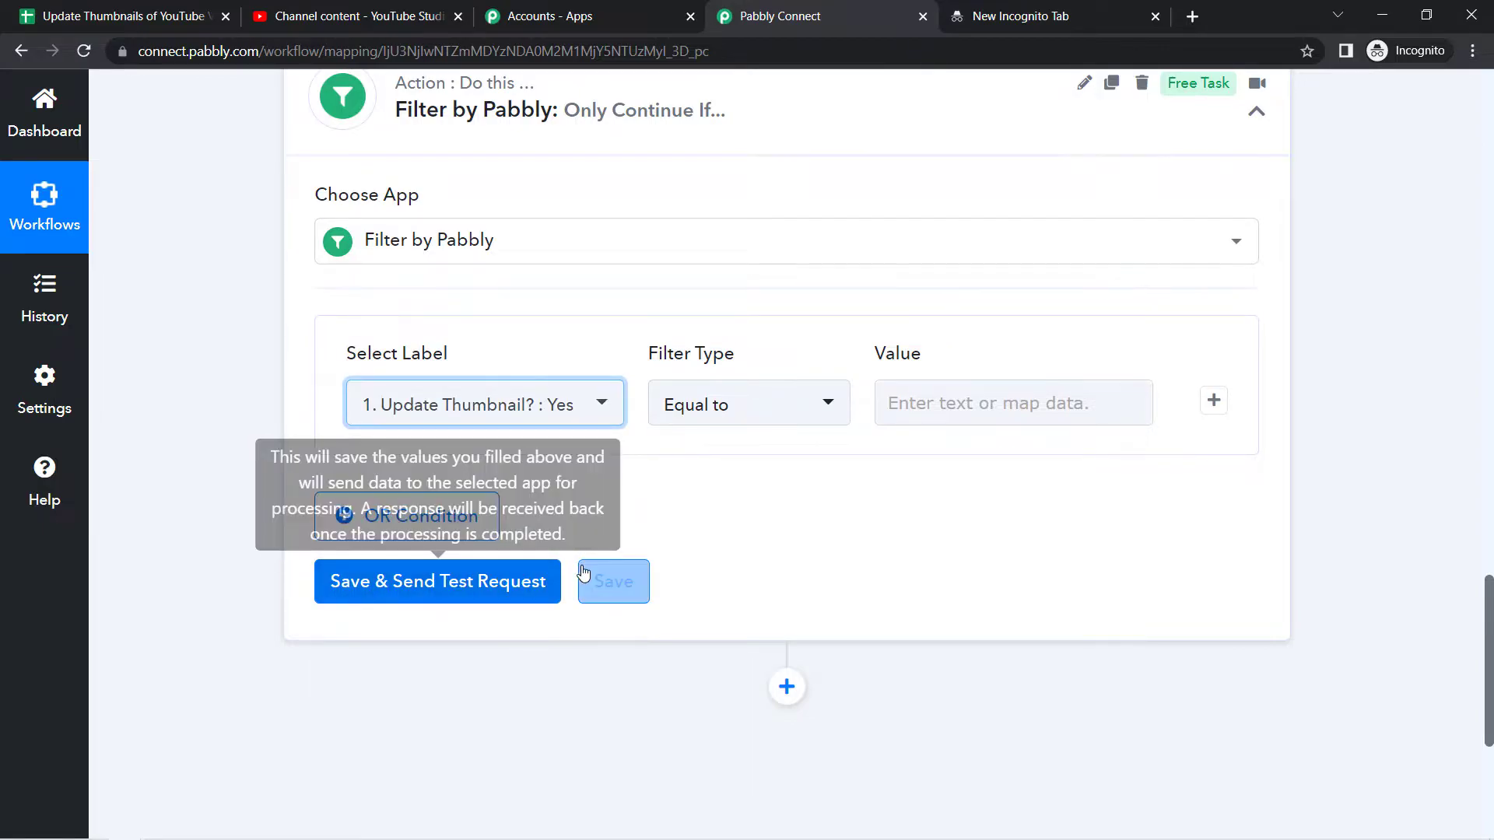
Check the spreadsheet's Update Thumbnail? column, set the filter condition's value to Yes, and save the filter with a test request.
left_click(101, 16)
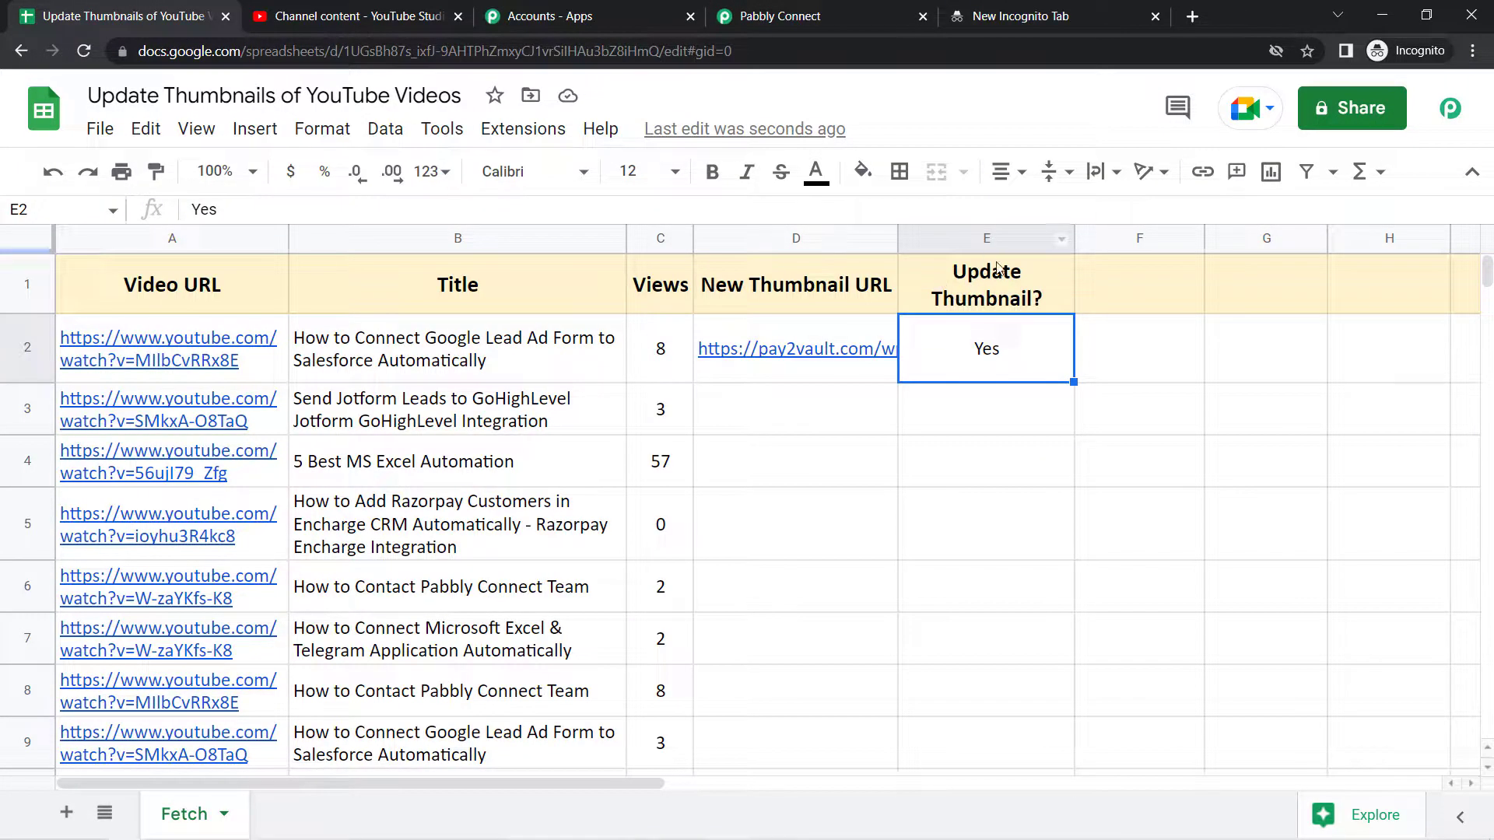
left_click(778, 15)
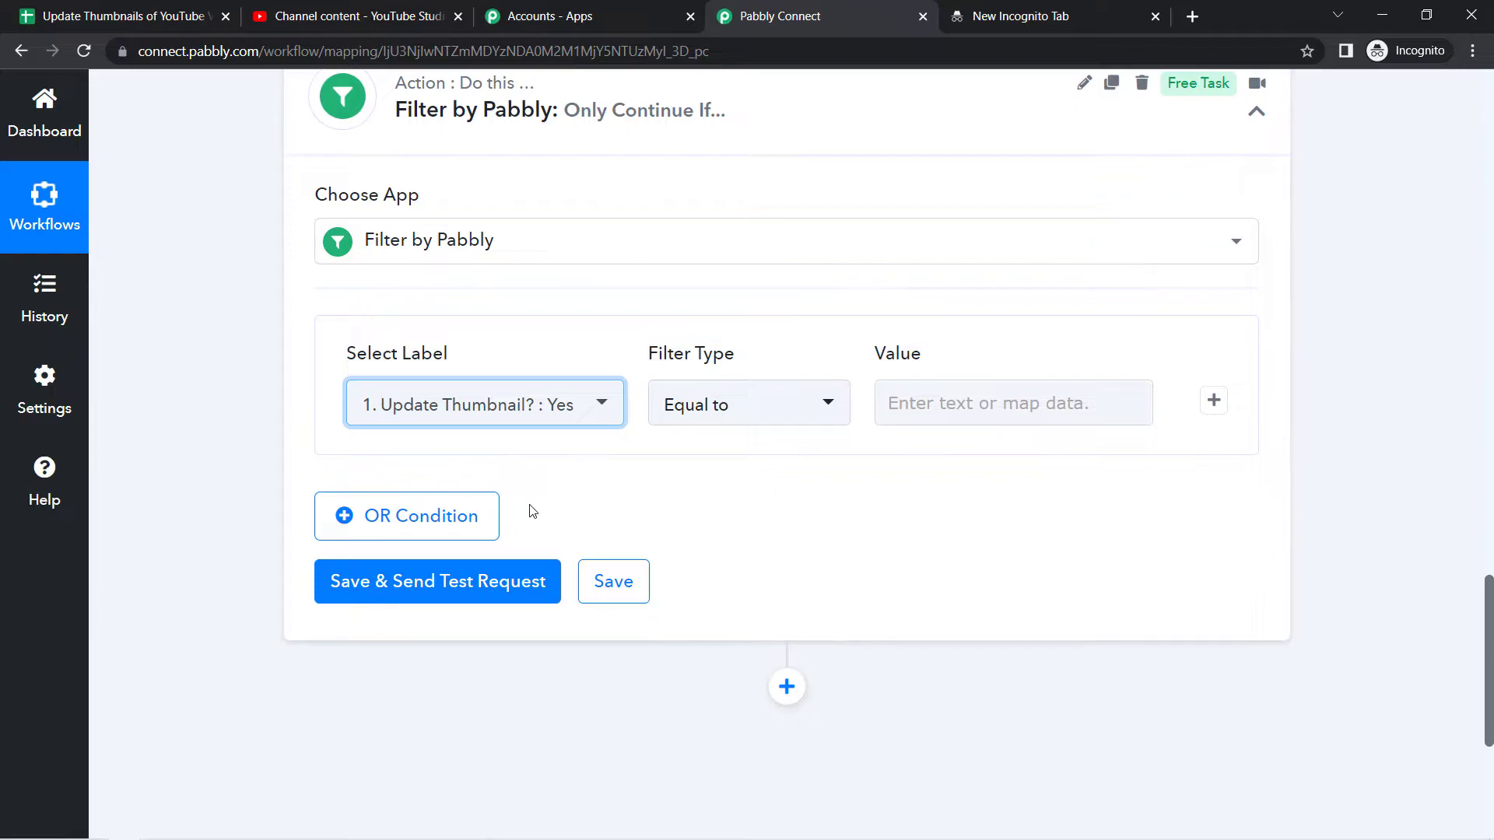
left_click(907, 403)
type("Yes")
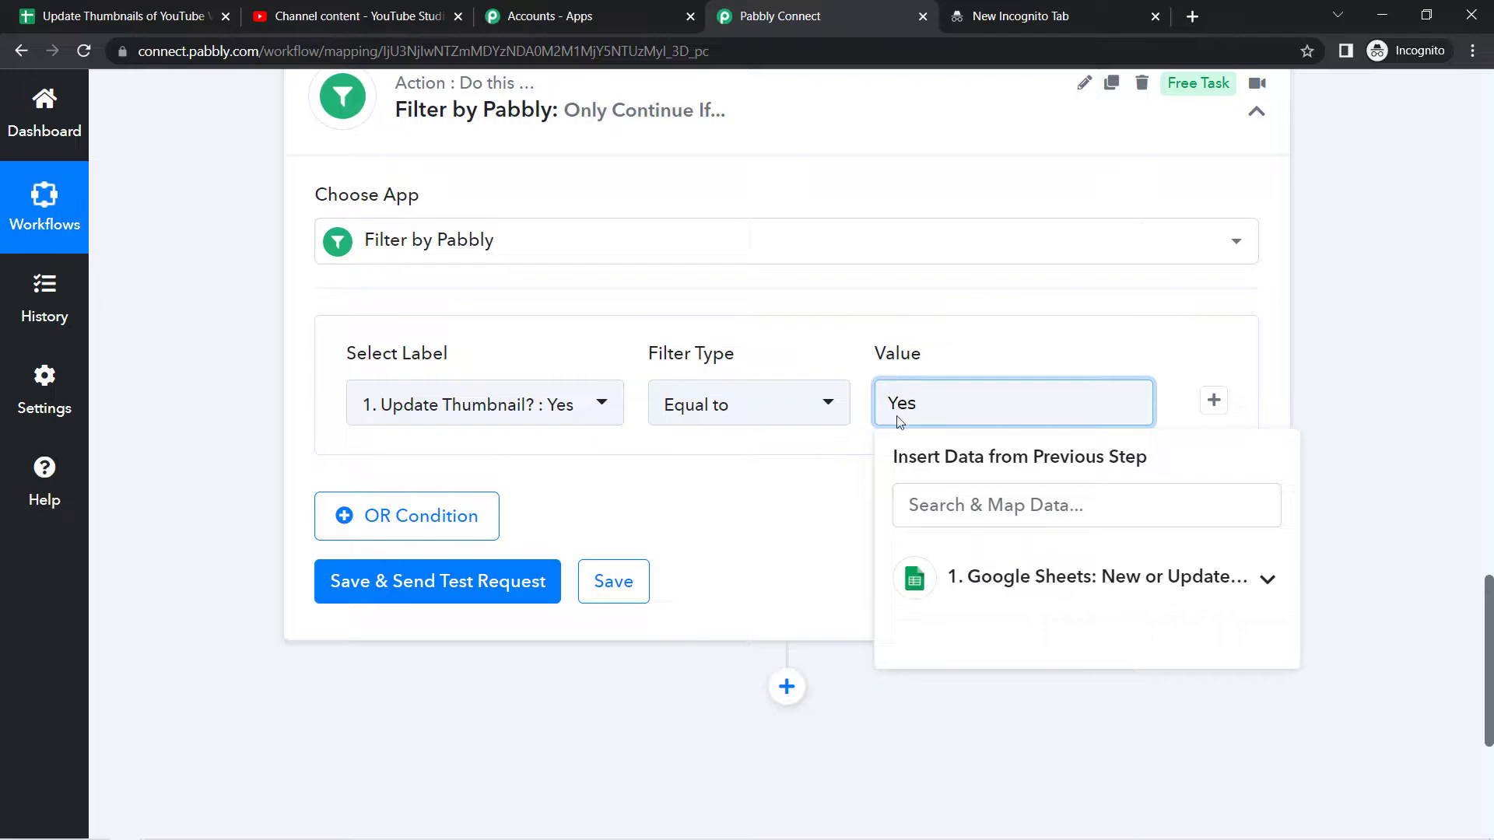
left_click(754, 506)
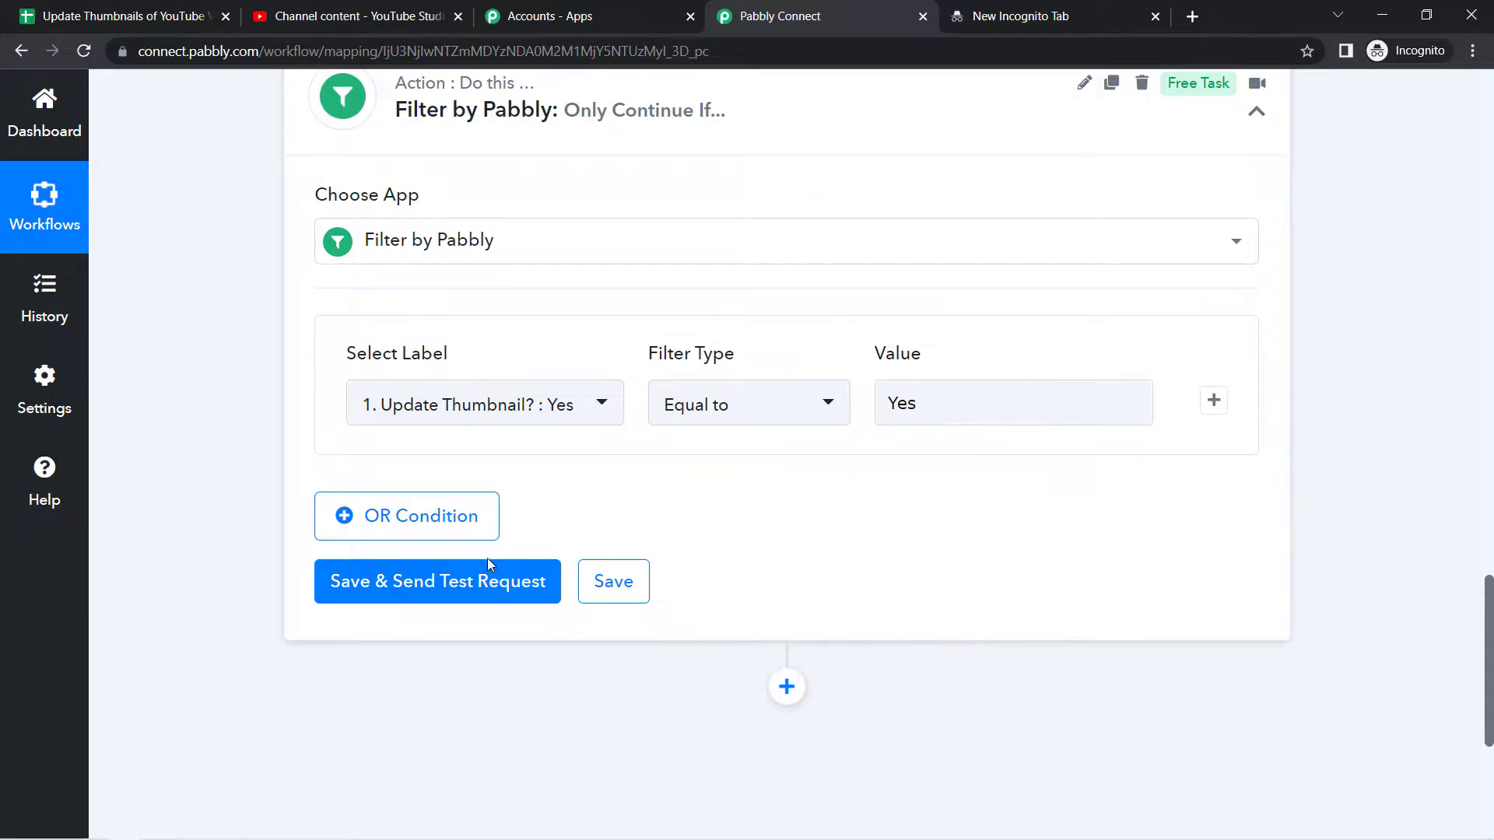
left_click(456, 589)
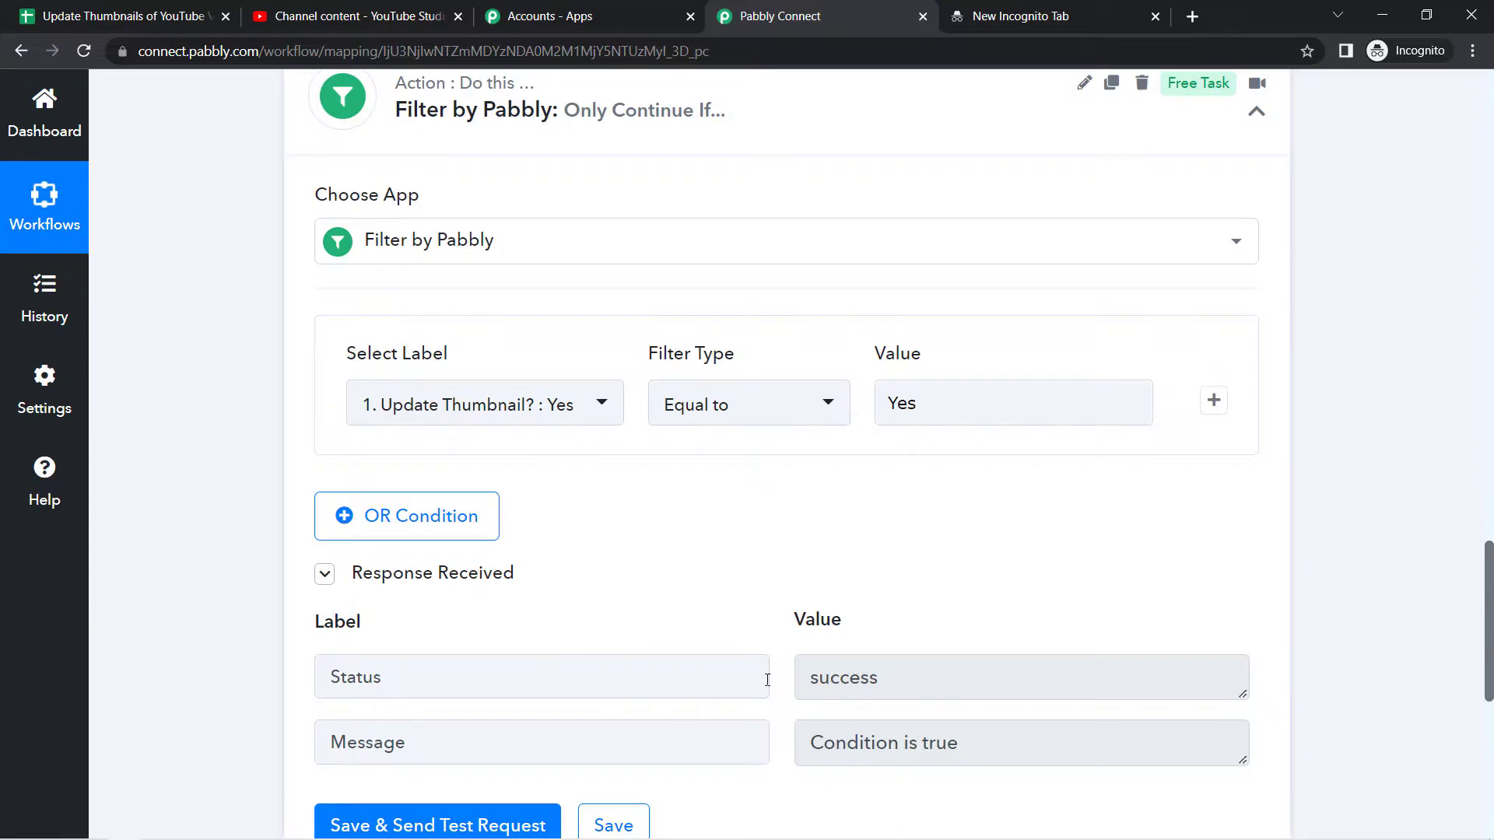
Examine the filter's response message and compare it with the Update Thumbnail? value in the Google Sheets trigger's response.
left_click_drag(820, 747, 947, 748)
left_click_drag(1486, 665, 1453, 472)
right_click(965, 129)
double_click(825, 304)
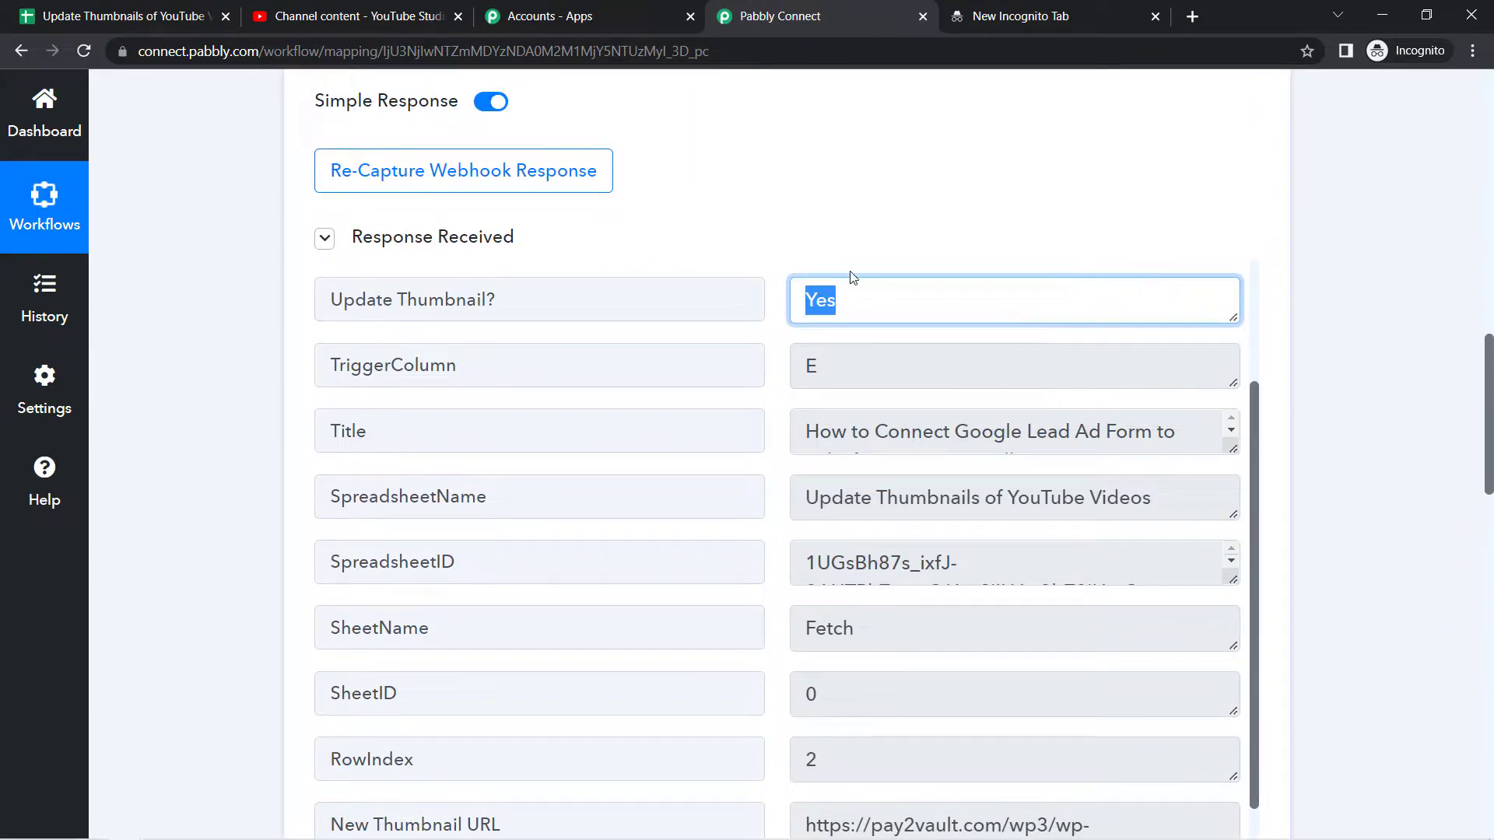
left_click(862, 249)
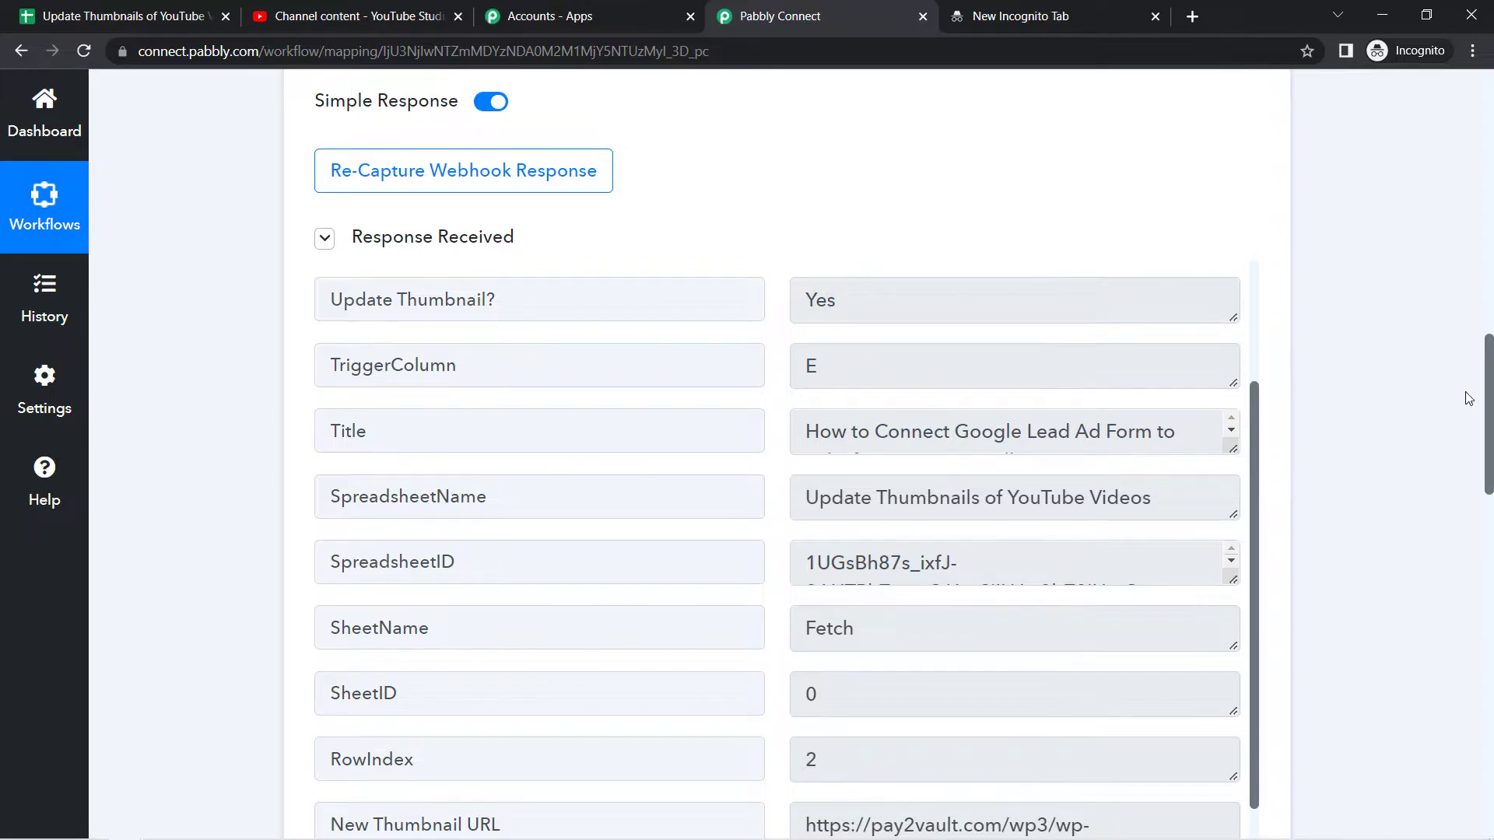
left_click_drag(1489, 401, 1151, 654)
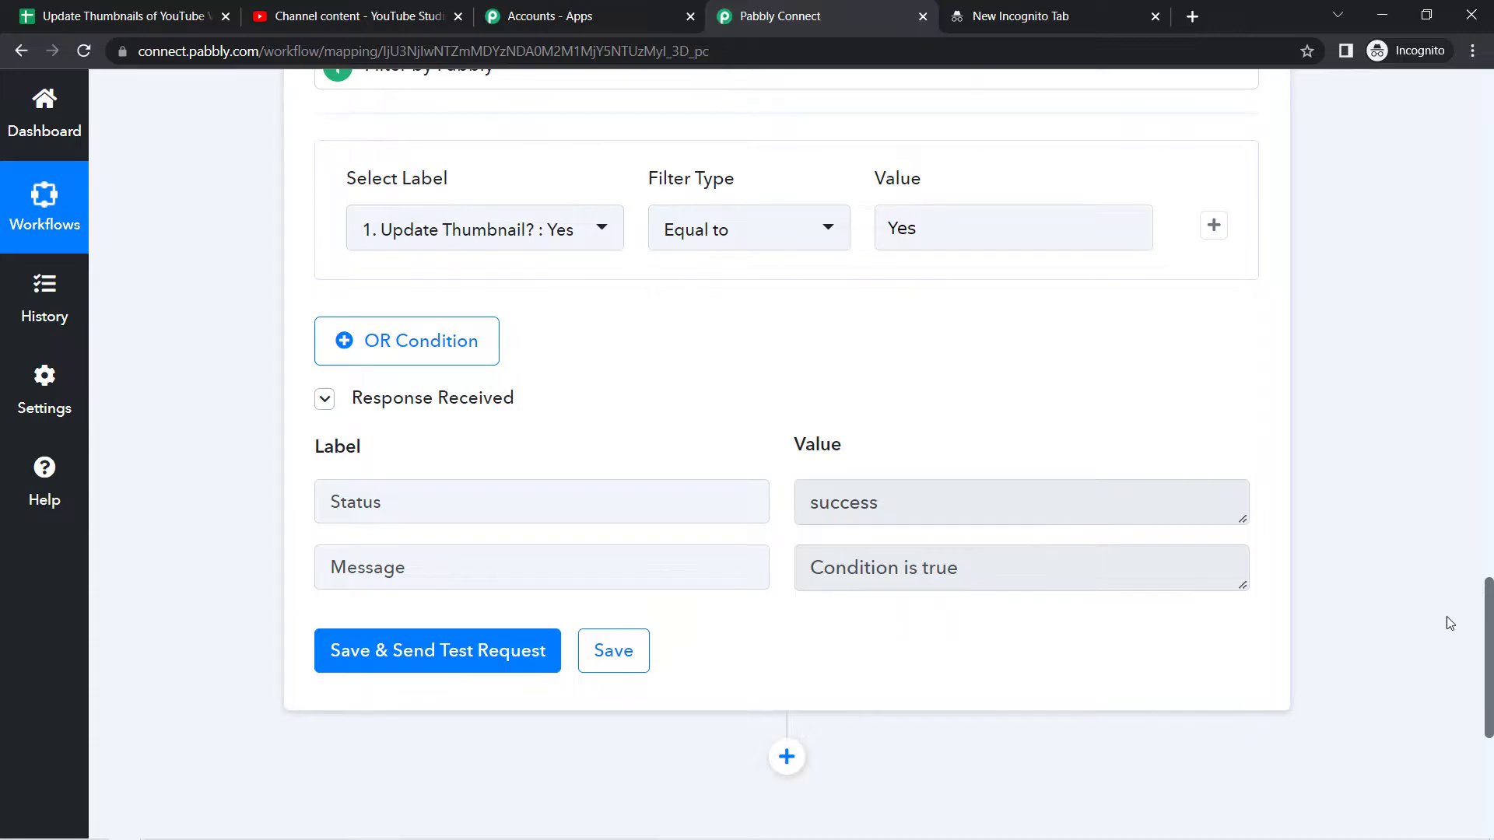
Add an action step after the filter, search for "you", and set its application to YouTube.
left_click_drag(1489, 617, 1490, 712)
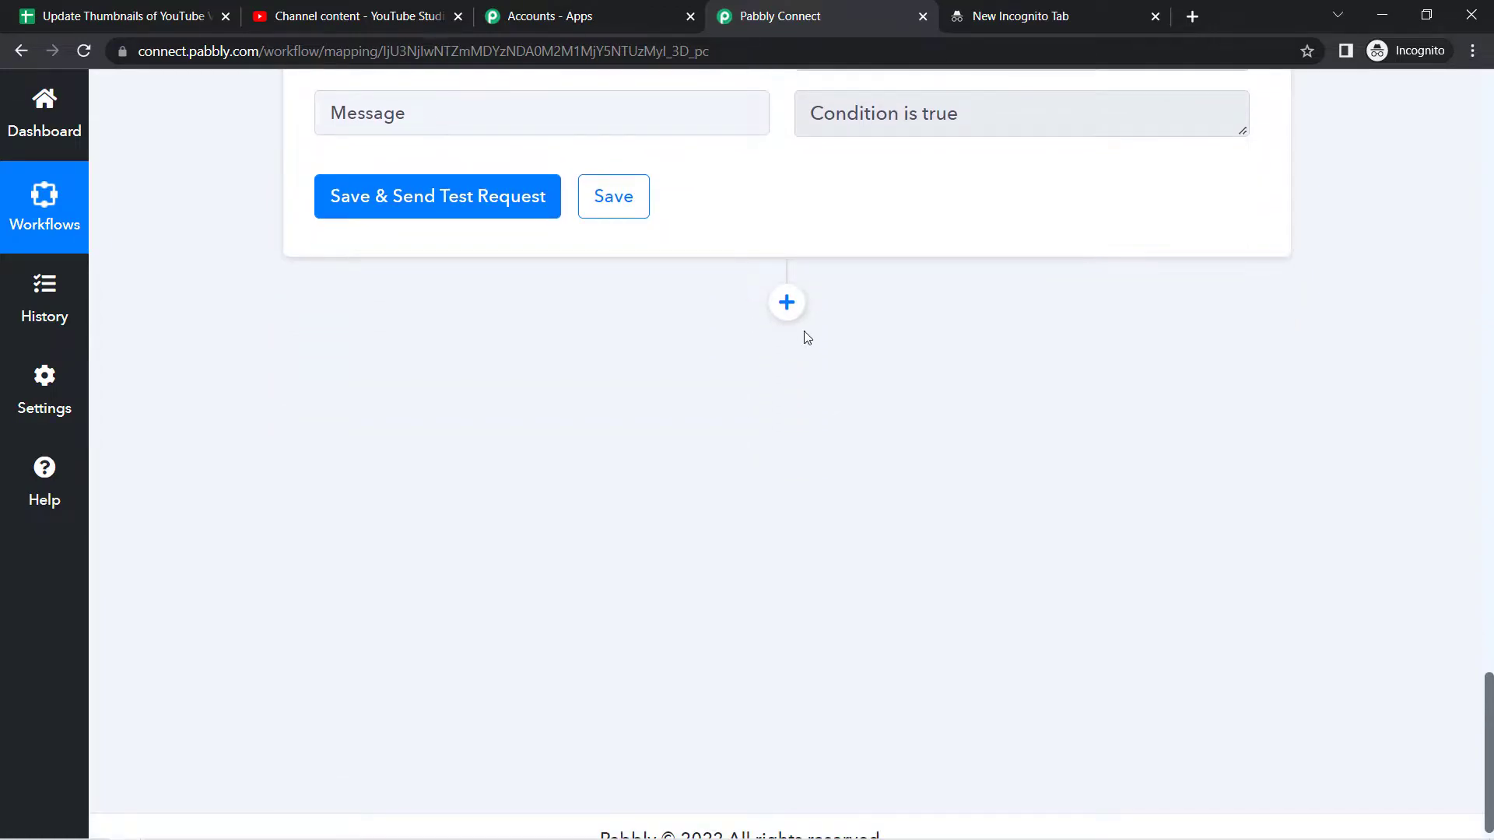
left_click(787, 303)
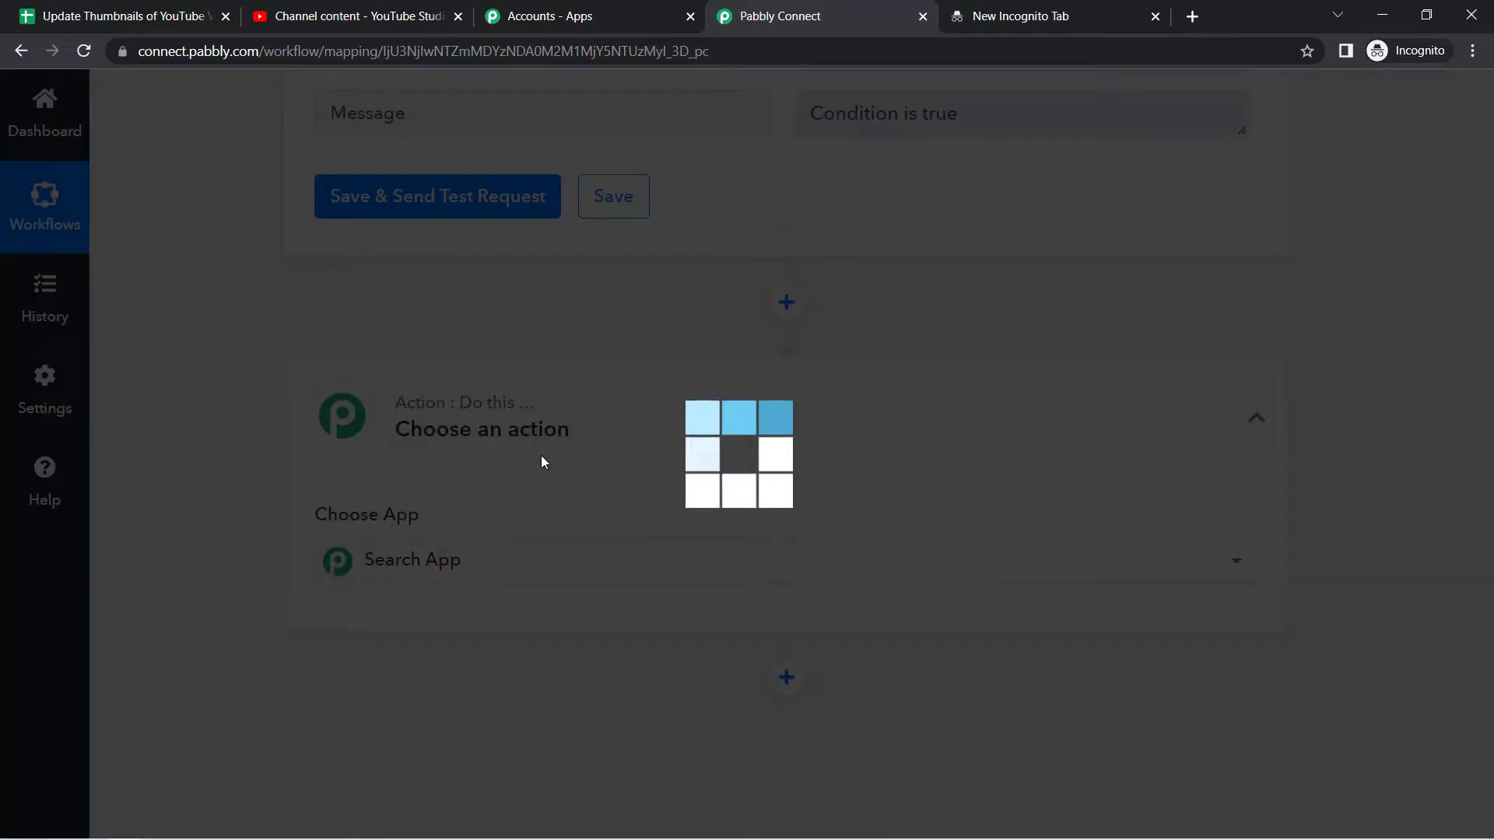
left_click(444, 580)
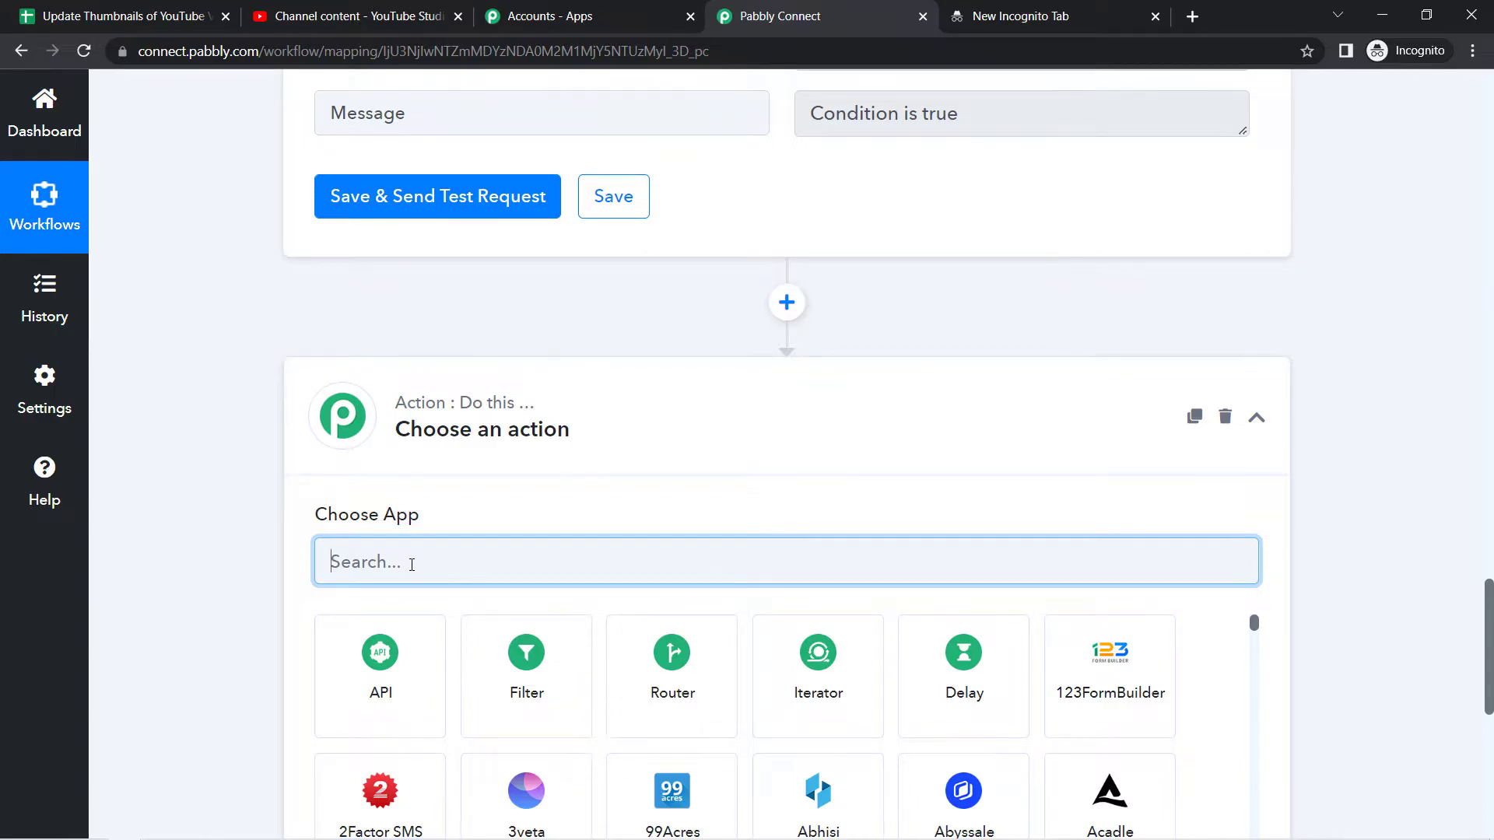
type("you")
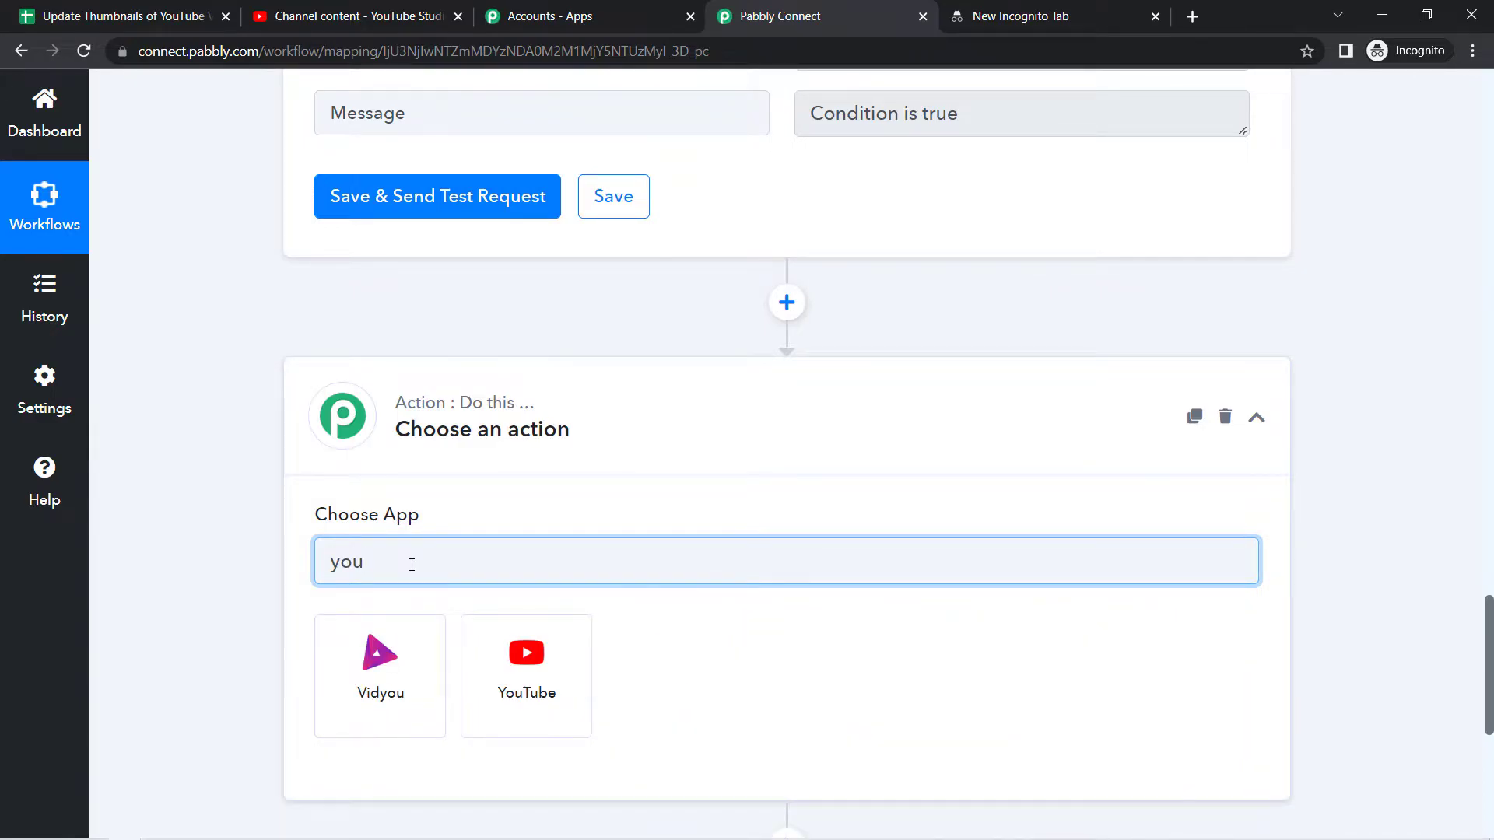
left_click(488, 688)
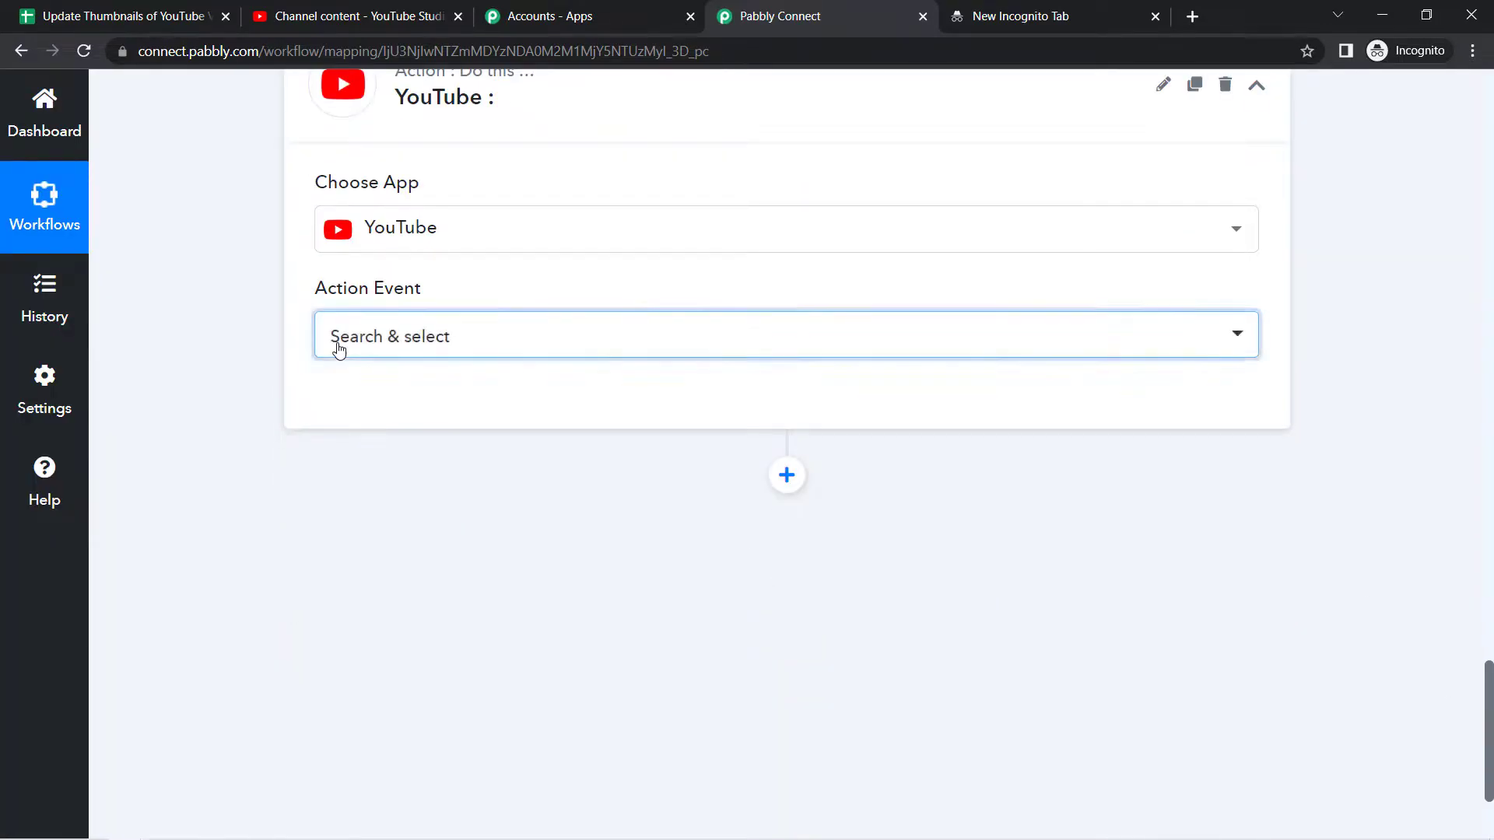
Review the available YouTube action events, search for "set", and choose Set Thumbnail.
left_click(340, 352)
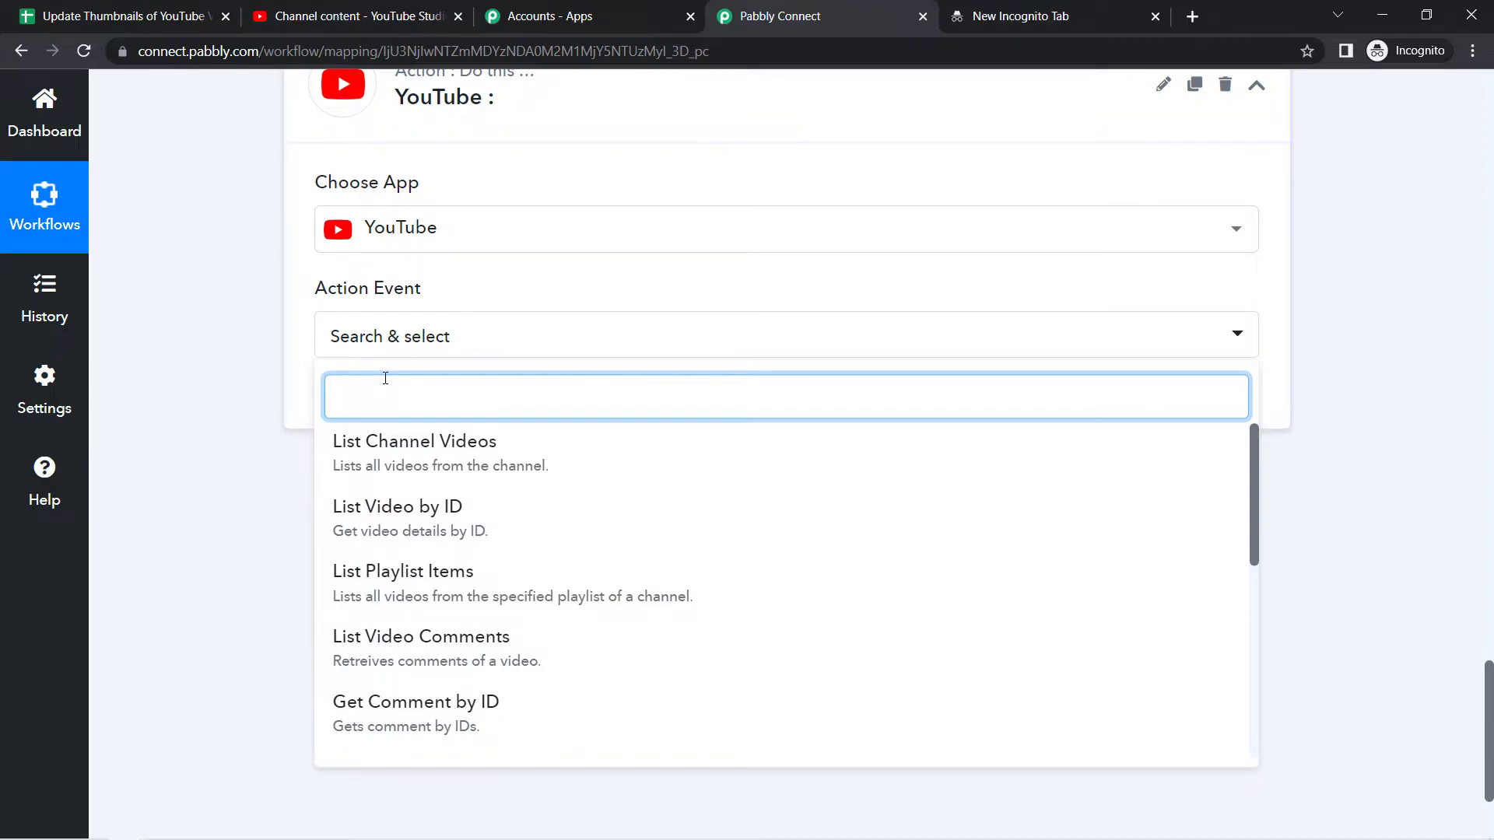
type("set")
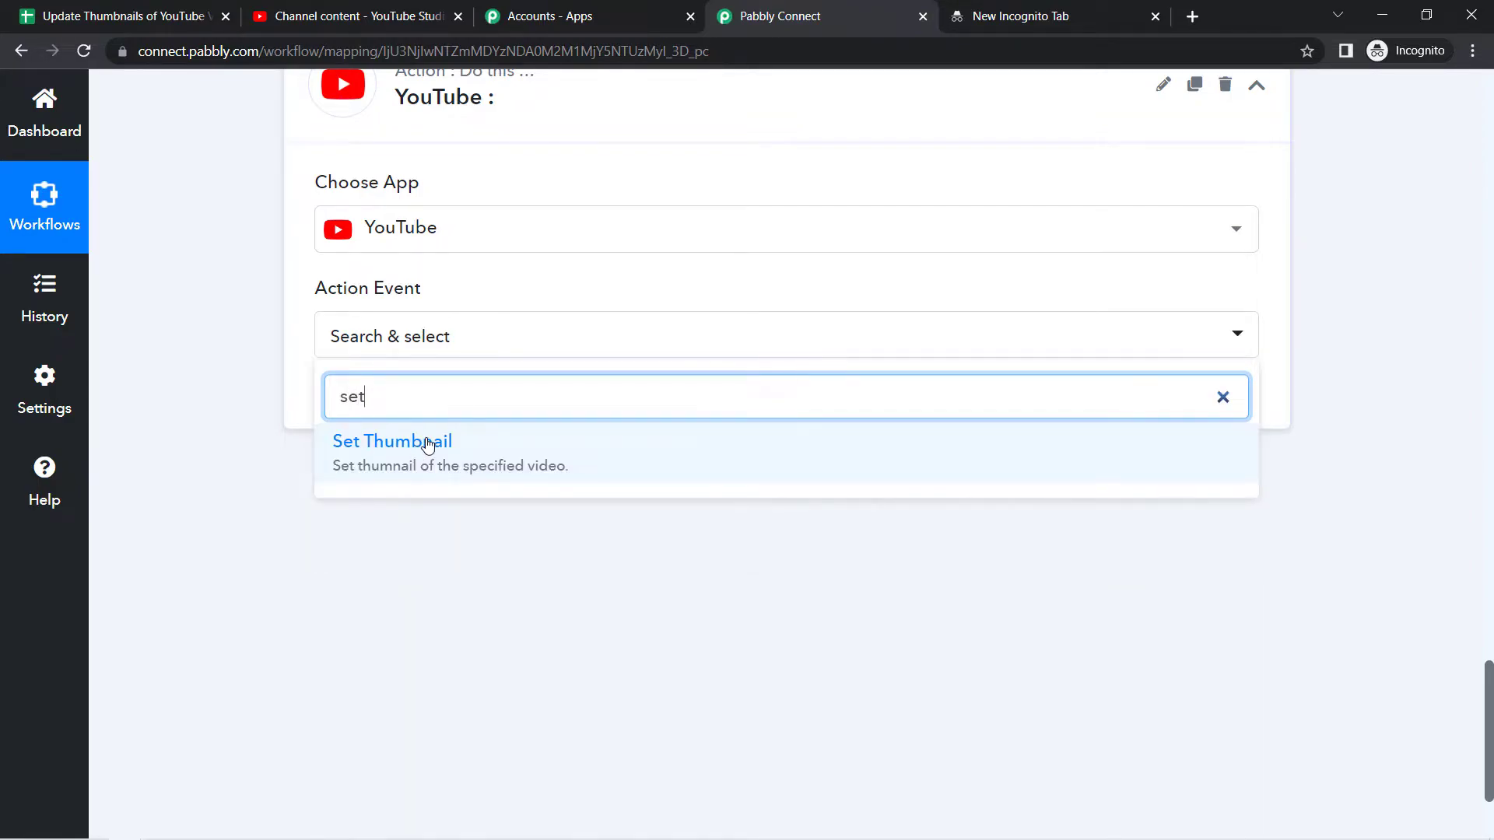
double_click(341, 407)
key("BackSpace")
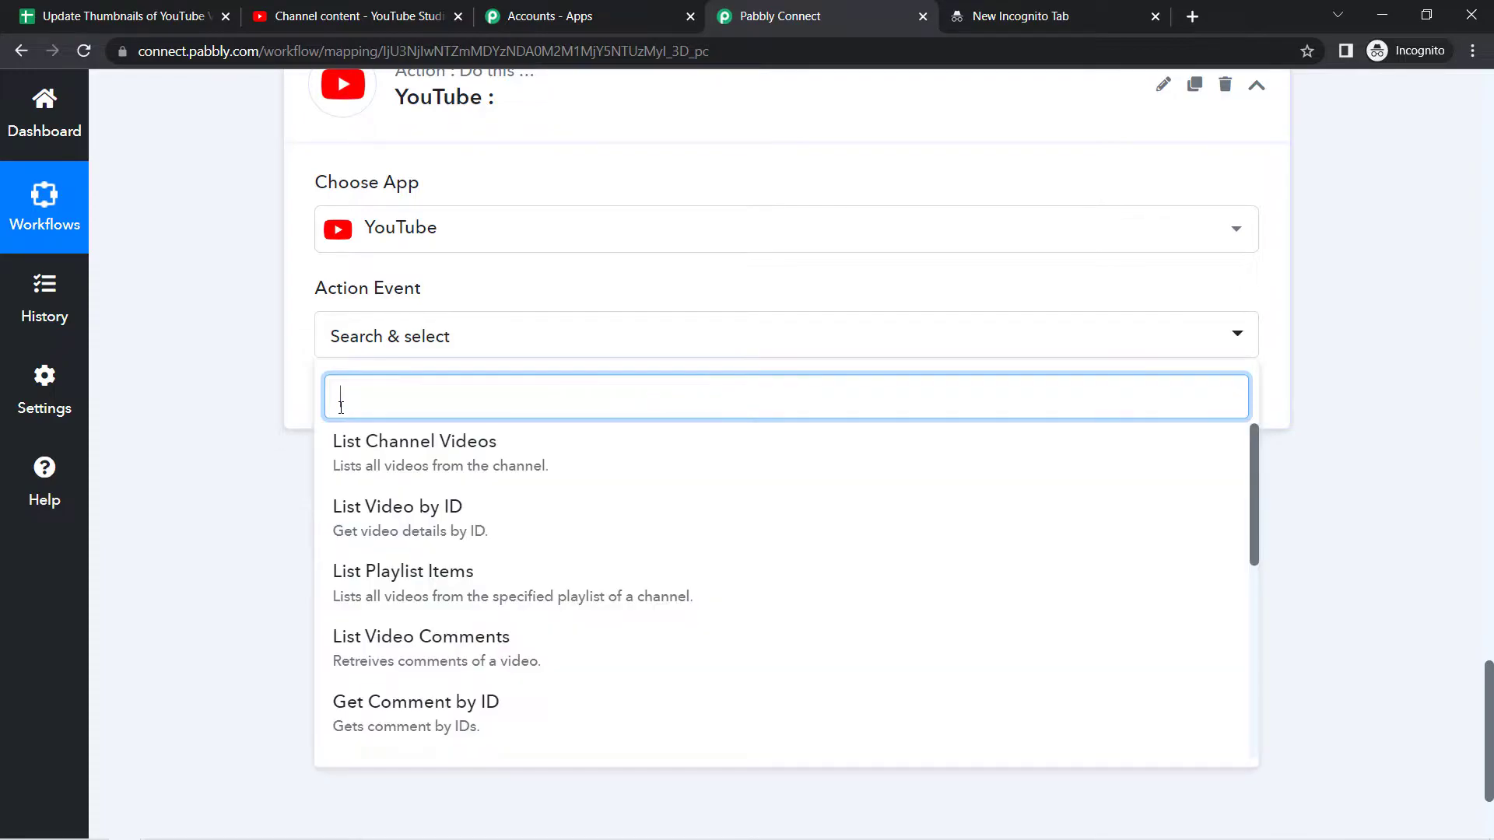
left_click_drag(1260, 467, 1250, 662)
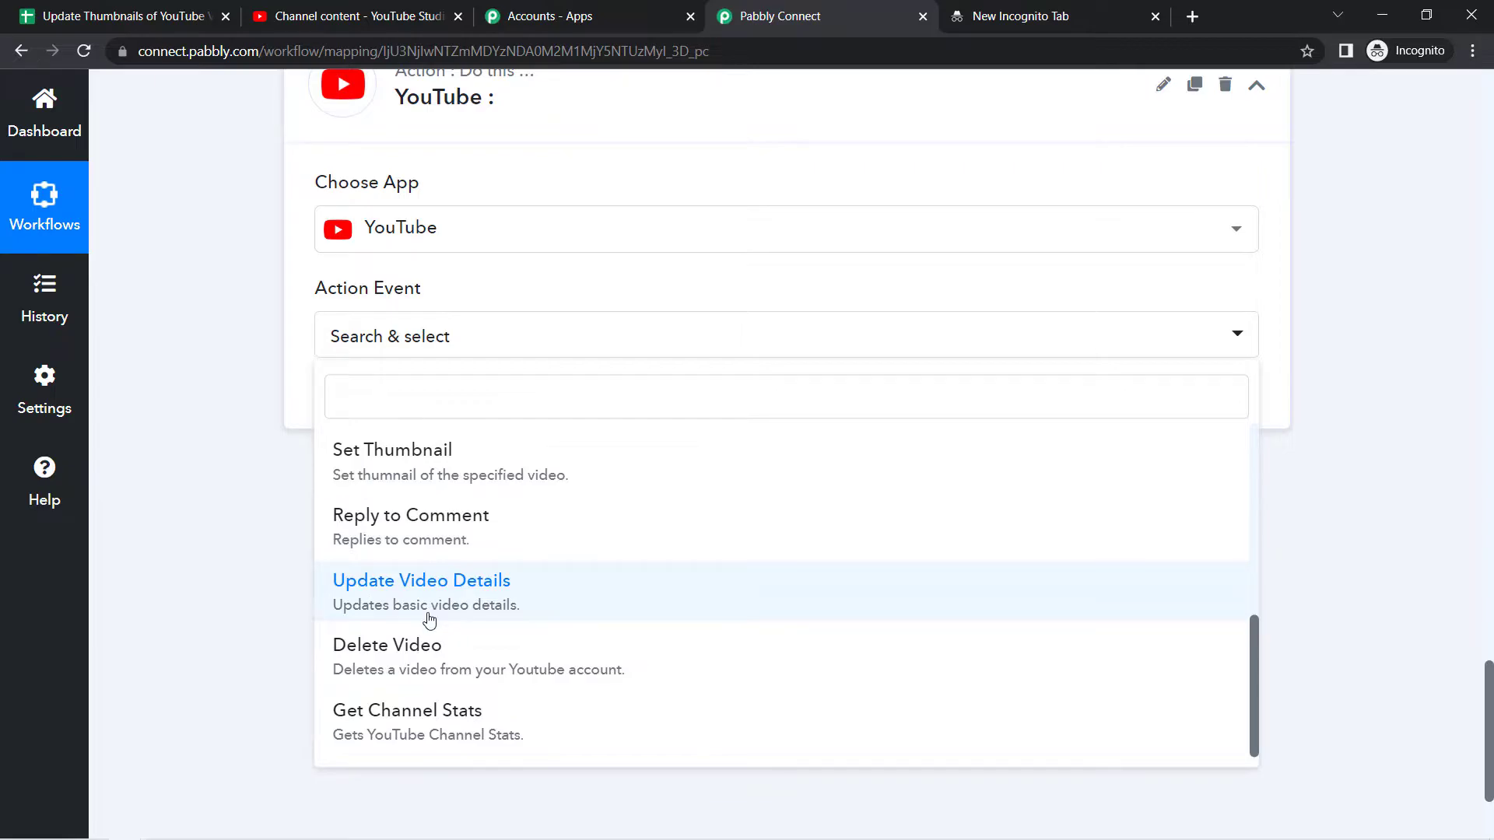
left_click(409, 403)
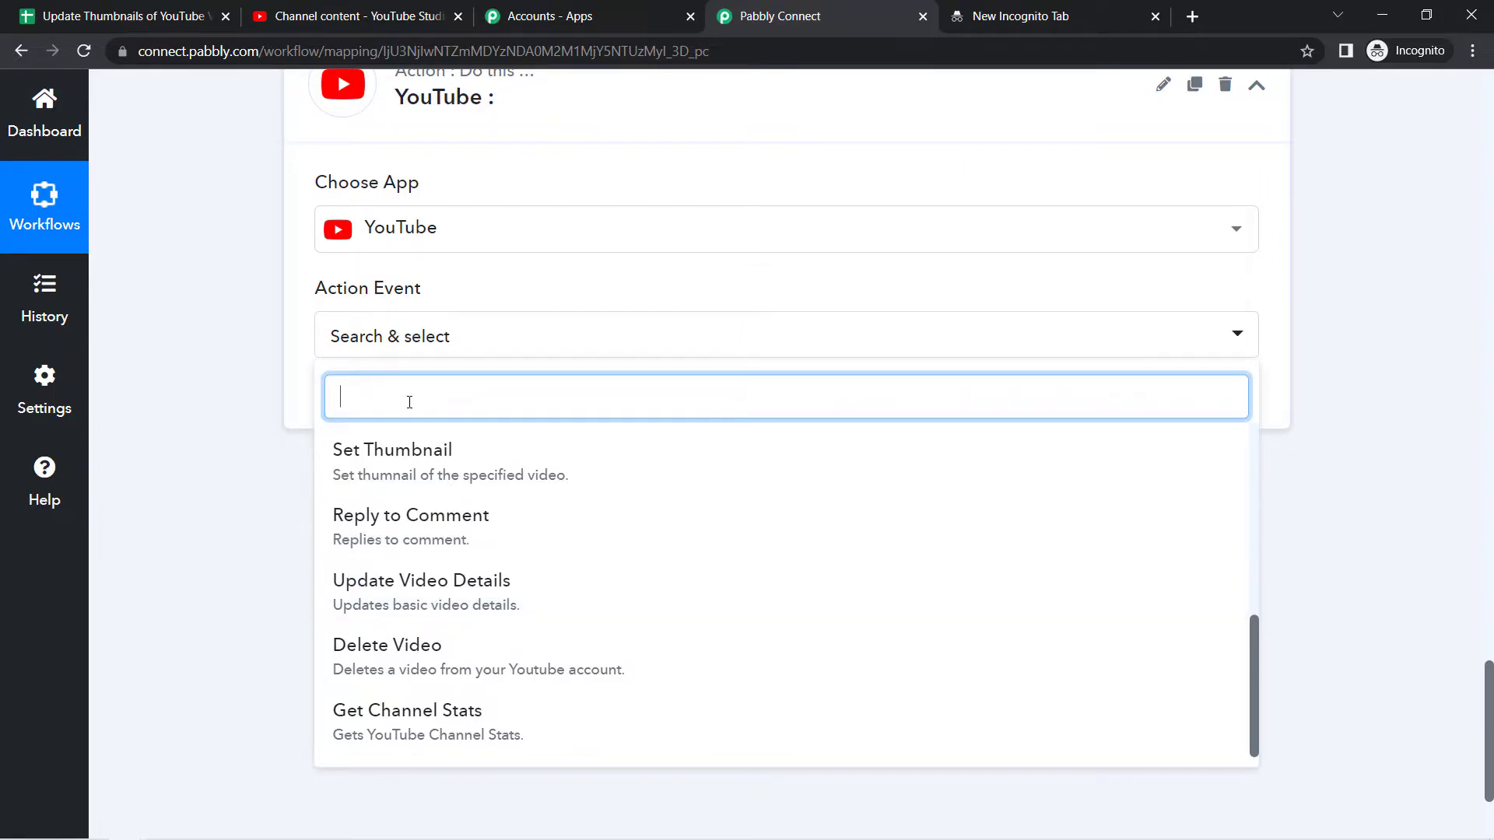
type("set")
left_click(388, 452)
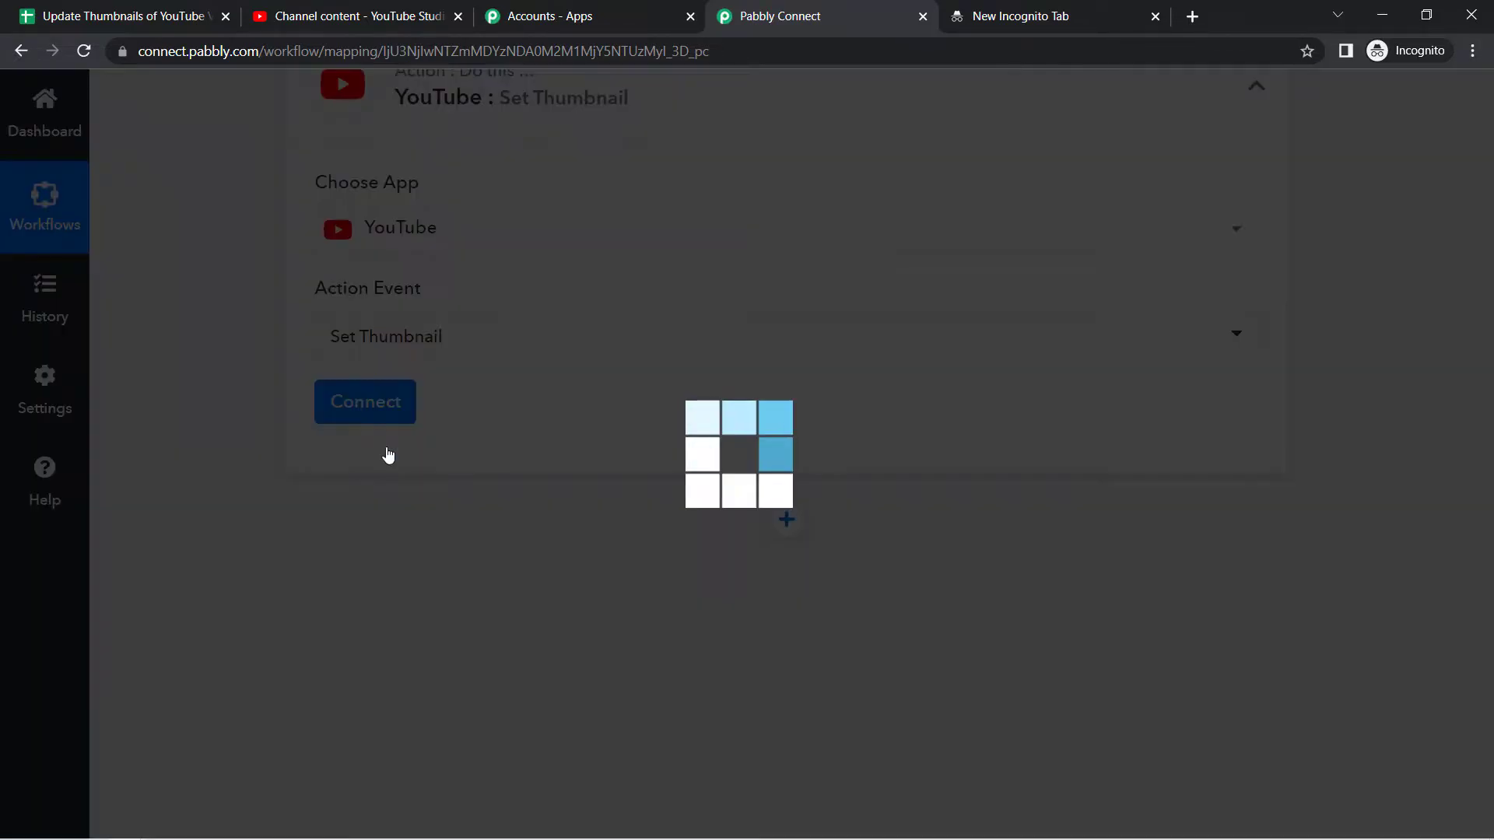
Add a new YouTube connection for the Set Thumbnail action and authorize Pabbly Connect Videos with the Pabbly Google account.
left_click(350, 417)
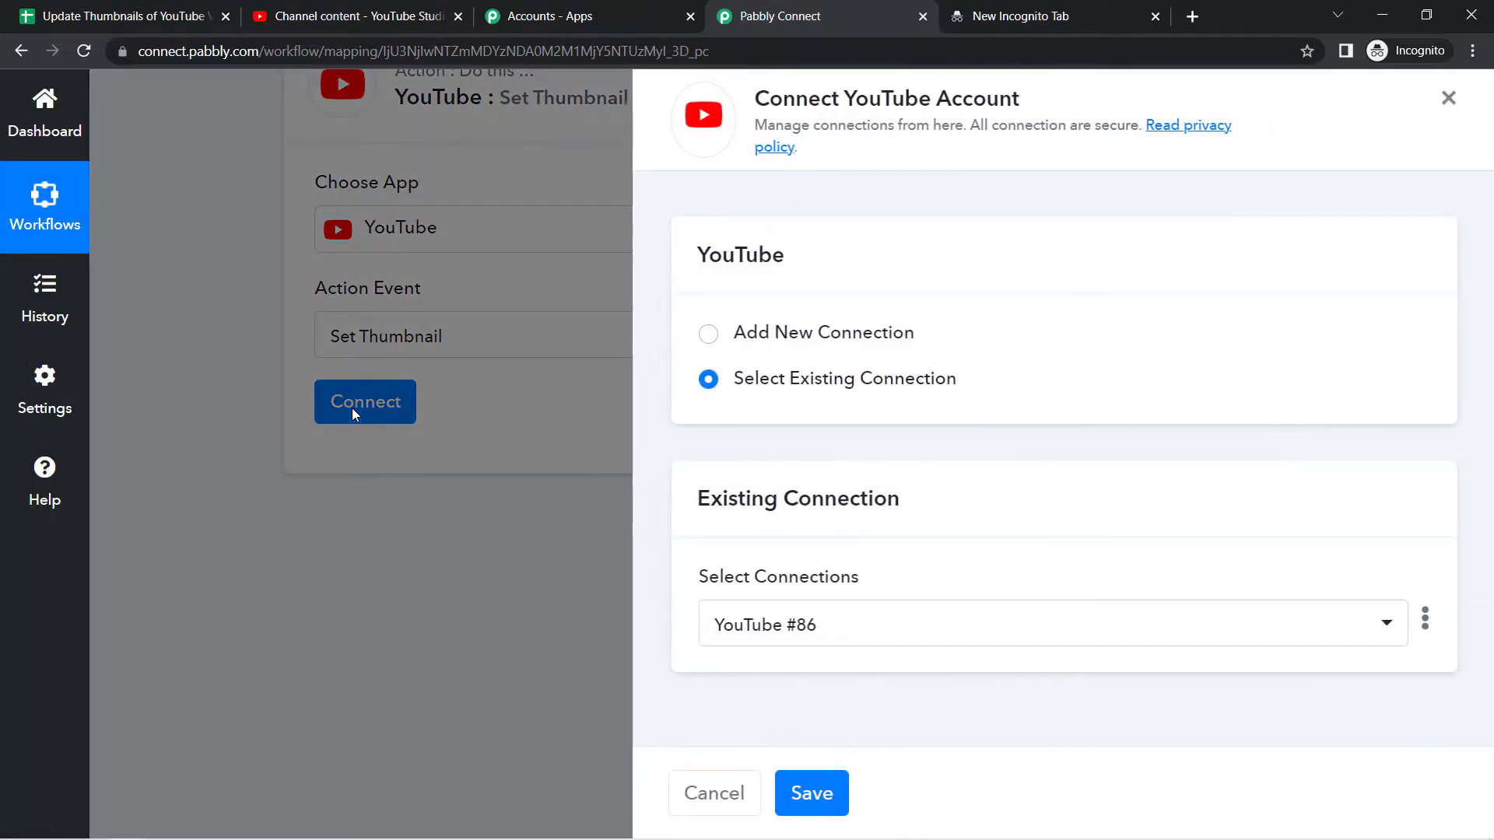
left_click(786, 336)
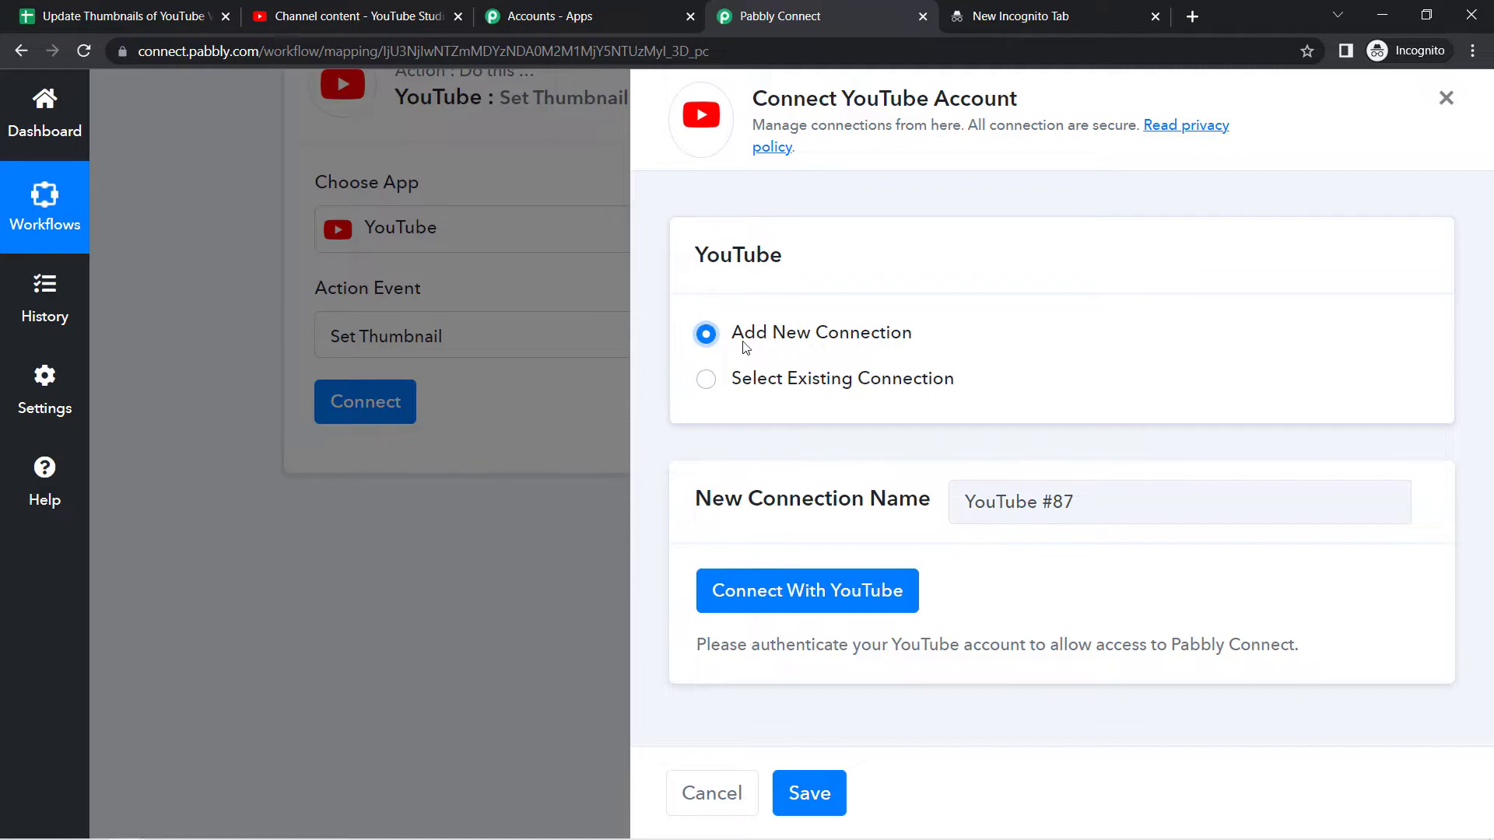
left_click(773, 591)
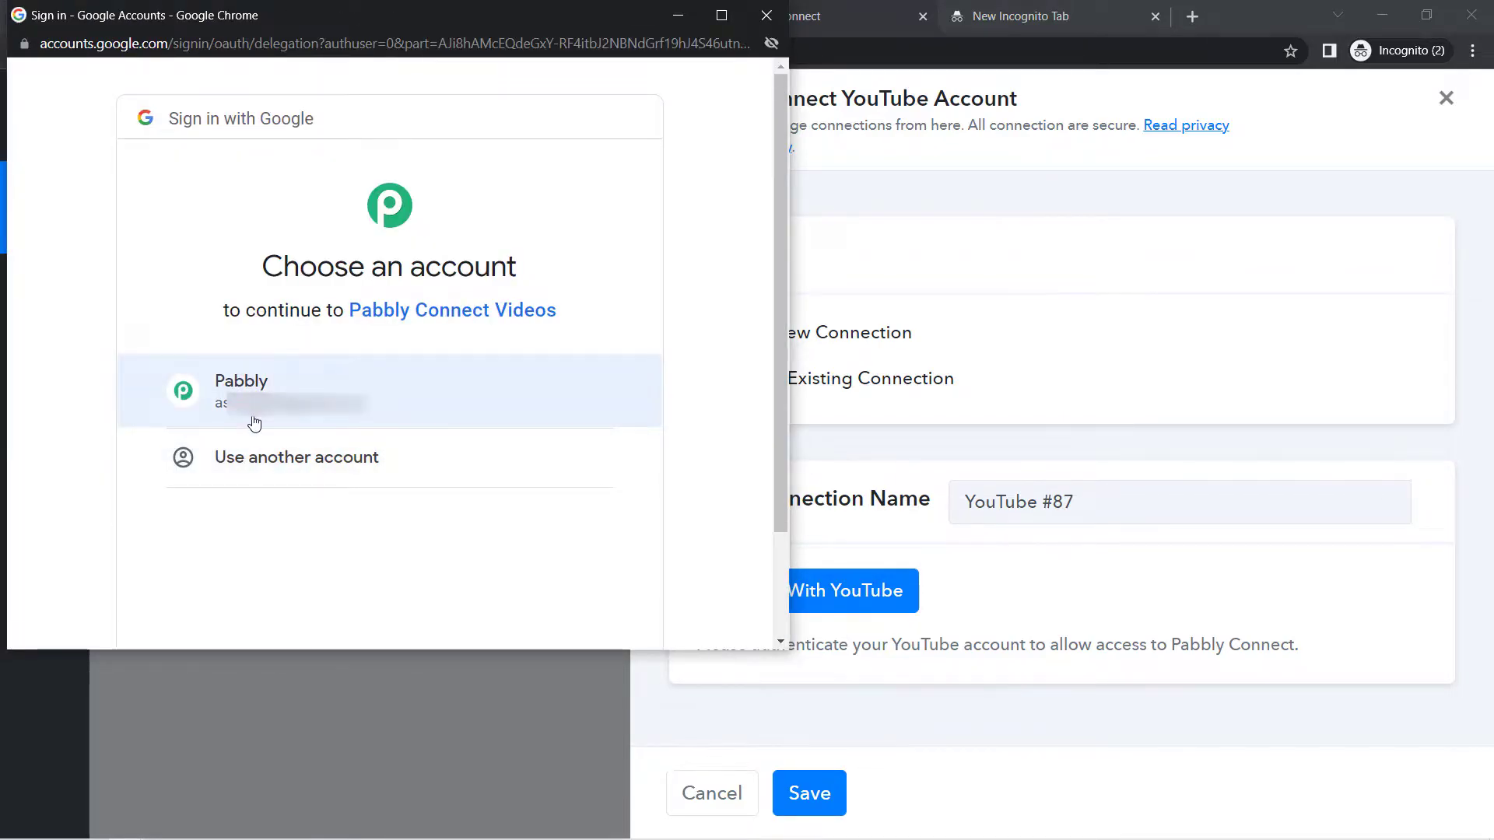
left_click(254, 423)
scroll(573, 517, "down", 3)
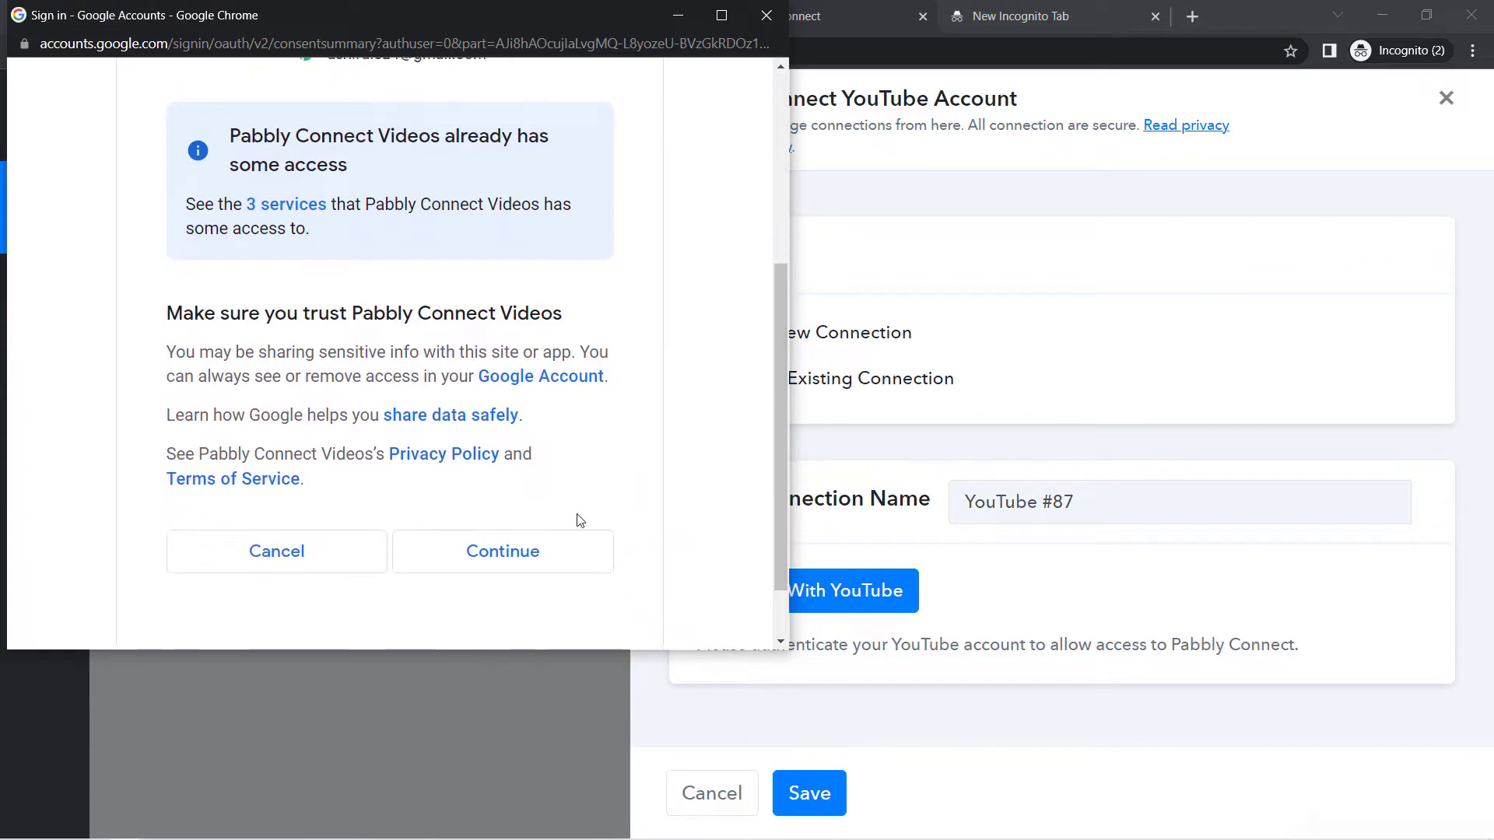
left_click(547, 553)
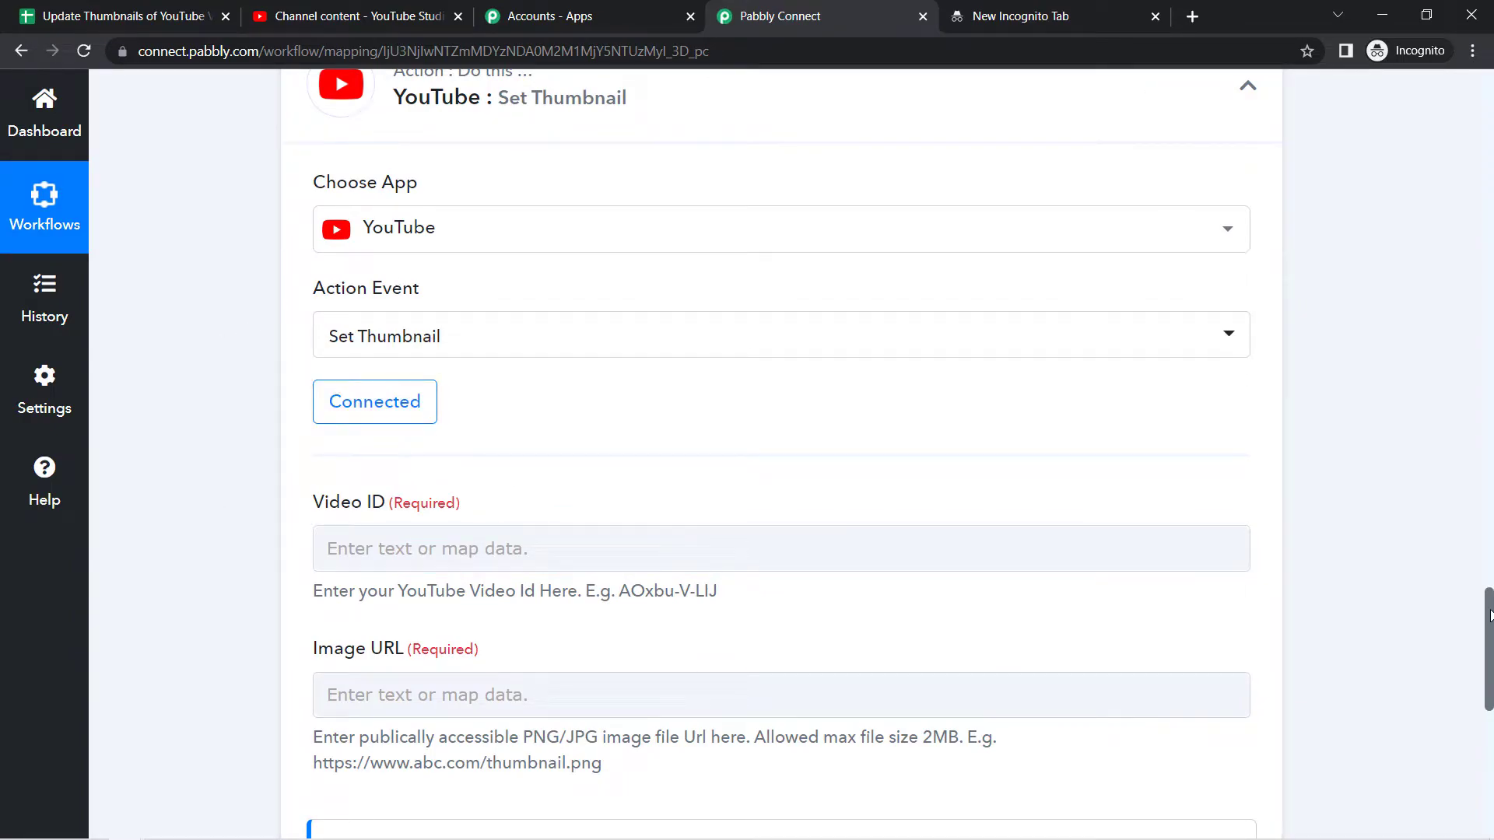
Examine the Set Thumbnail action's required Video ID and Image URL fields, and inspect the first video's URL in row 2 of the thumbnail spreadsheet.
scroll(1490, 620, "down", 3)
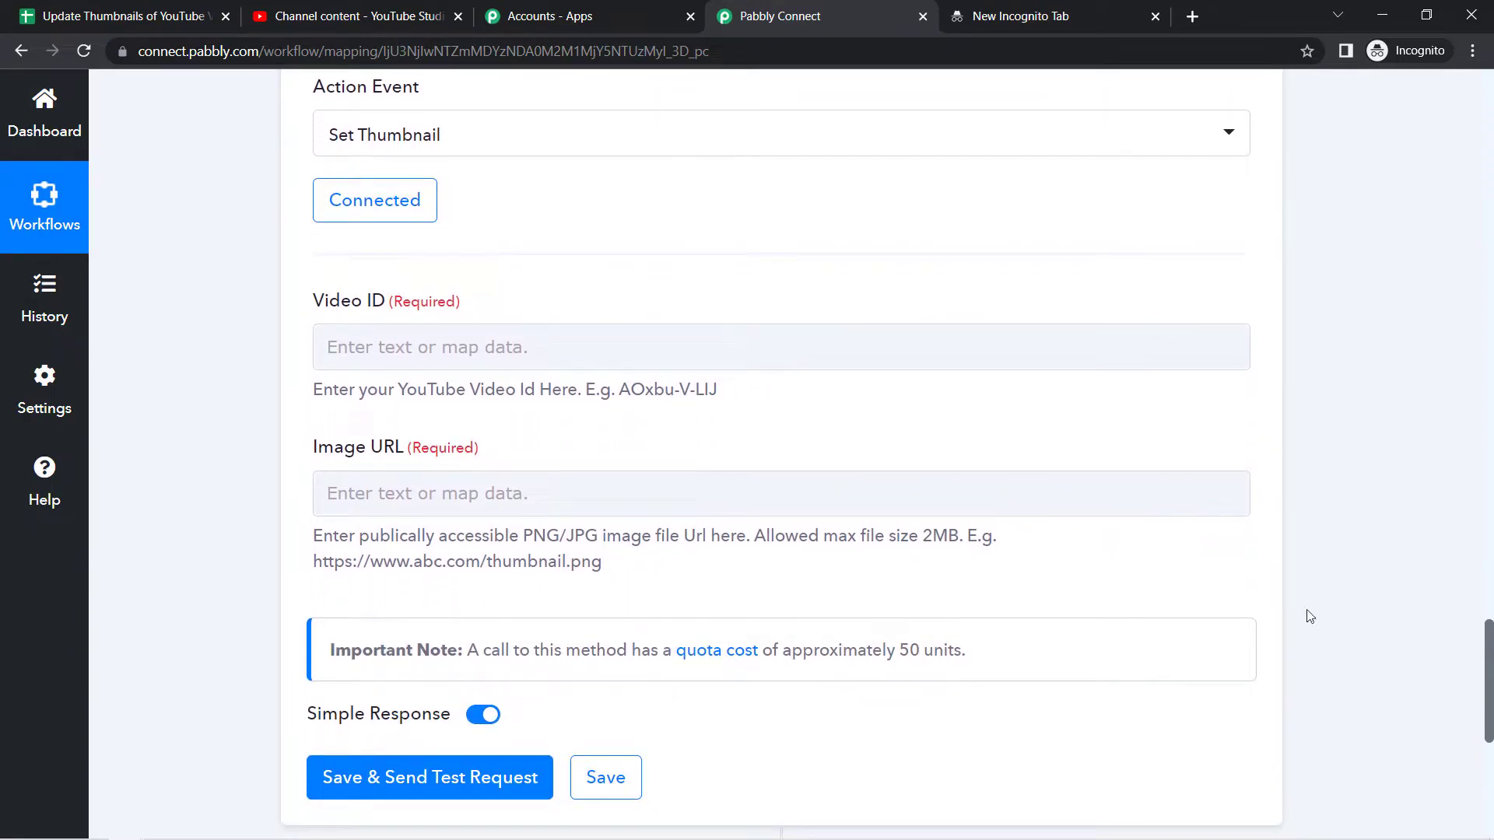
left_click_drag(267, 457, 429, 451)
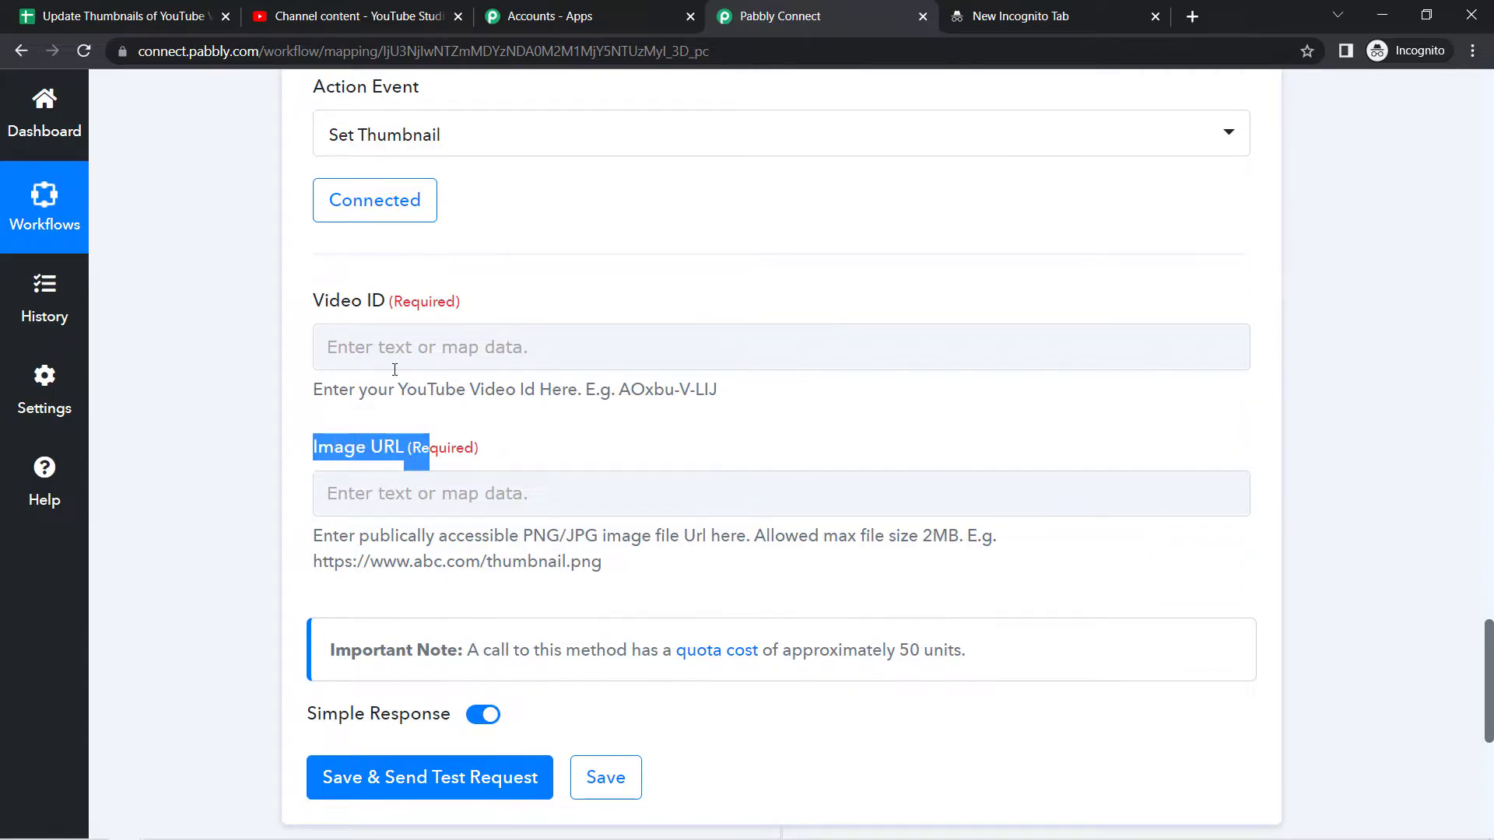
left_click_drag(311, 302, 429, 305)
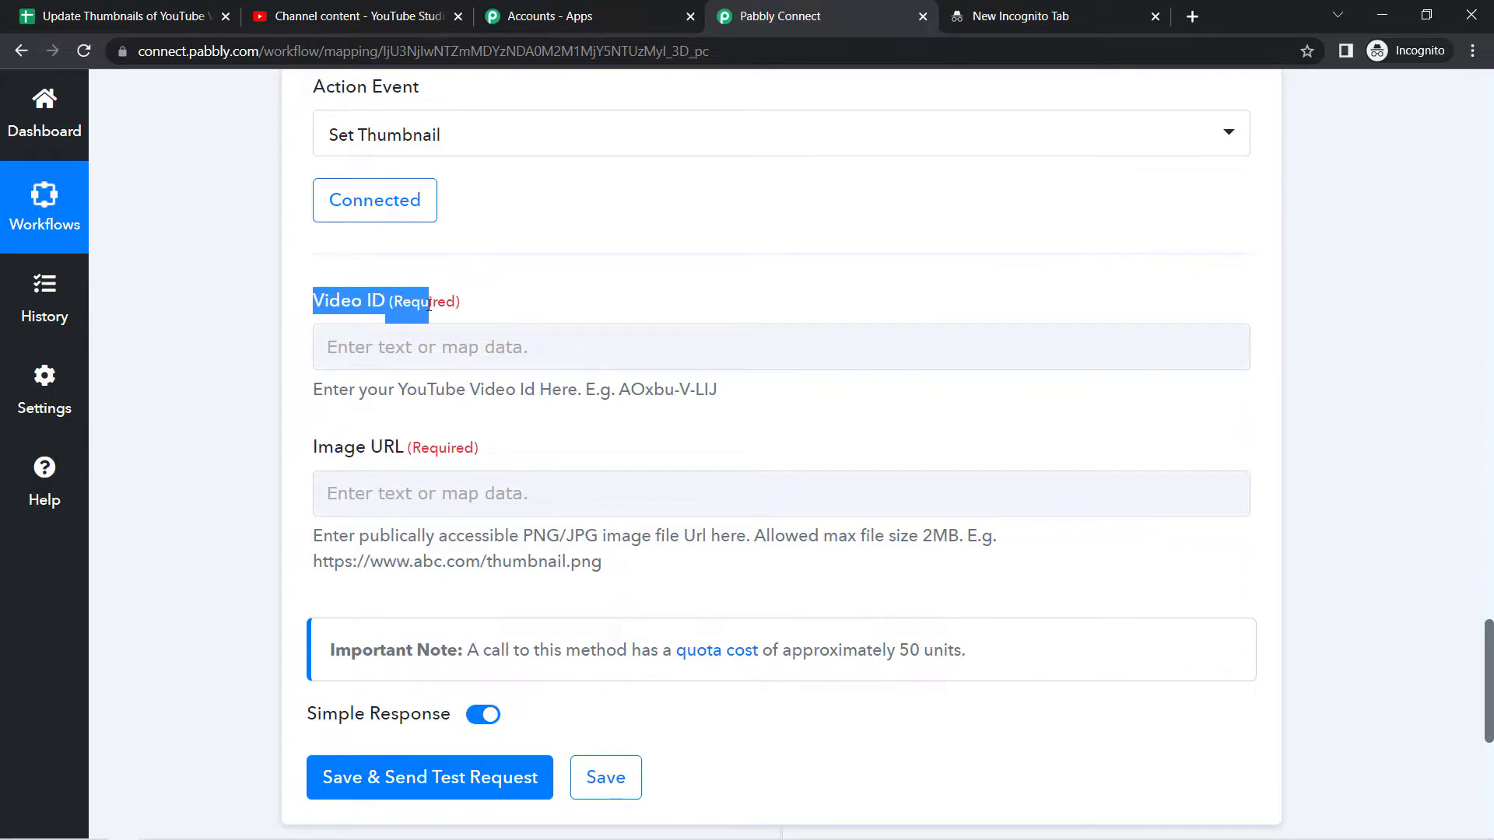
left_click(158, 7)
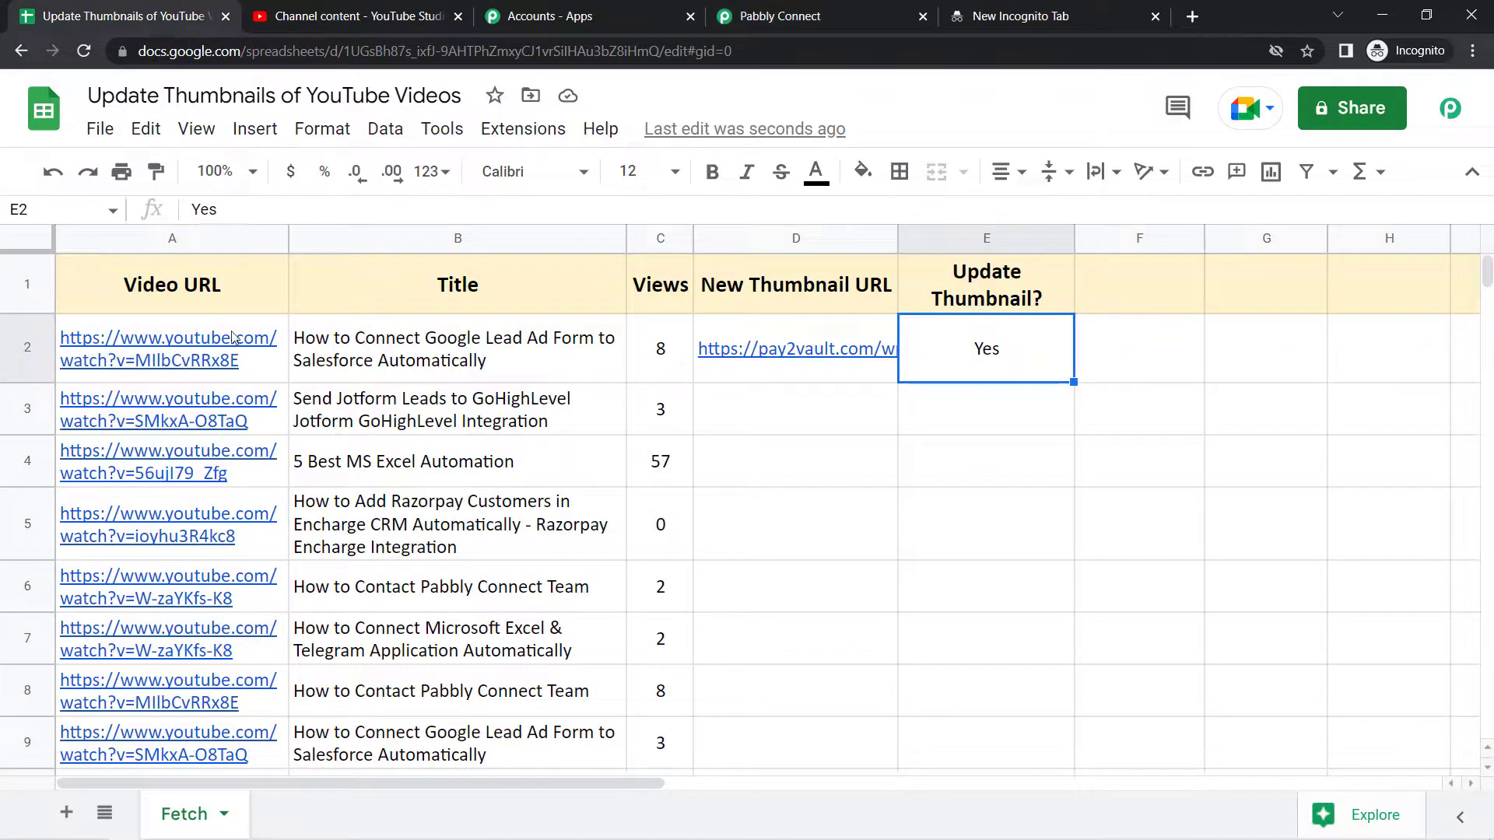
left_click(340, 372)
left_click(194, 365)
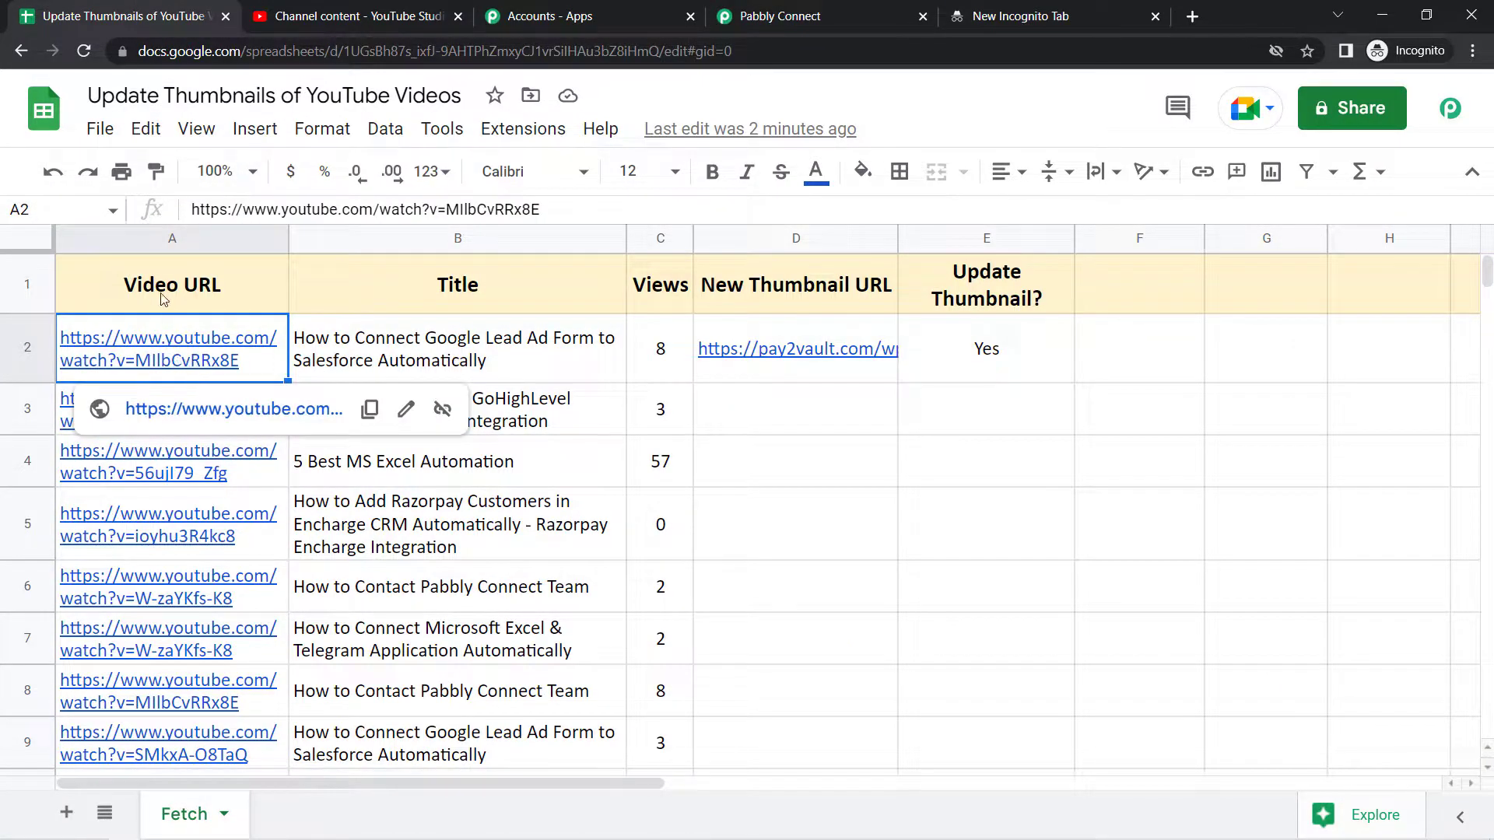
Examine the Video URL column and the video ID after the equals sign in the URLs of rows 2 and 3.
left_click(142, 243)
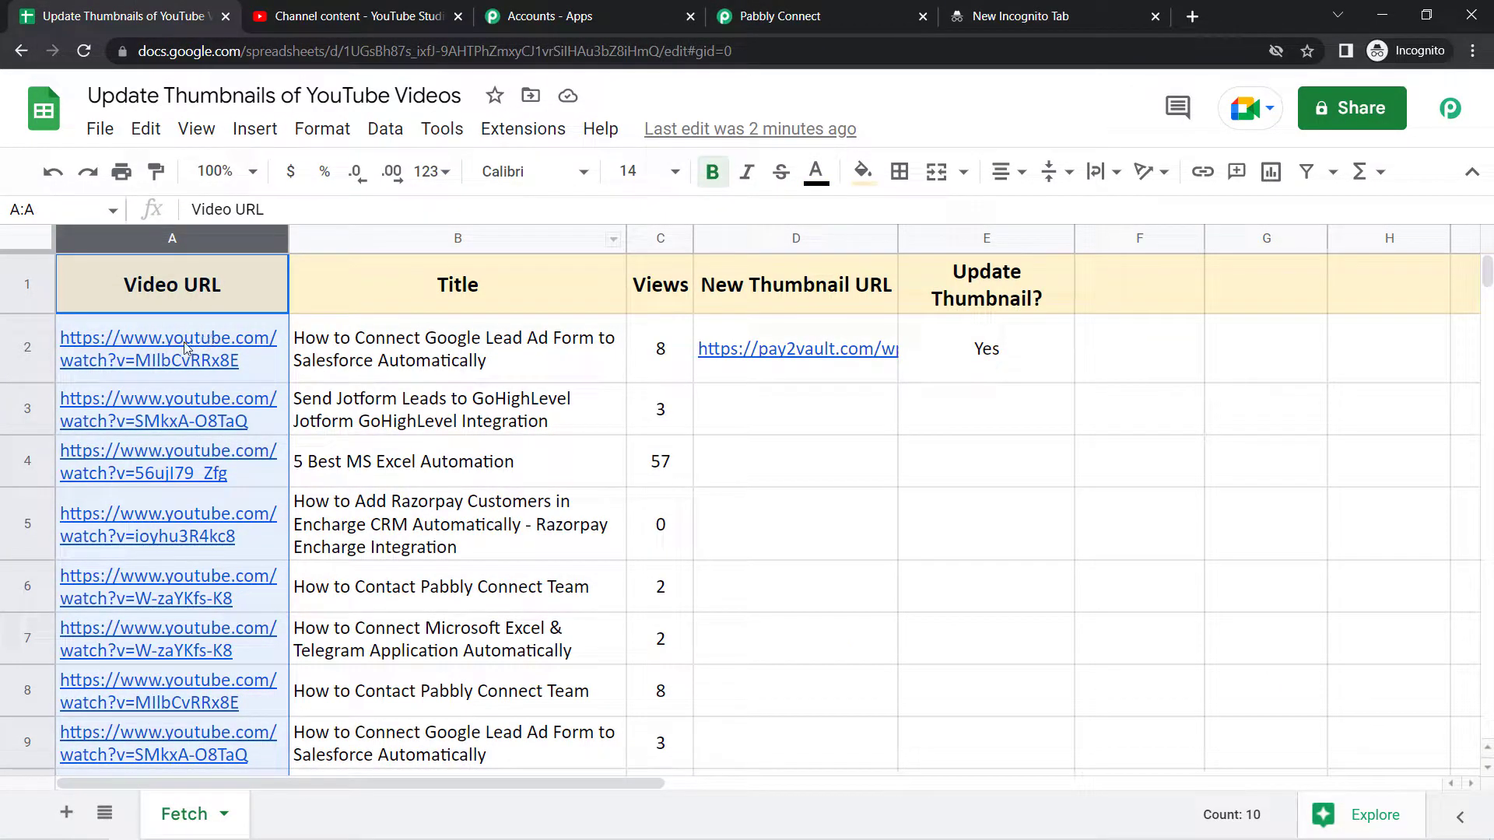
left_click(185, 348)
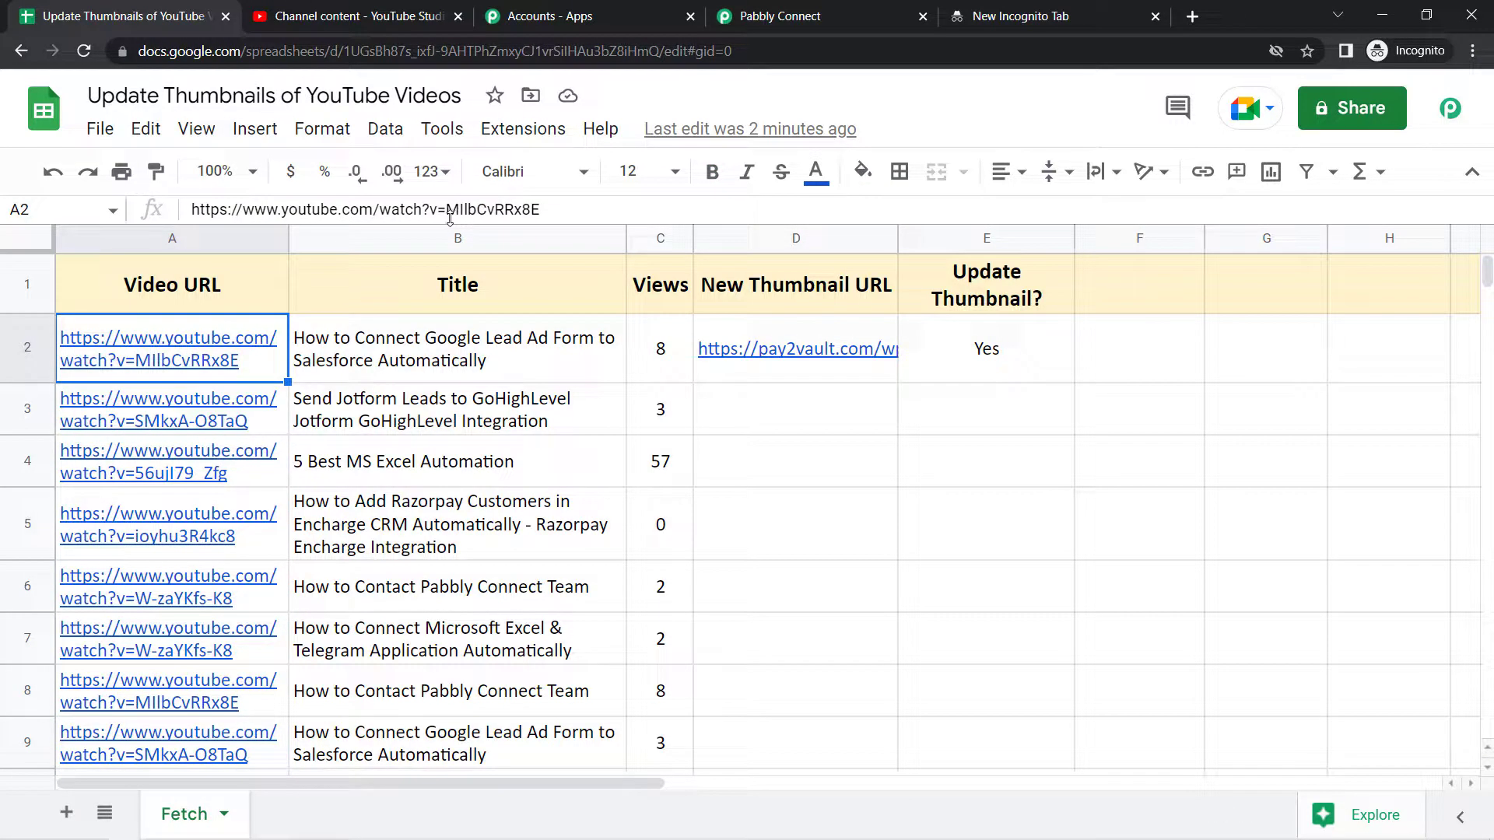
left_click_drag(447, 208, 560, 212)
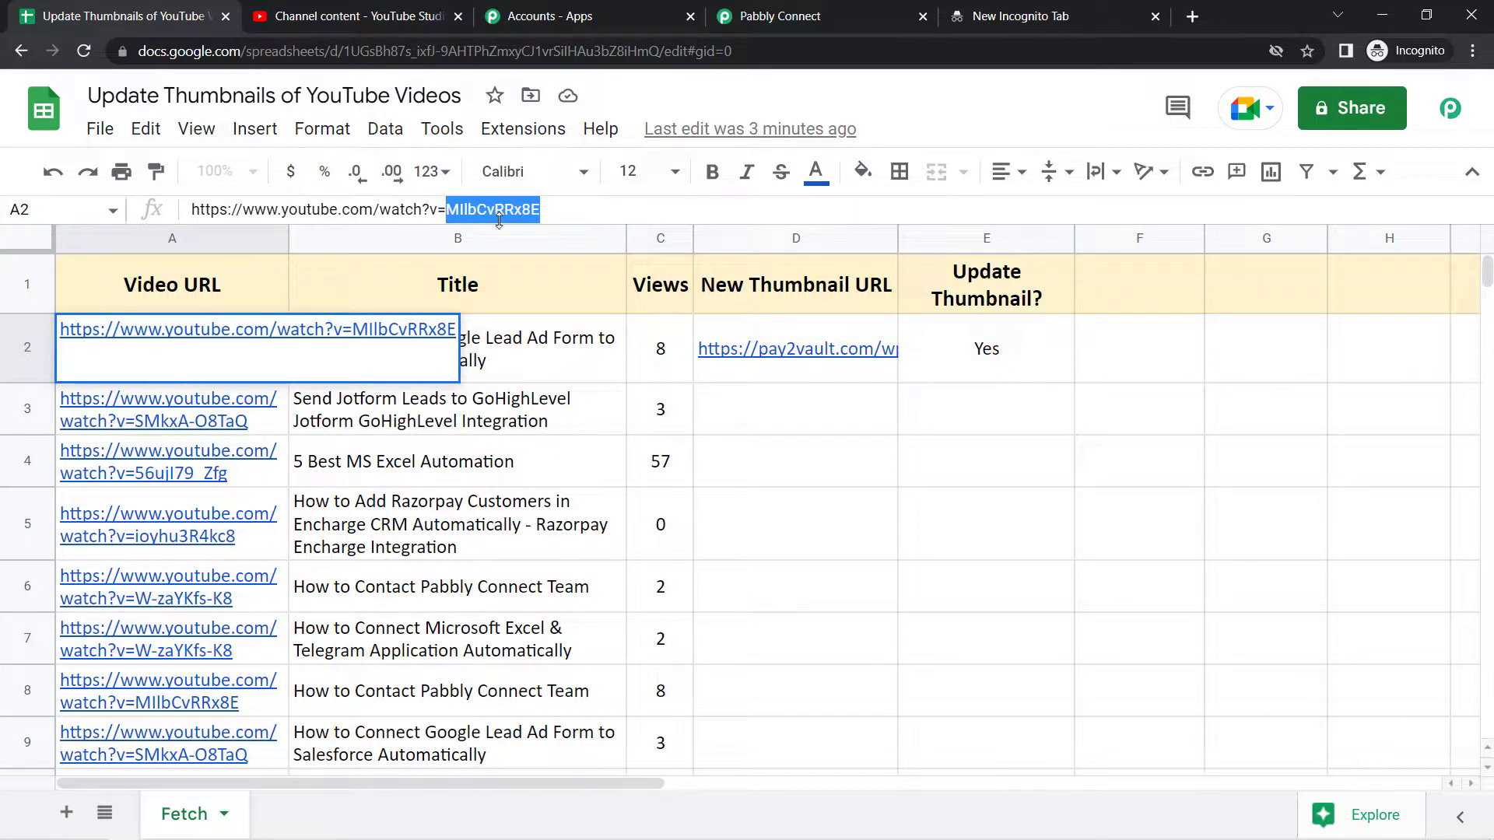
left_click(157, 240)
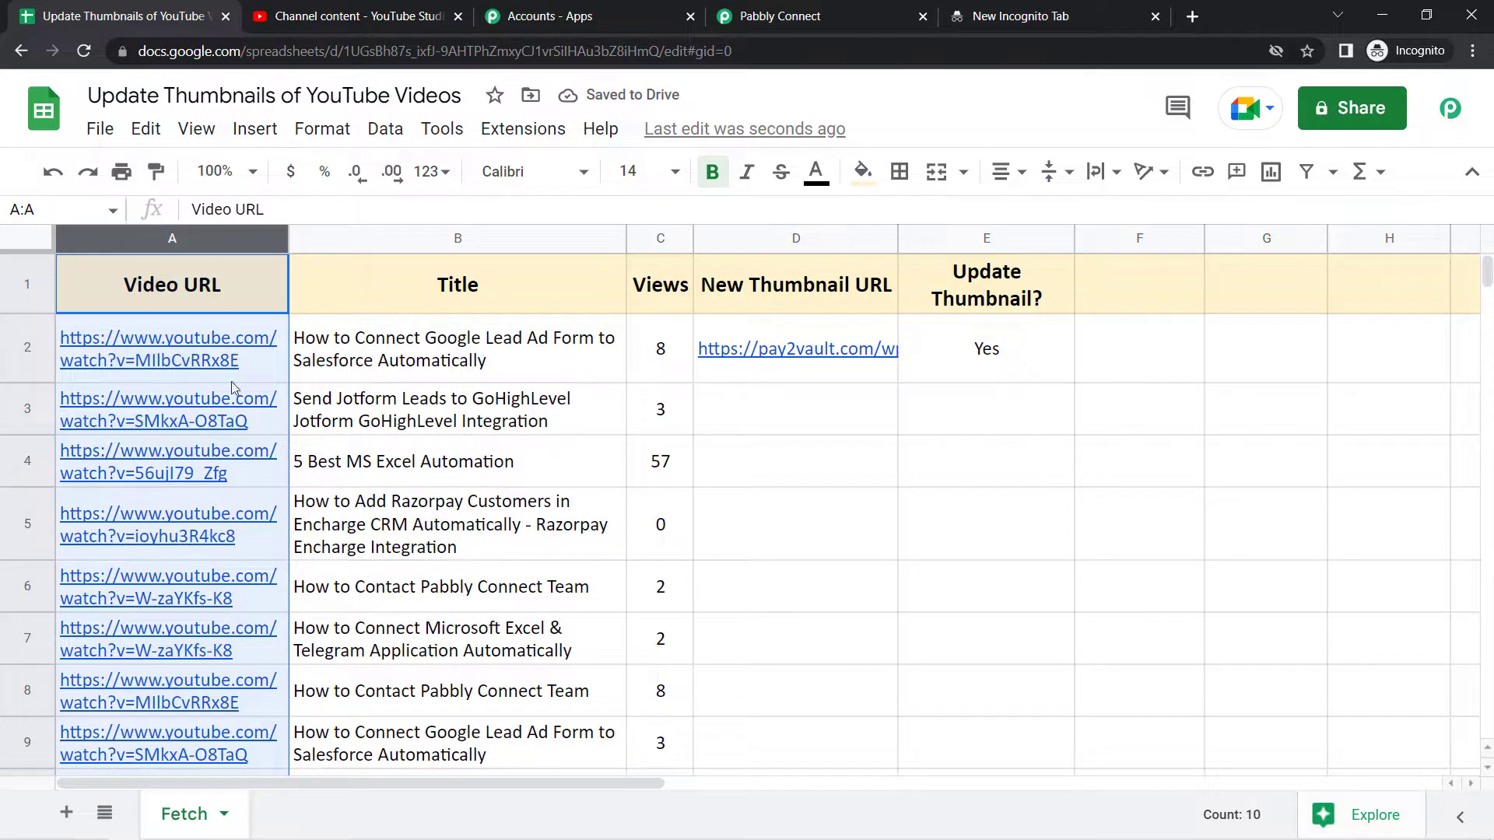
left_click(134, 367)
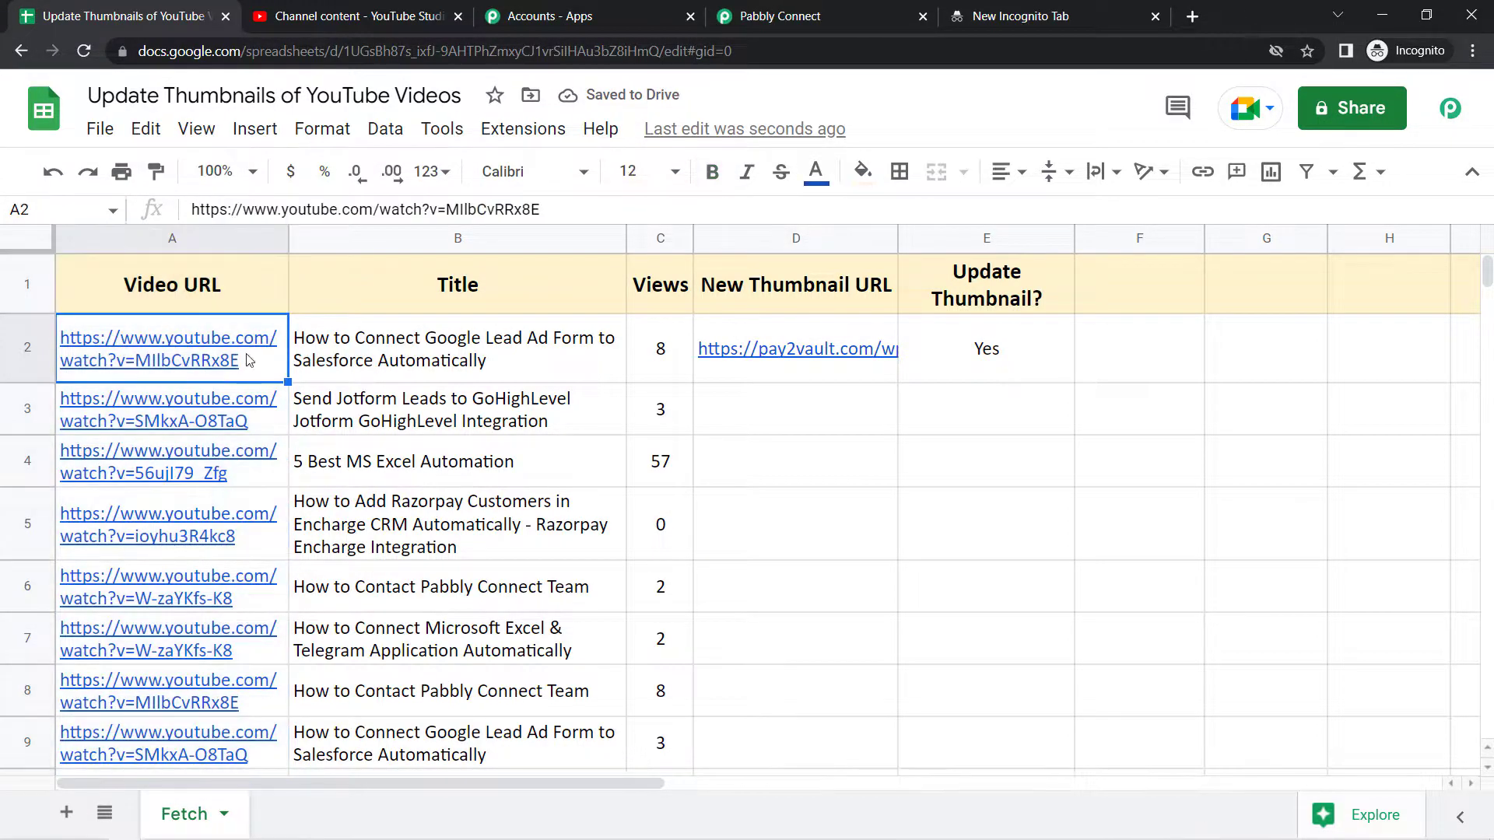
double_click(451, 210)
left_click(133, 418)
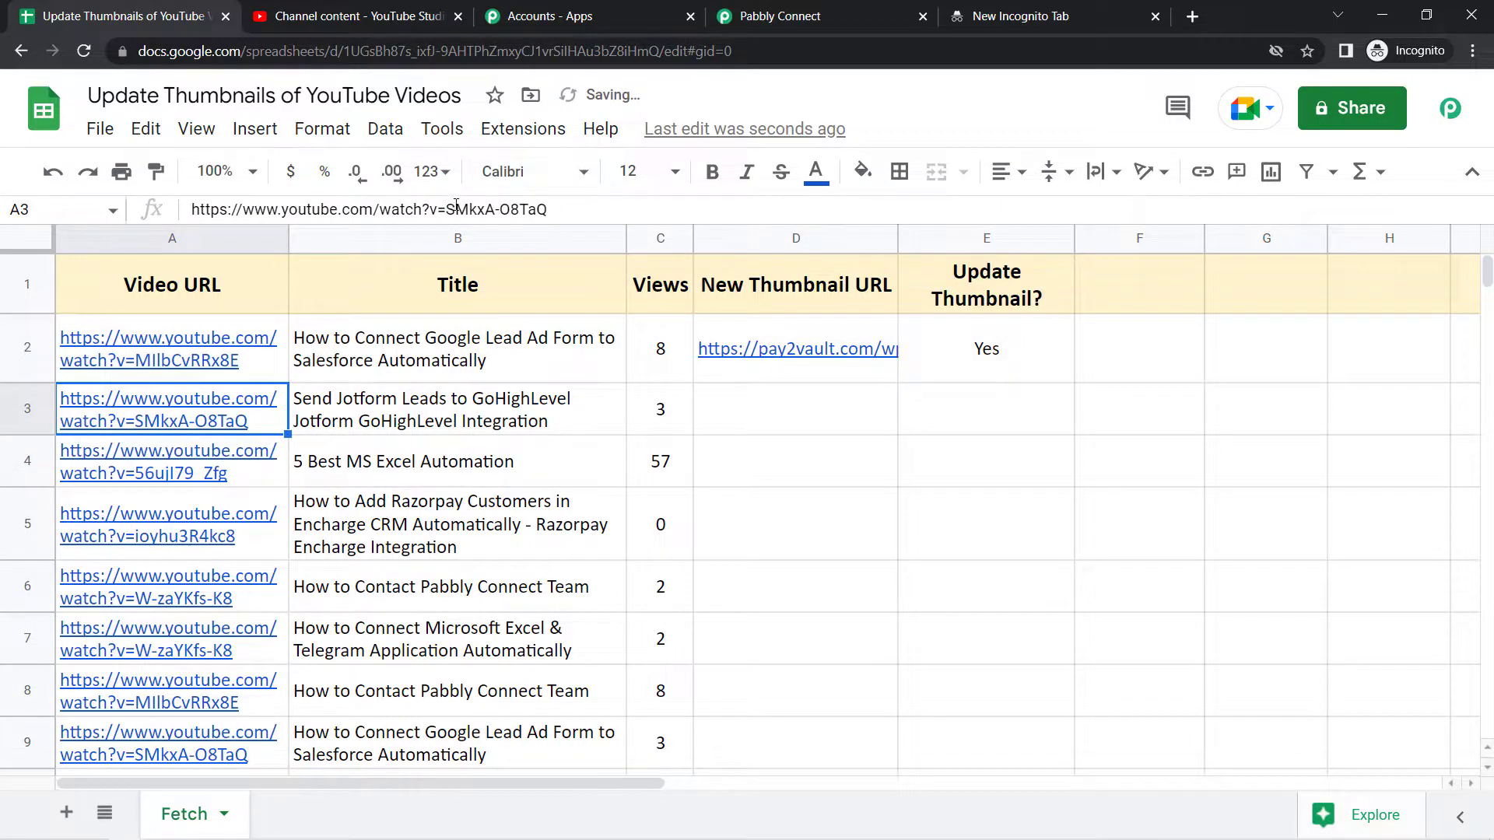
left_click_drag(455, 209, 528, 210)
left_click(449, 494)
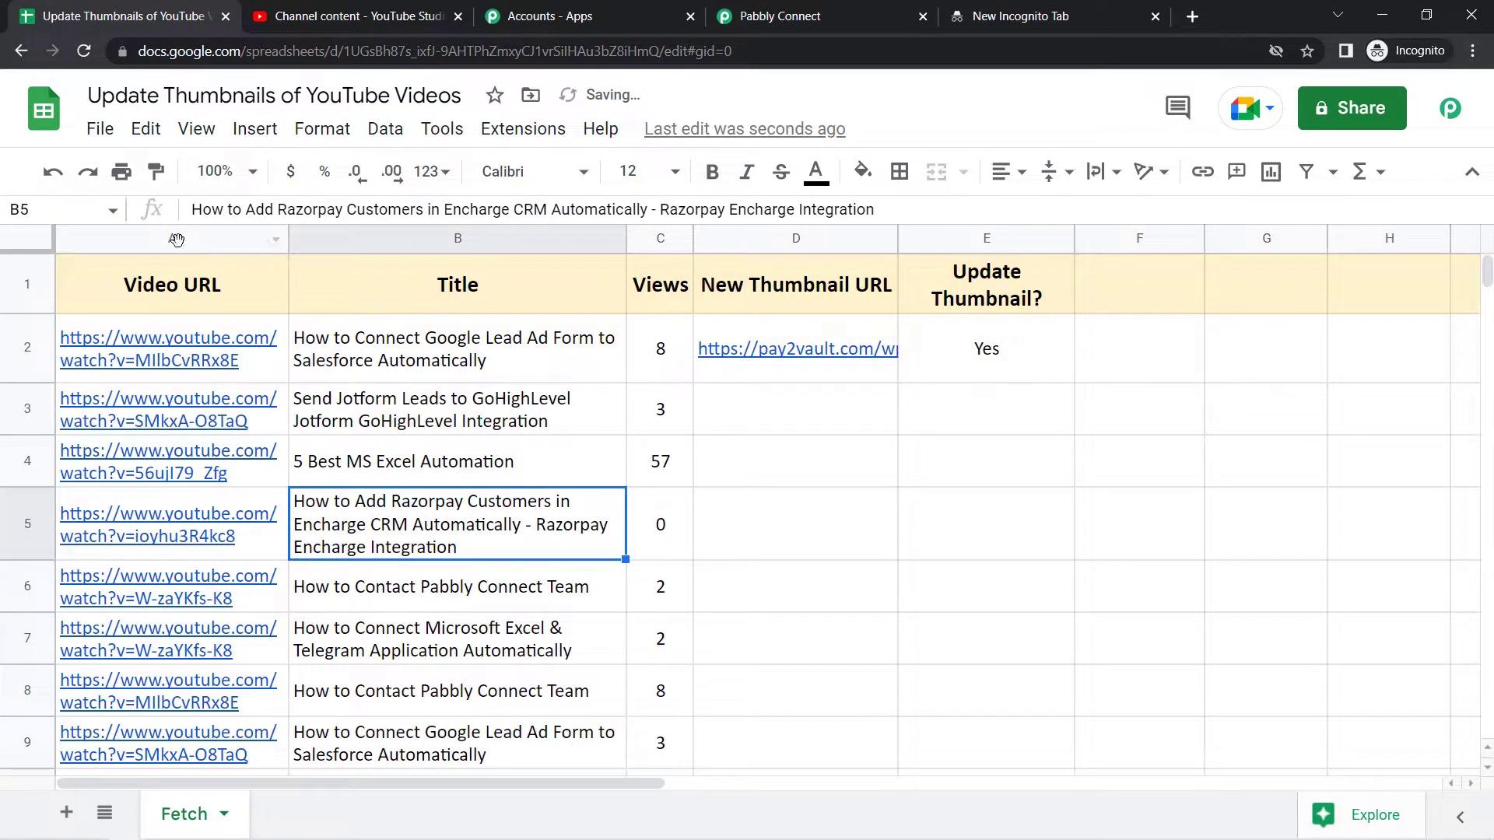
left_click(177, 239)
left_click(254, 129)
mouse_move(334, 250)
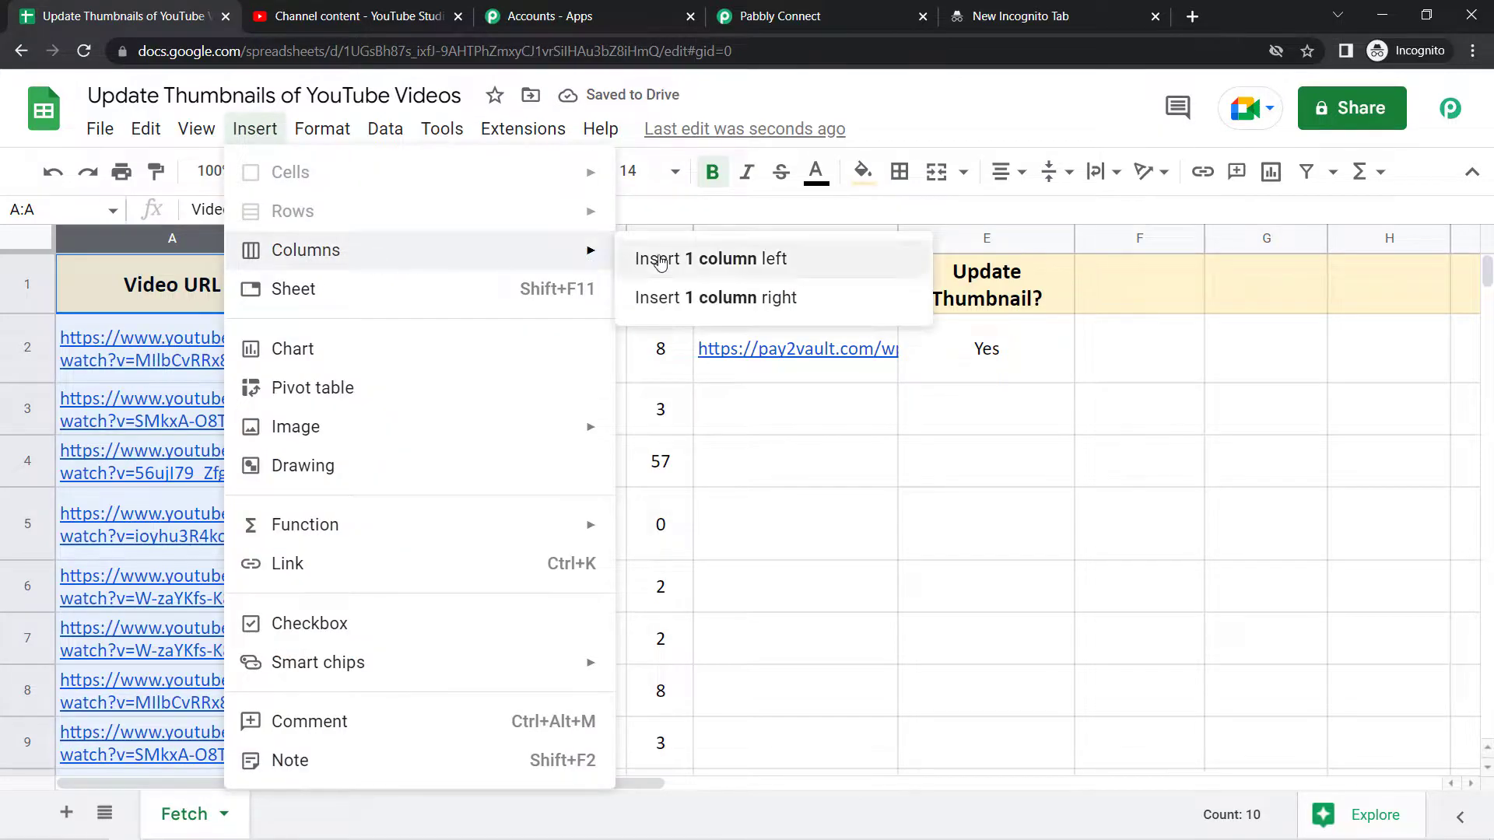
left_click(655, 259)
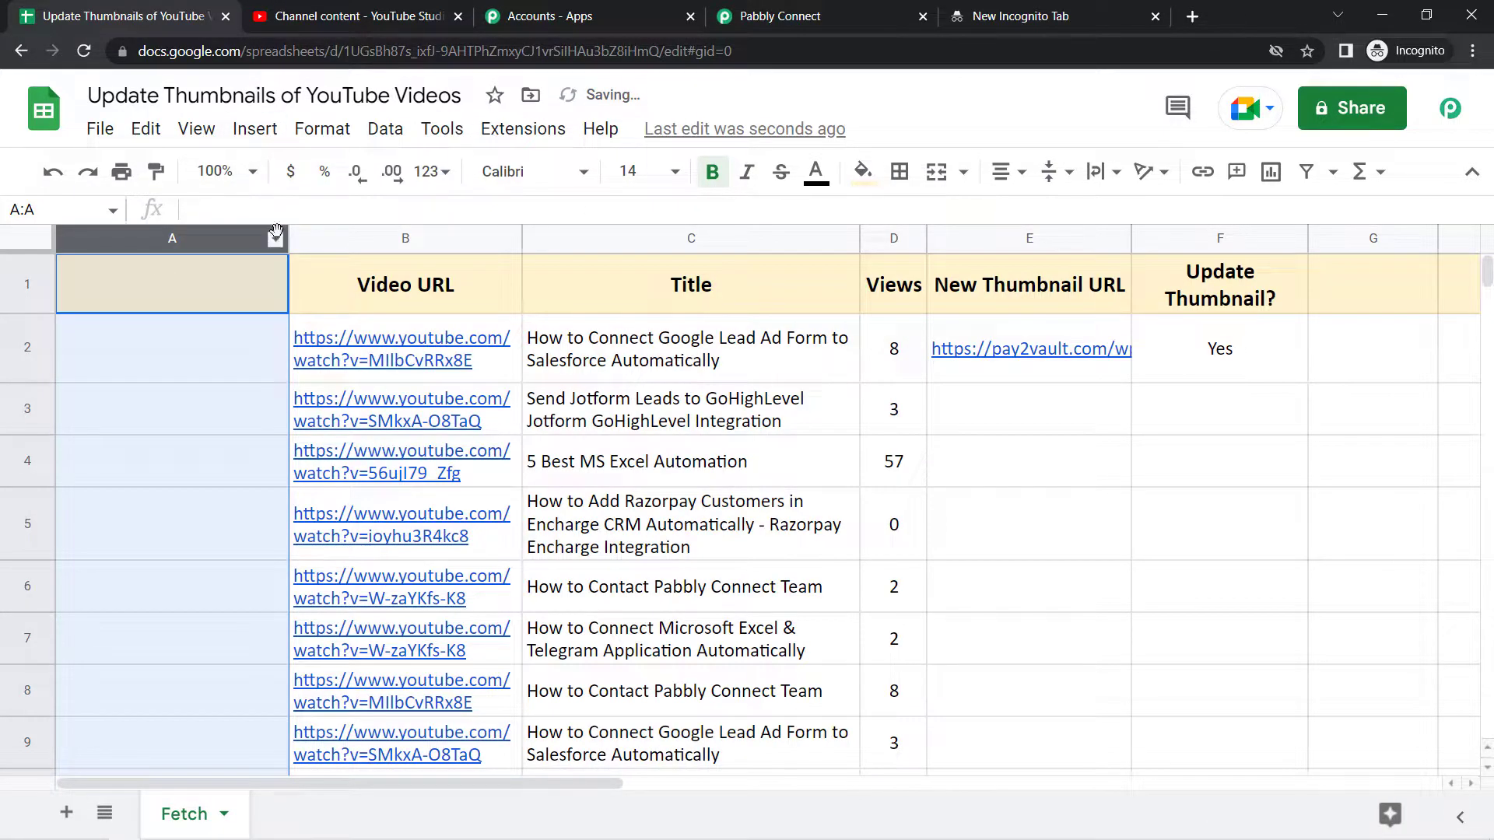
key("ctrl+z")
Insert two blank columns between the Video URL and Title columns.
left_click(254, 128)
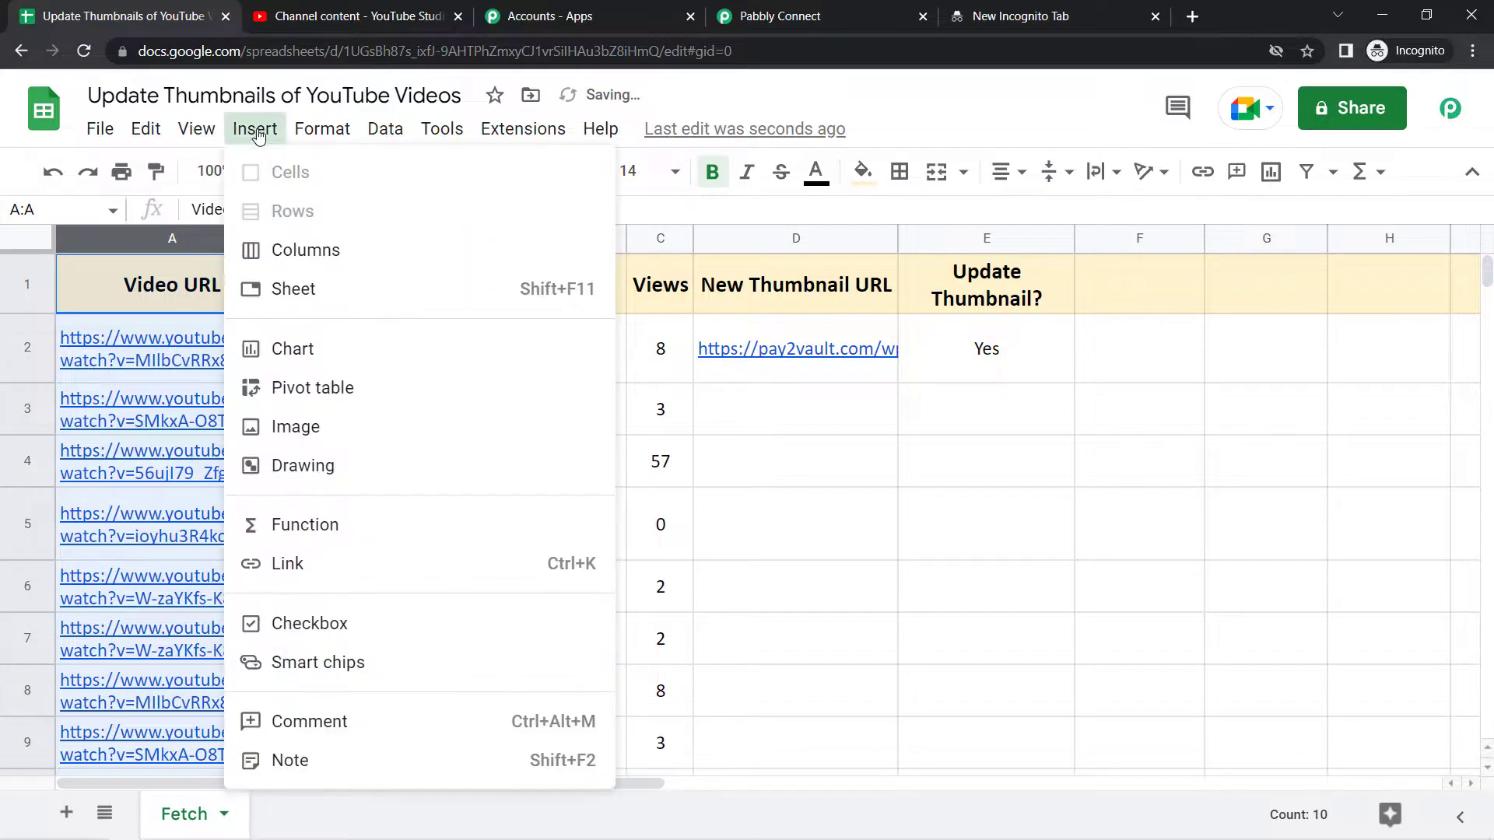
mouse_move(540, 253)
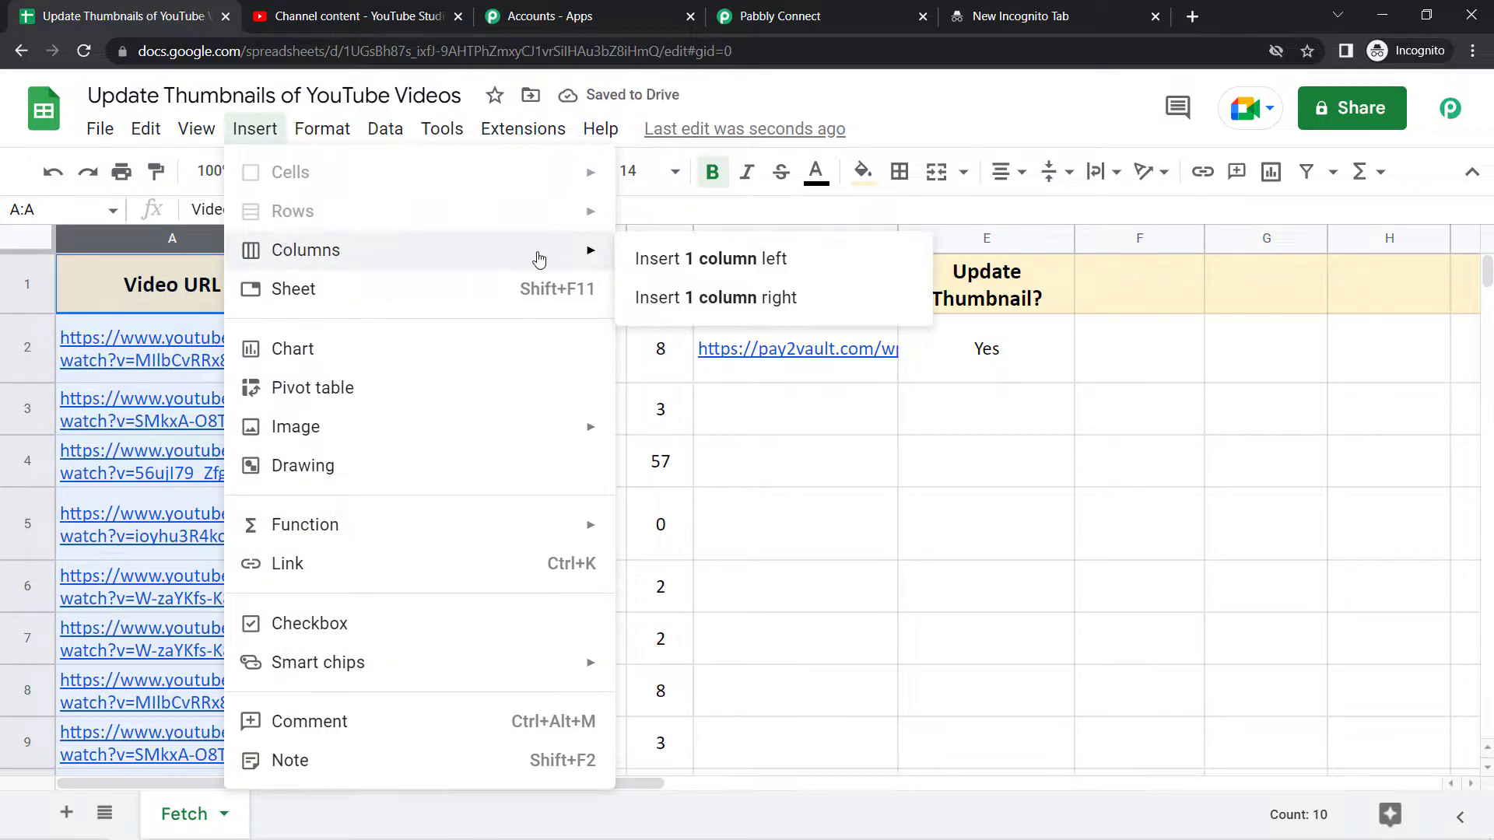
left_click(704, 295)
left_click(172, 238)
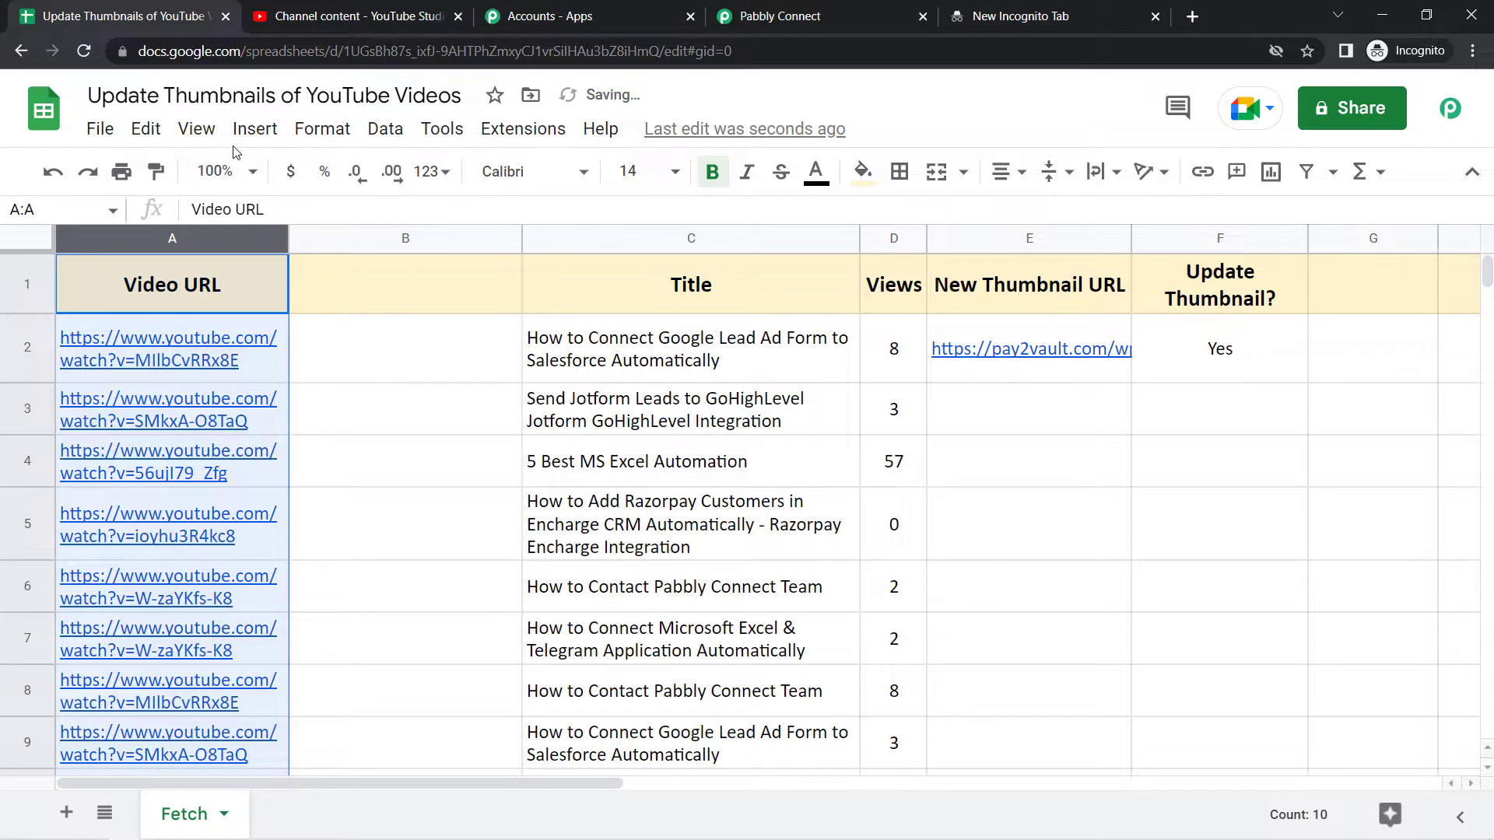
left_click(254, 128)
mouse_move(570, 255)
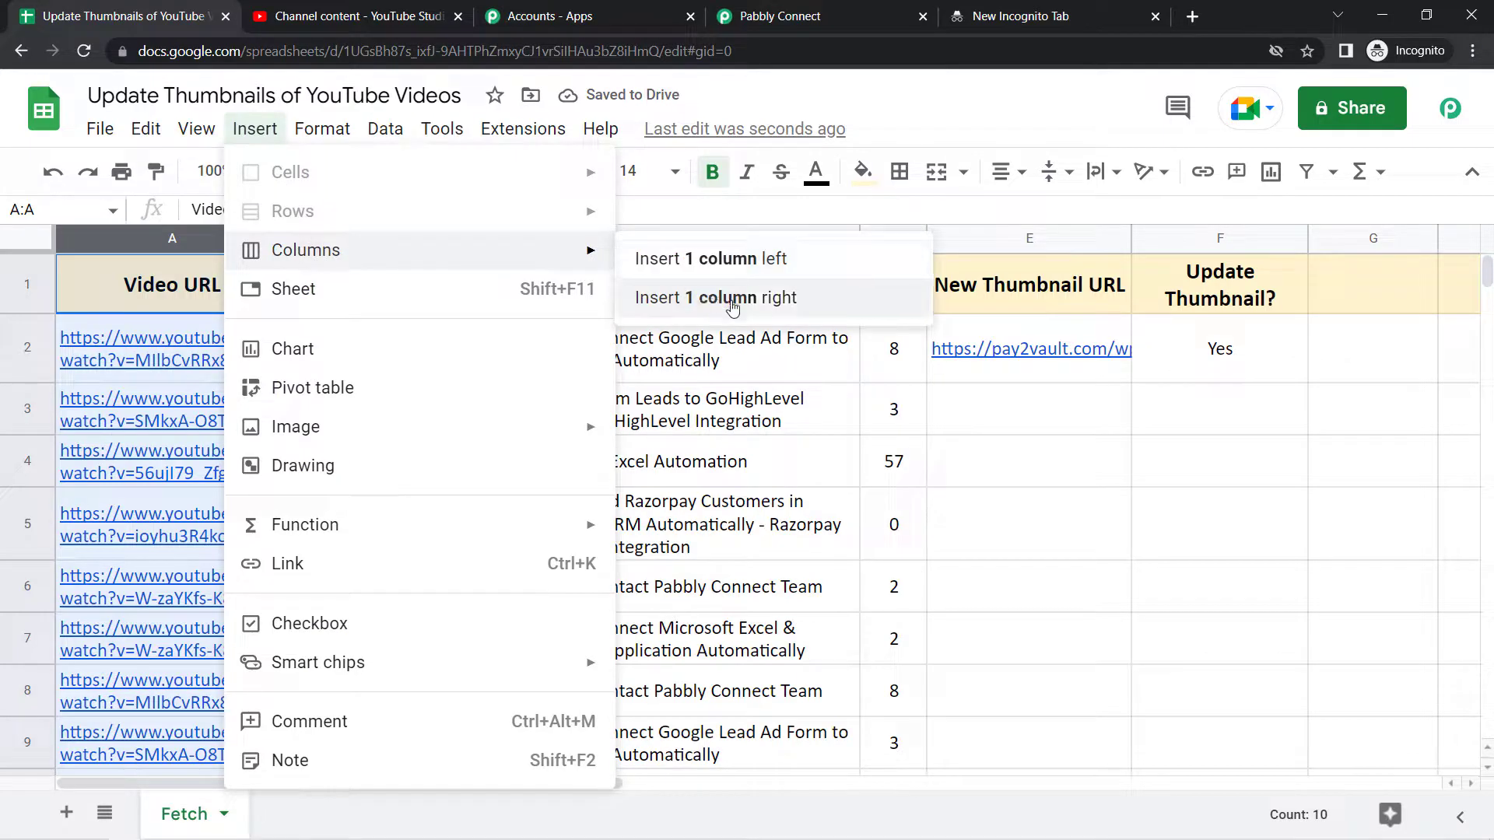
left_click(696, 297)
Enter the formula =SPLIT(A2,"=") in cell B2 to split the first video's URL at the equals sign.
left_click(499, 399)
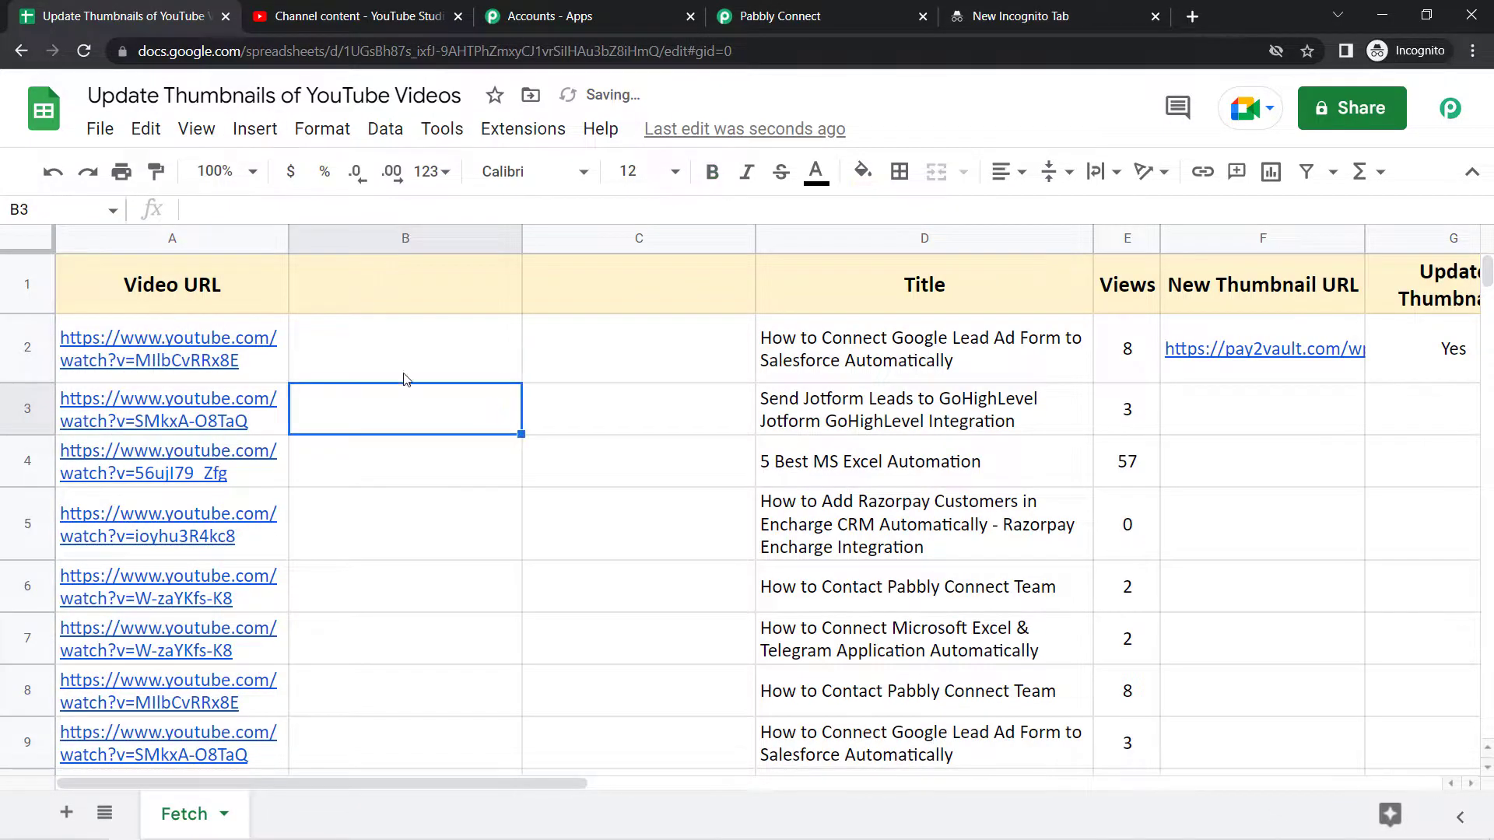
double_click(374, 367)
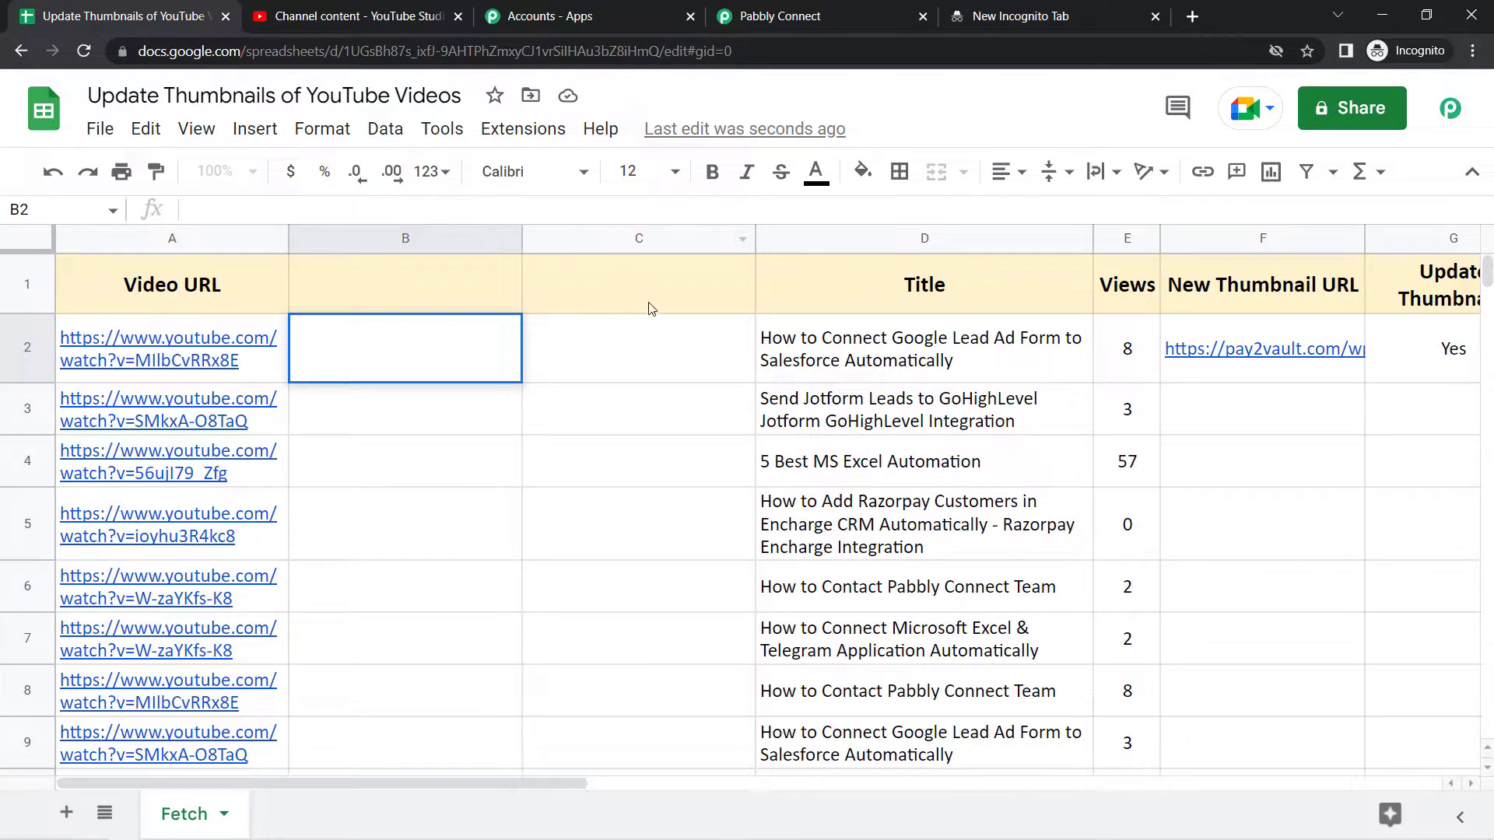
left_click(665, 358)
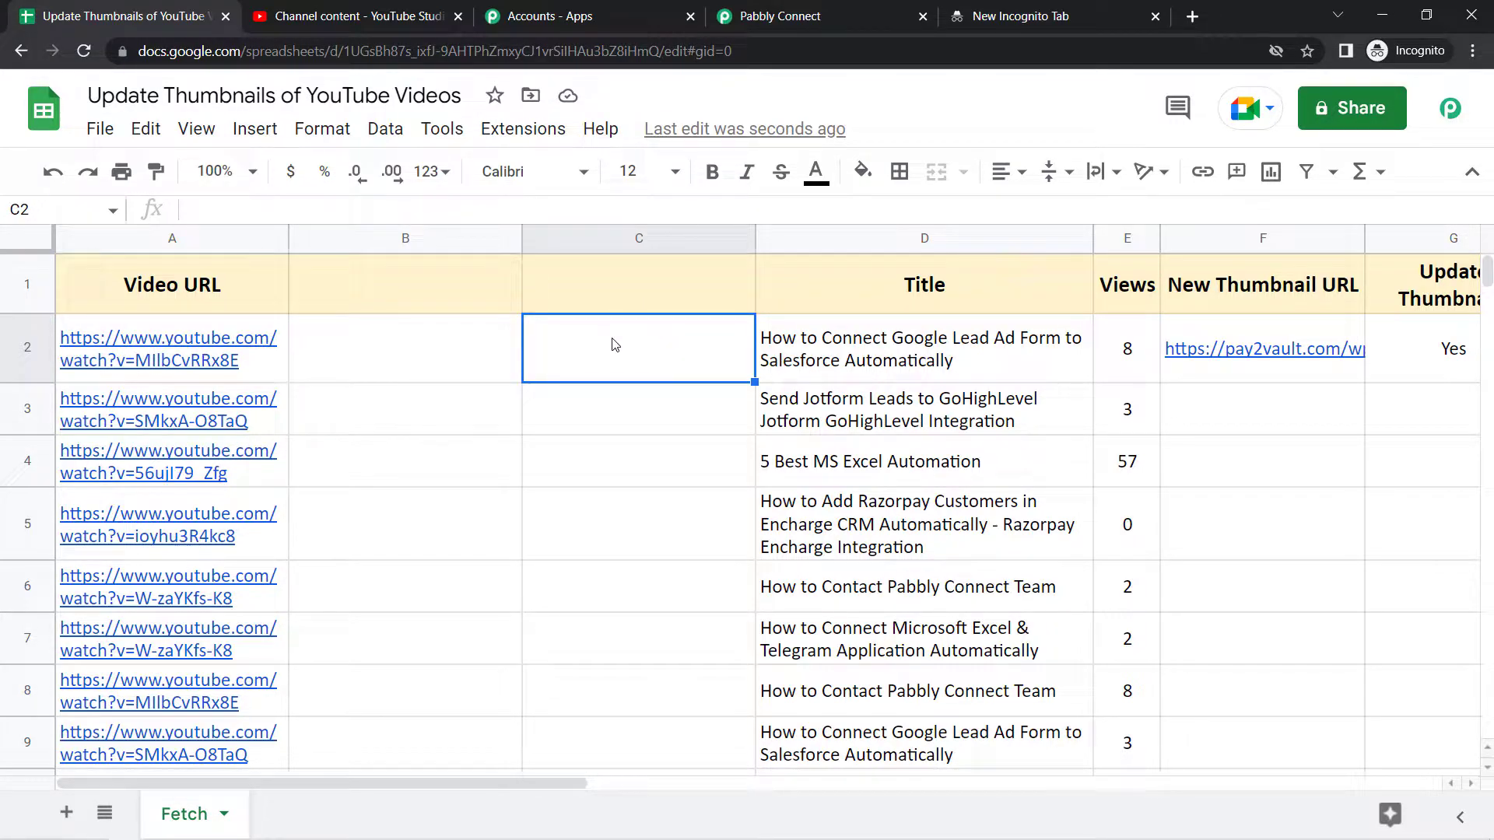
left_click(340, 372)
type("=spli")
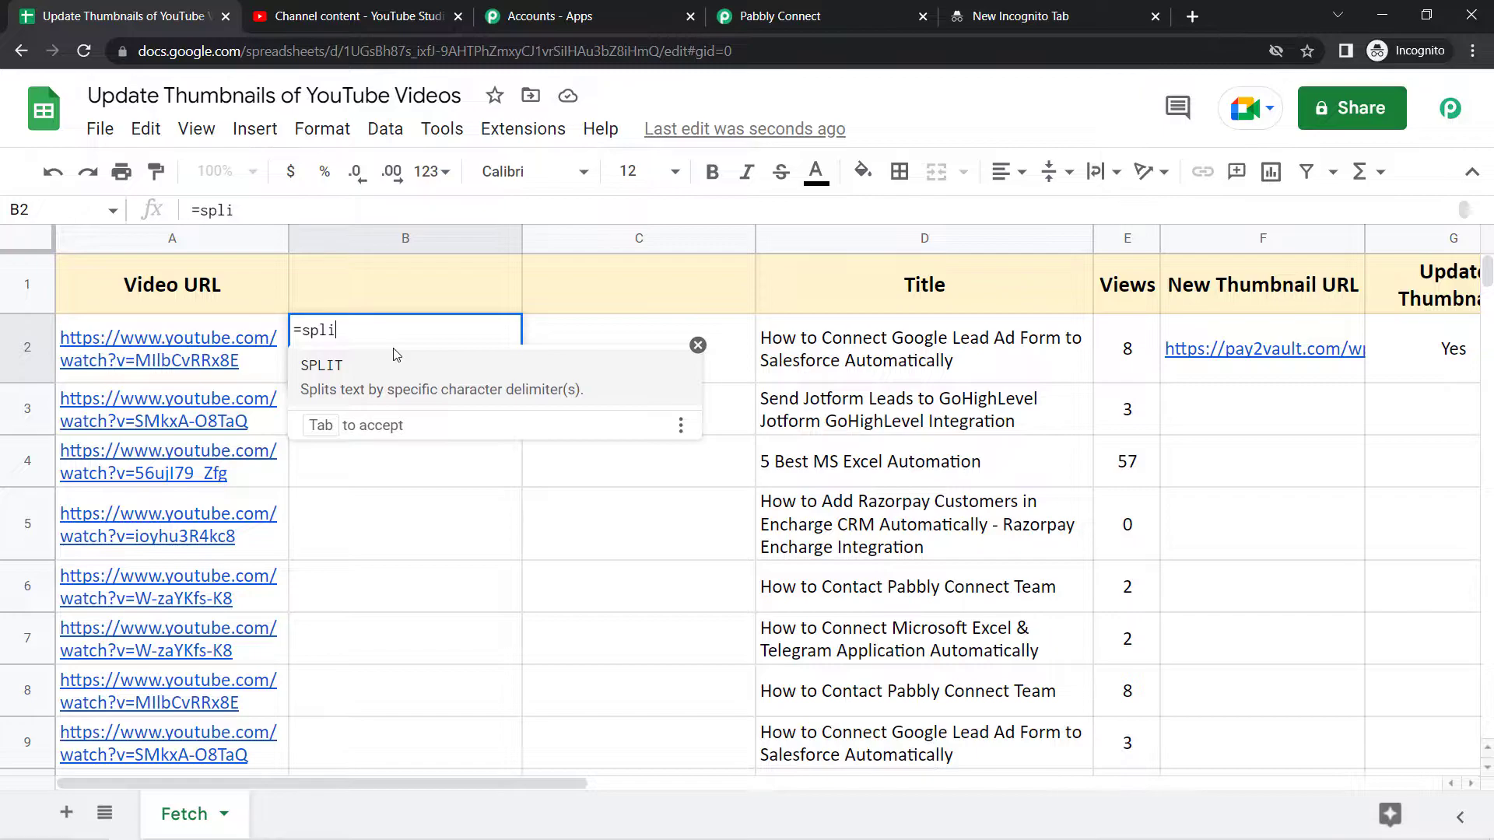
key("Tab")
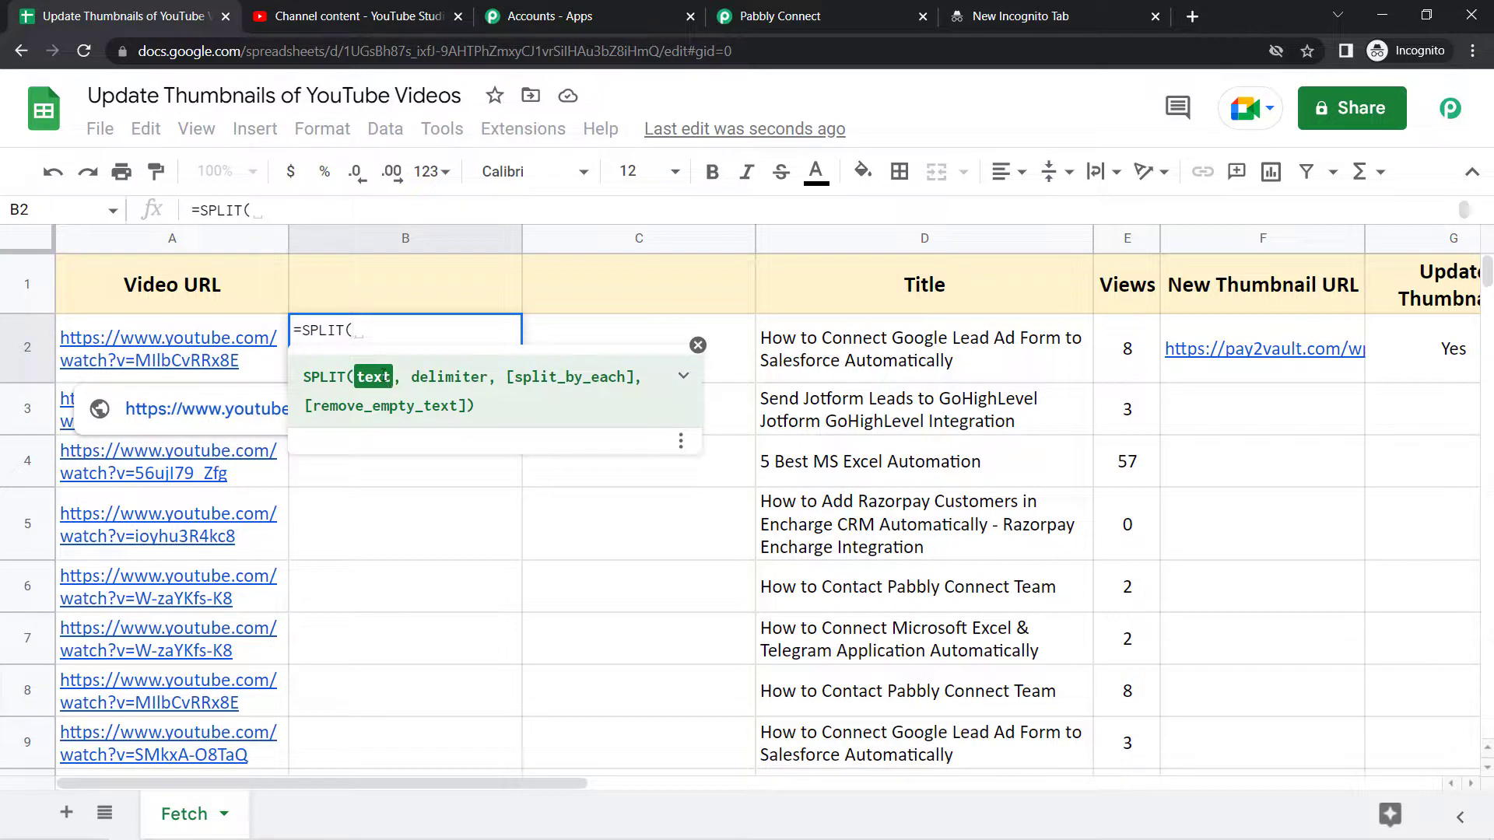
left_click(230, 366)
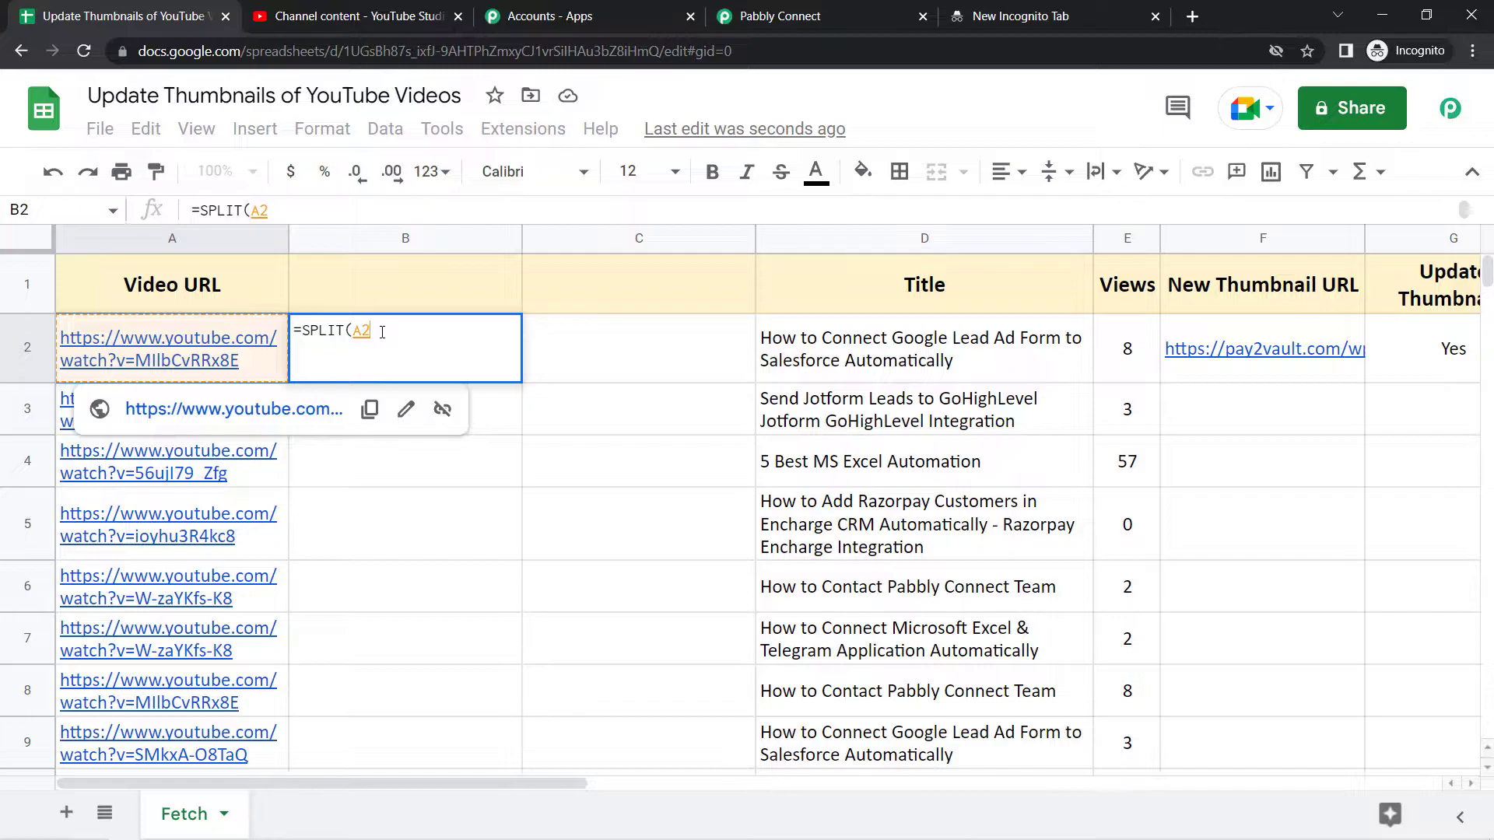
type(",")
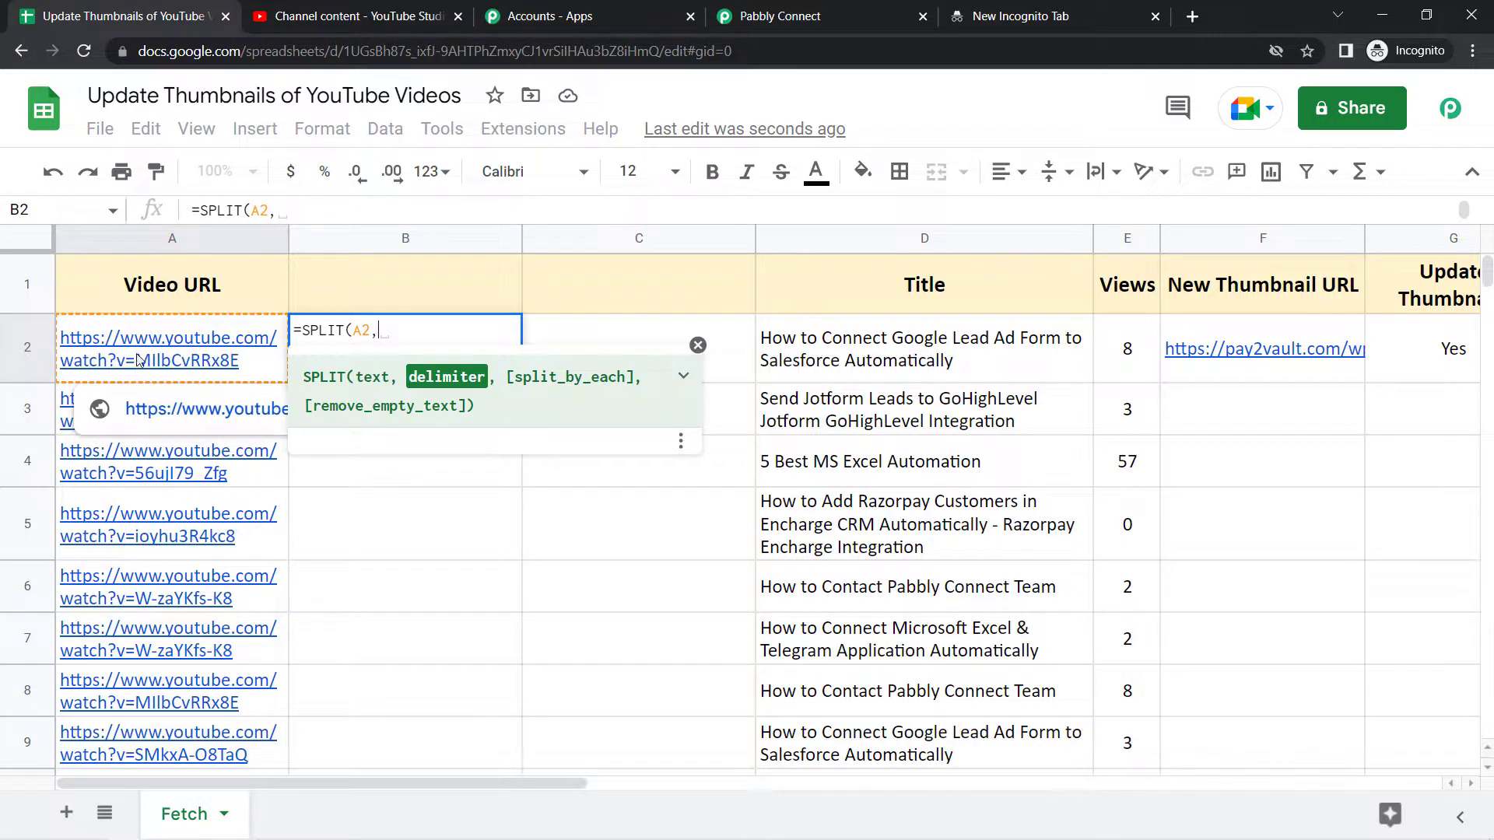
type("\"=")
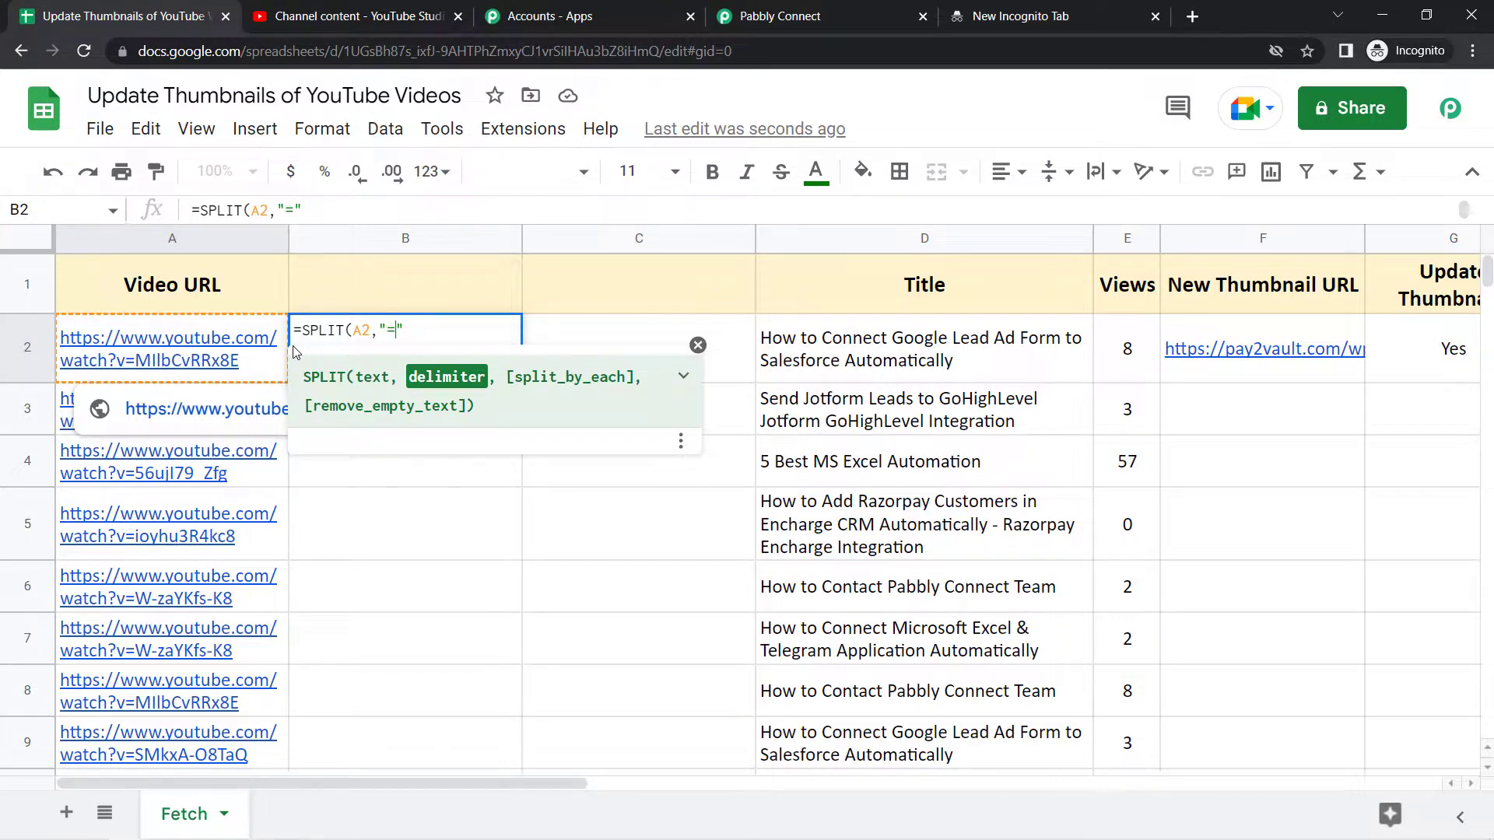
type(")")
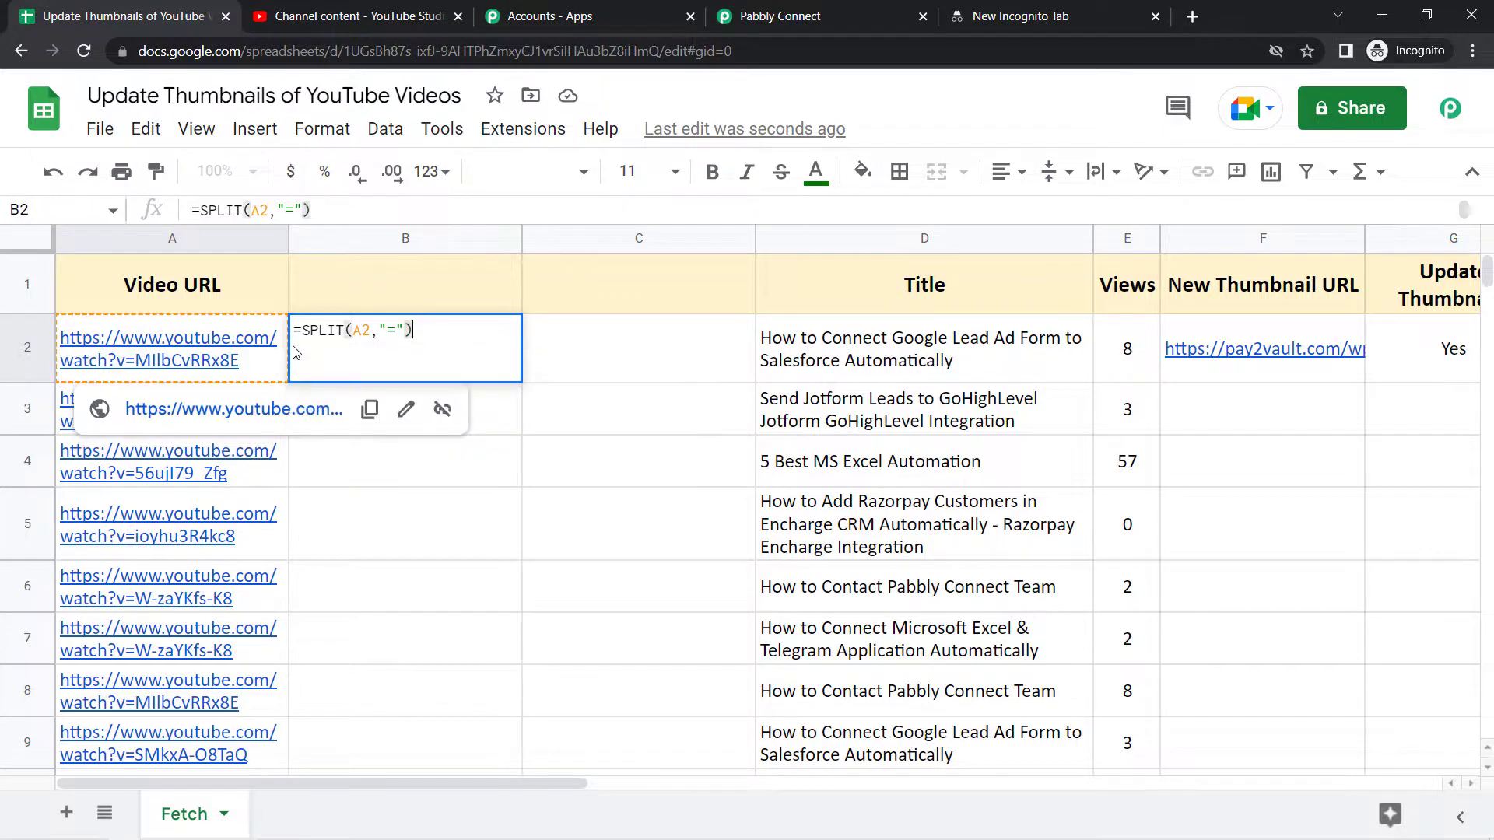
key("Return")
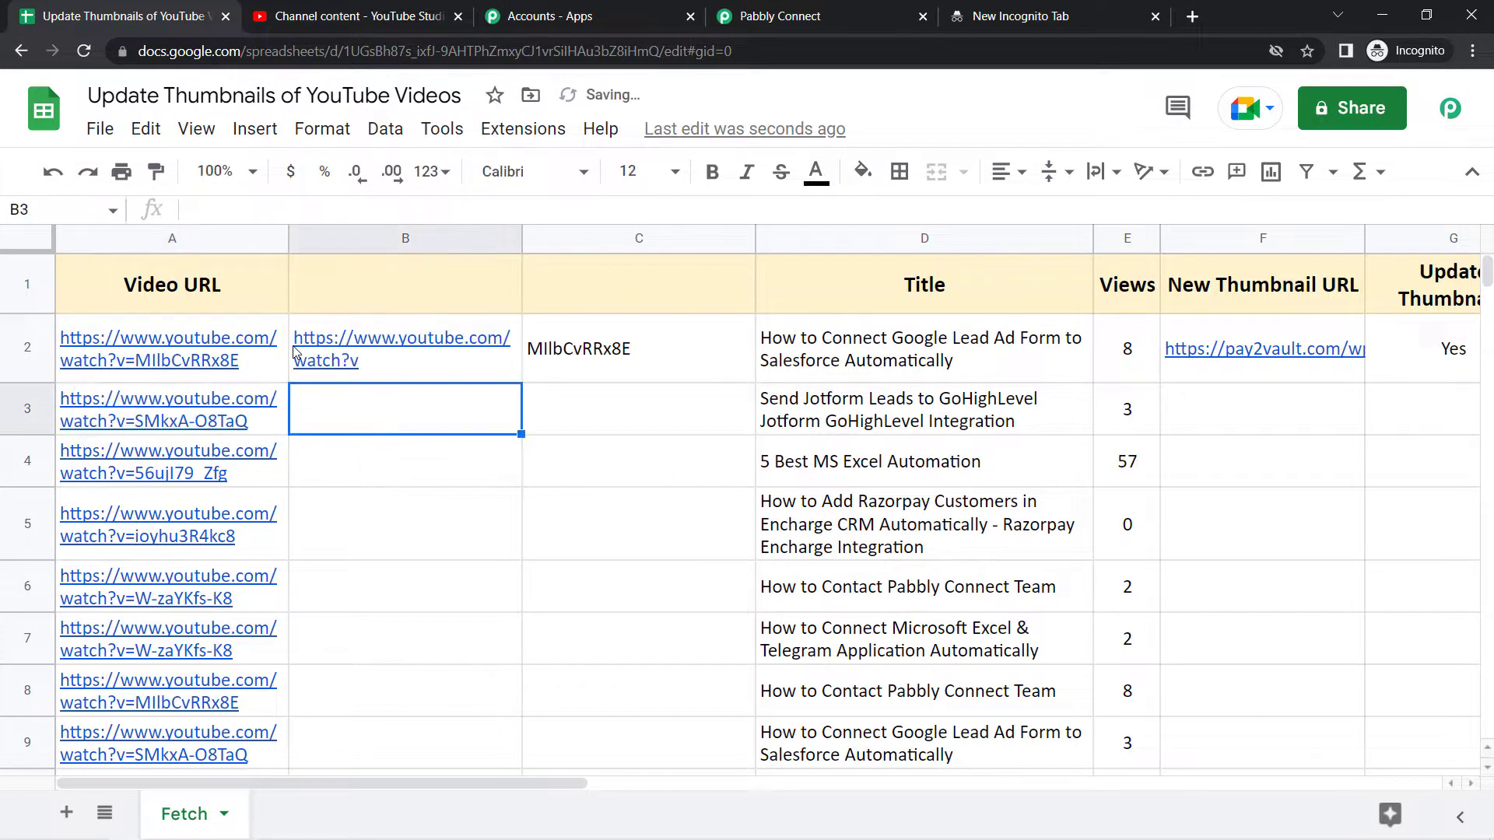
Label the two new columns "1st Part of URL" in B1 and "Video ID" in C1.
left_click(575, 334)
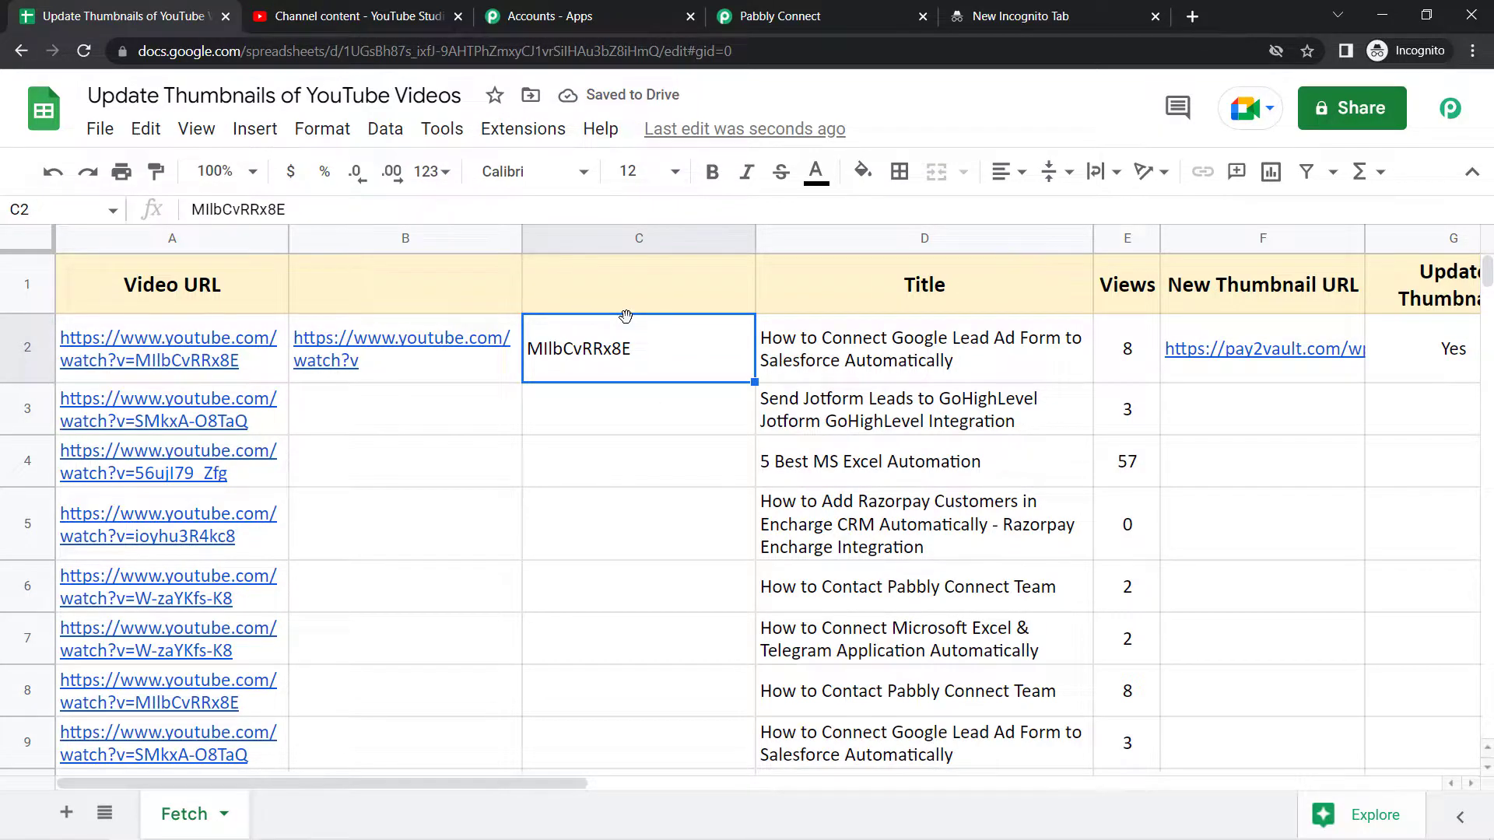
double_click(460, 298)
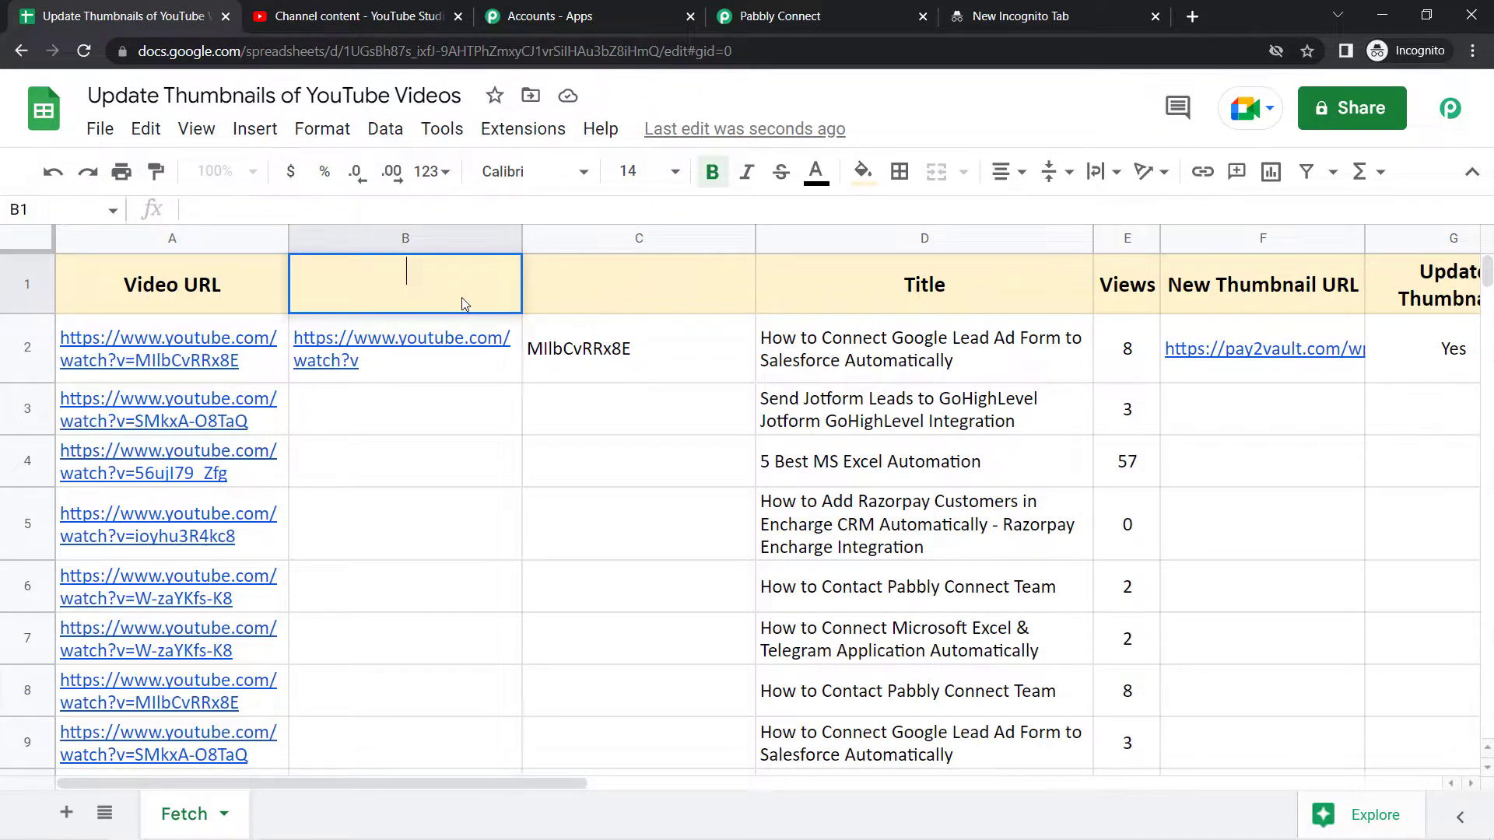
type("1st Part ")
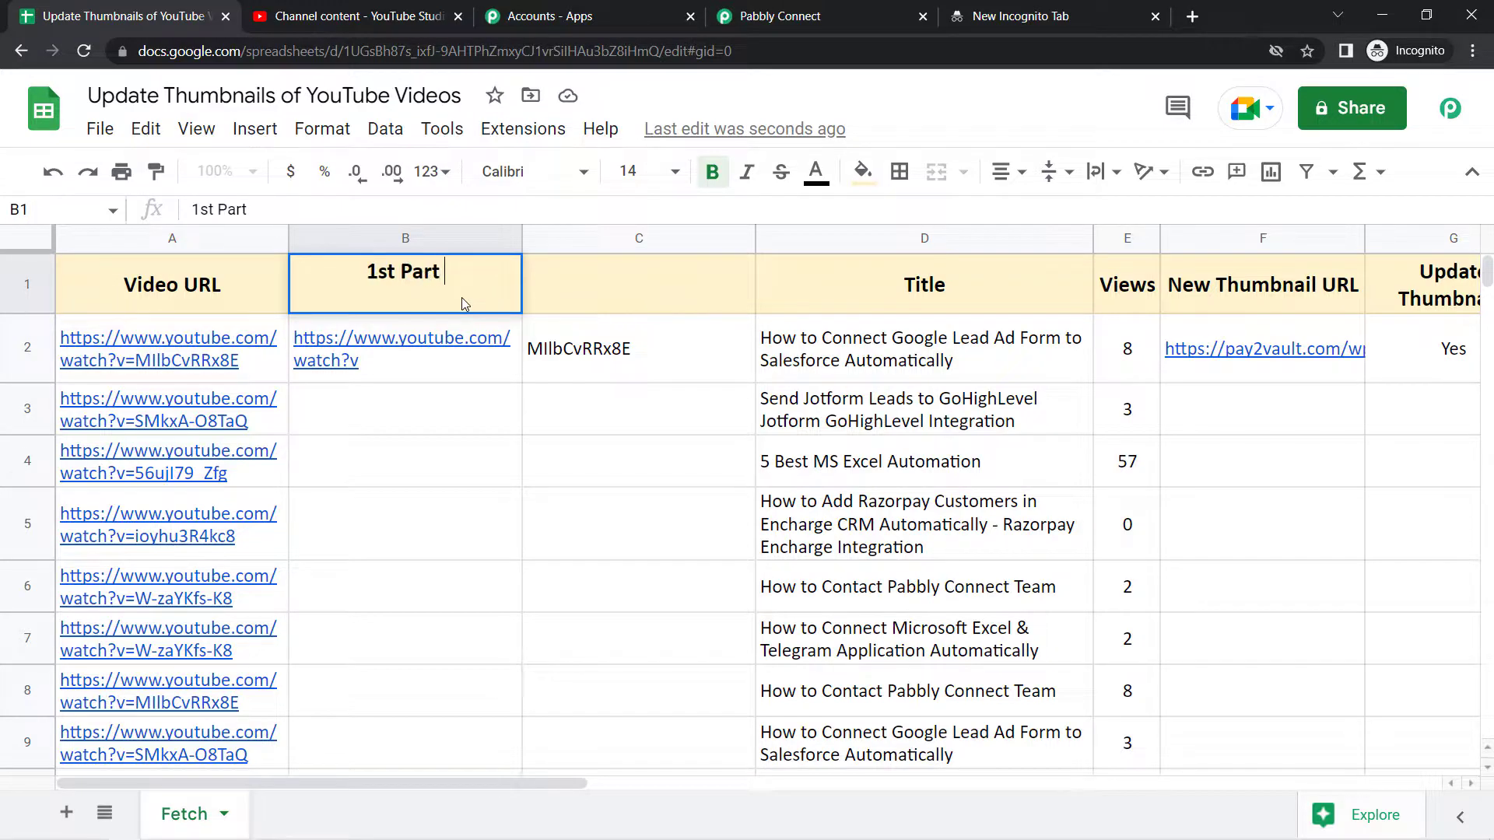
type("of URL")
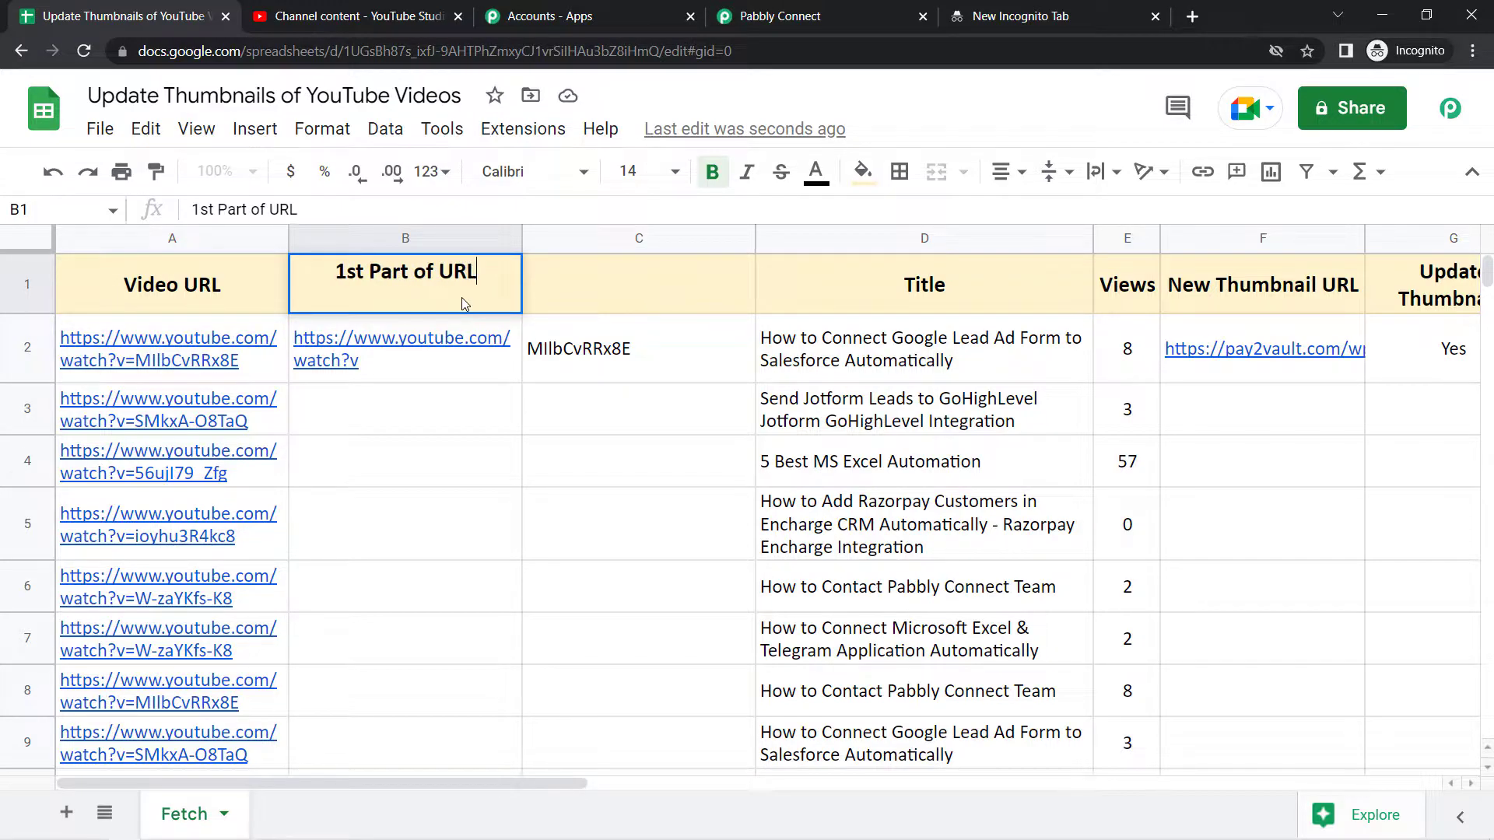
triple_click(425, 269)
left_click(451, 459)
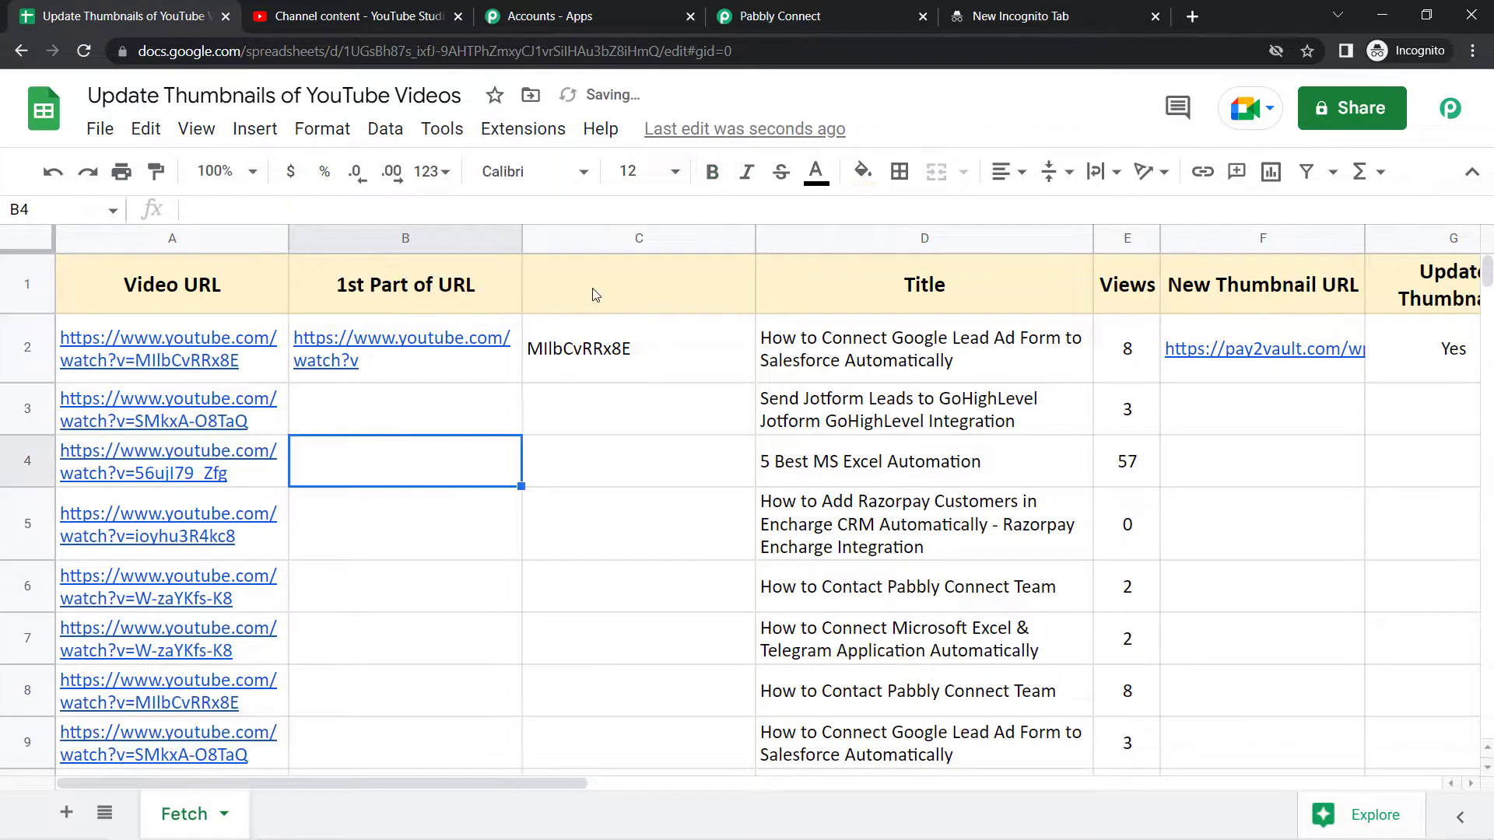
double_click(597, 296)
type("Video ID")
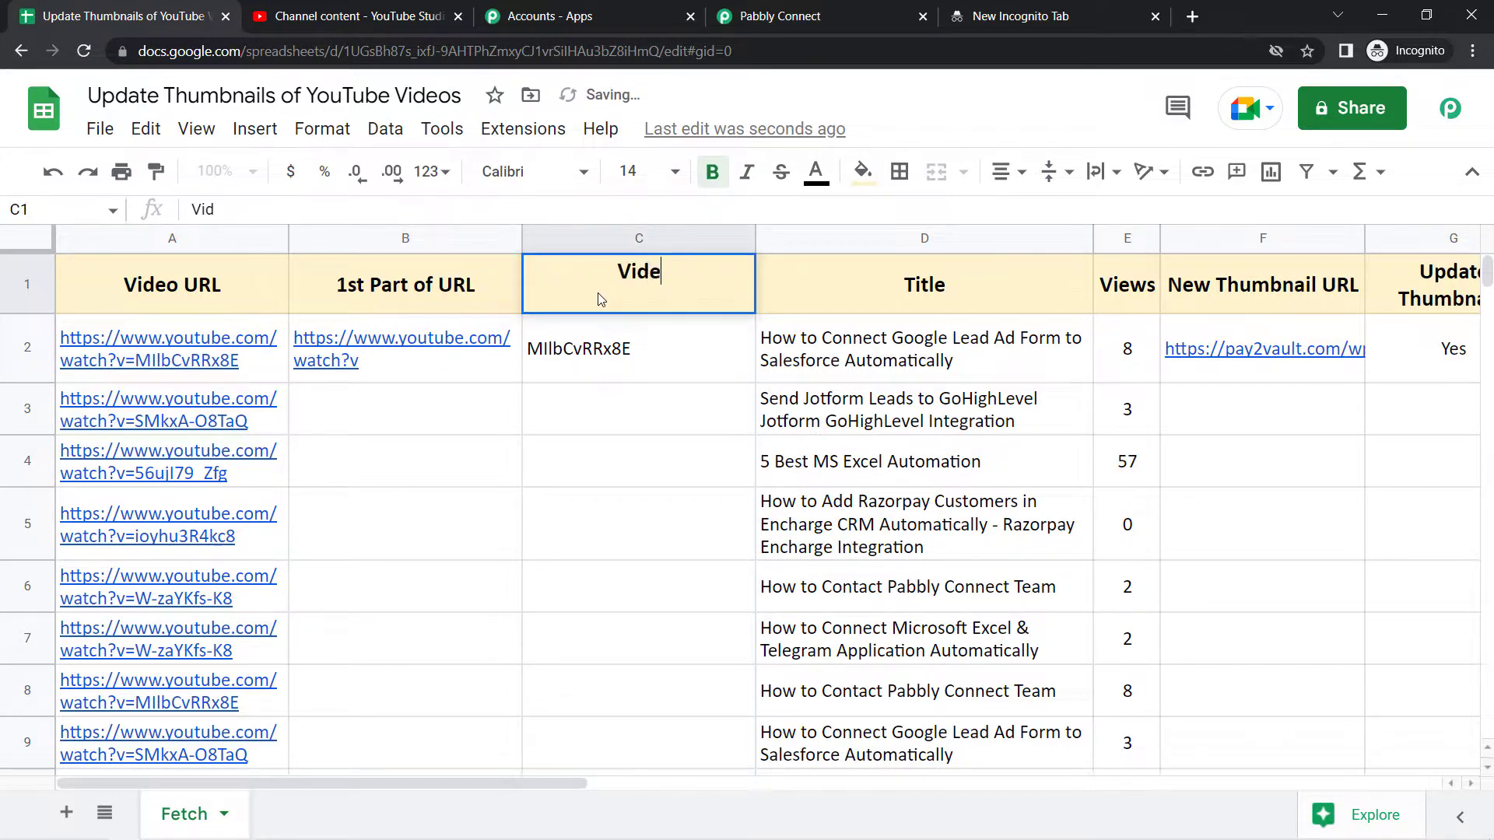
key("Return")
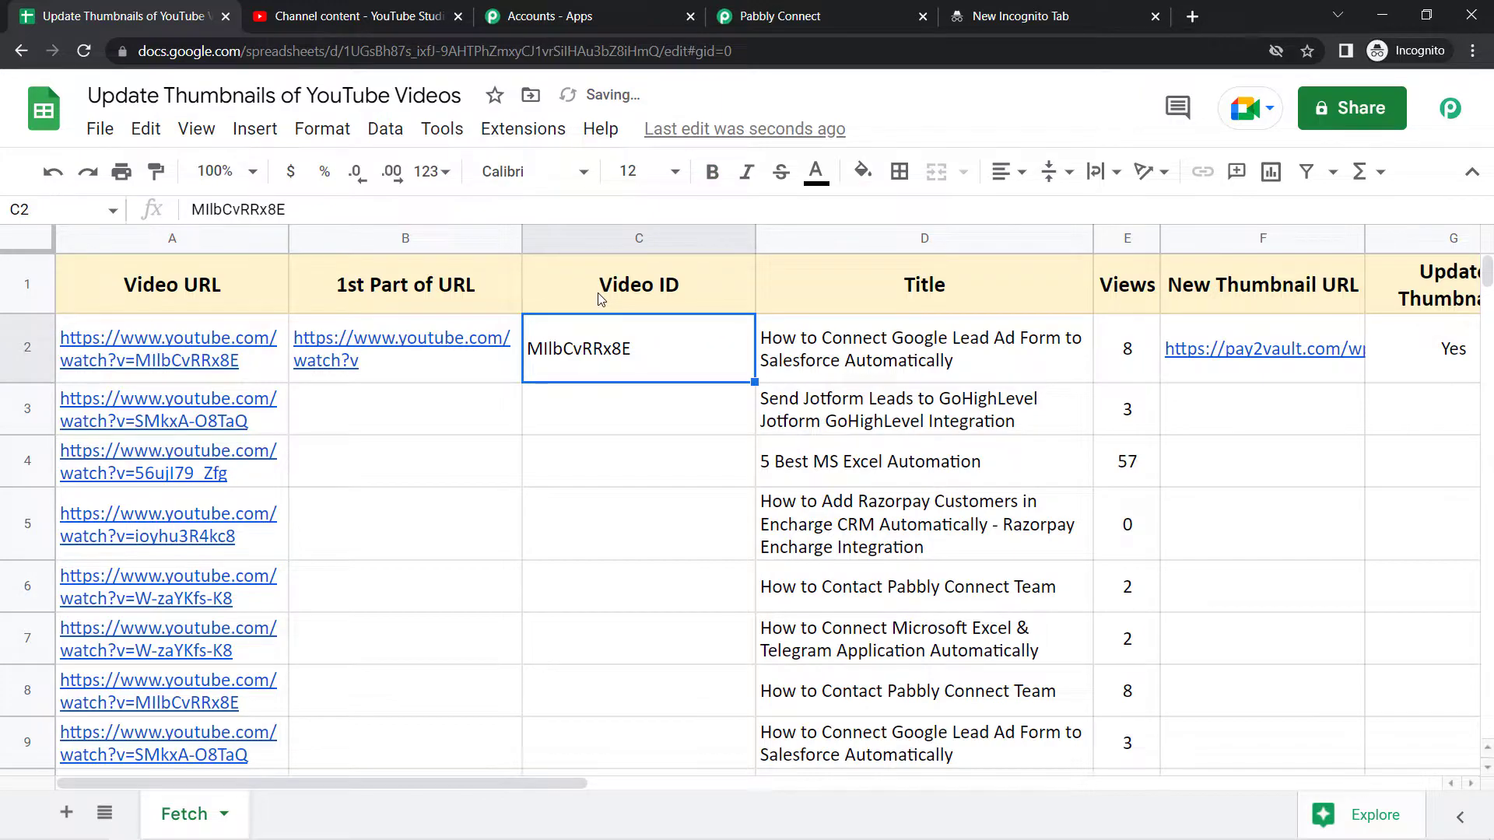
Center the split URL part and video ID horizontally in cells B2:C2.
left_click(404, 348)
left_click(622, 349, "shift")
left_click(1020, 177)
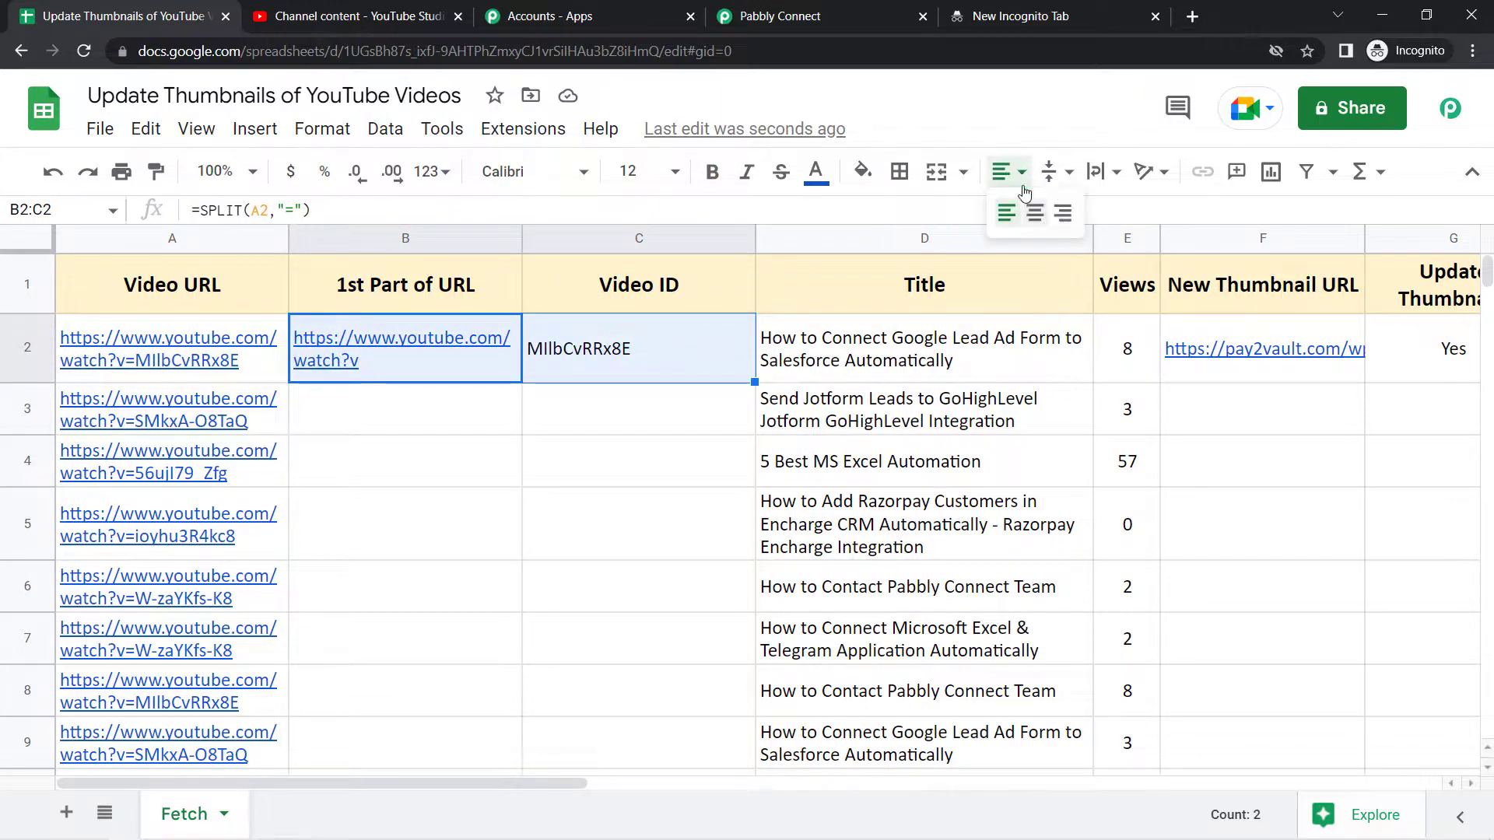
left_click(1035, 213)
left_click(551, 476)
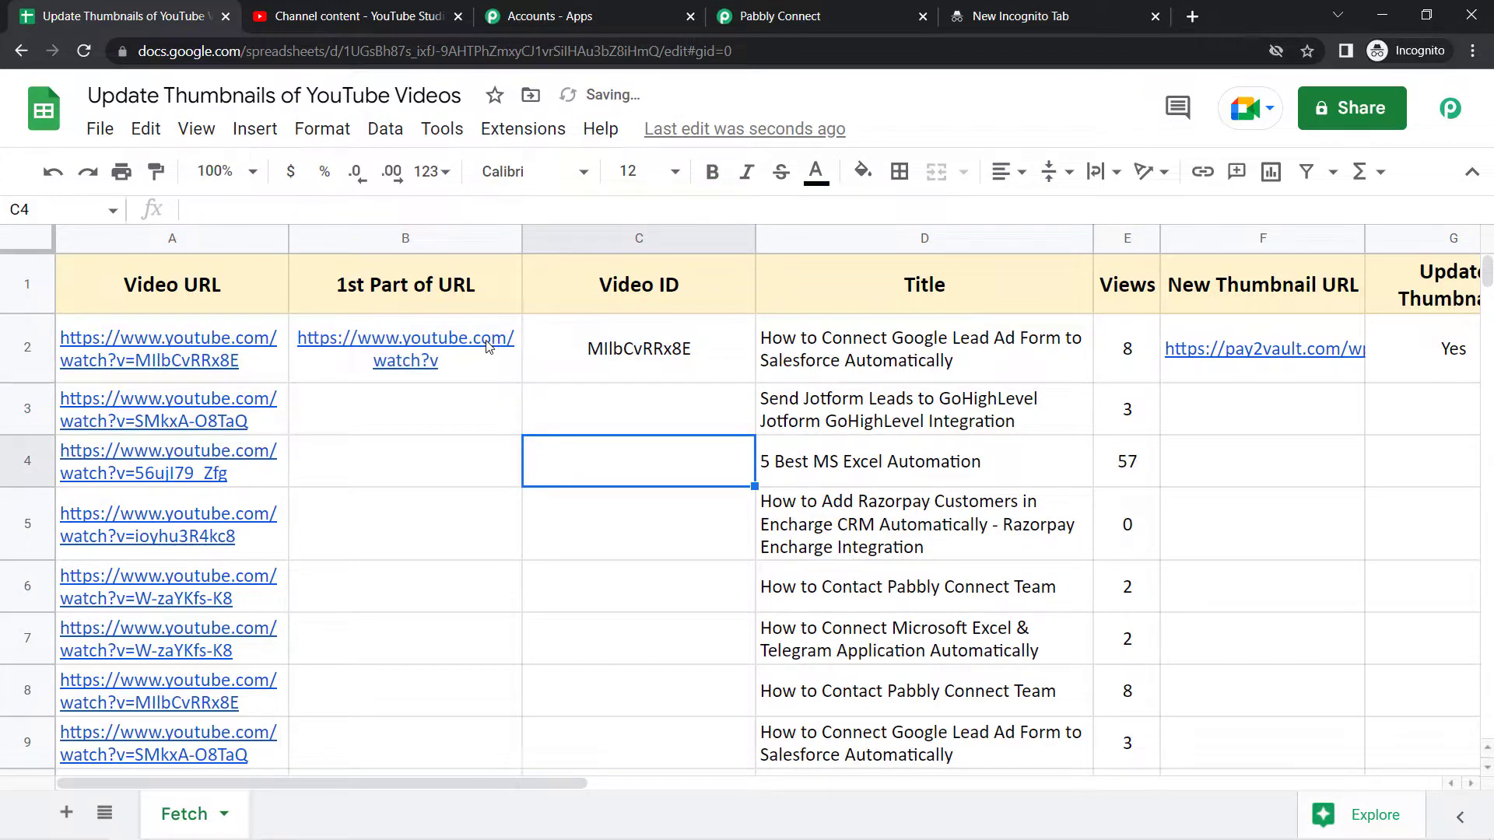
Fill the SPLIT formula from B2 down through row 76, and check the split results in the rows that contain video URLs.
left_click(515, 378)
left_click_drag(521, 382, 486, 786)
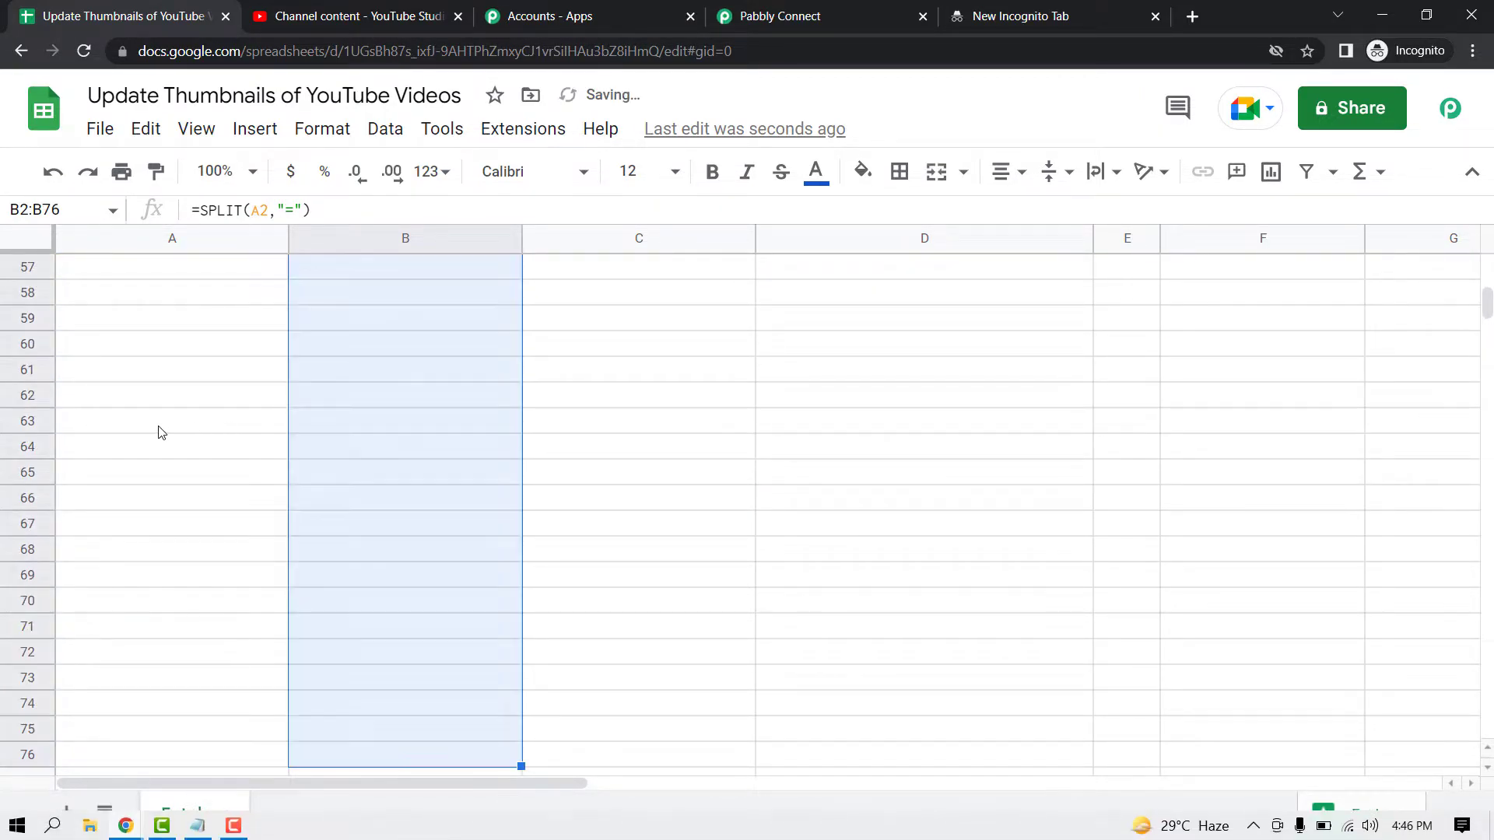
left_click(190, 424)
left_click(201, 391)
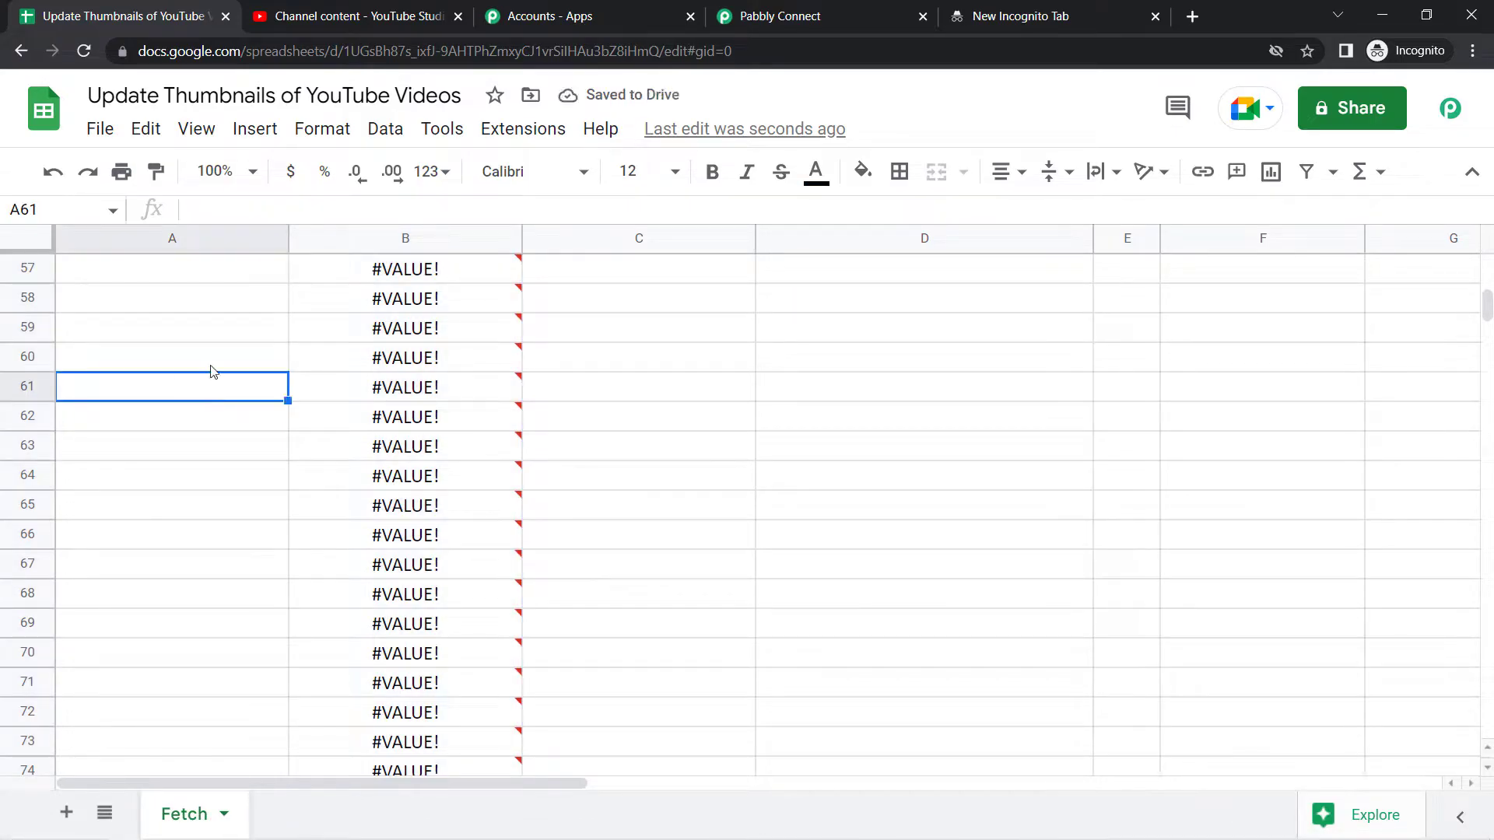
left_click(322, 8)
left_click(174, 24)
left_click_drag(1486, 311, 1487, 290)
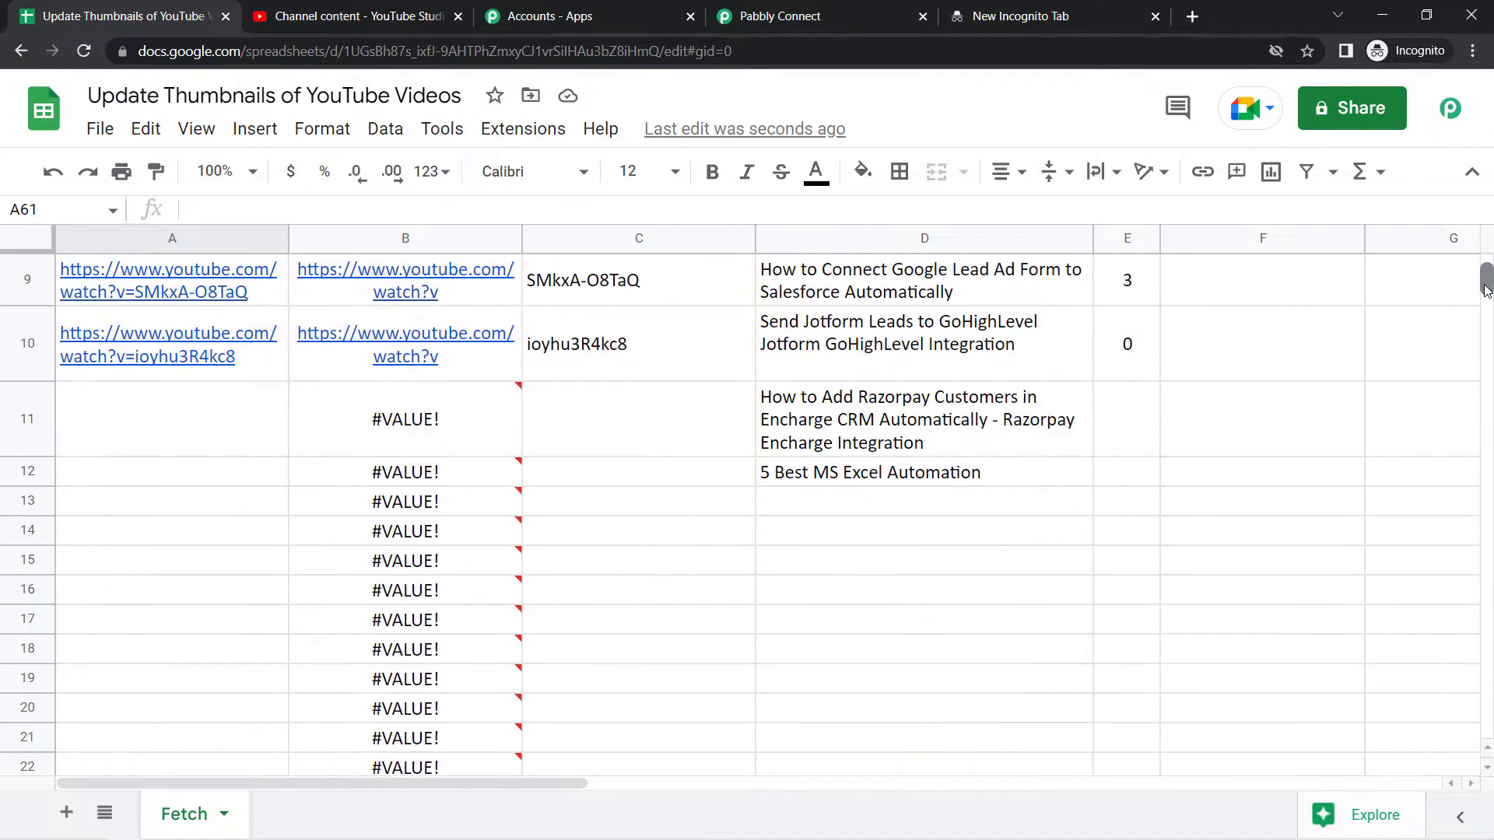
Test the split formula by copying the video URL from A10 into A16, and clear the pasted URL.
left_click(185, 348)
key("ctrl+c")
left_click(168, 604)
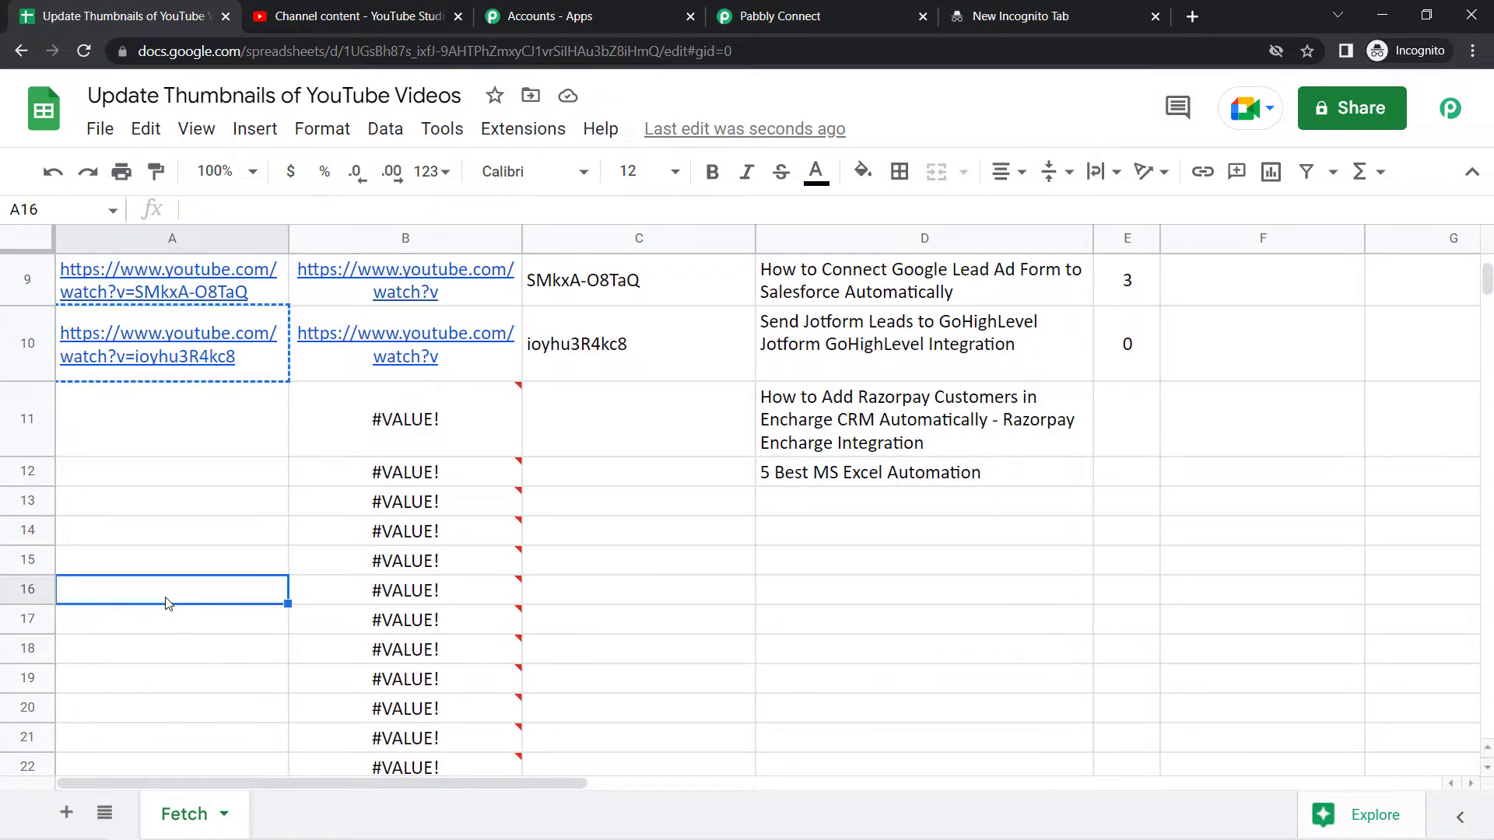
key("ctrl+v")
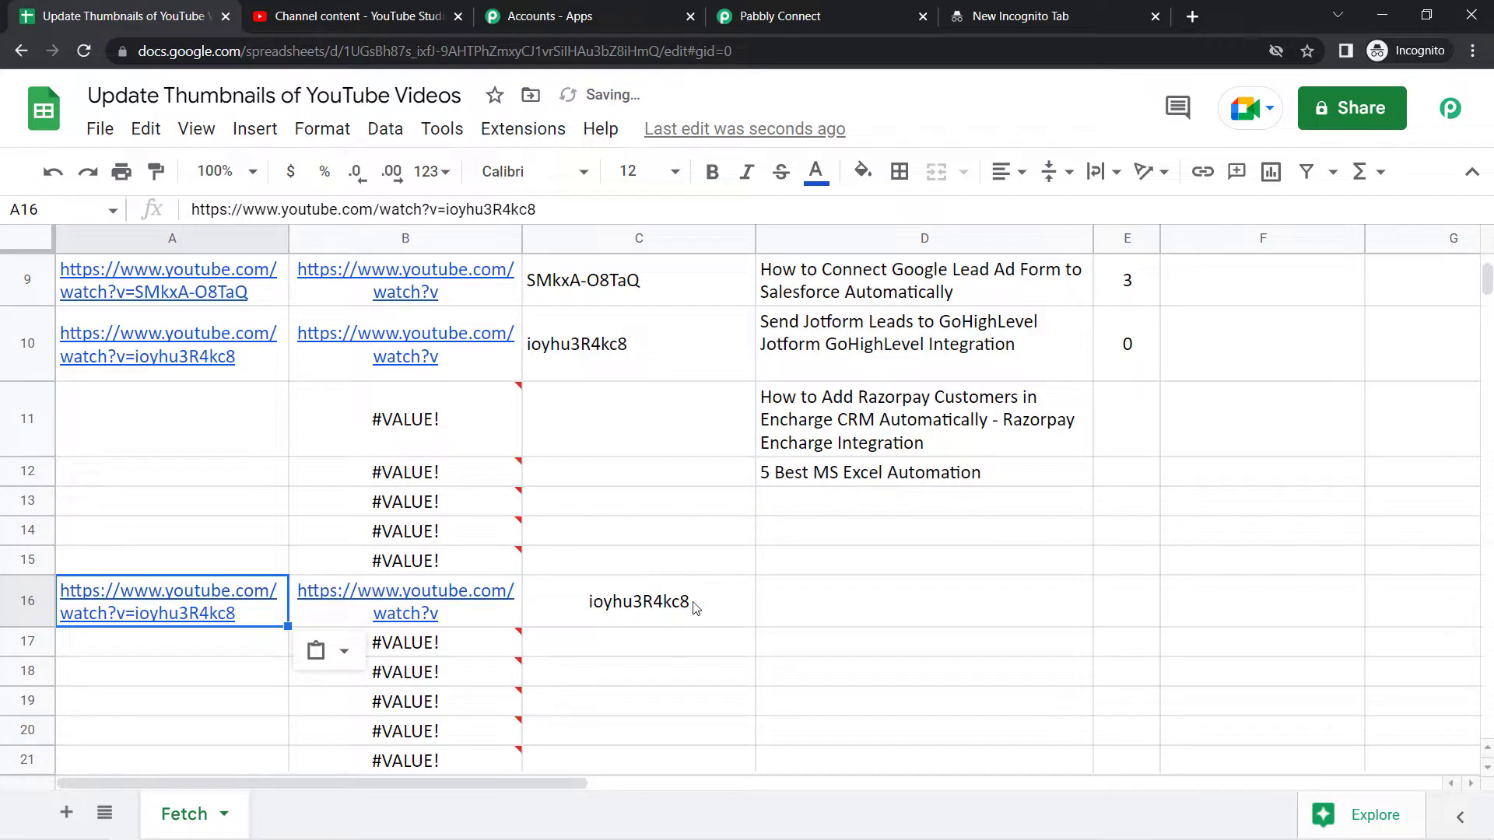
left_click_drag(113, 561, 150, 681)
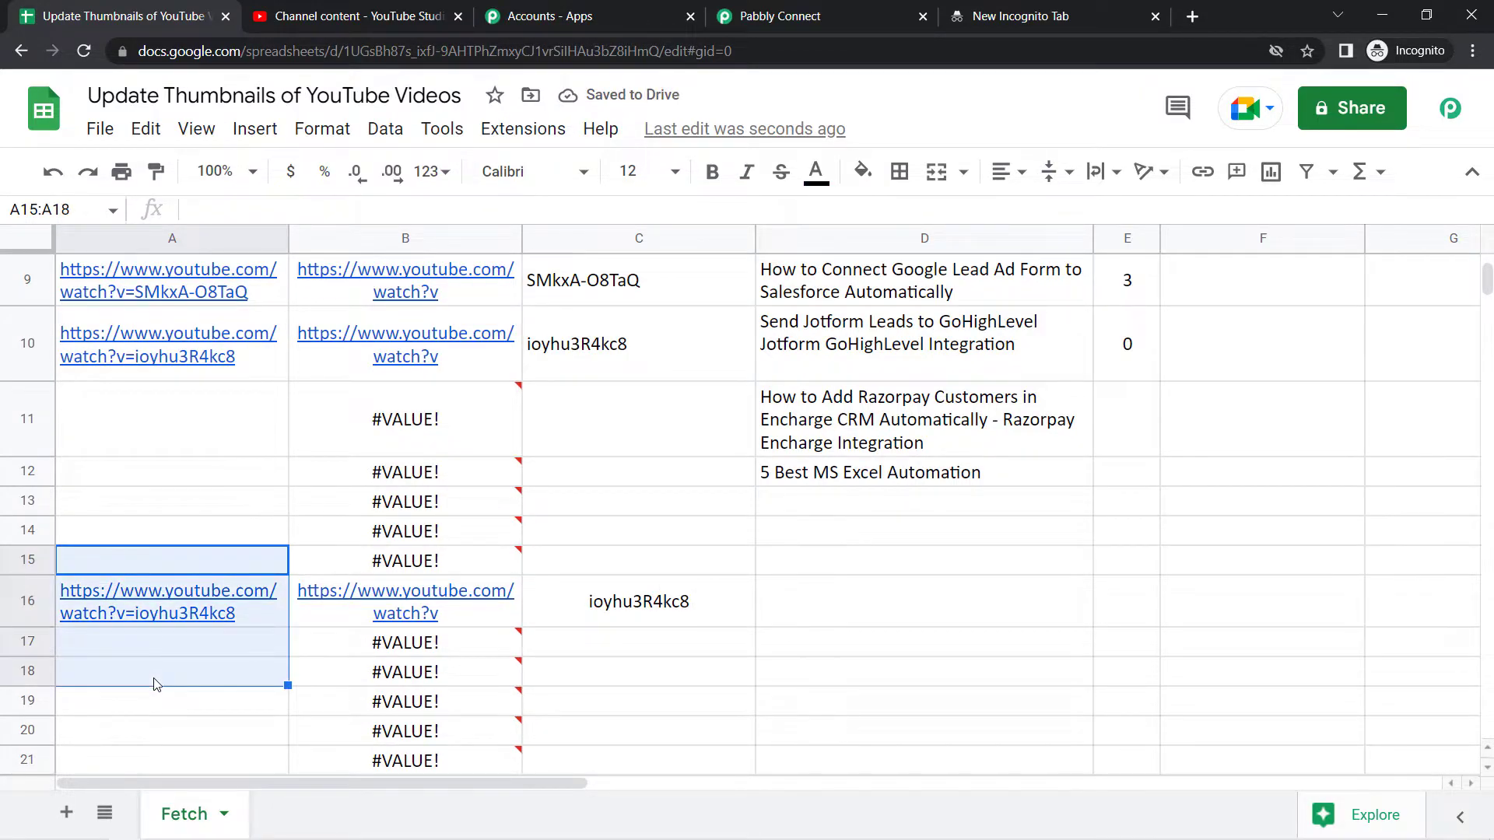
key("Delete")
left_click(224, 507)
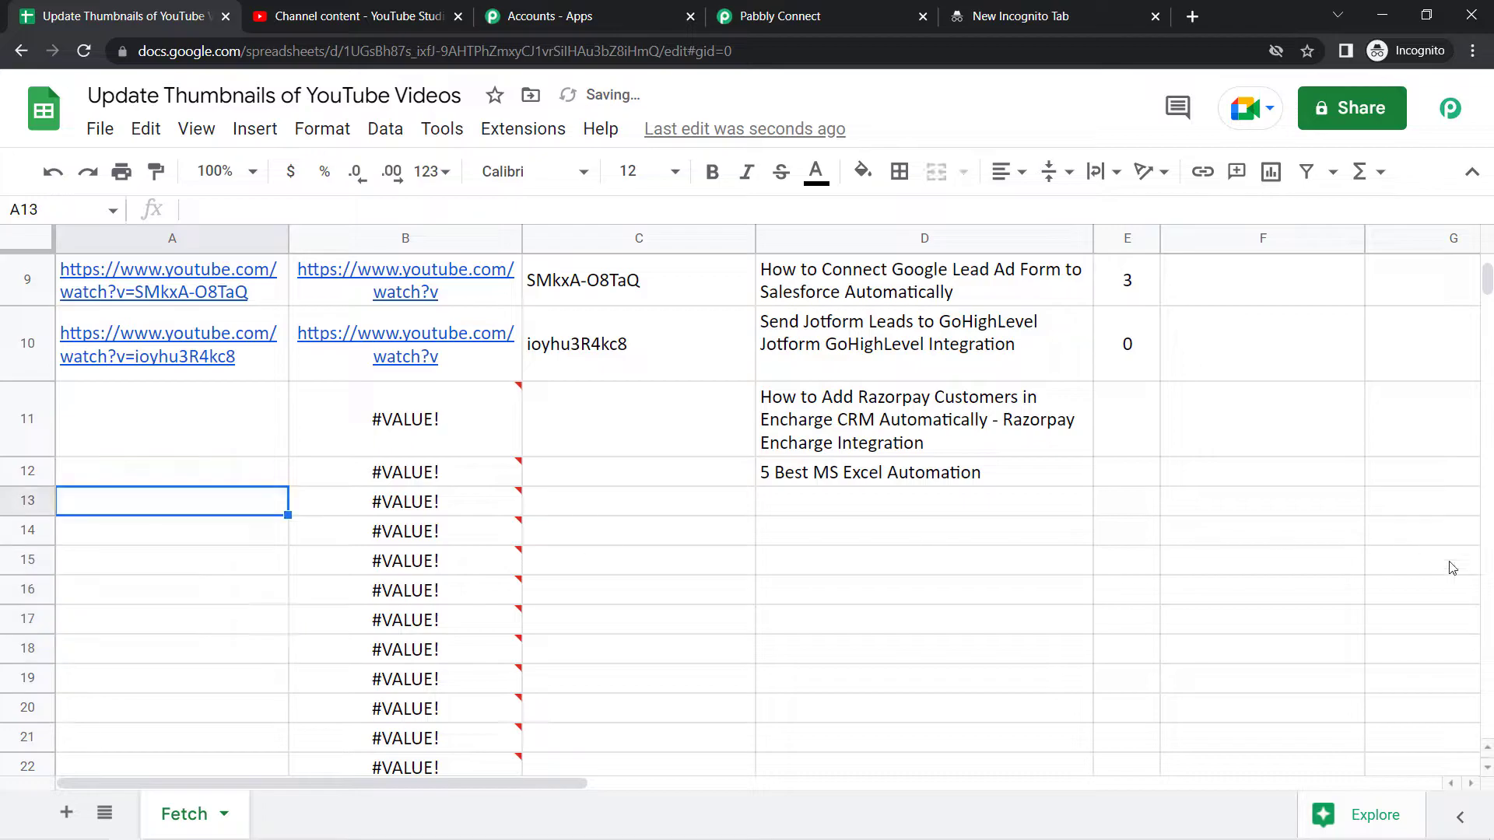
Extend the SPLIT formula in column B from row 76 down through row 130.
left_click_drag(1488, 284, 1489, 315)
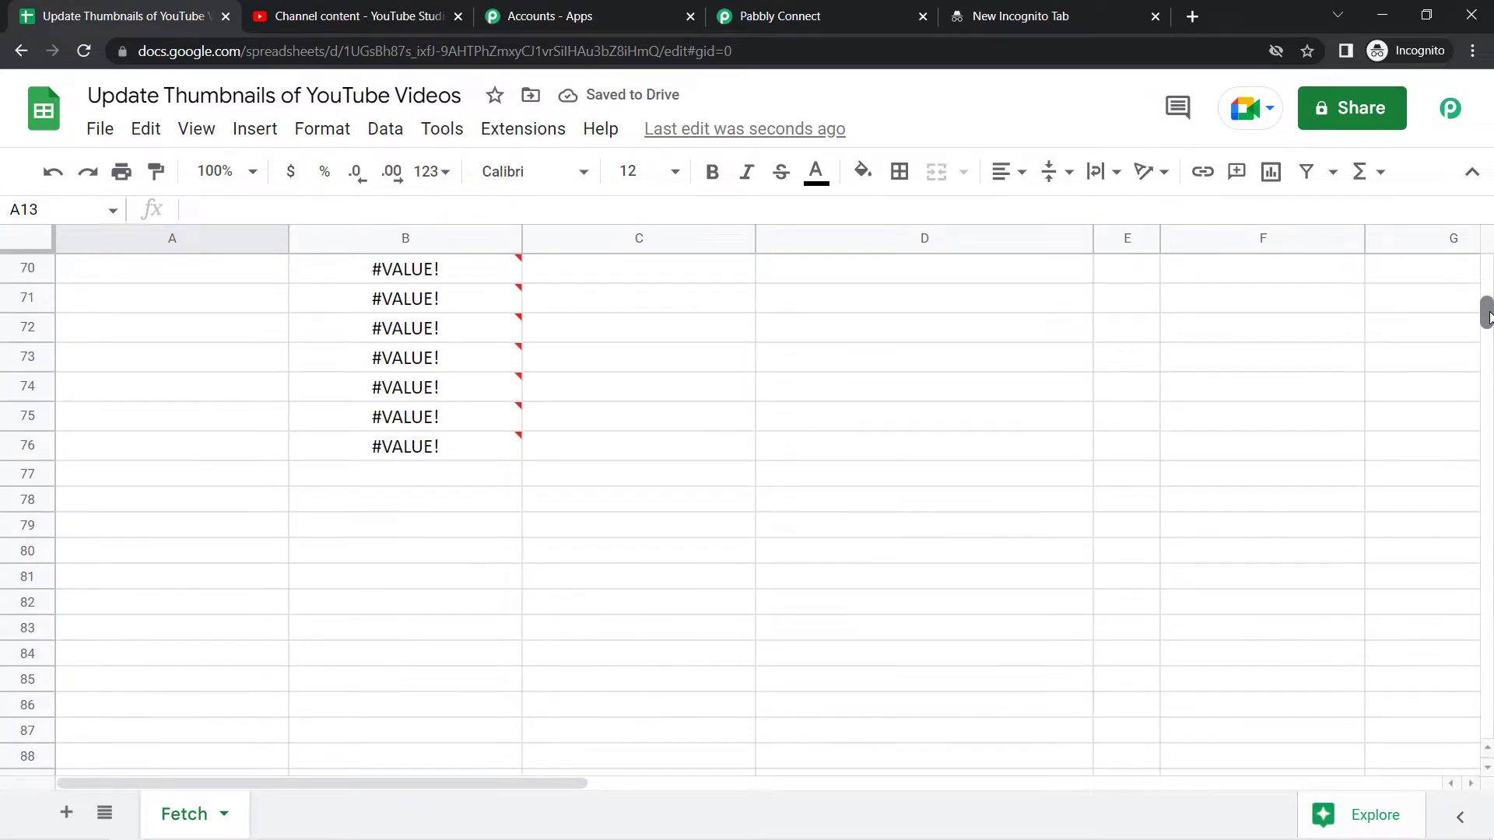
left_click(508, 450)
left_click_drag(521, 460, 220, 760)
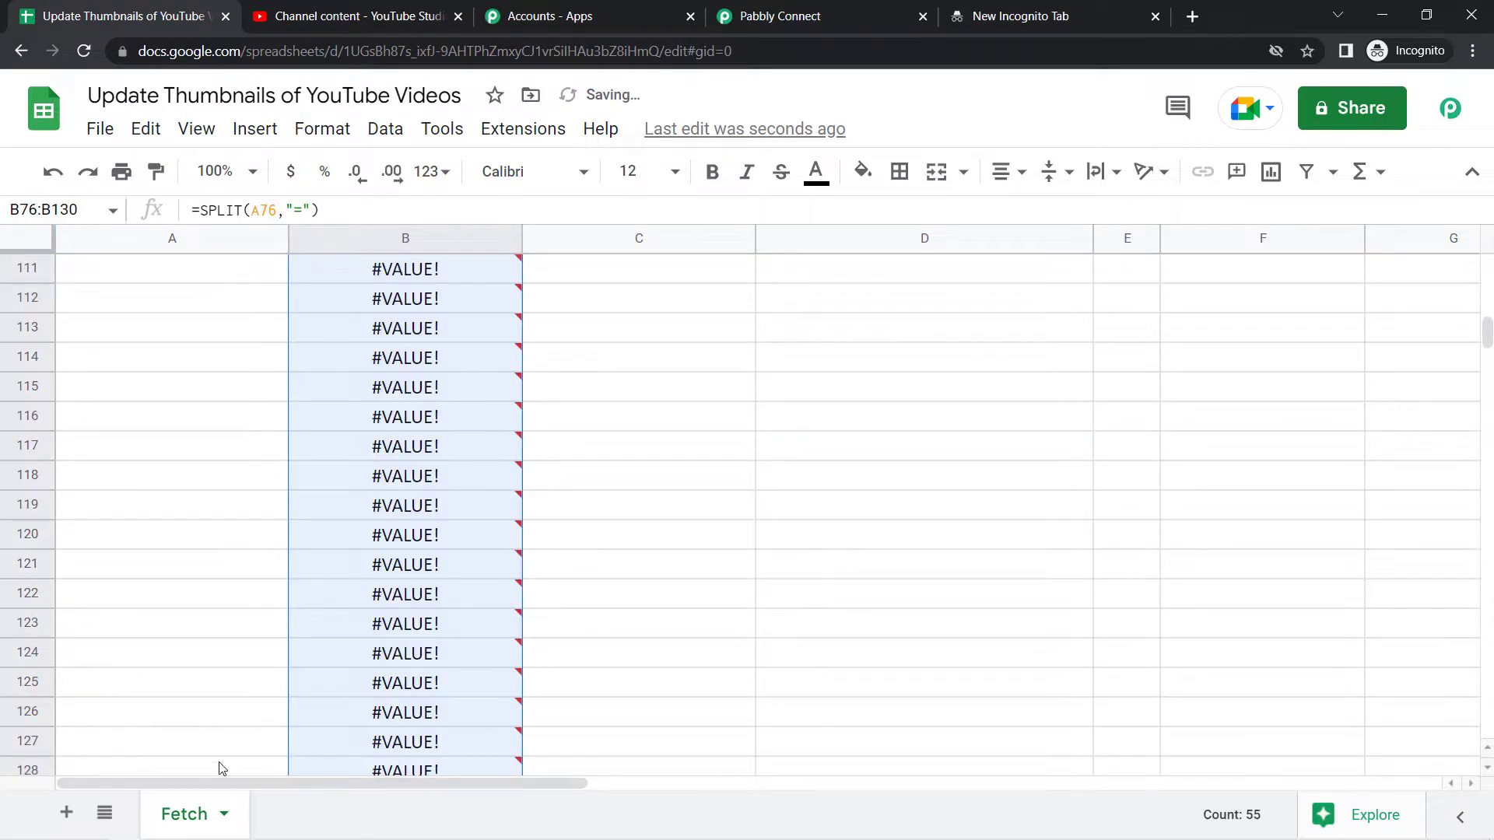
left_click(1258, 618)
left_click_drag(1488, 334, 1308, 232)
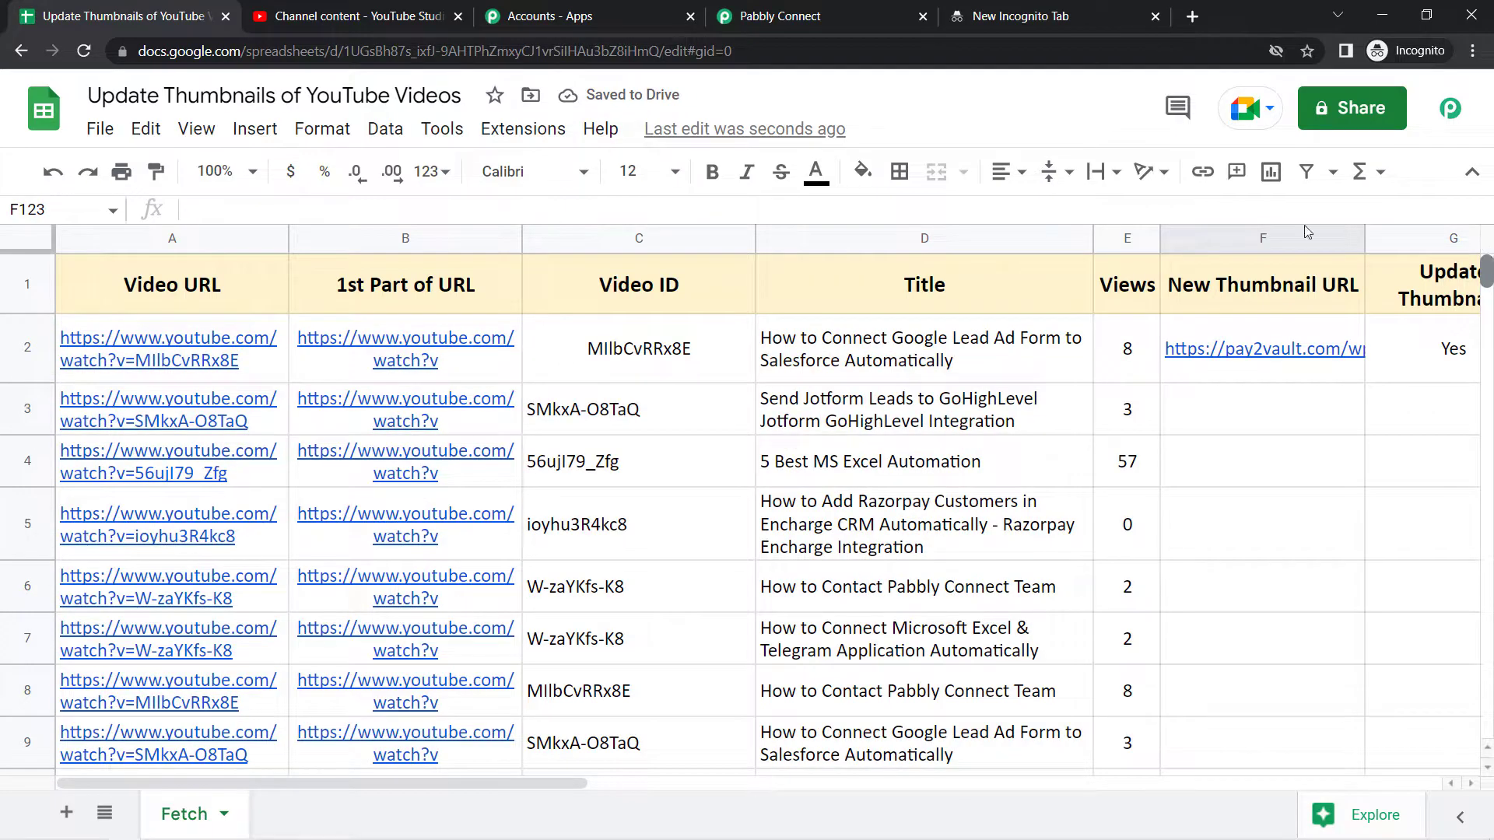
Hide column B, which holds the first part of the URL.
left_click(408, 239)
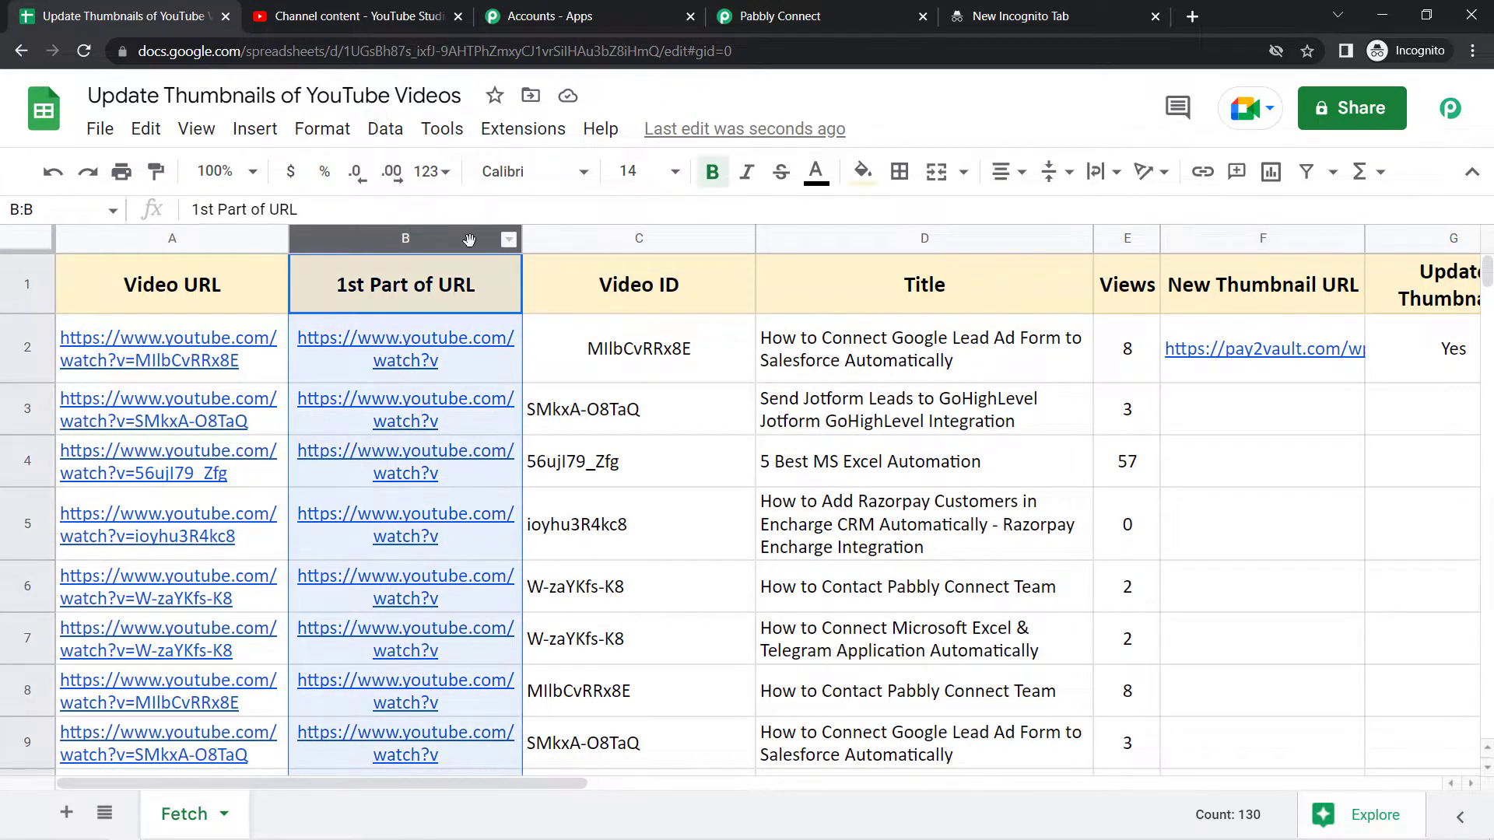
left_click(507, 241)
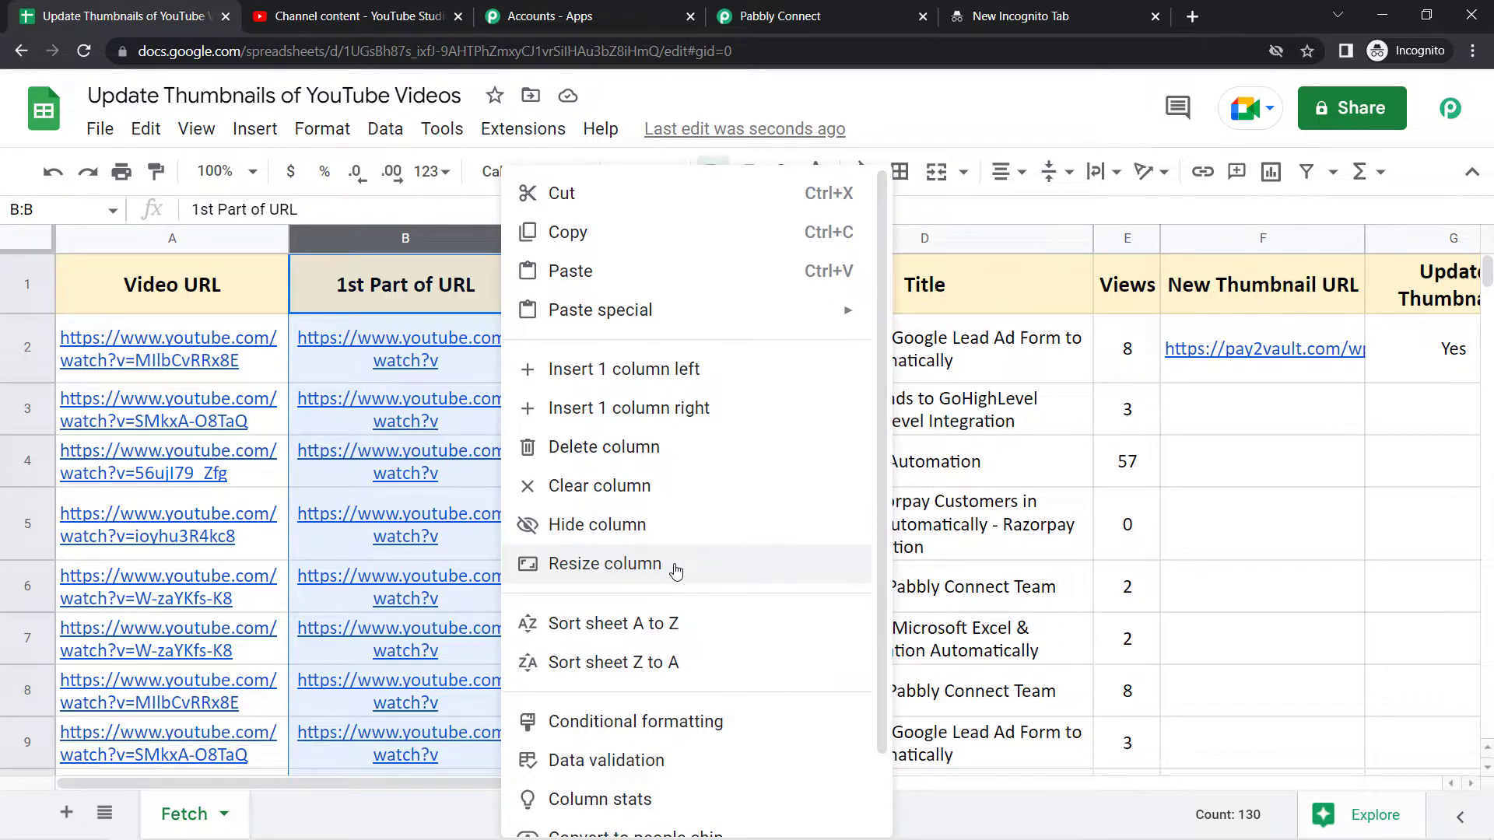
left_click(613, 527)
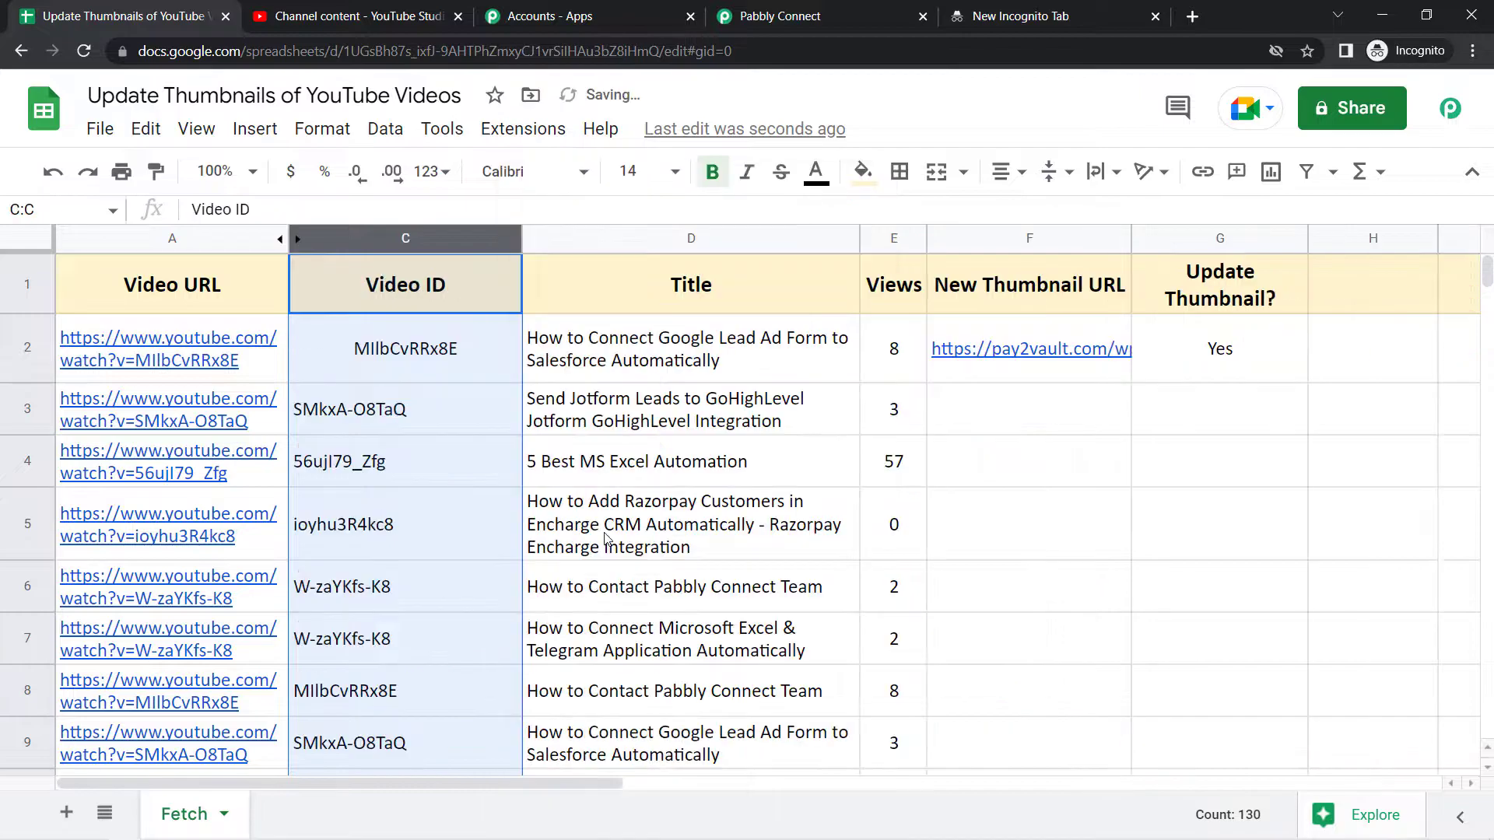
Narrow the Video ID column to fit its contents and center the whole column horizontally.
left_click(385, 437)
left_click_drag(520, 237, 411, 237)
left_click(350, 238)
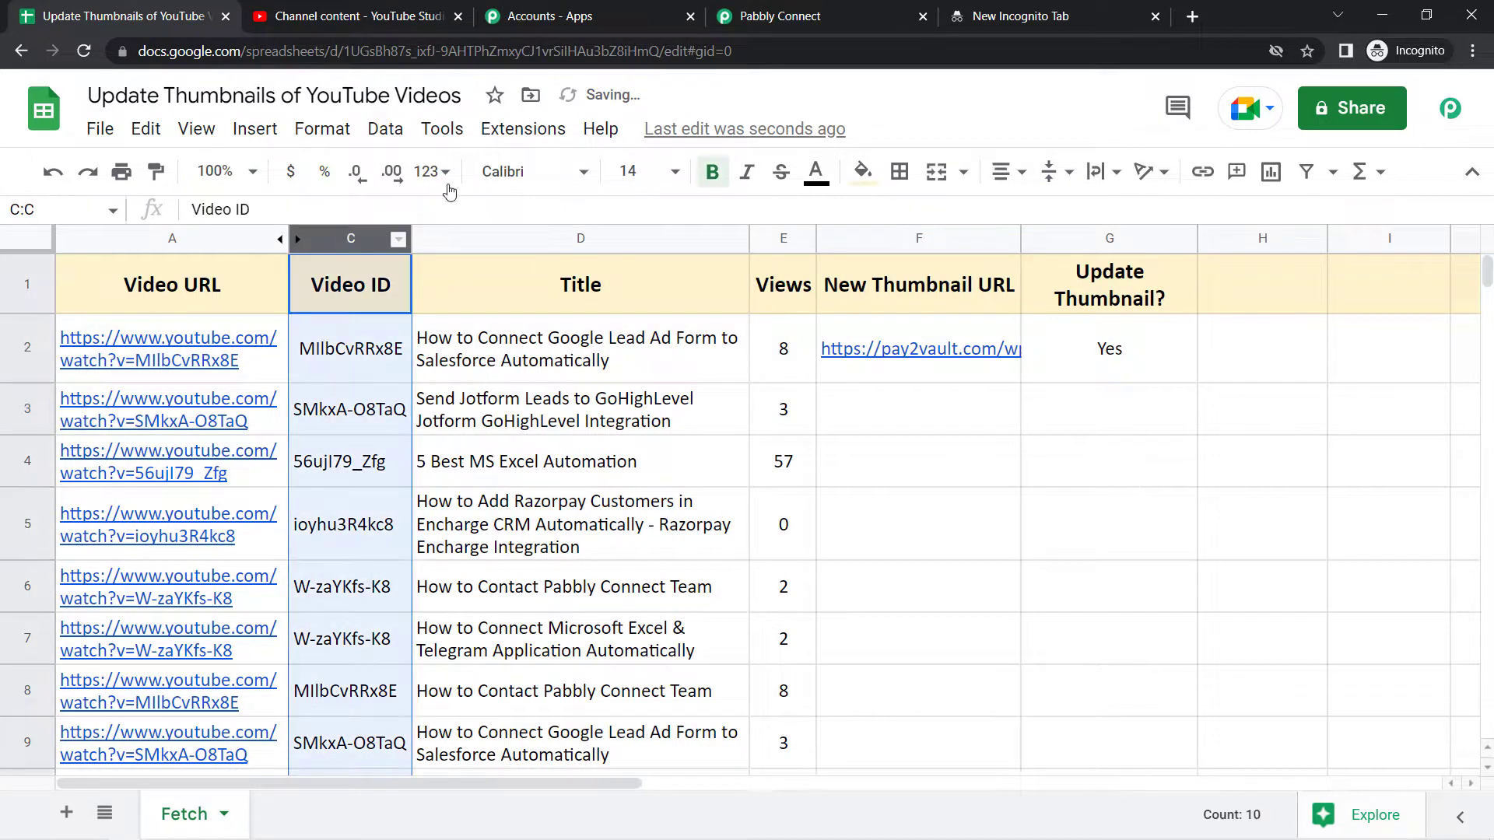
left_click(1003, 171)
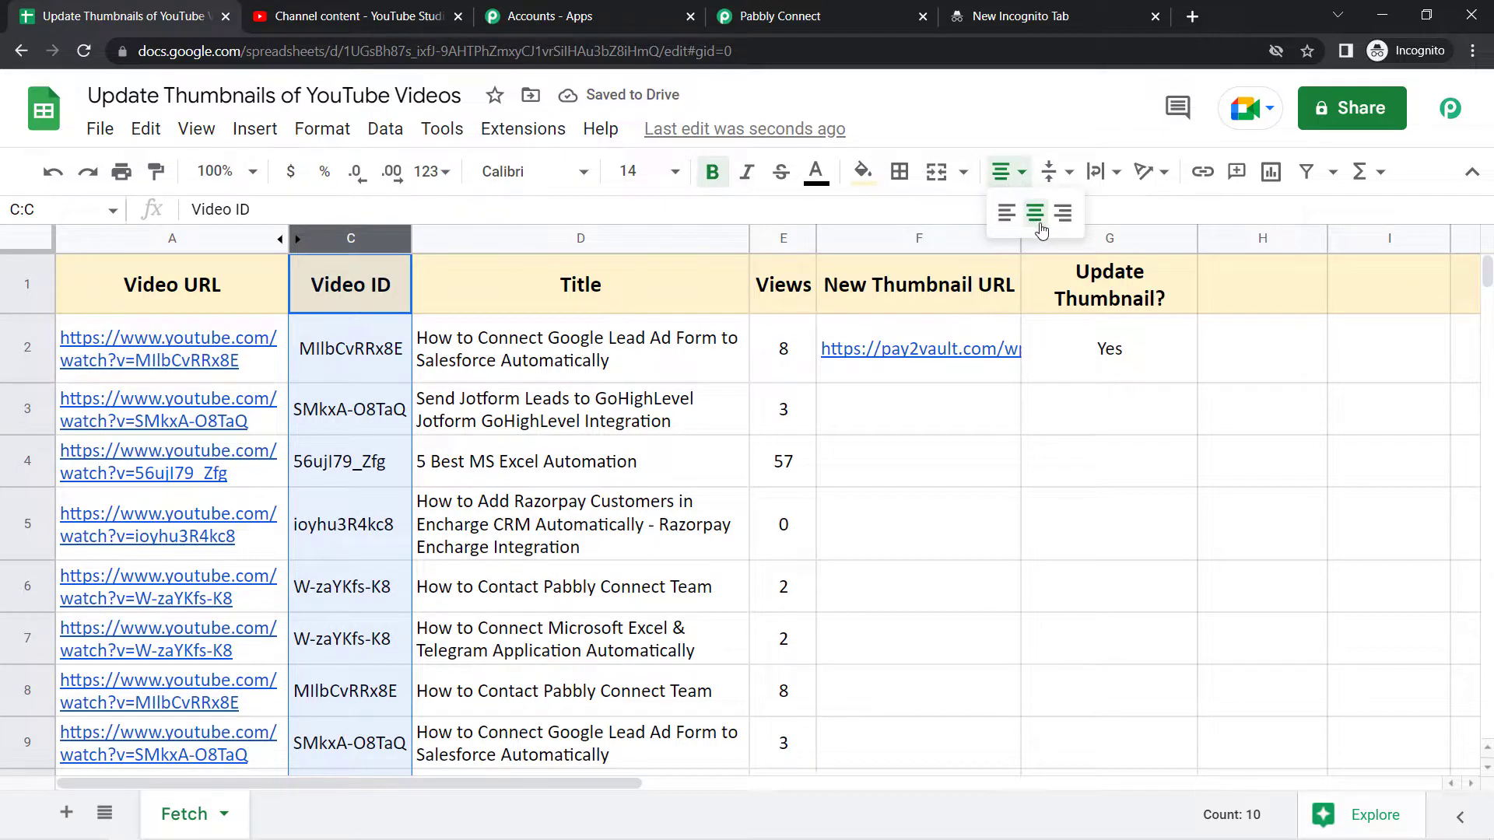
left_click(1035, 212)
left_click(572, 381)
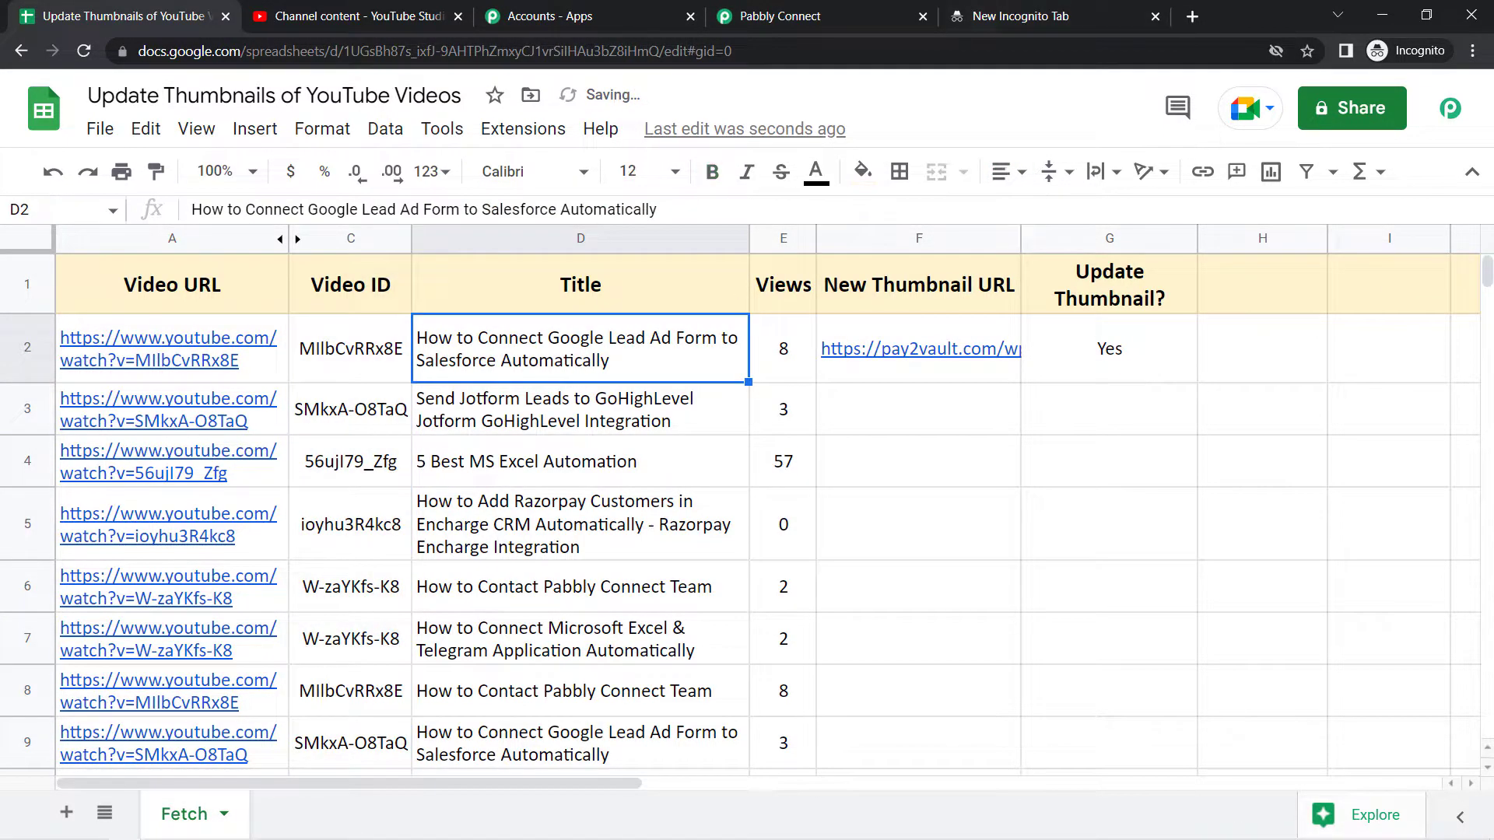
left_click(1108, 539)
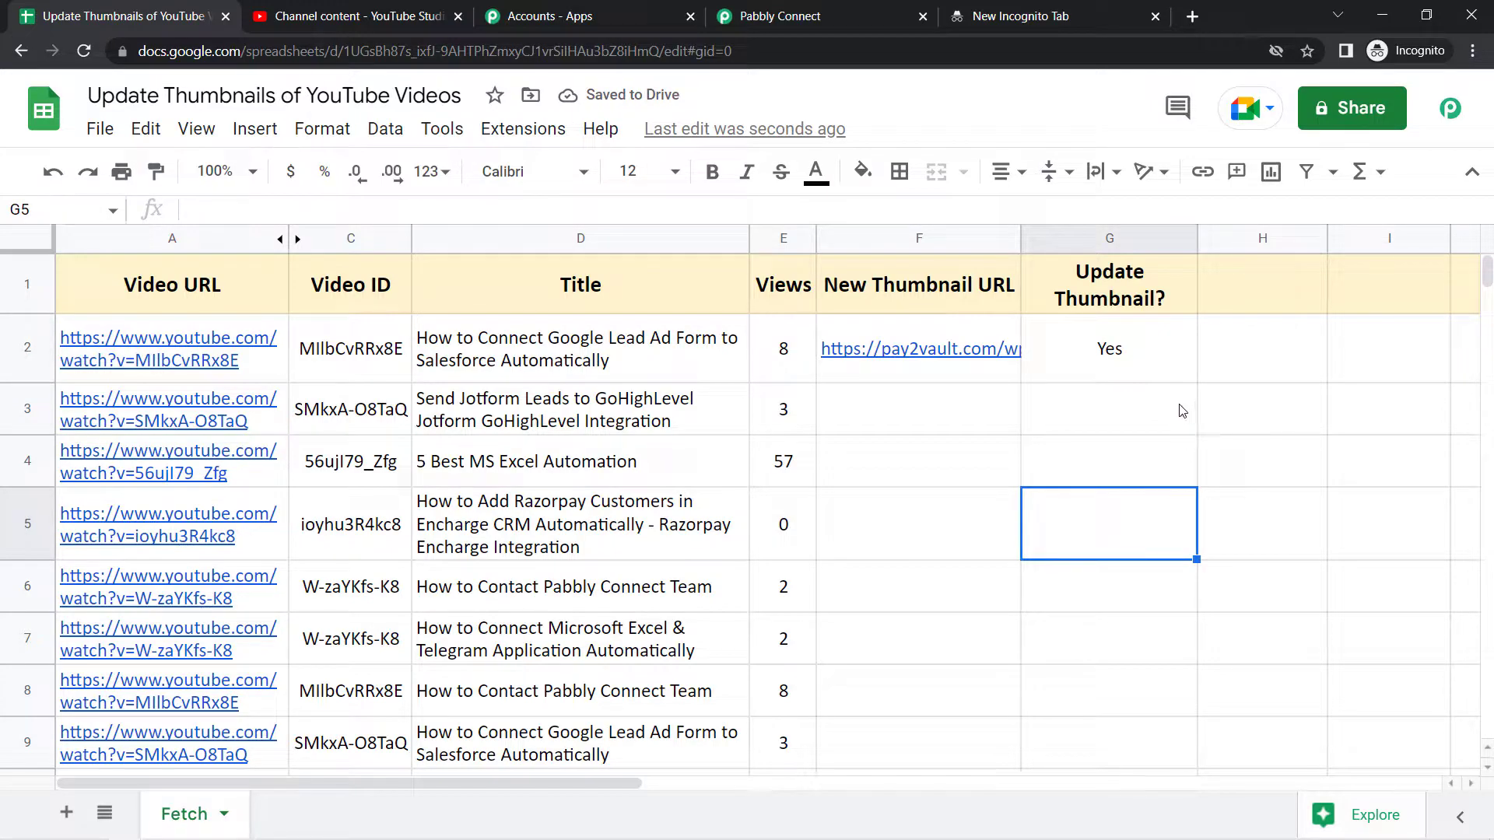
left_click(727, 454)
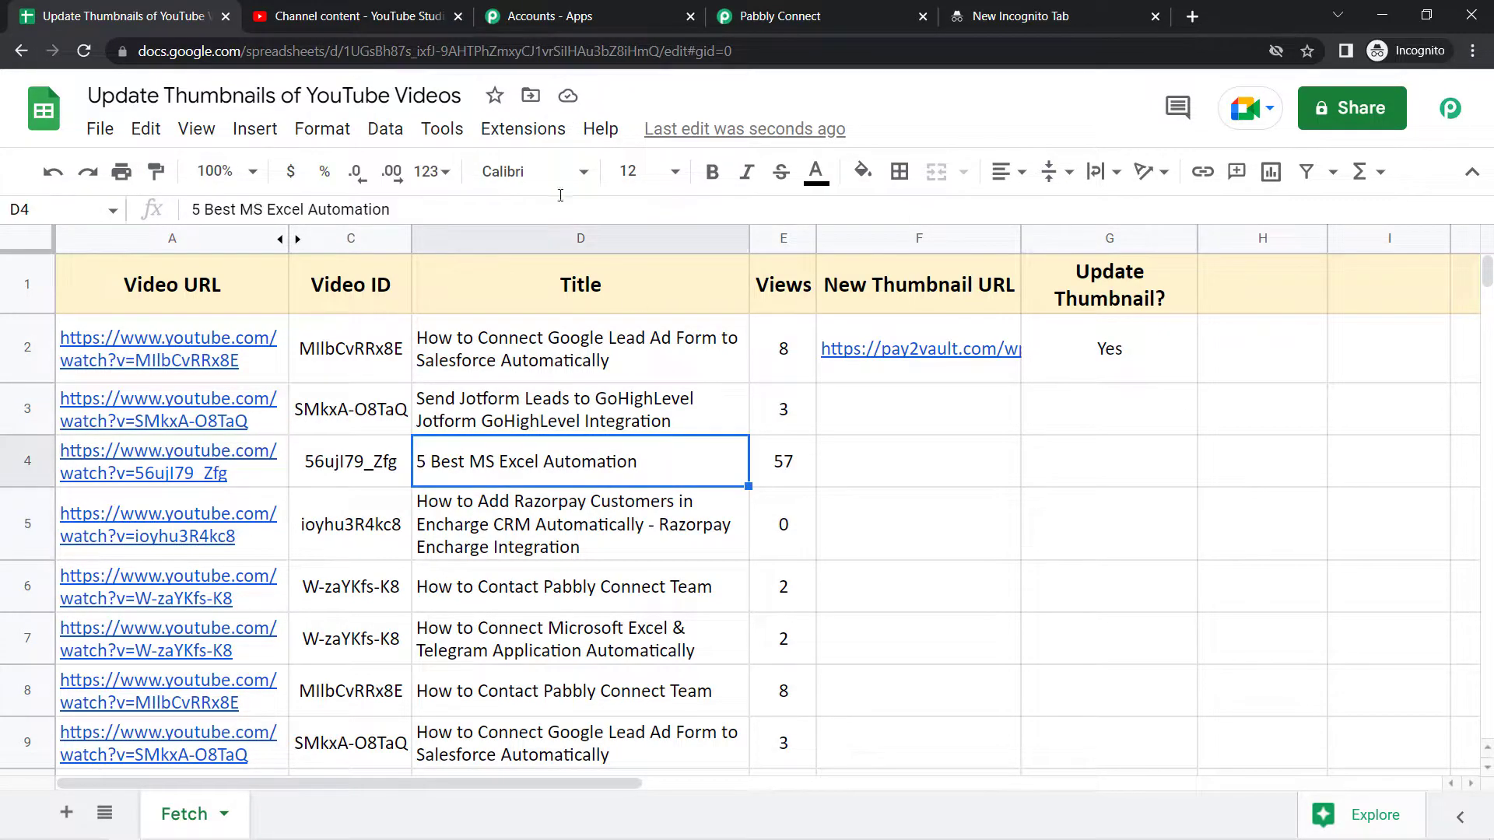
Review the webhook URL and trigger column in the initial setup of the Pabbly Connect Webhooks add-on.
left_click(522, 130)
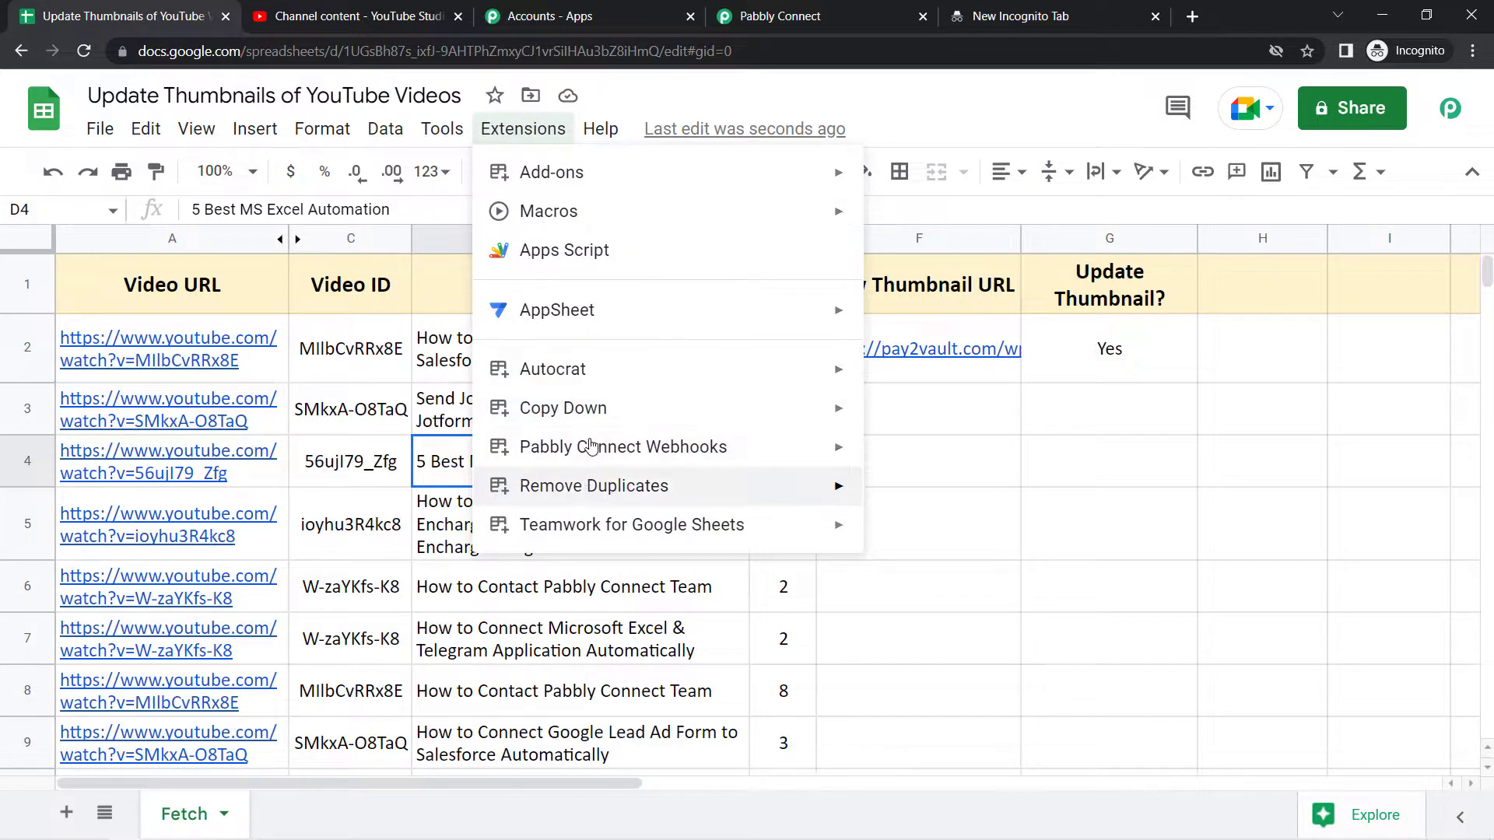
mouse_move(700, 446)
left_click(941, 455)
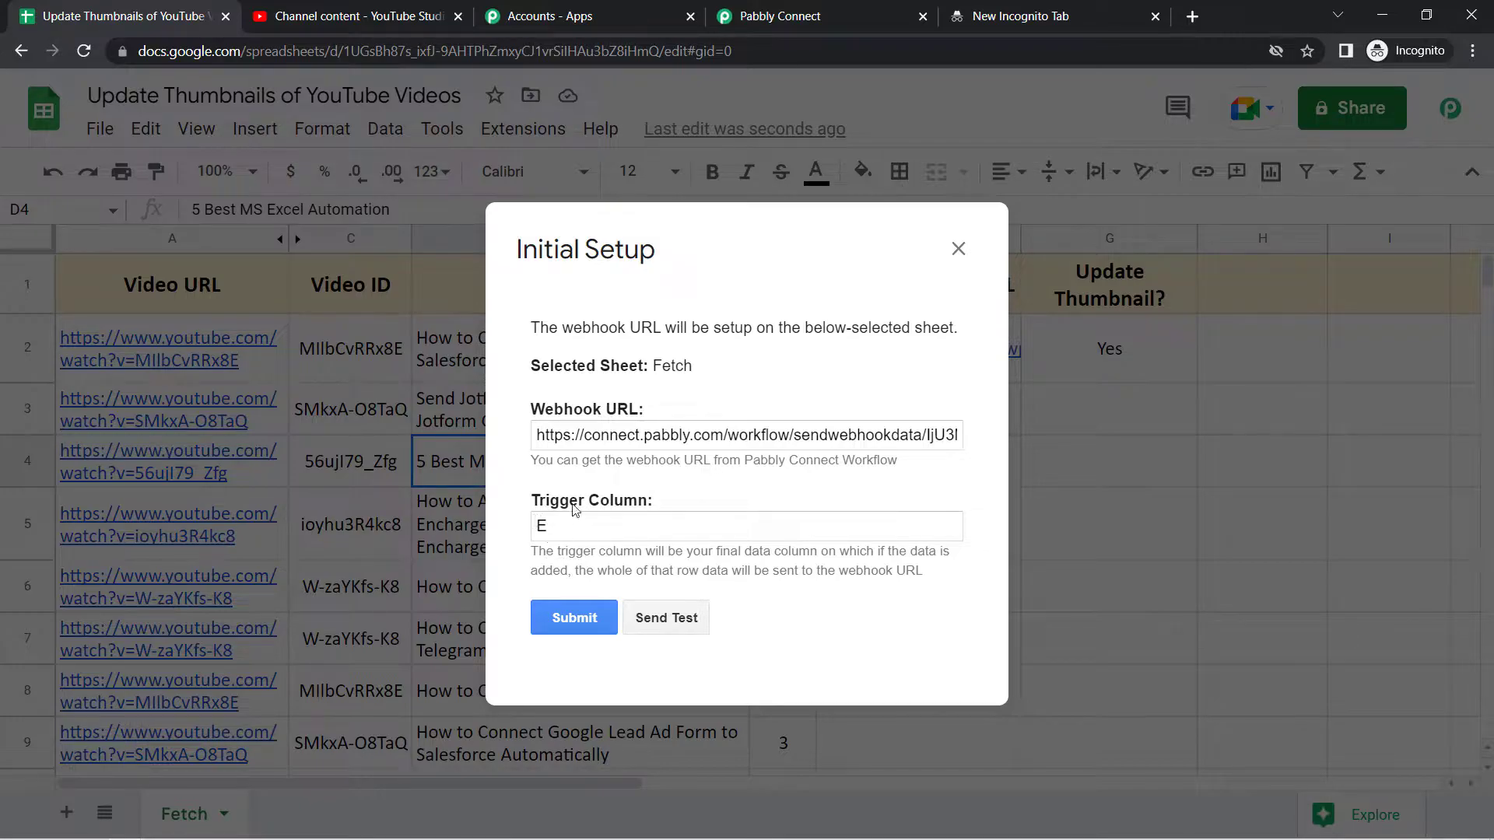
left_click(958, 250)
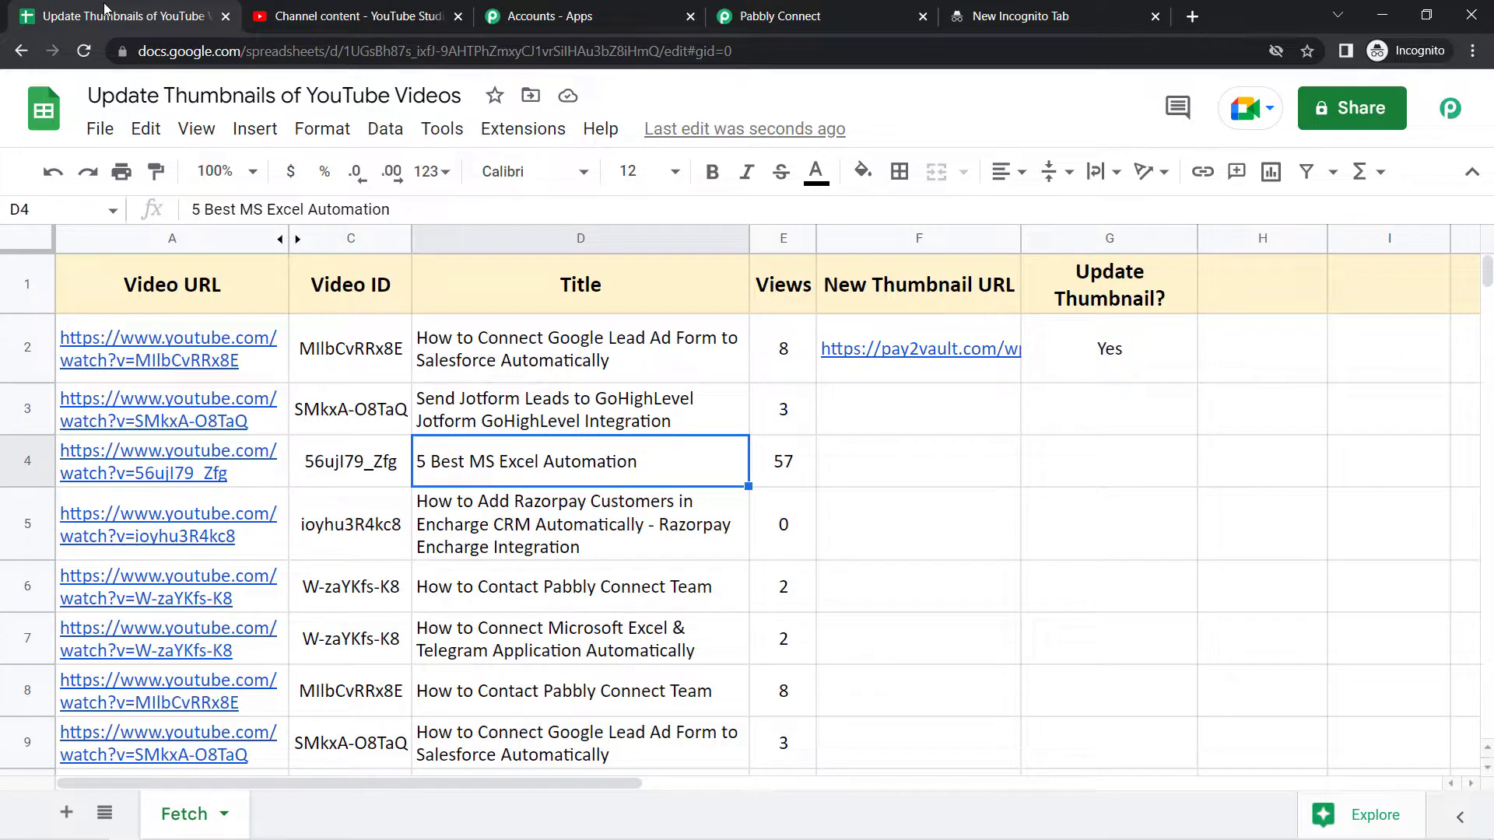
Switch to the Pabbly Connect workflow and start recapturing the trigger's webhook response.
left_click(778, 14)
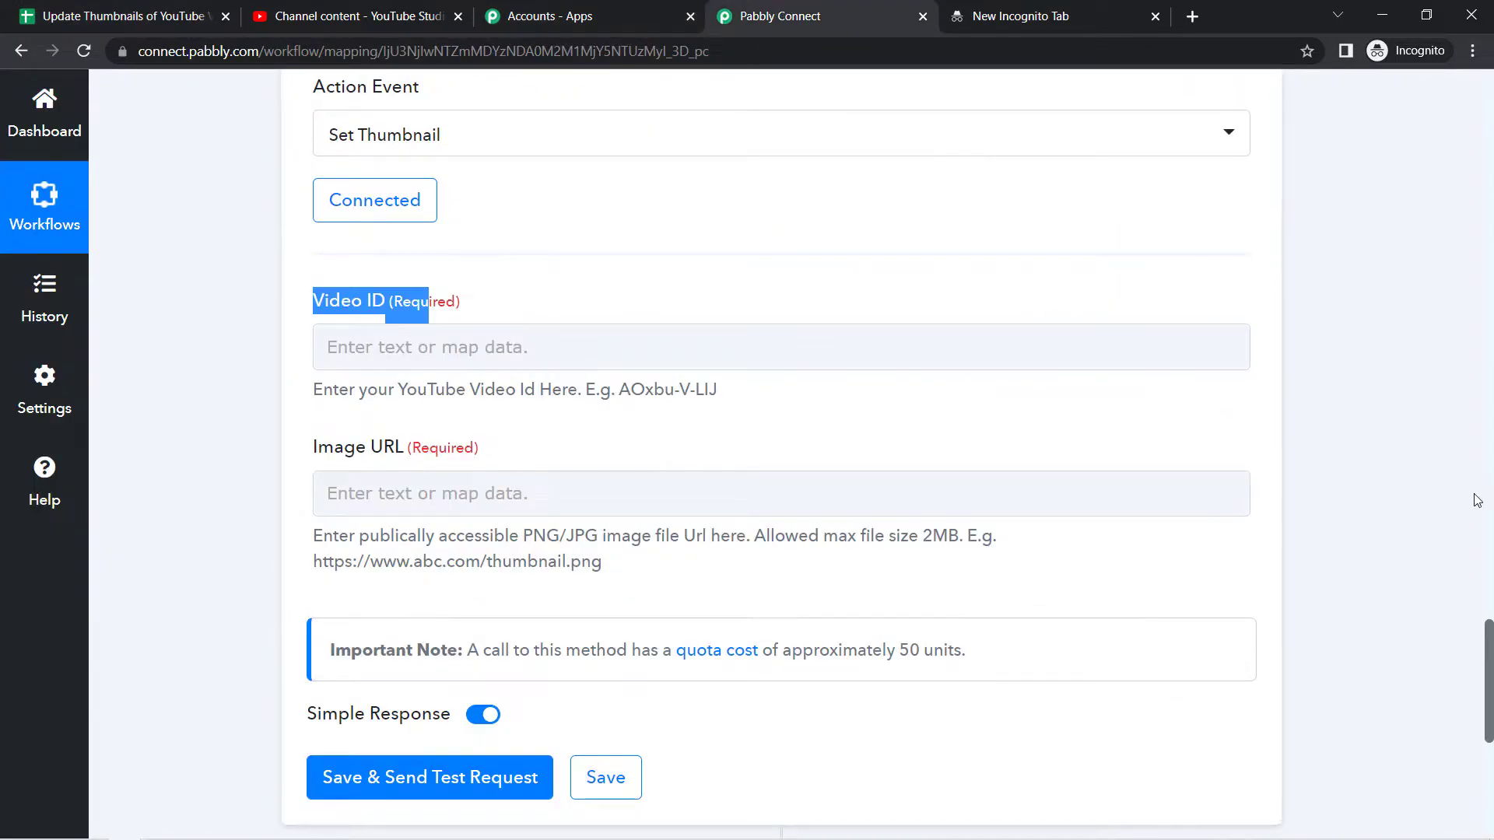
left_click_drag(1489, 639, 1472, 290)
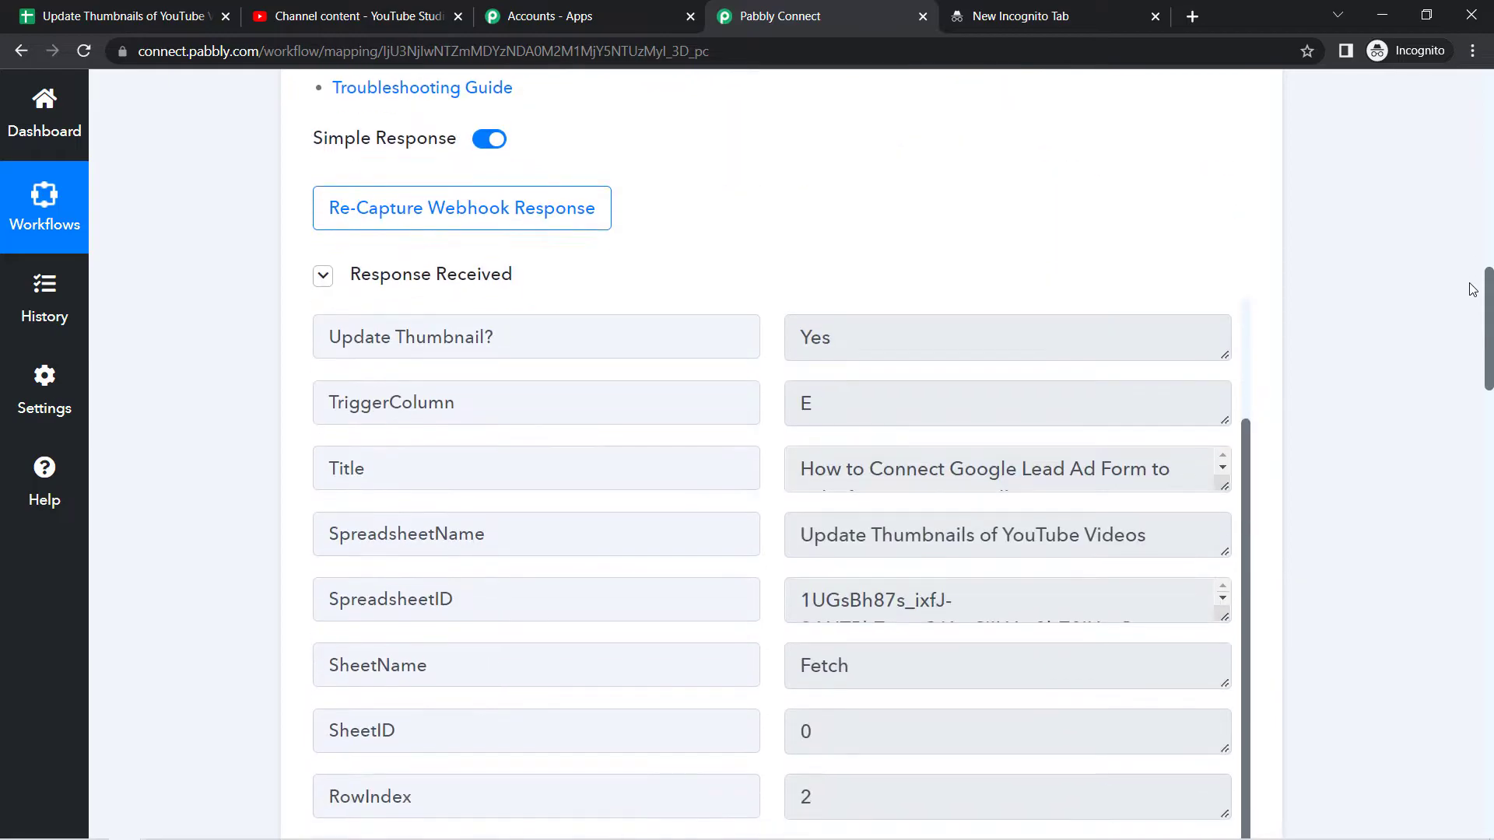
left_click(405, 216)
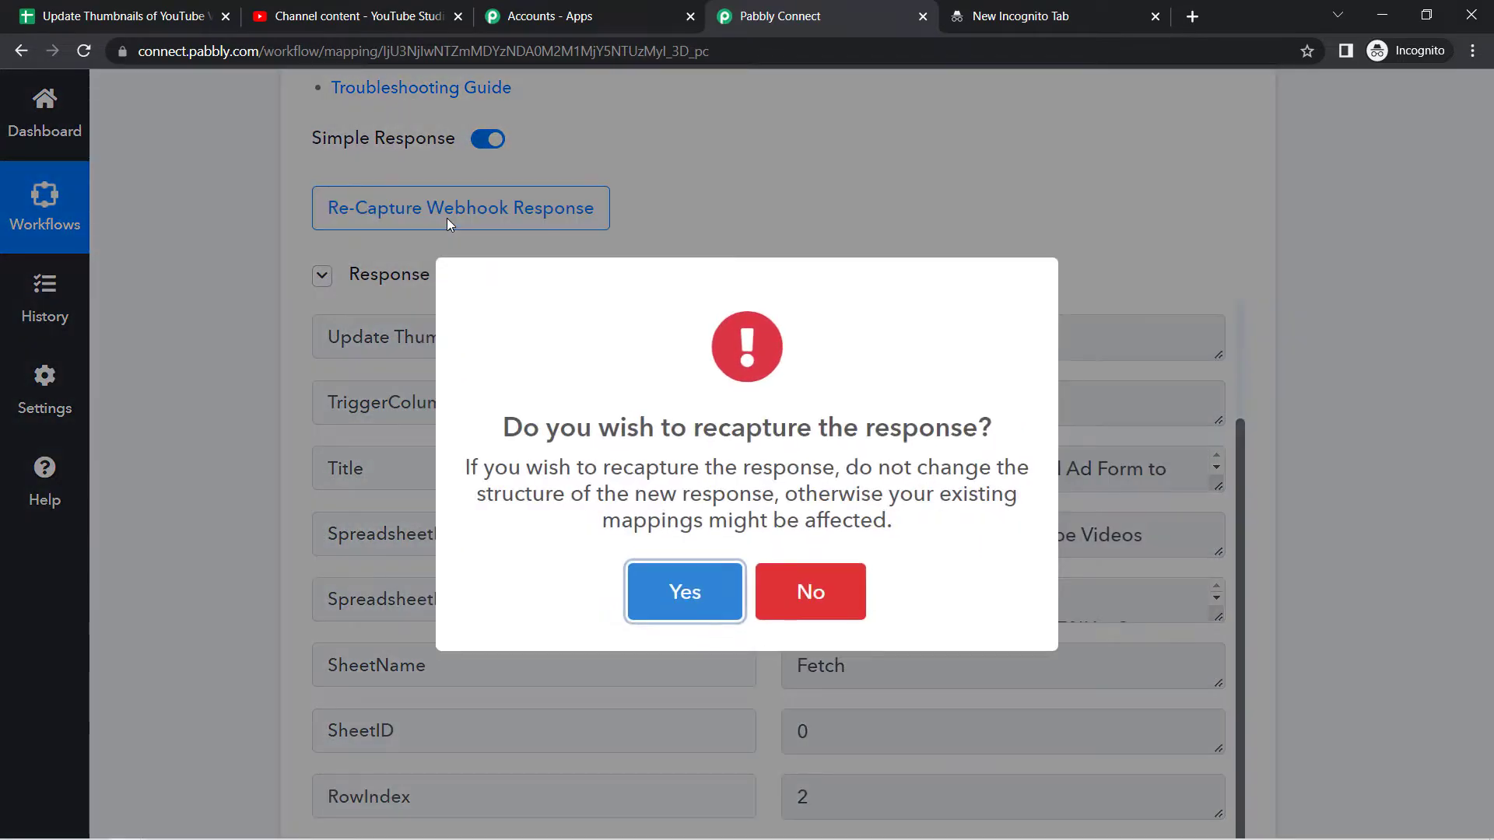
left_click(665, 602)
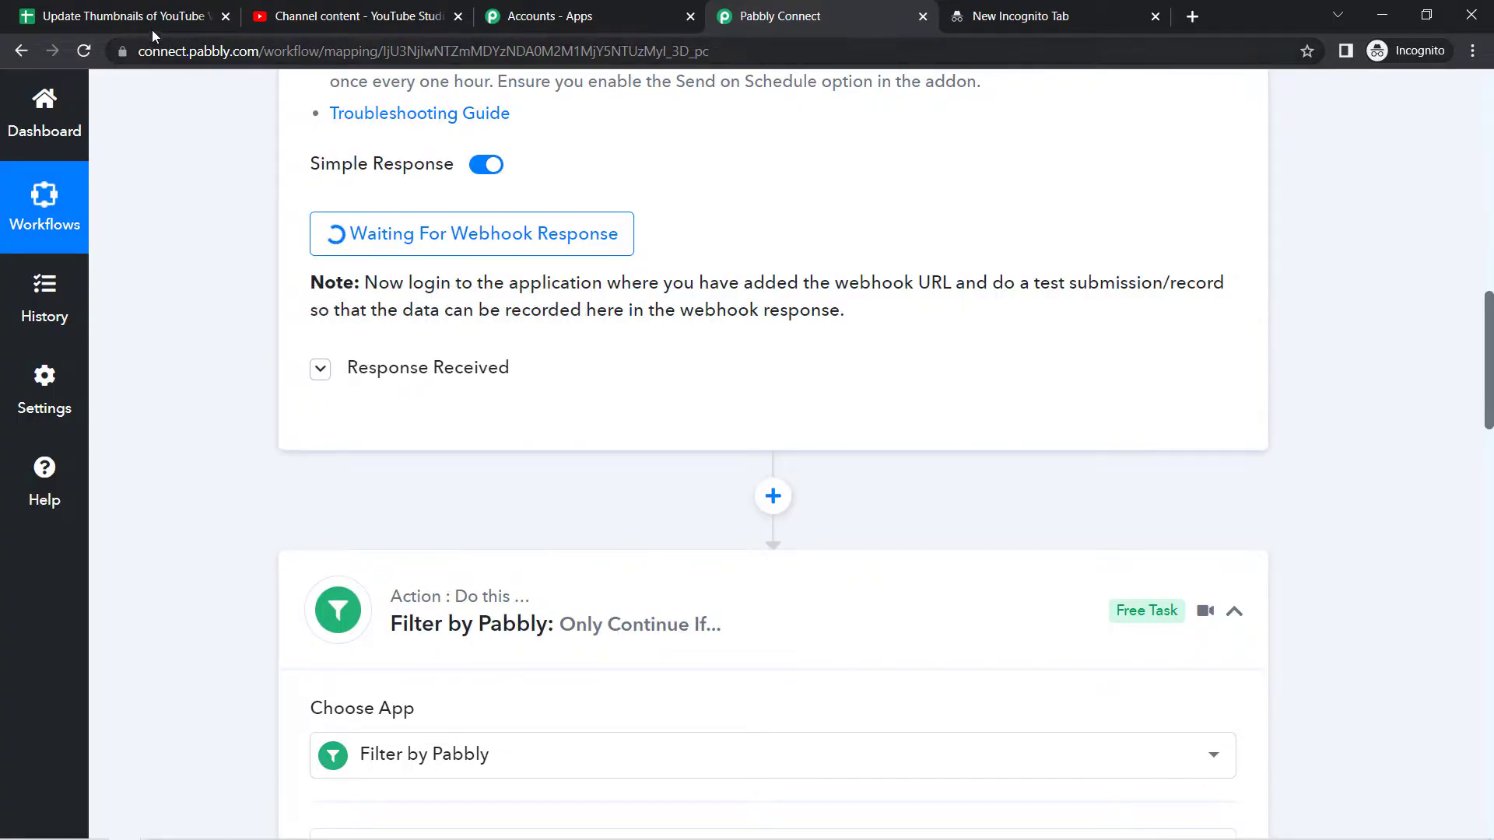
Return to the Google Sheets spreadsheet and set the trigger column to G in the Pabbly Connect Webhooks initial setup.
left_click(132, 19)
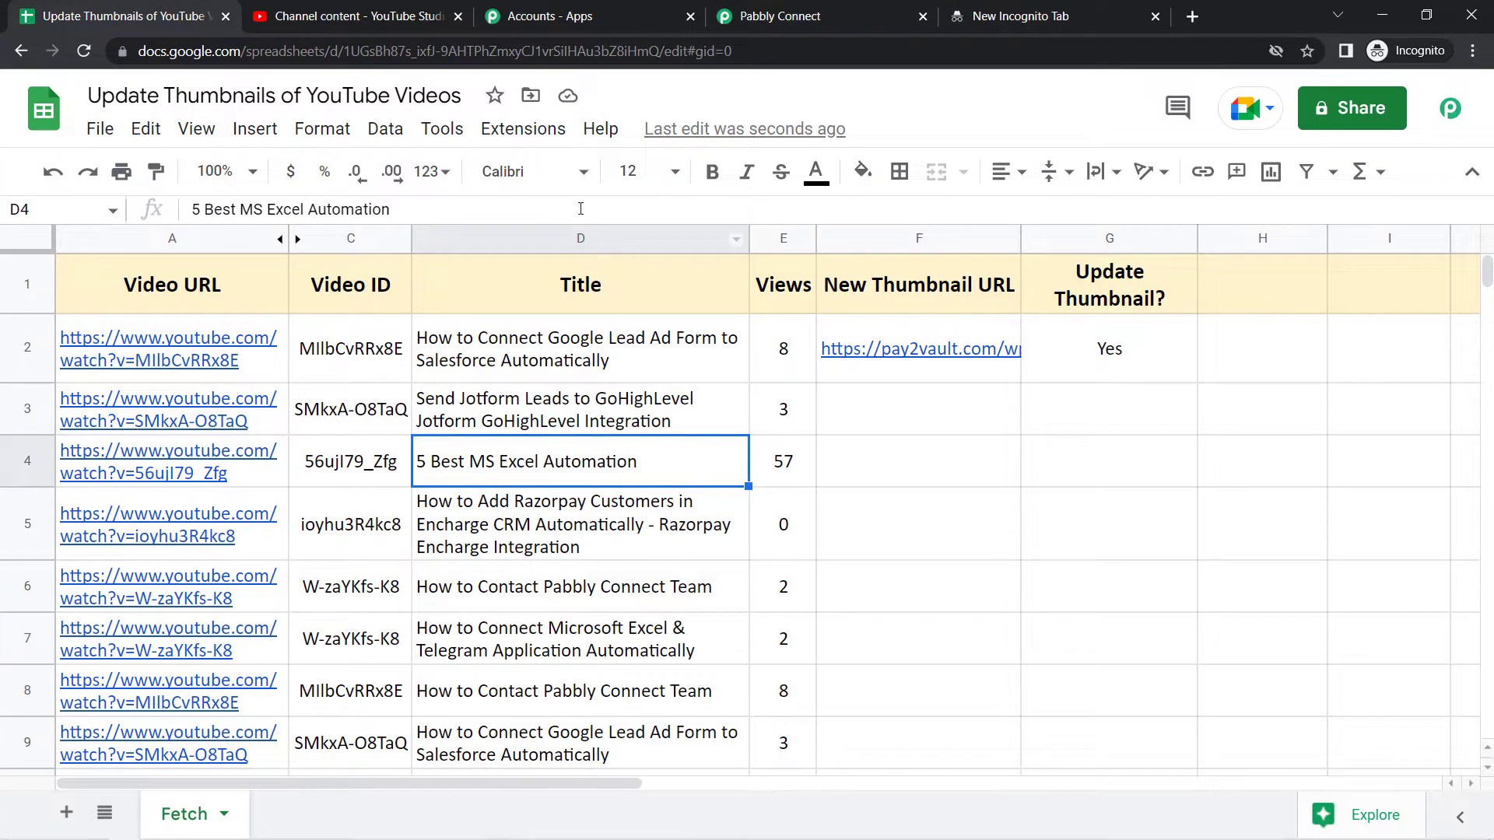
left_click(801, 17)
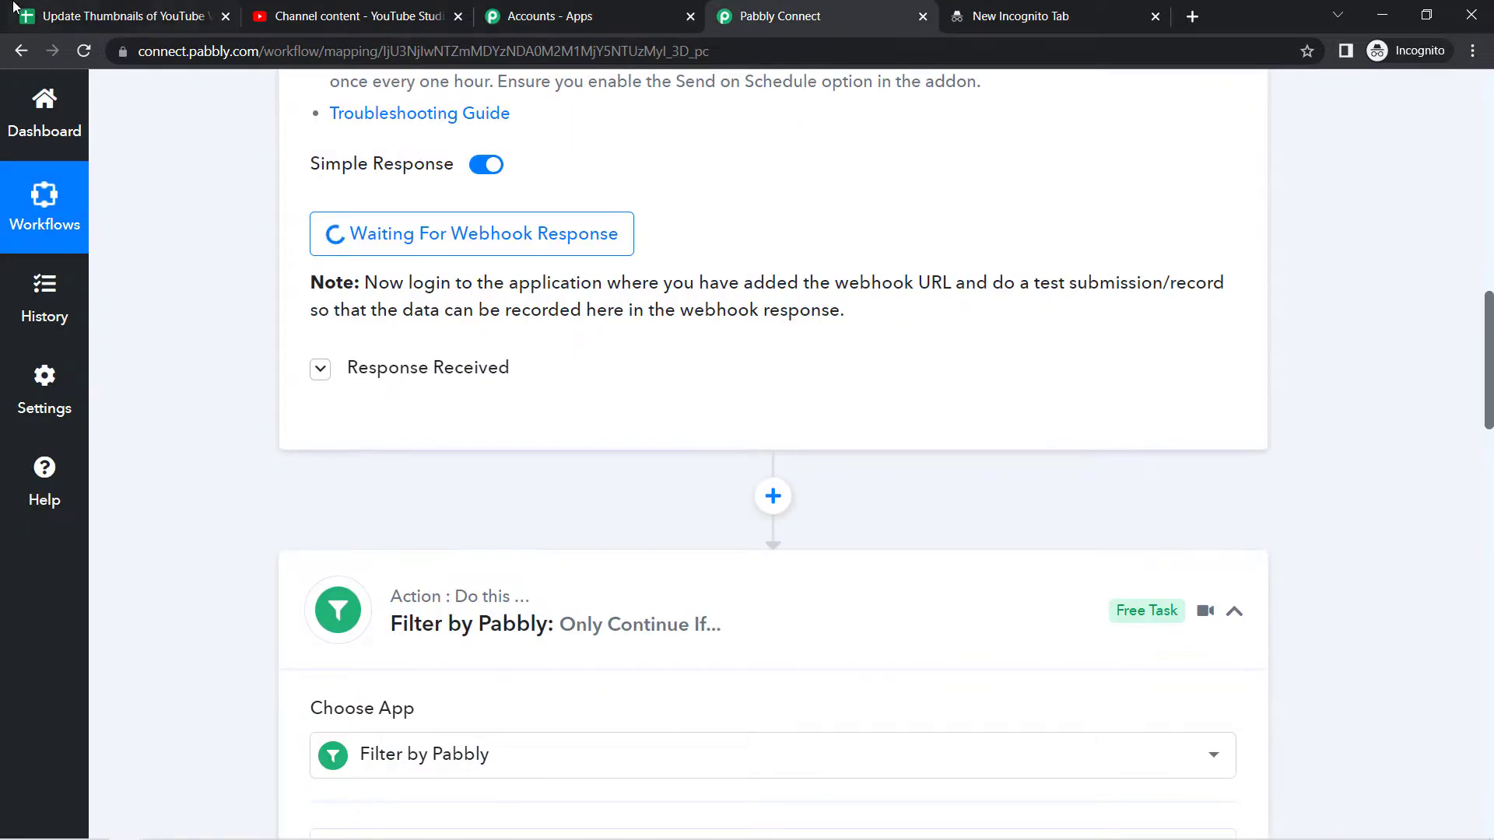
left_click(101, 17)
left_click(519, 131)
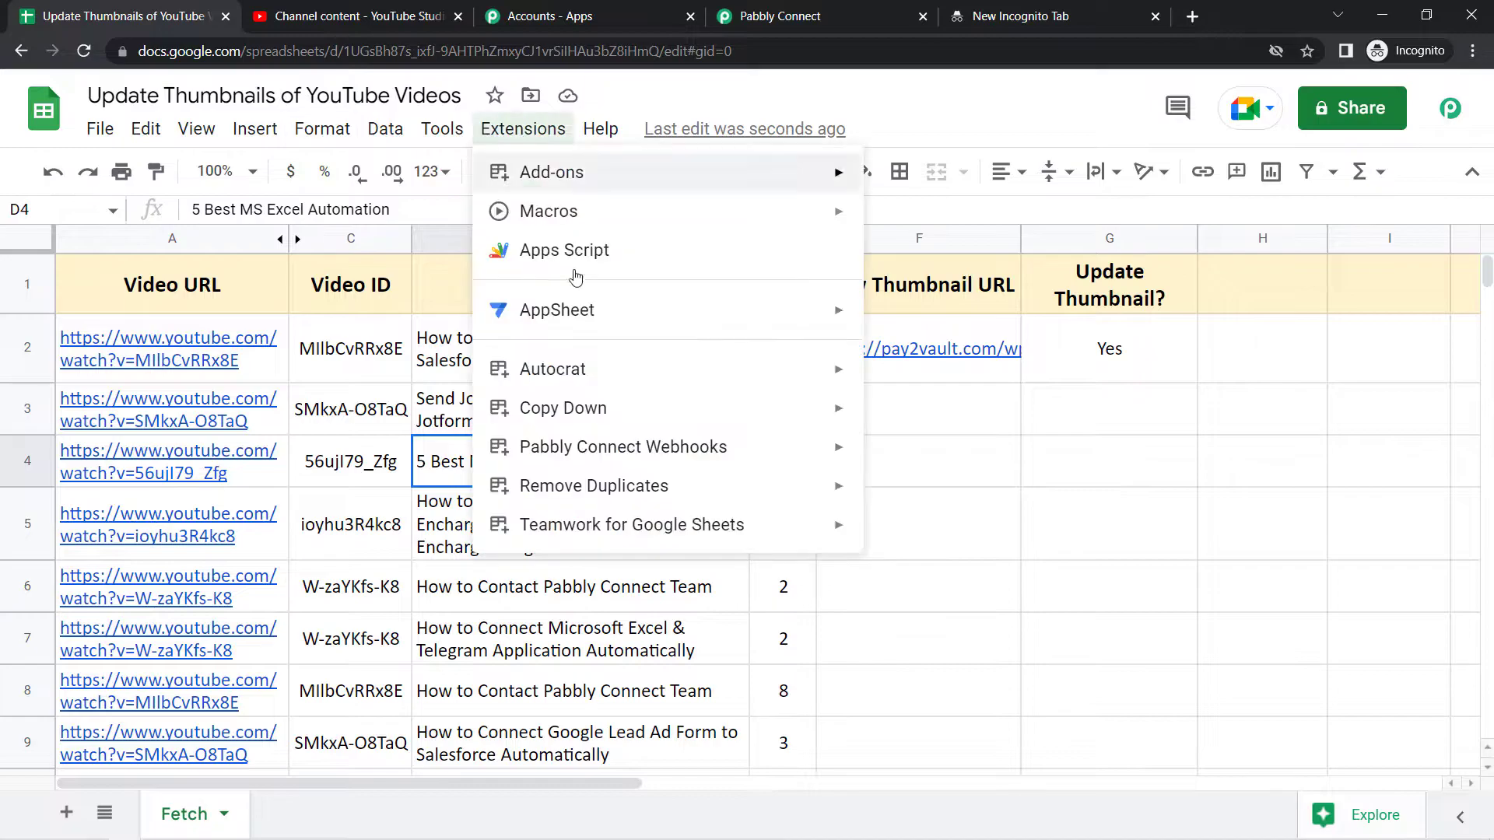
mouse_move(627, 449)
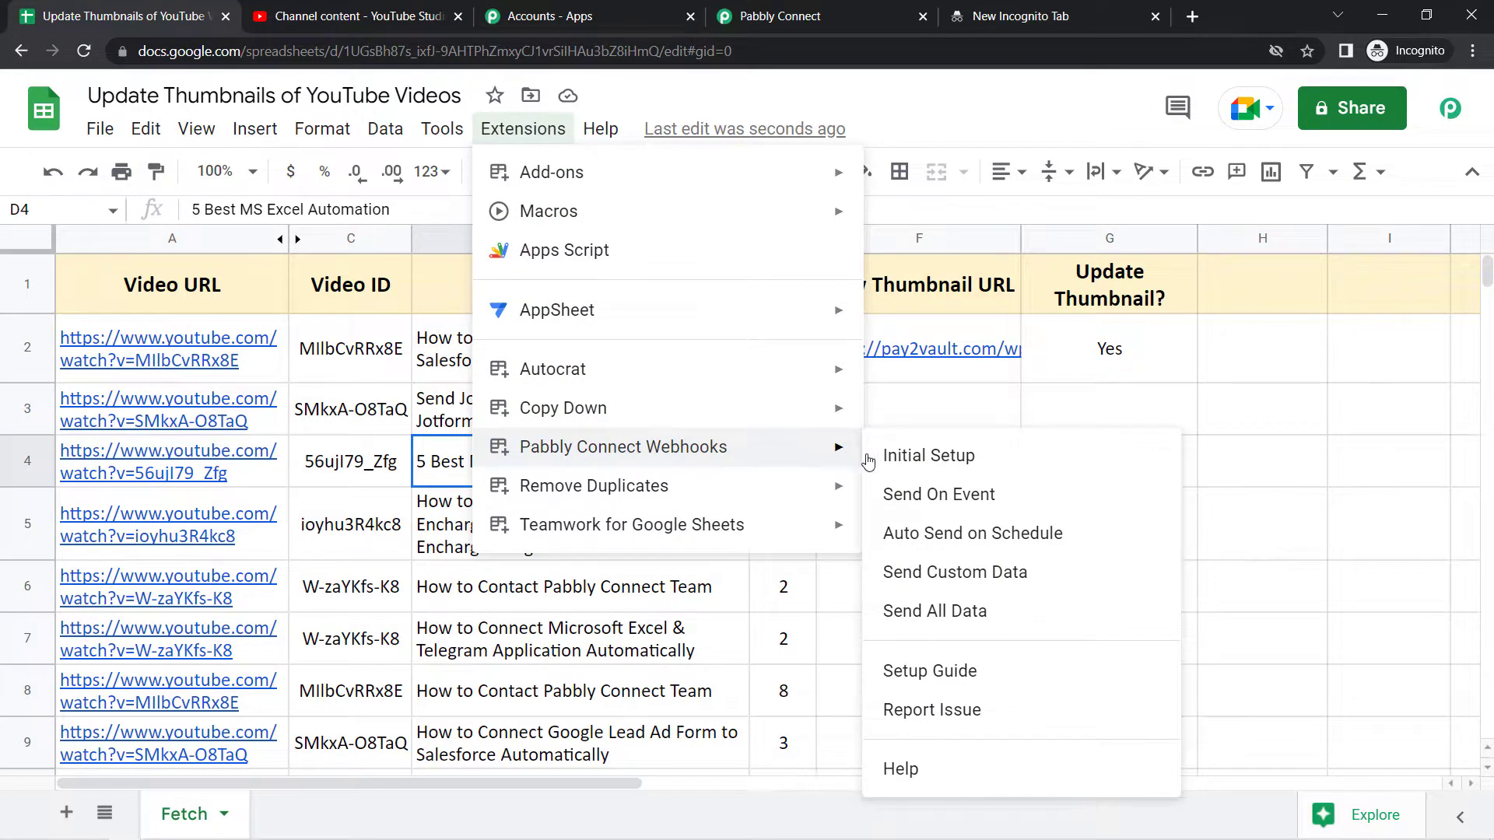
left_click(895, 460)
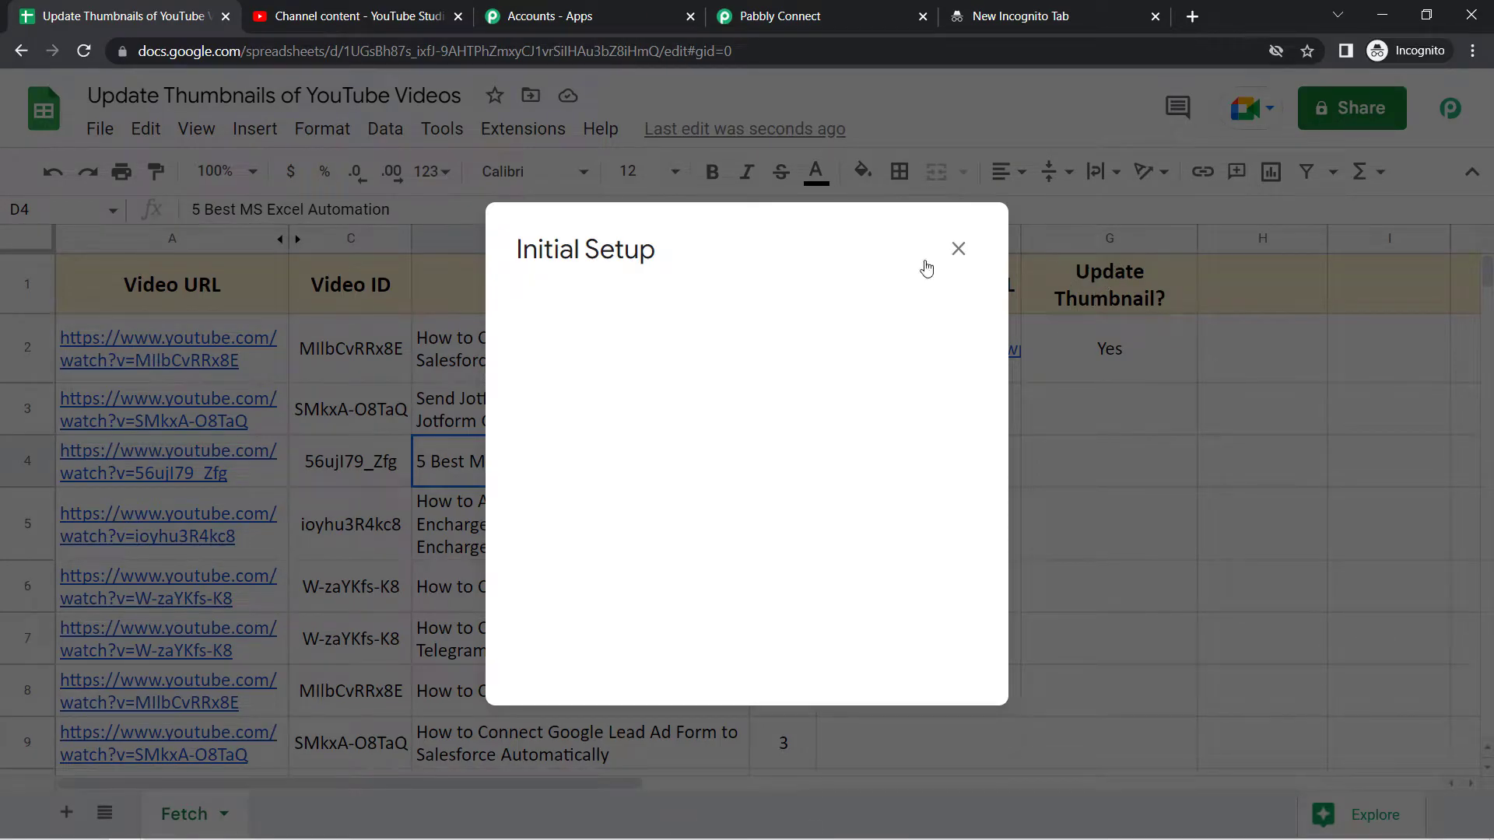
left_click_drag(562, 526, 512, 531)
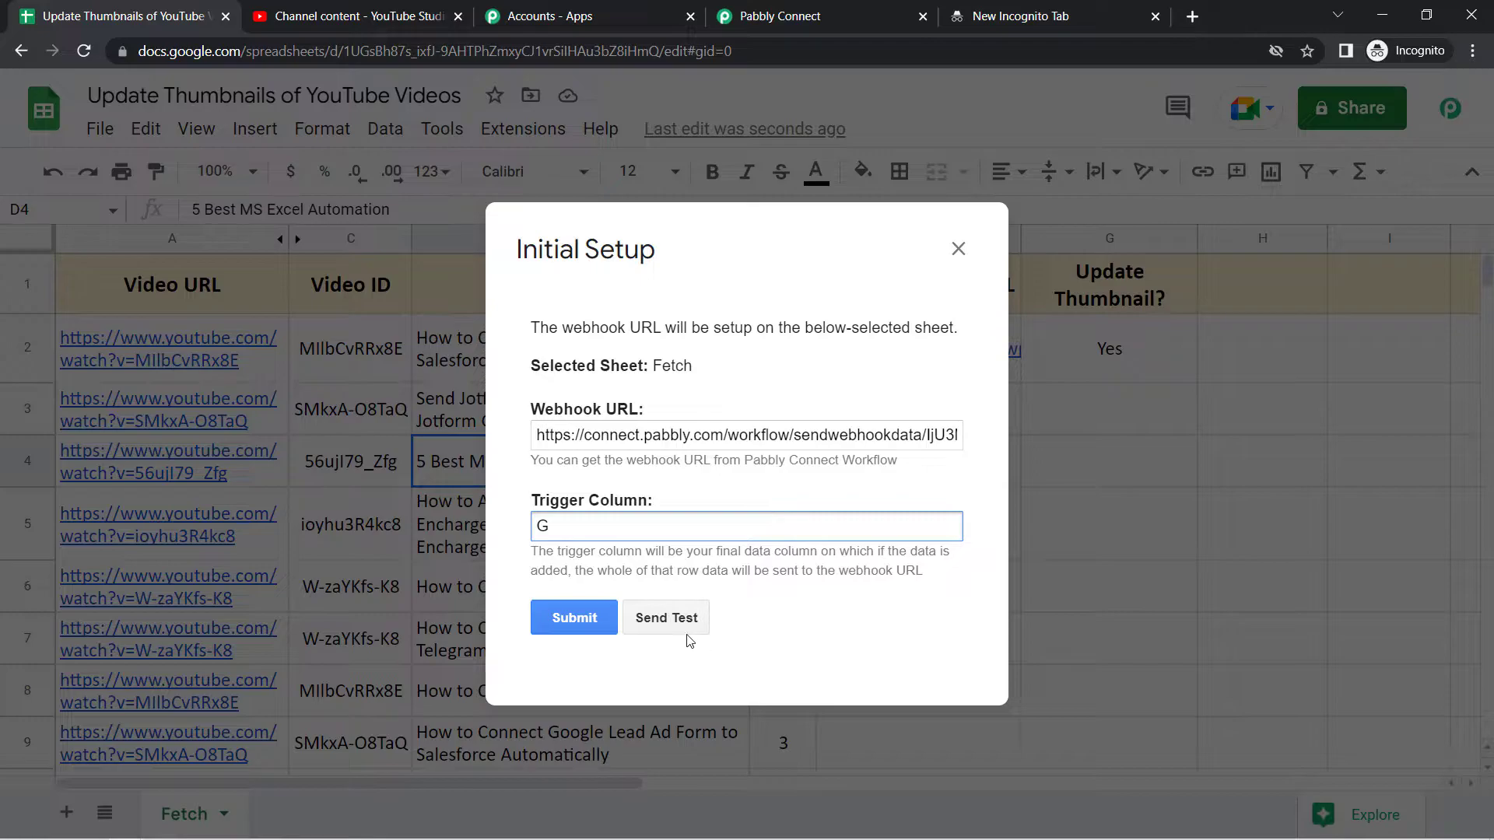
Send test data to the webhook, check that it includes the video ID, and submit the initial setup.
left_click(661, 627)
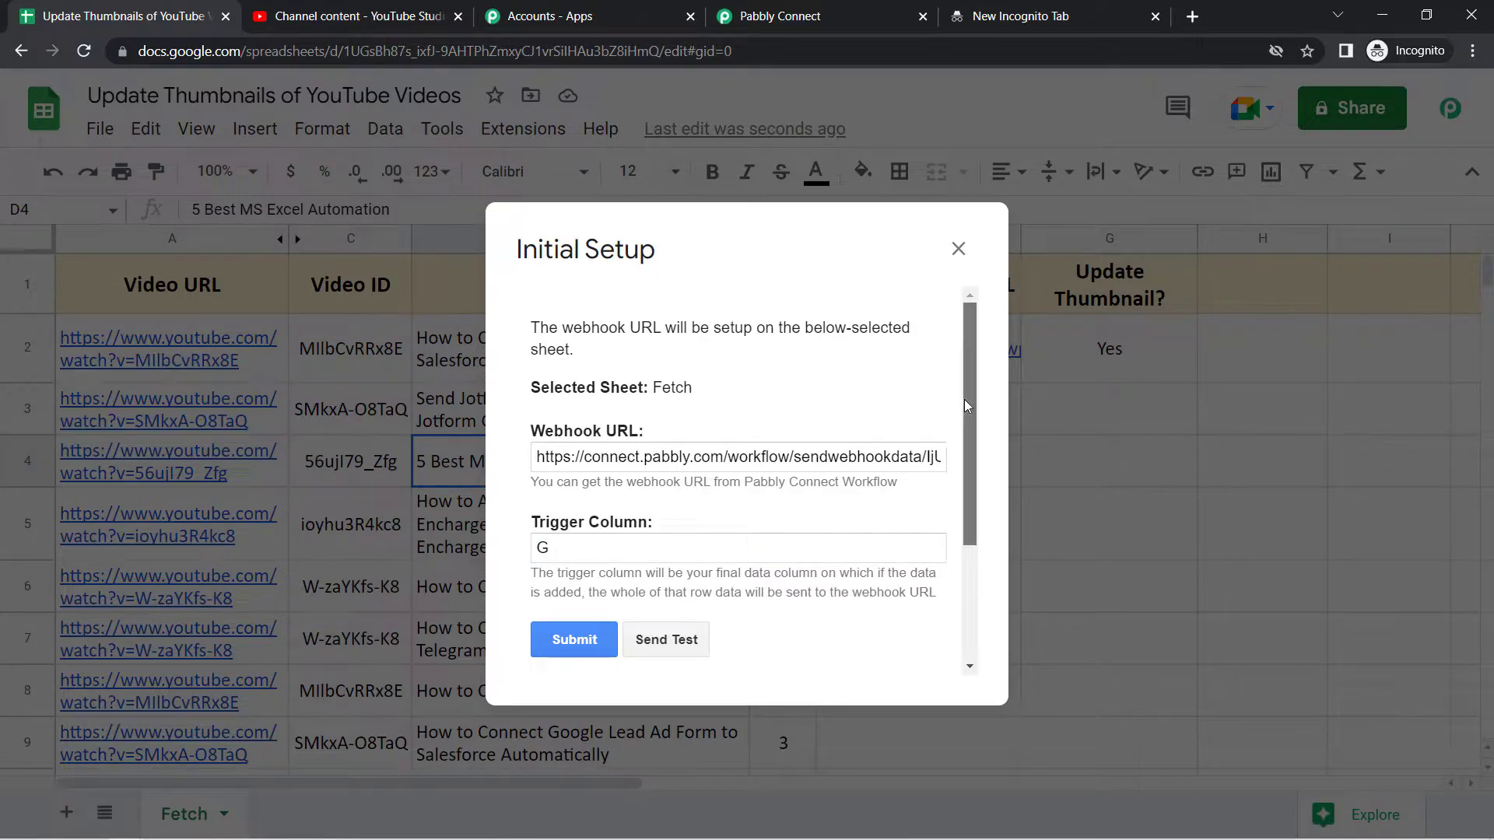
scroll(964, 399, "down", 3)
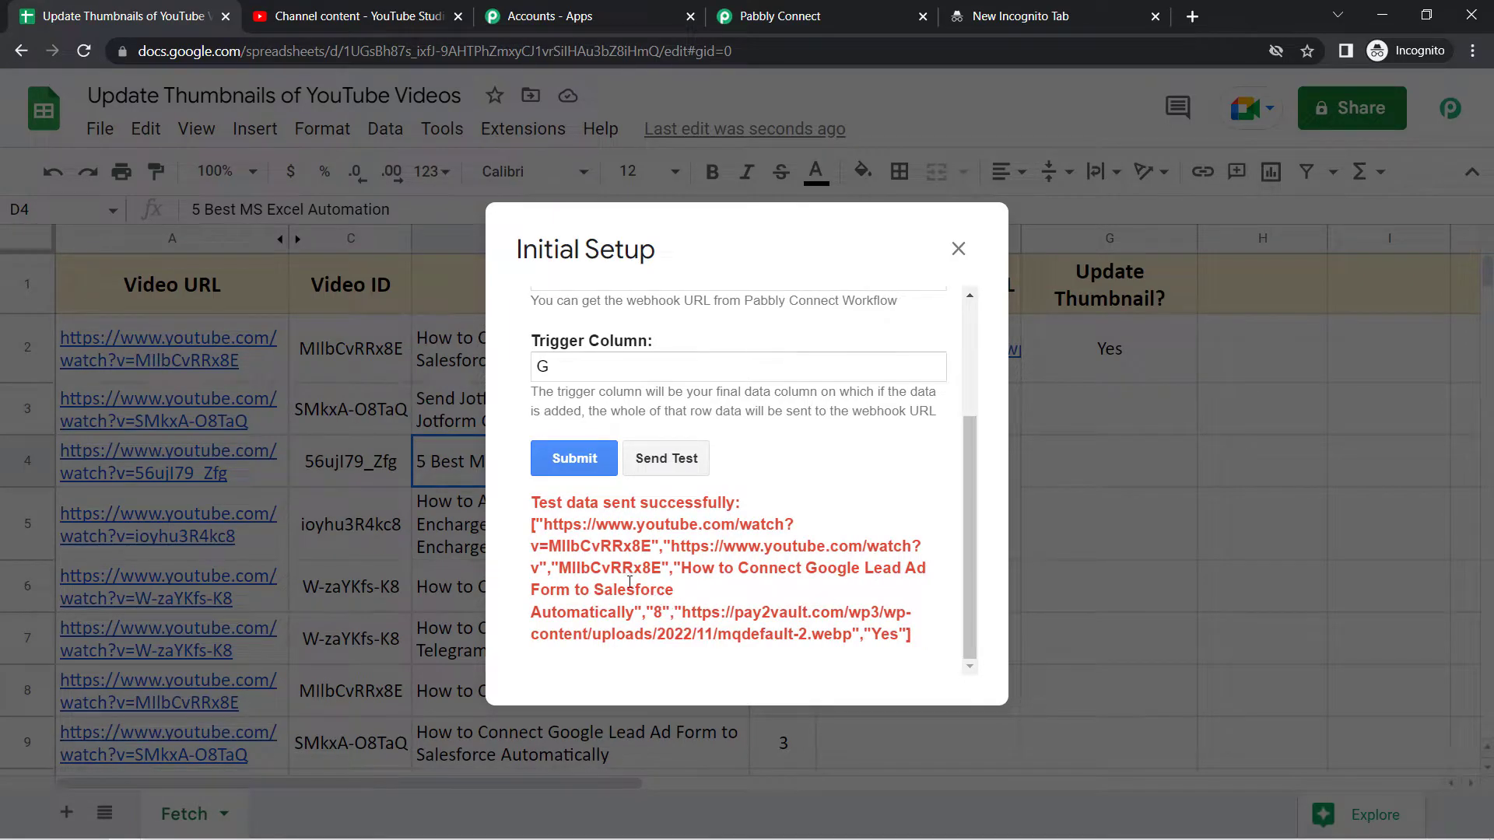
left_click_drag(595, 569, 651, 569)
left_click(611, 470)
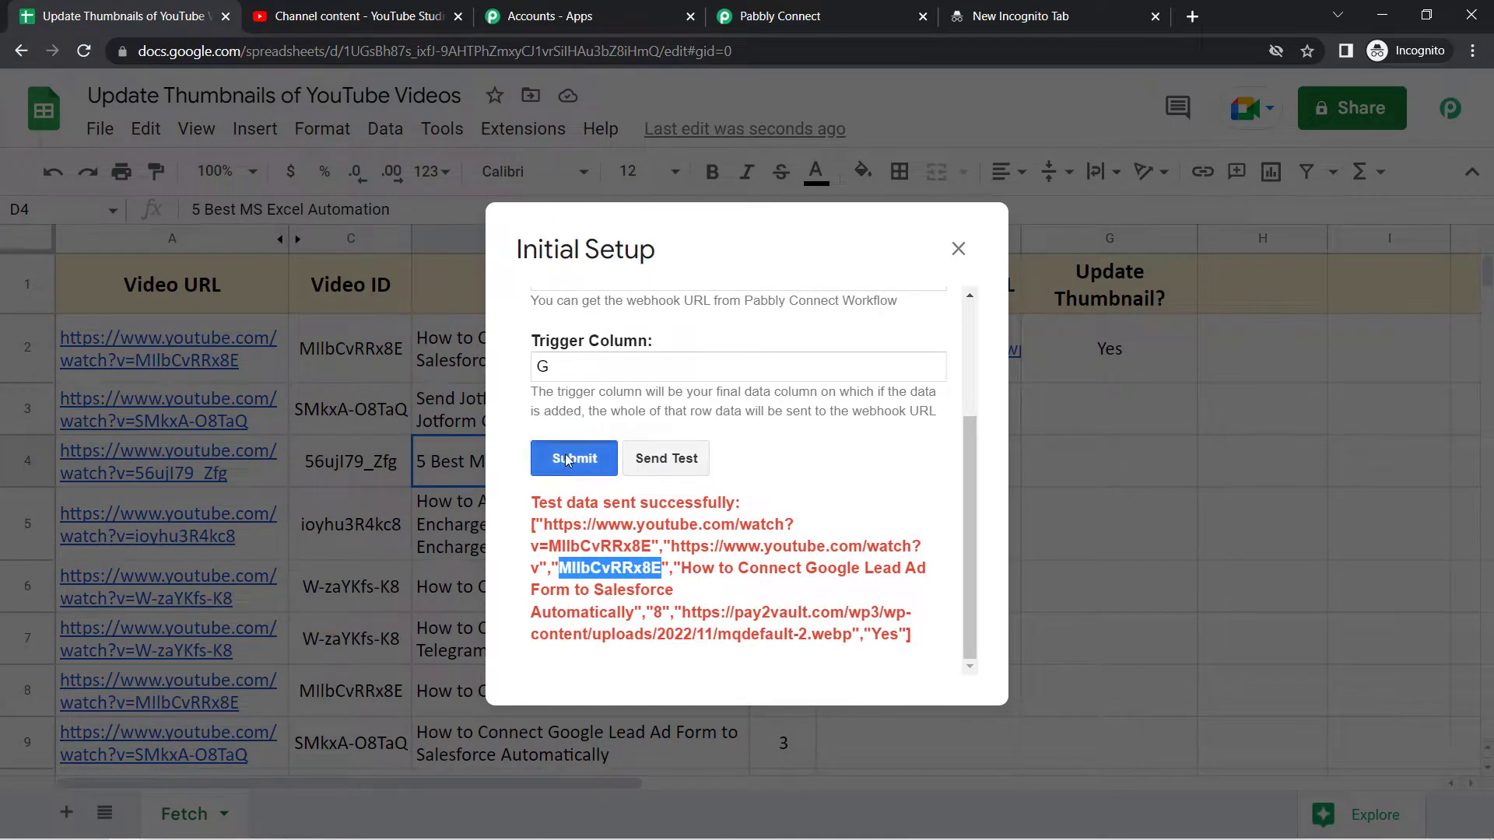
left_click(958, 249)
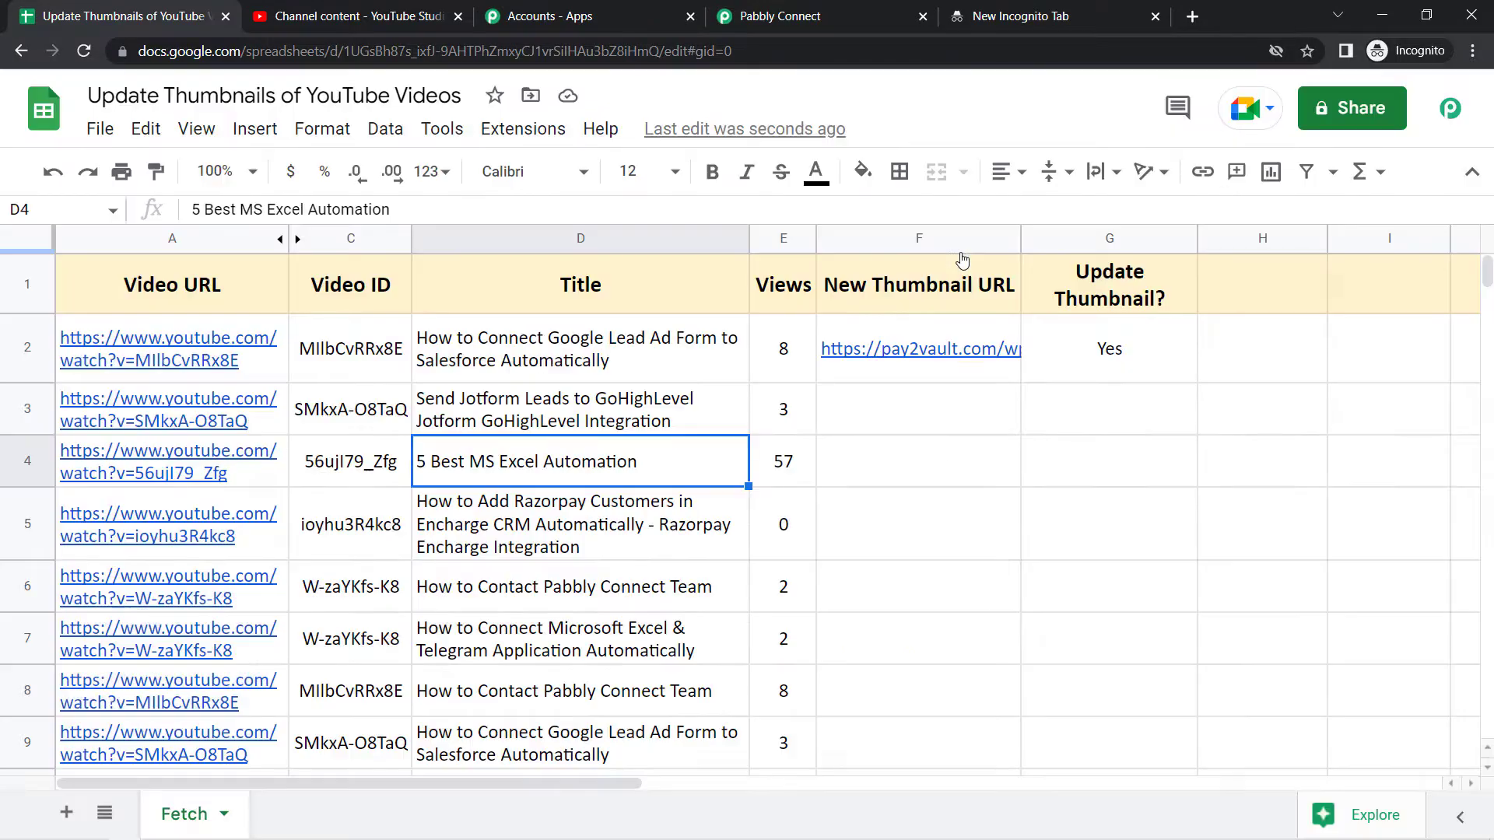
Switch to Pabbly Connect and check the Video ID and TriggerColumn fields in the received webhook response.
left_click(746, 10)
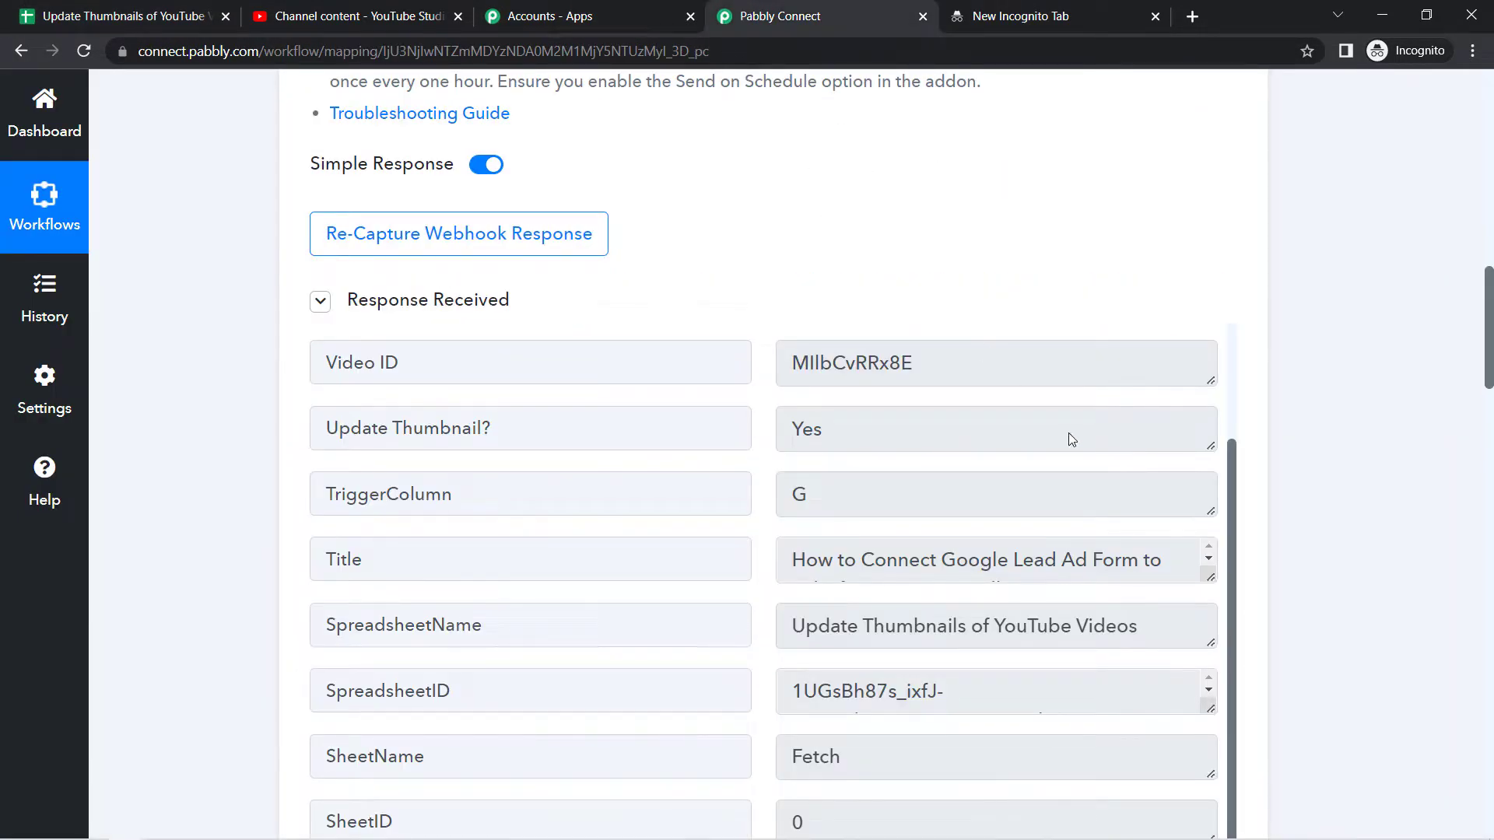
mouse_move(1230, 514)
left_mouse_down()
mouse_move(1238, 373)
mouse_move(1231, 488)
left_mouse_up()
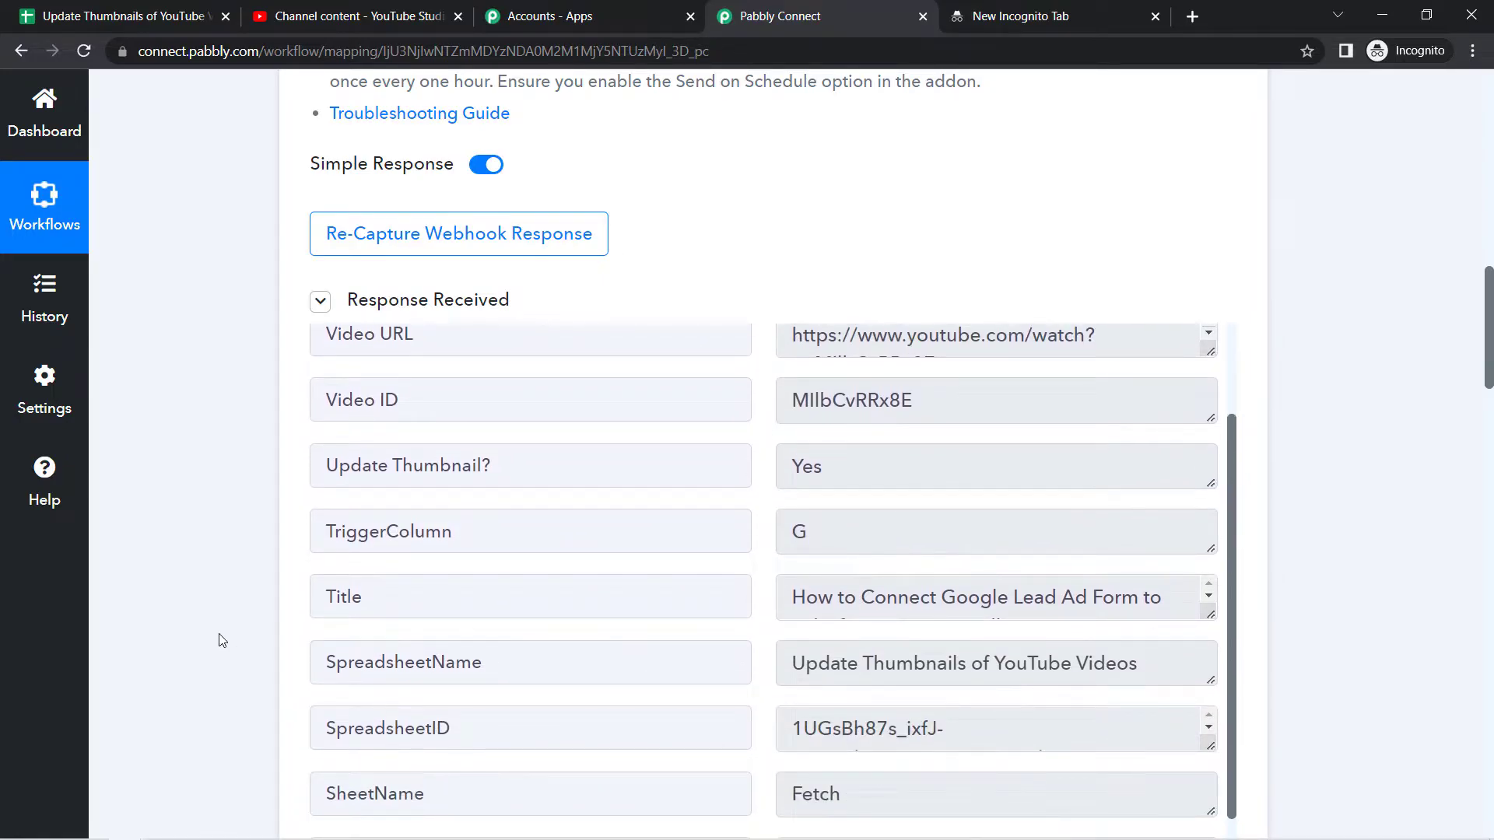
left_click_drag(342, 532, 456, 534)
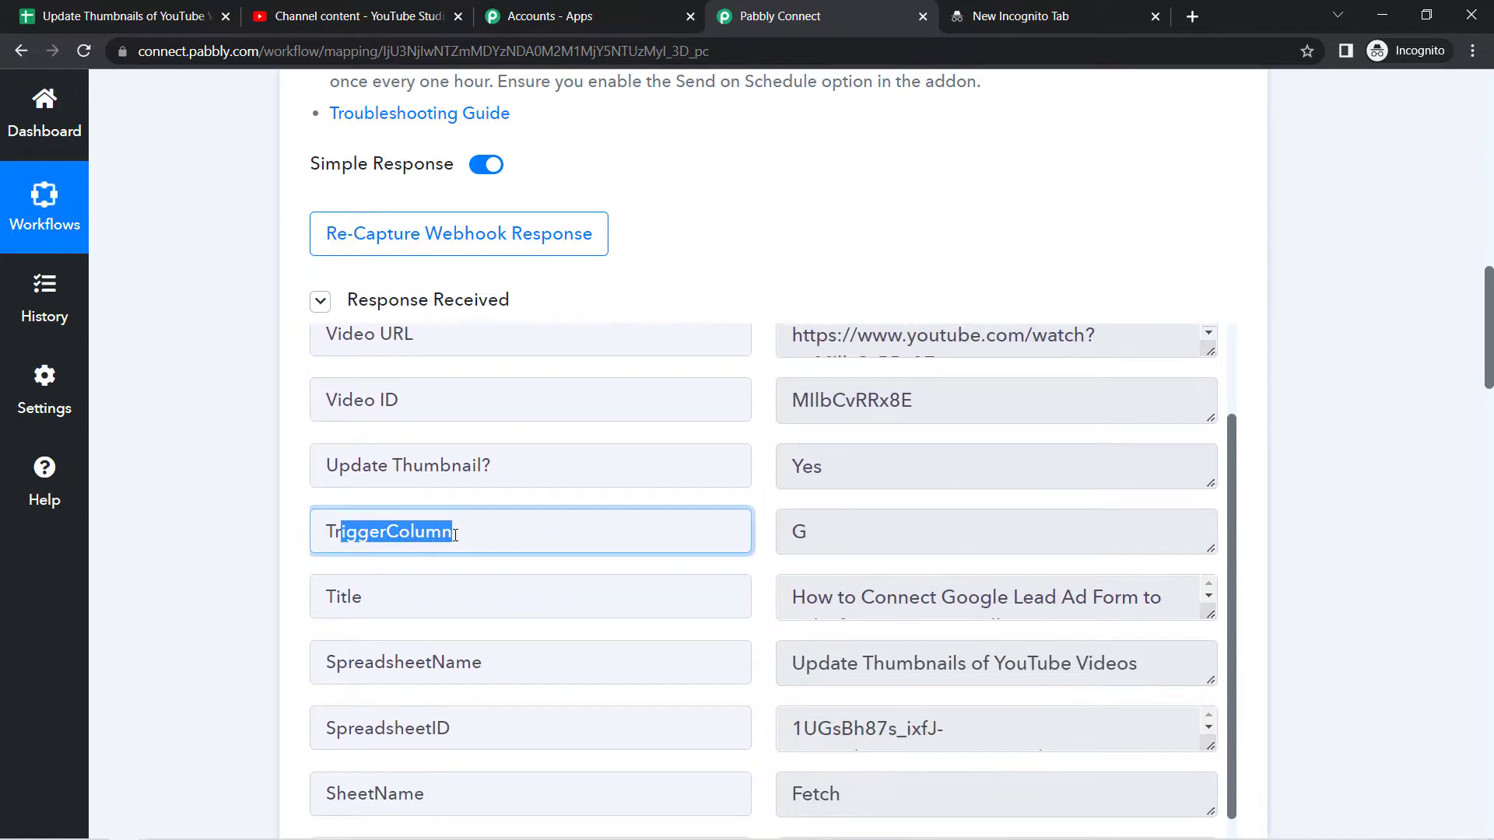
Inspect the values received for TriggerColumn and Video ID in the trigger's webhook response.
left_click_drag(799, 535, 781, 535)
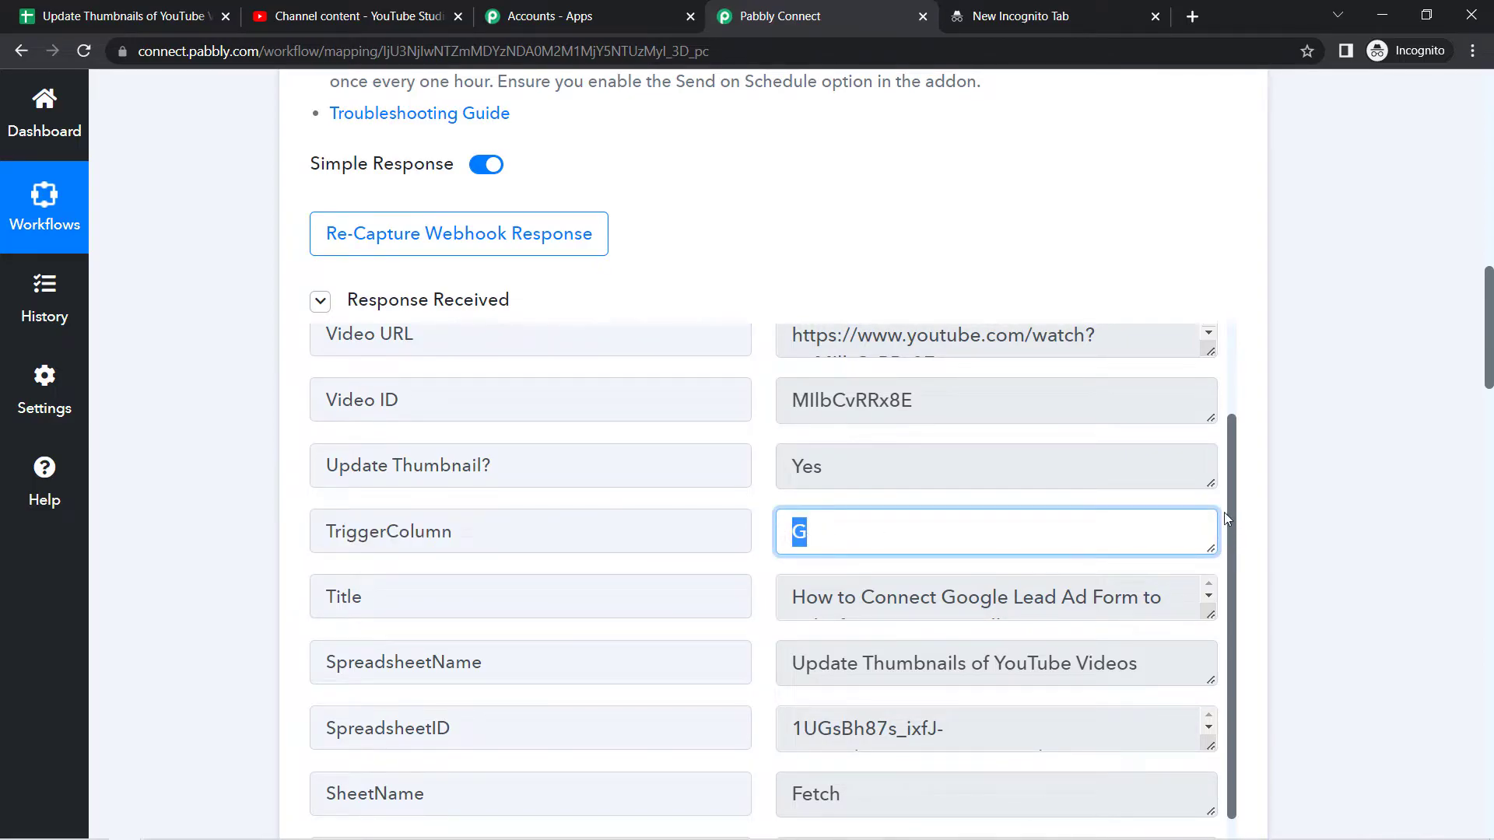
scroll(1231, 511, "down", 1)
left_click_drag(327, 386, 402, 387)
double_click(829, 390)
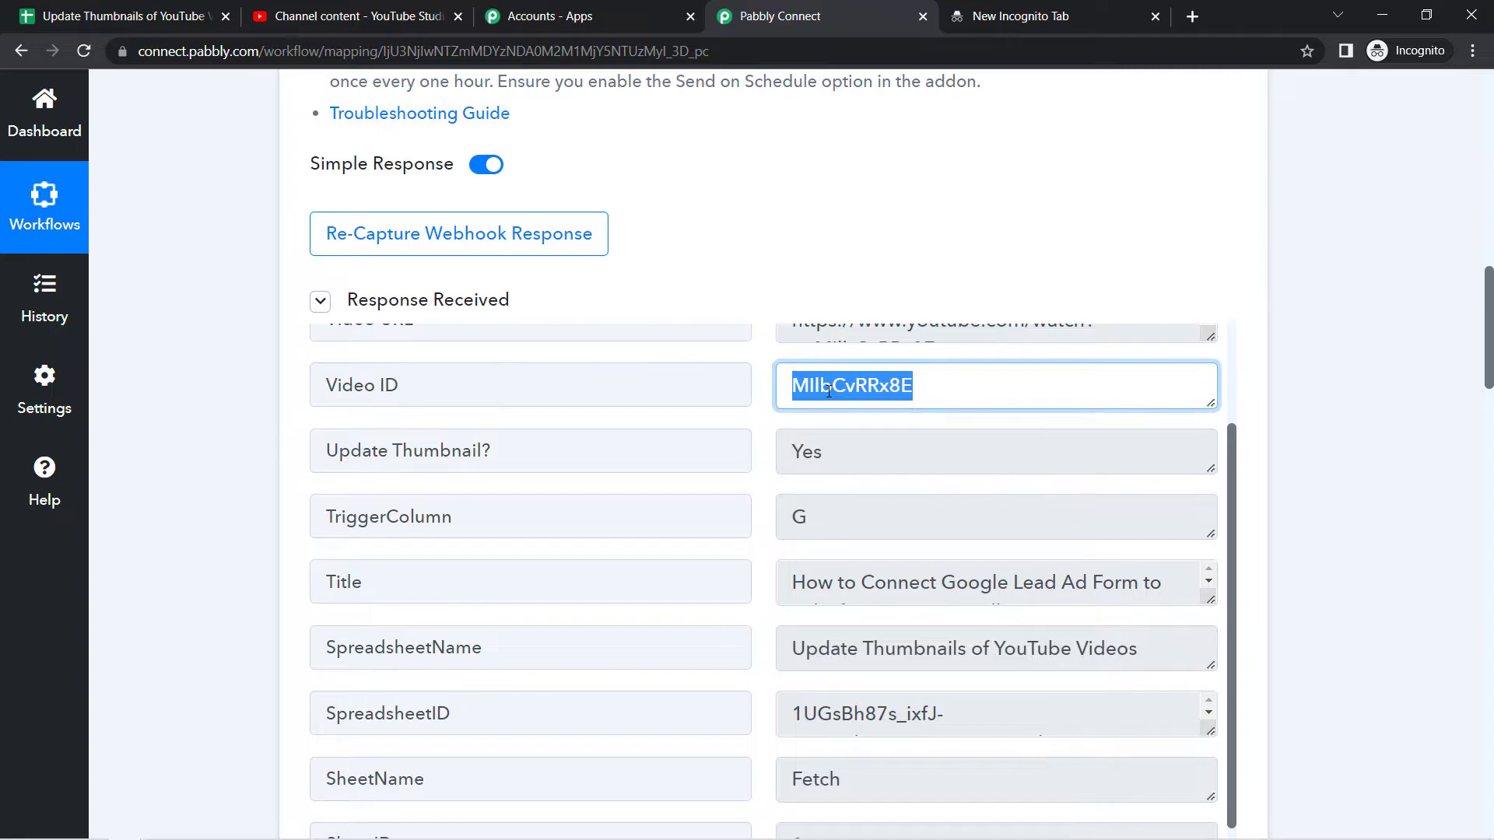
left_click(220, 523)
left_click_drag(1487, 344, 1439, 357)
double_click(876, 282)
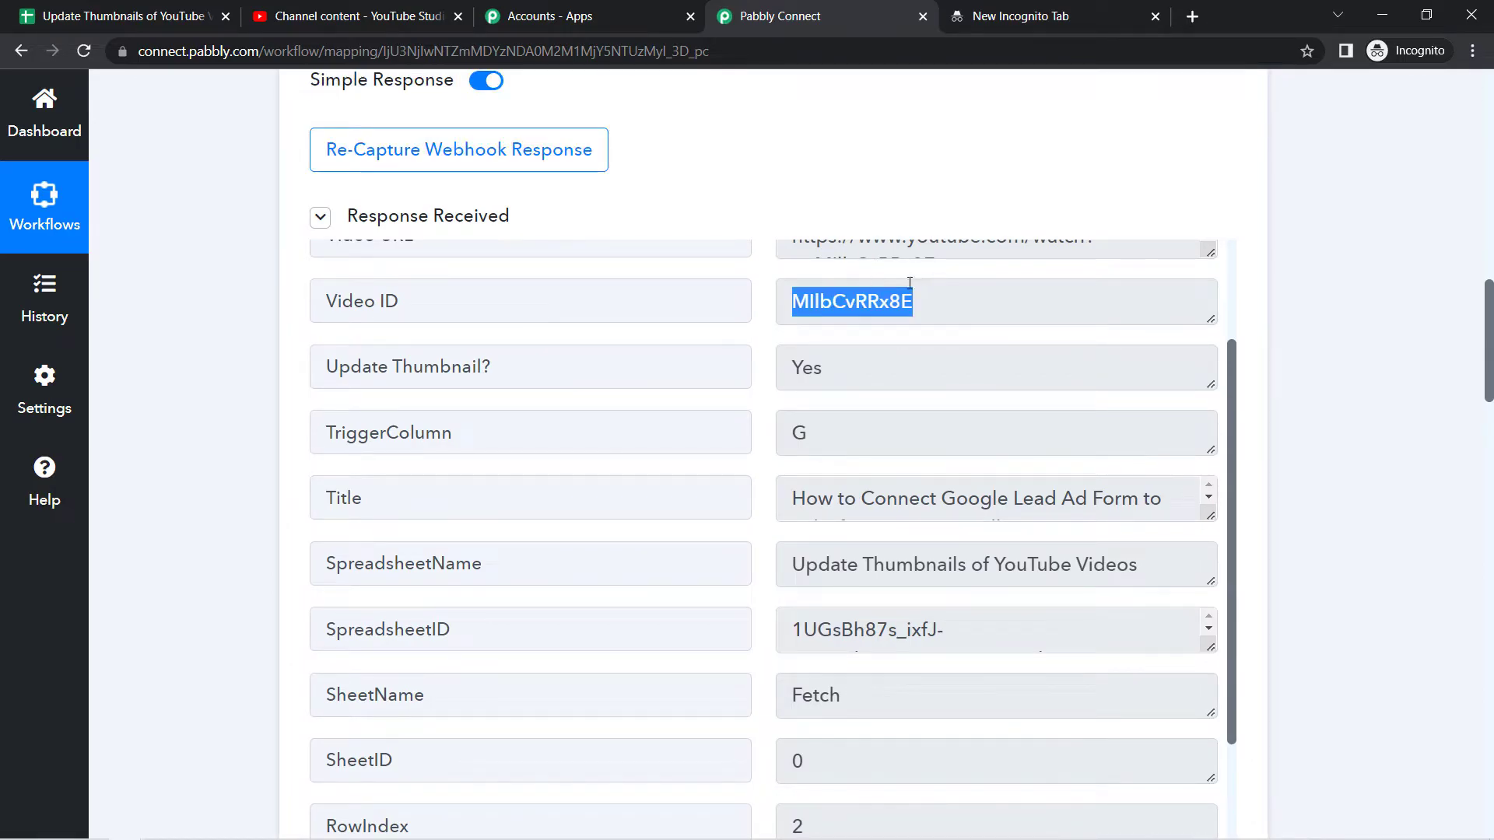
Go to the Video ID field of the Set Thumbnail action and reload the workflow page to refresh its data.
left_click_drag(1488, 305, 1490, 655)
left_click(404, 317)
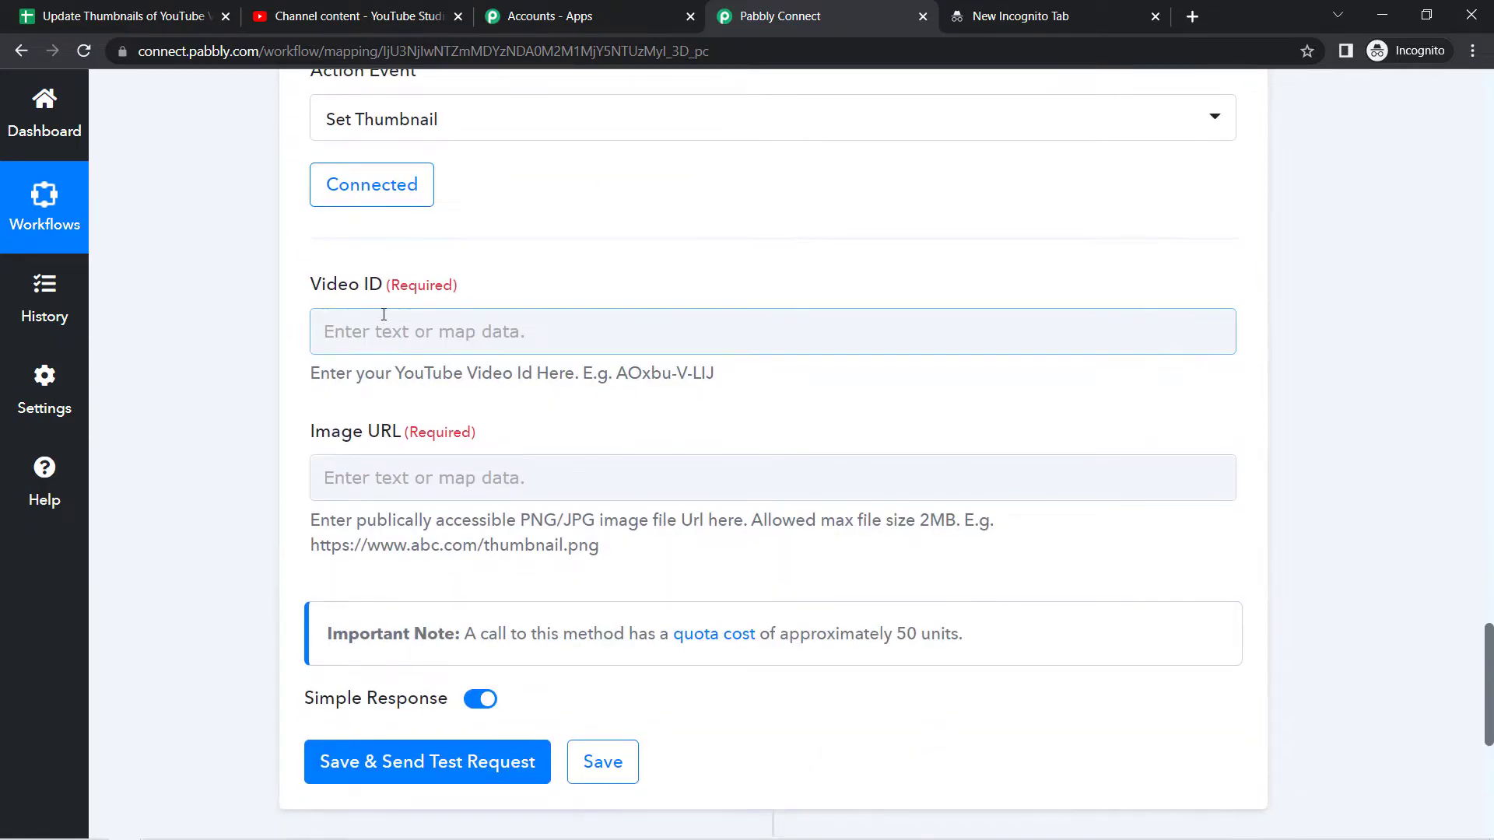
left_click(371, 327)
left_click(388, 362)
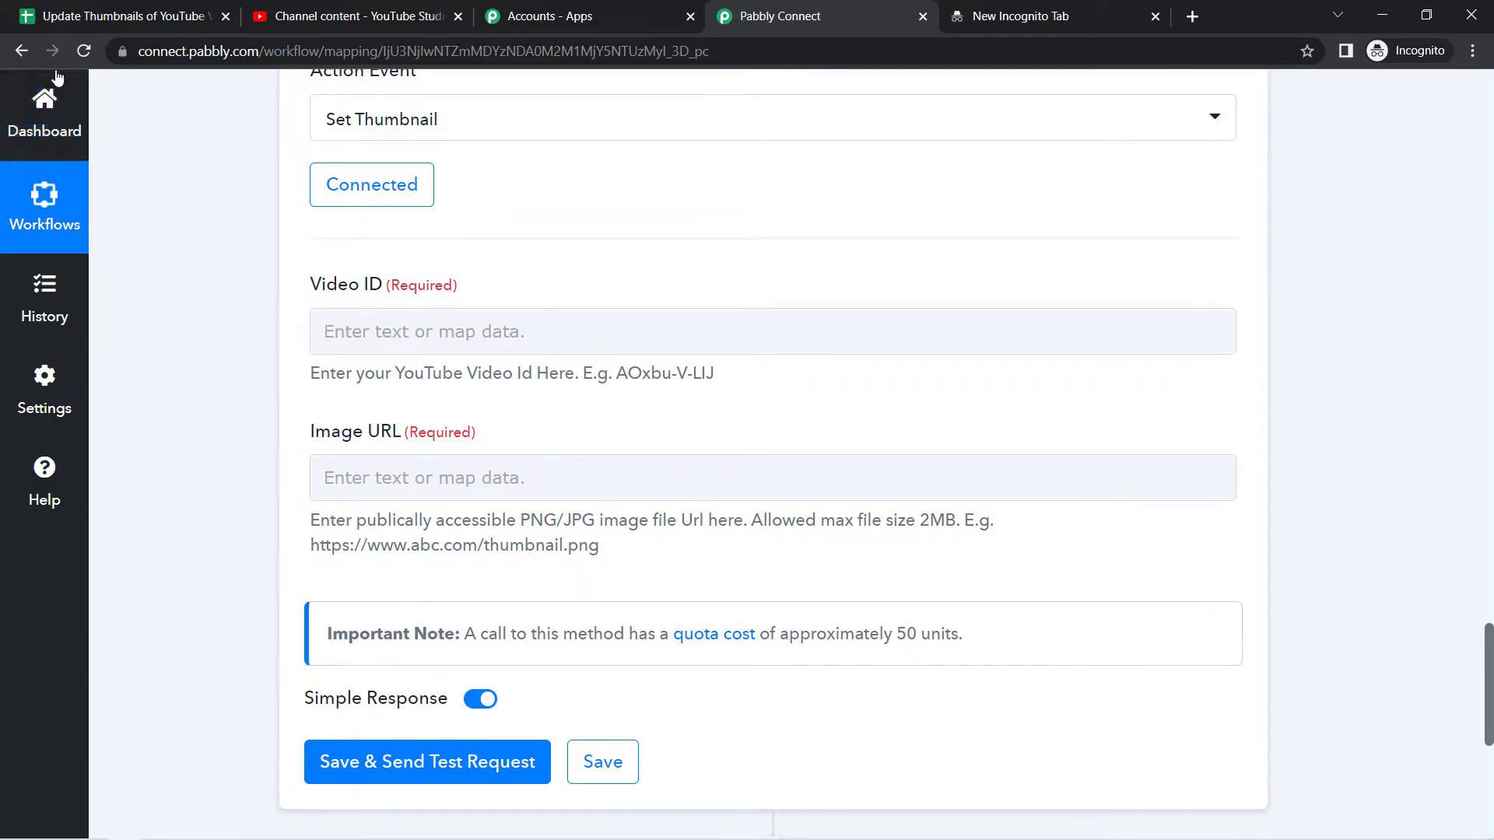
left_click(84, 51)
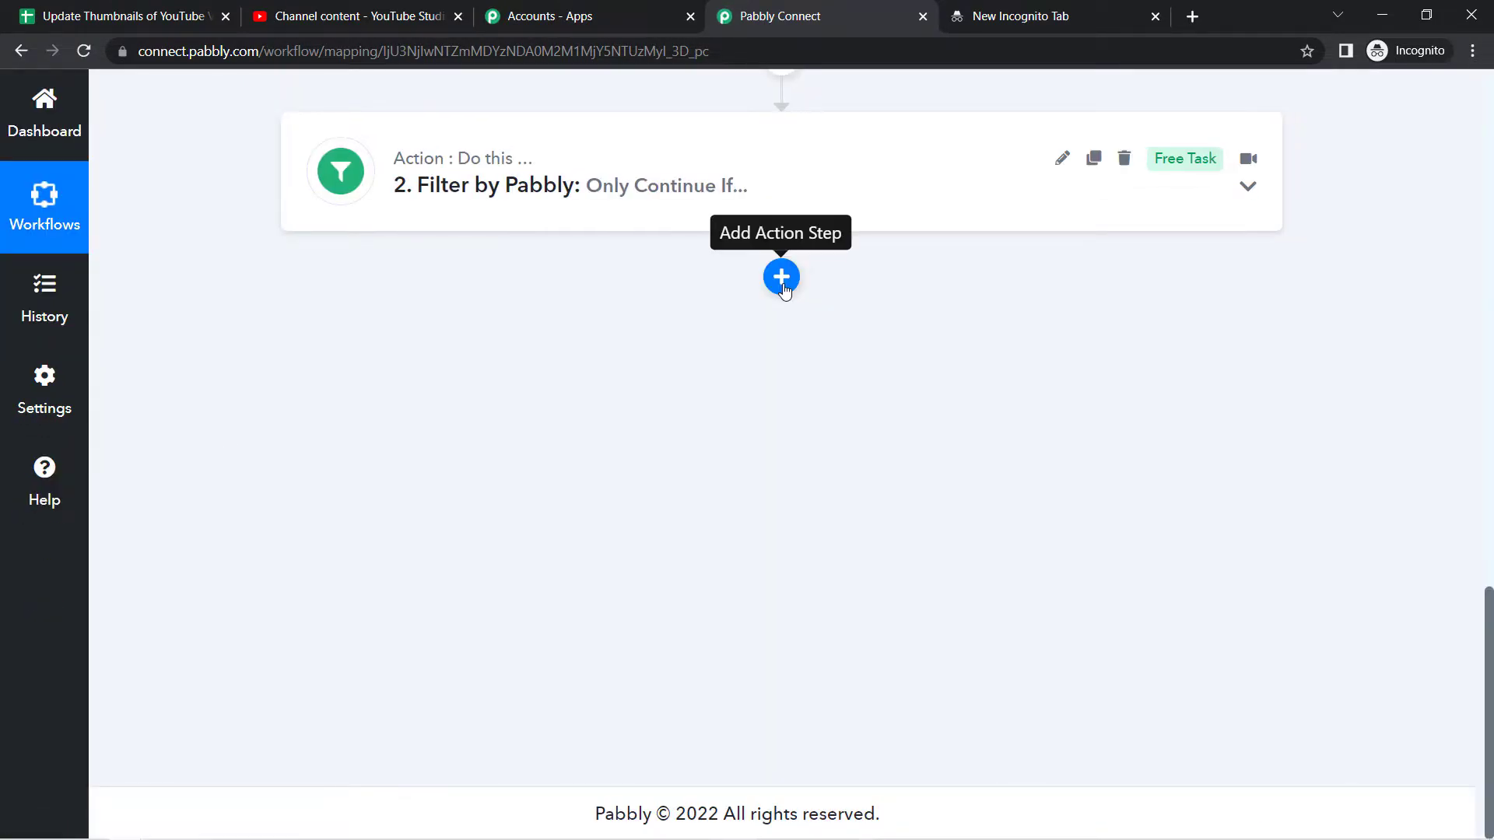
Add a new action step after the filter and choose YouTube as its app.
left_click(785, 275)
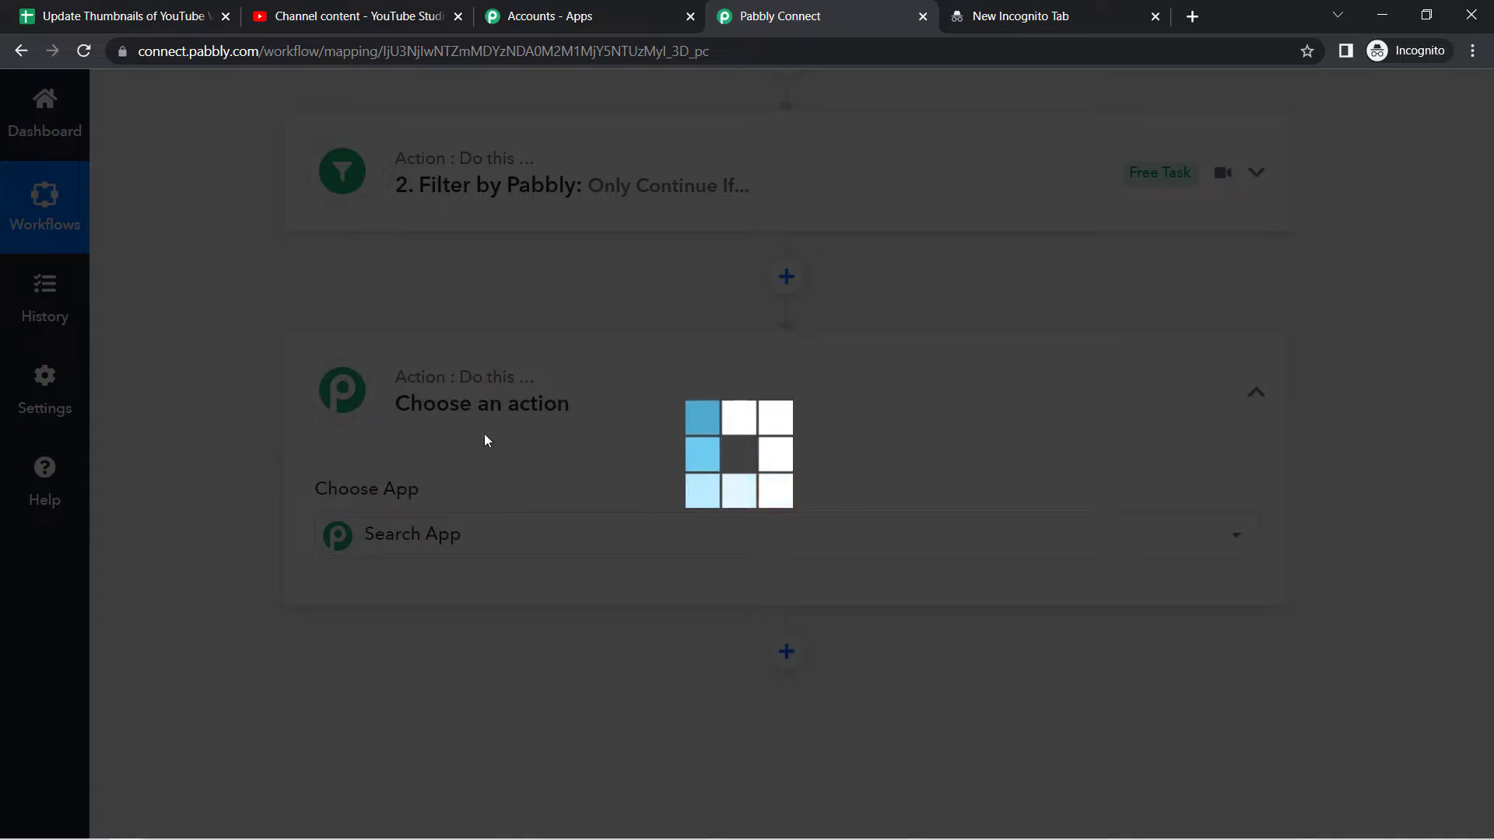
left_click(425, 535)
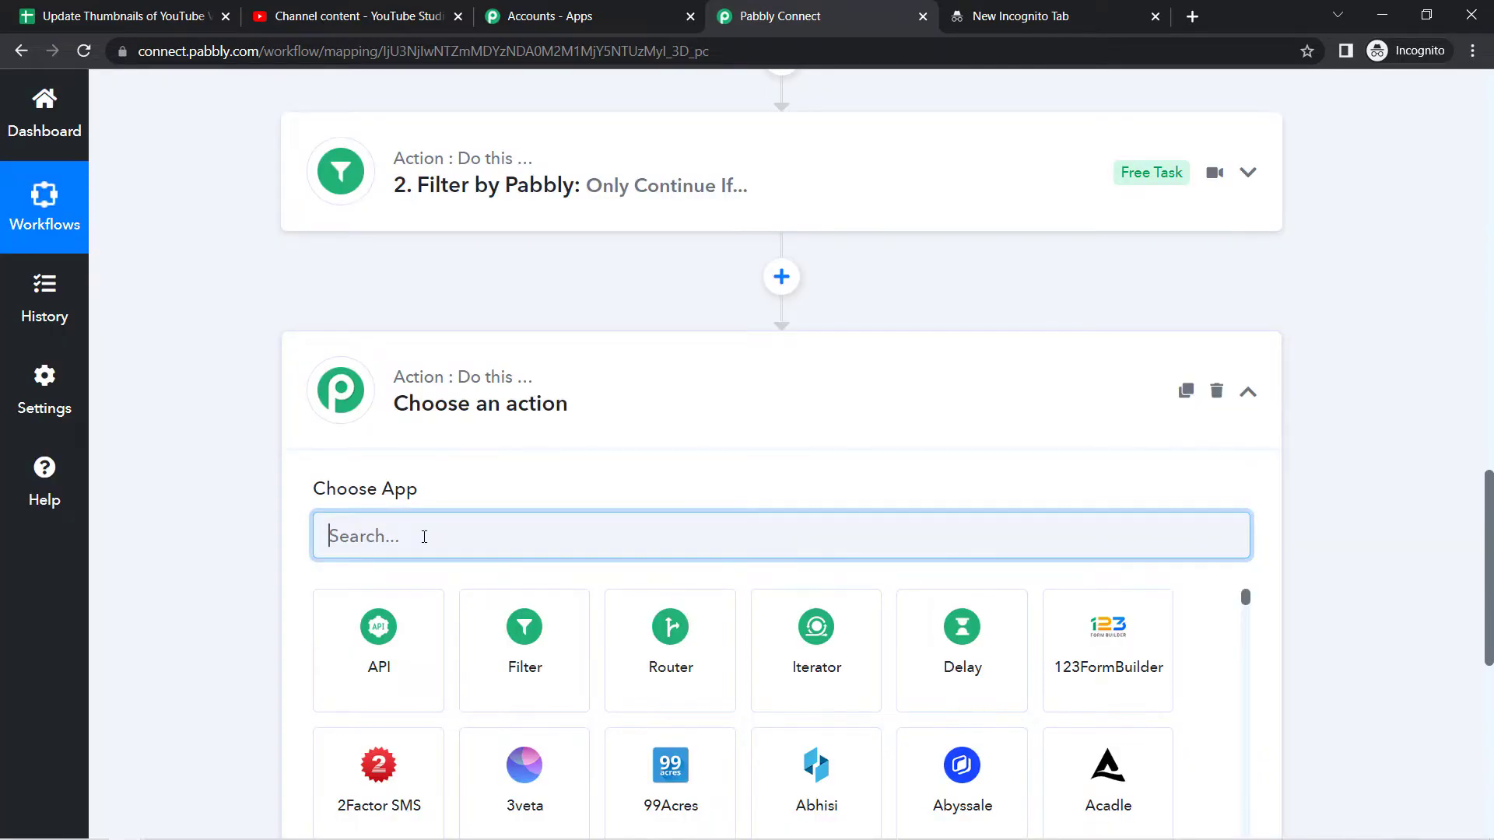
type("yout")
left_click(379, 634)
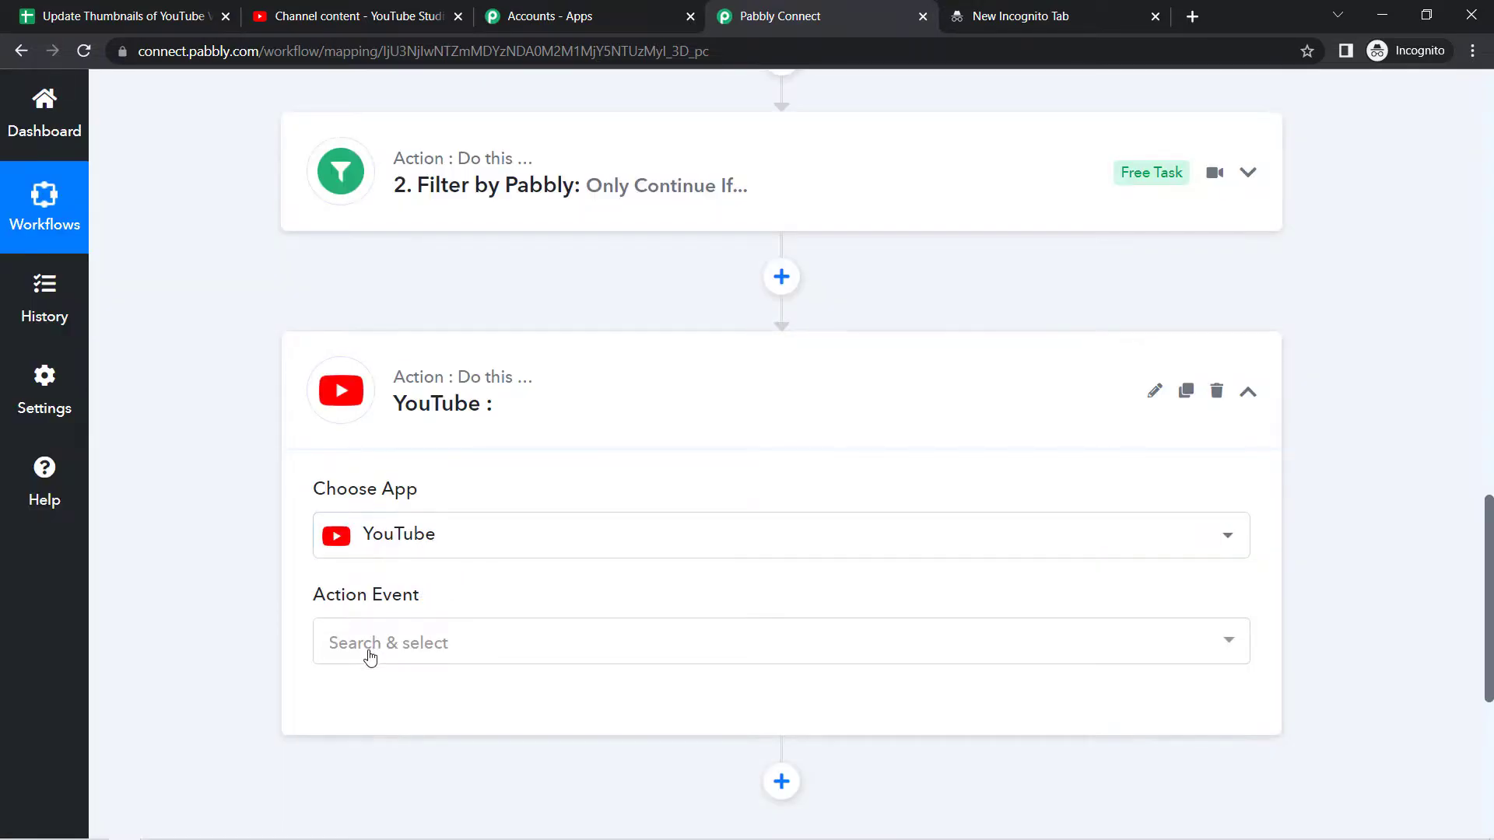
Set the YouTube action event to Set Thumbnail and connect it with the existing YouTube #87 connection.
left_click(338, 640)
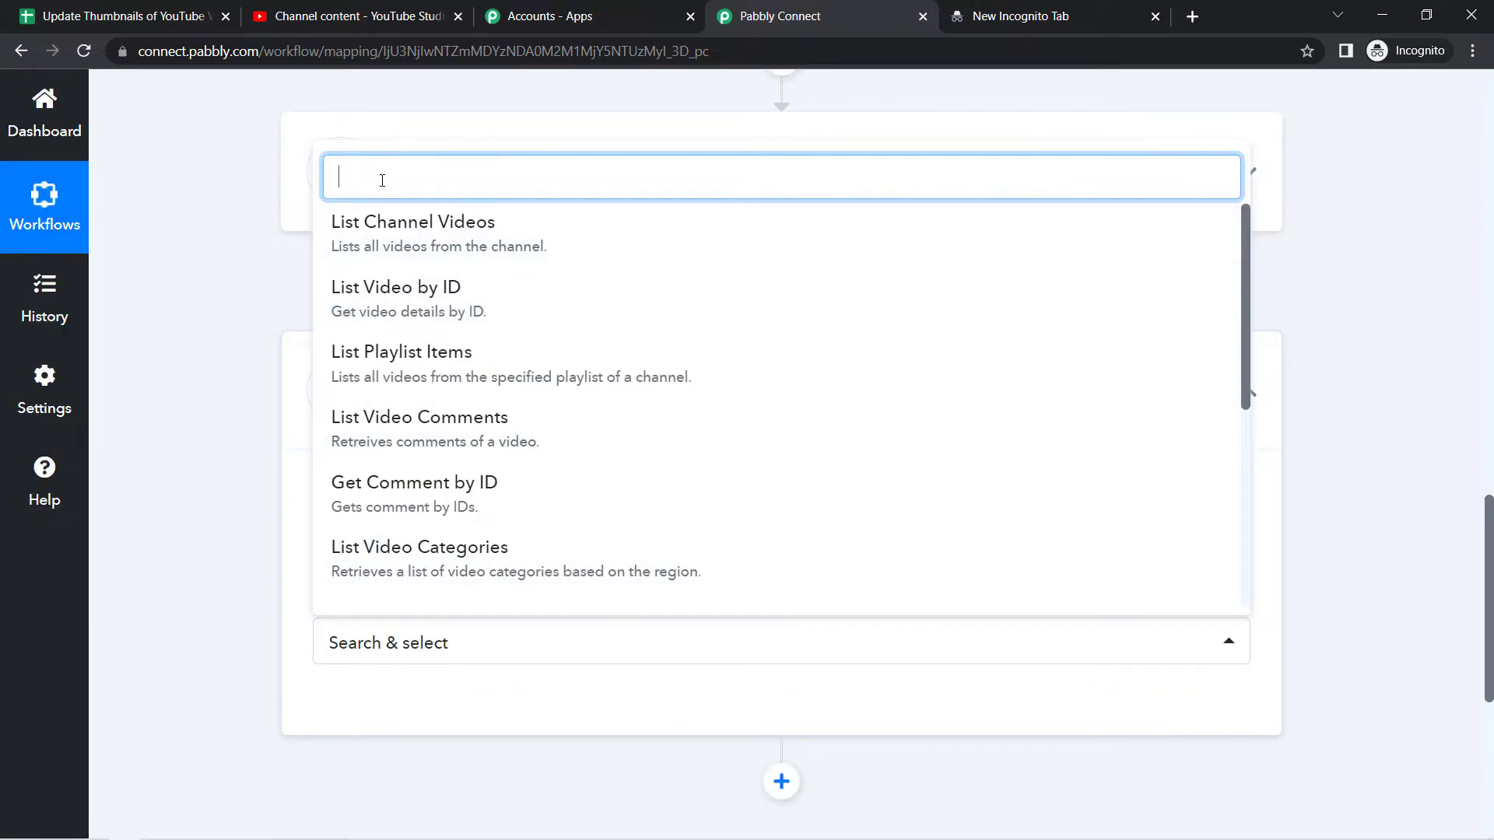
type("set")
left_click(359, 606)
left_click(362, 710)
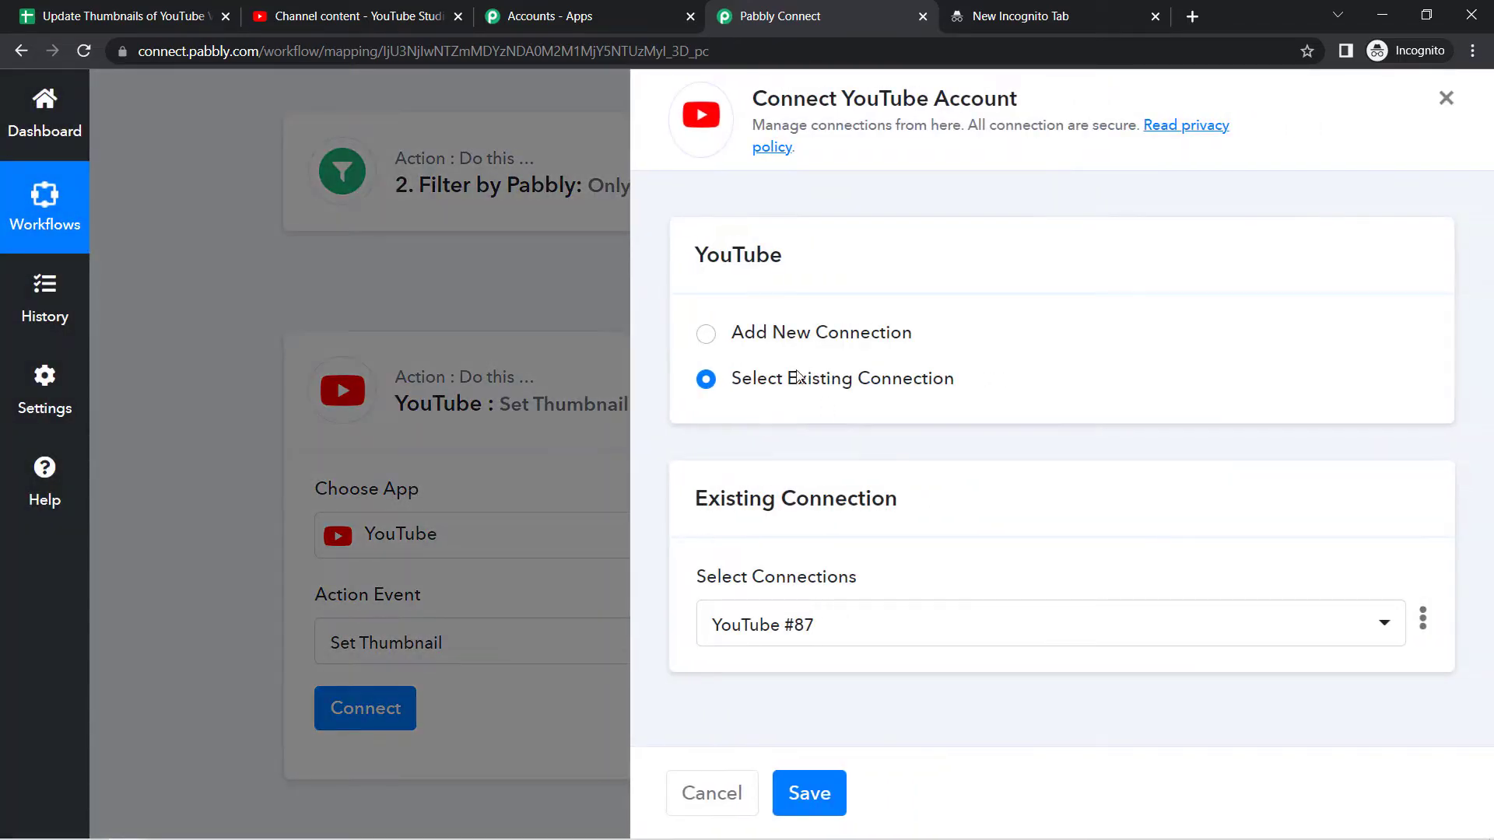
left_click(817, 794)
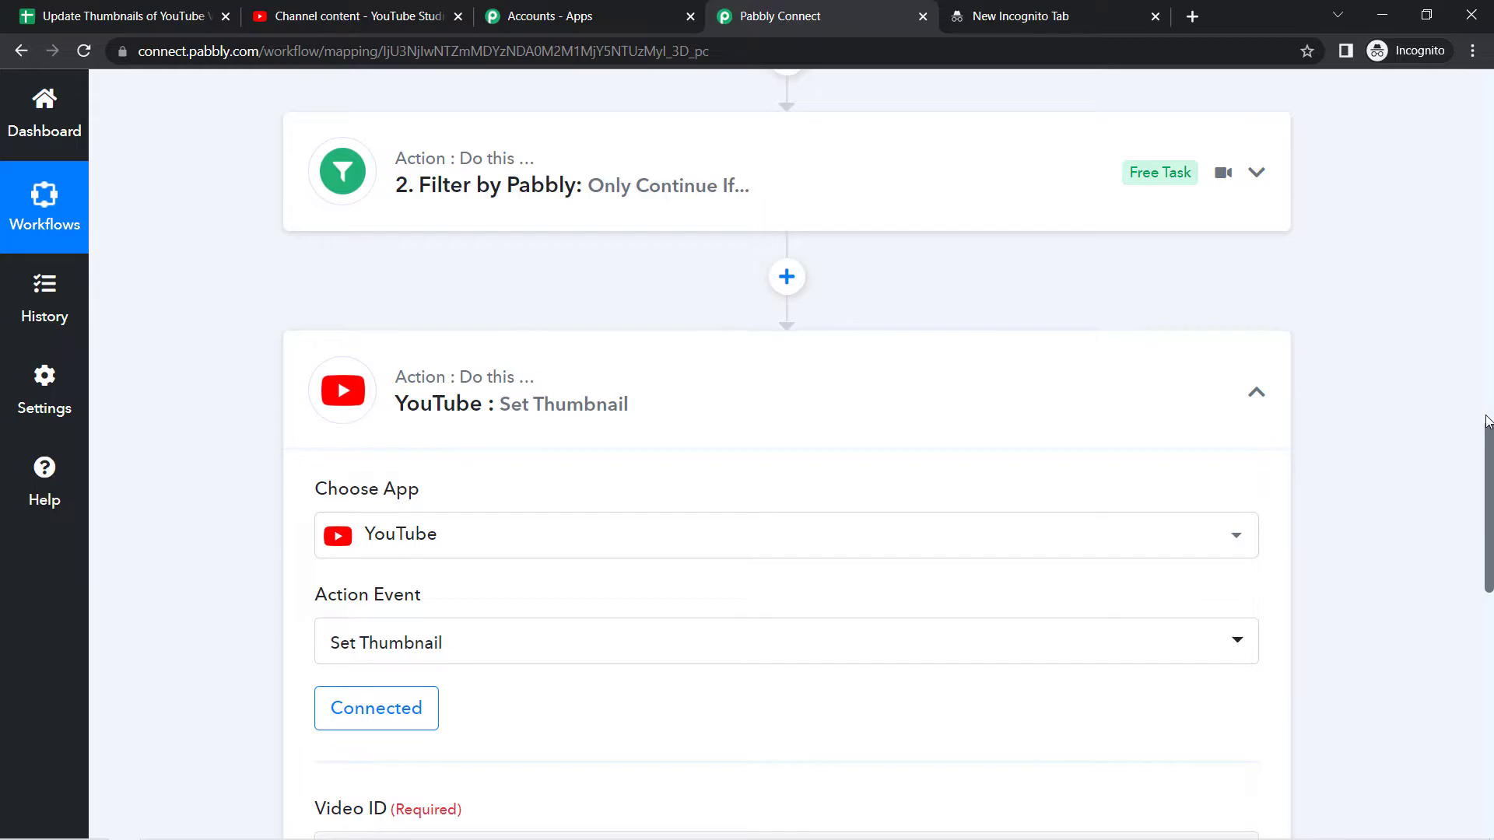
Map the Set Thumbnail action's Video ID to the Video ID value from the Google Sheets trigger.
left_click_drag(1487, 444, 1488, 579)
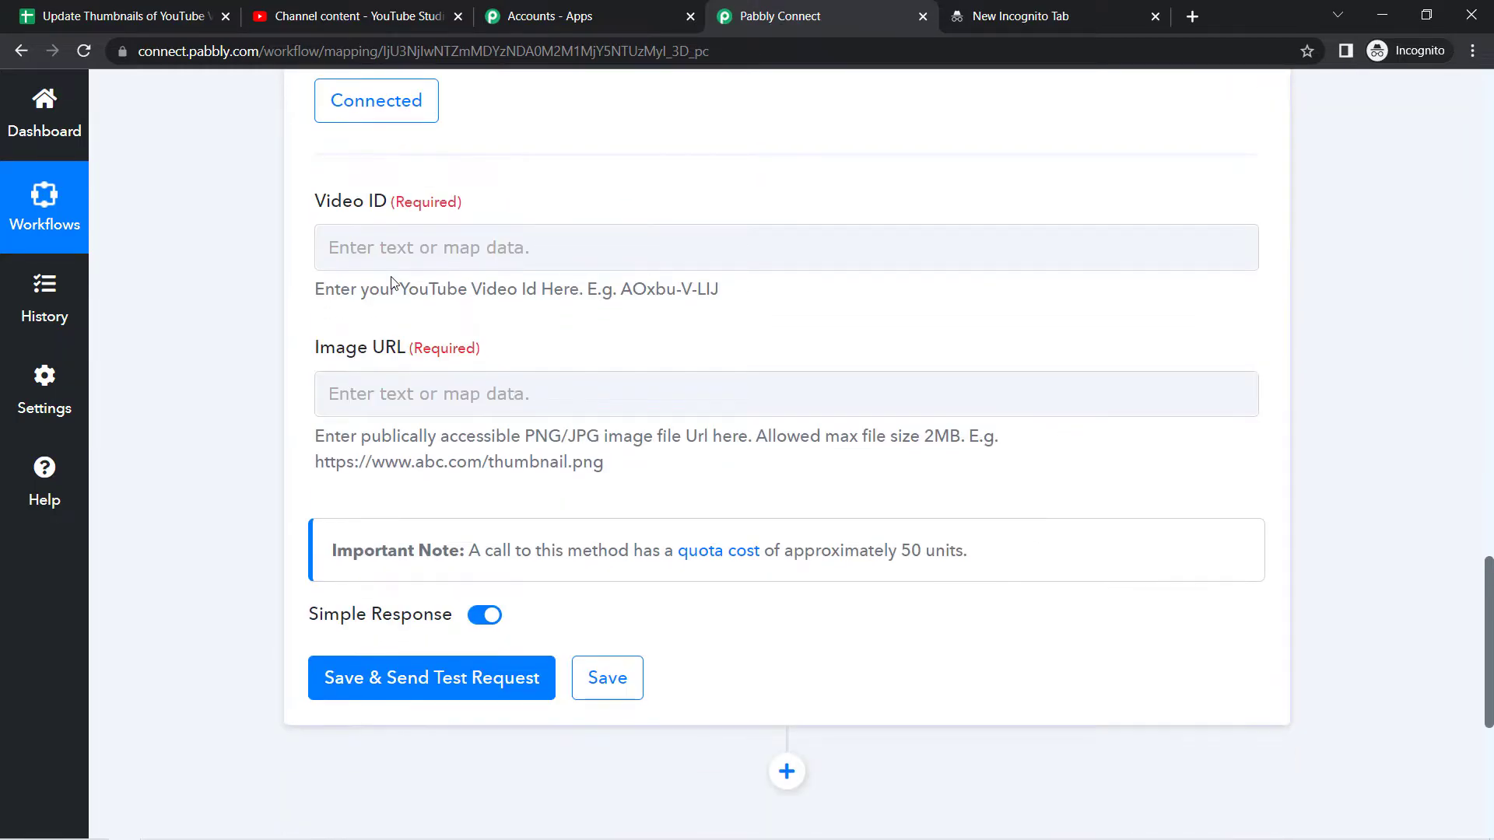
left_click(362, 249)
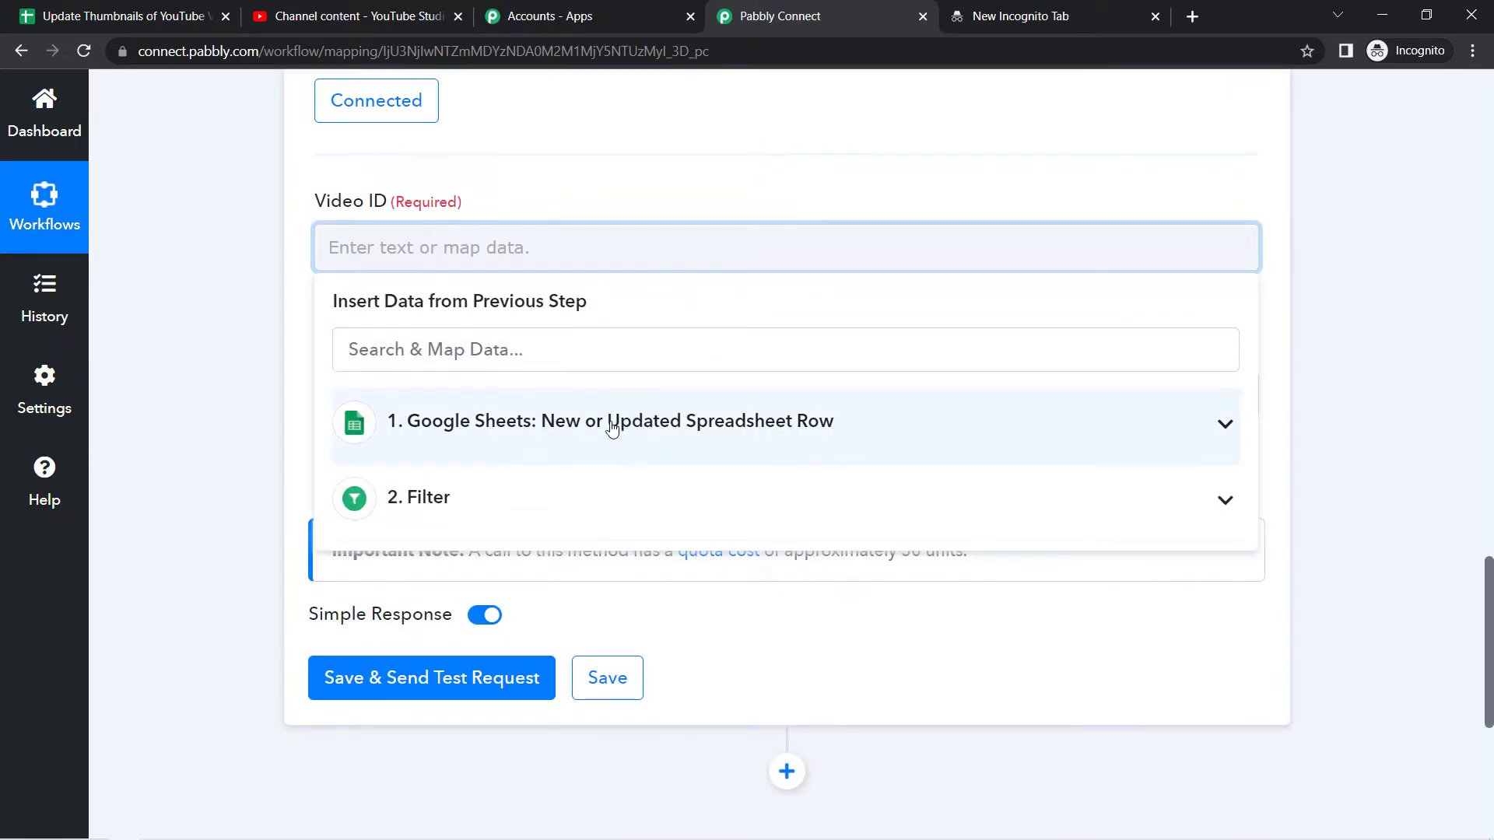
left_click(610, 428)
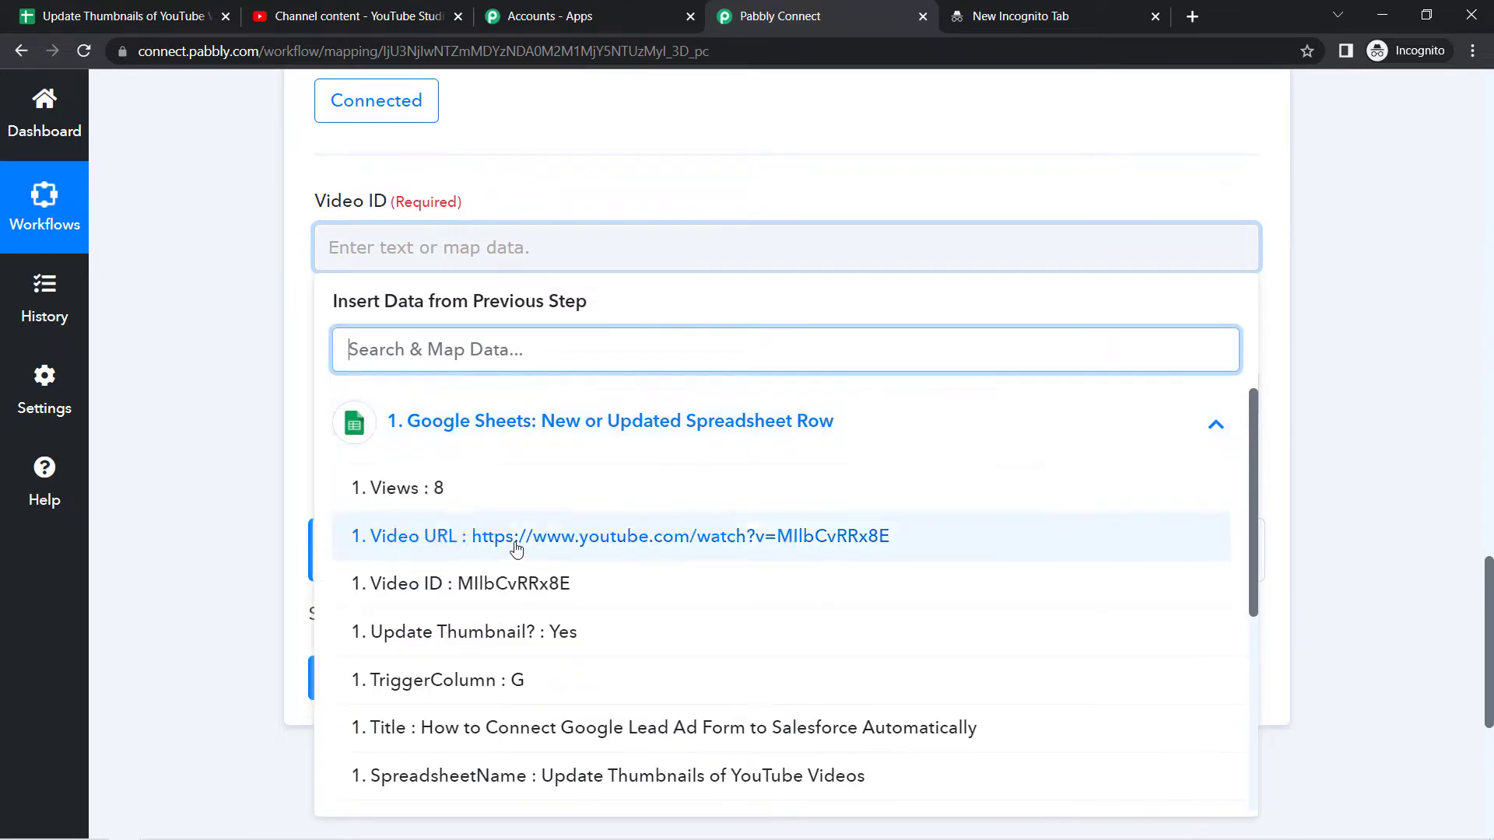
left_click(510, 586)
left_click(246, 285)
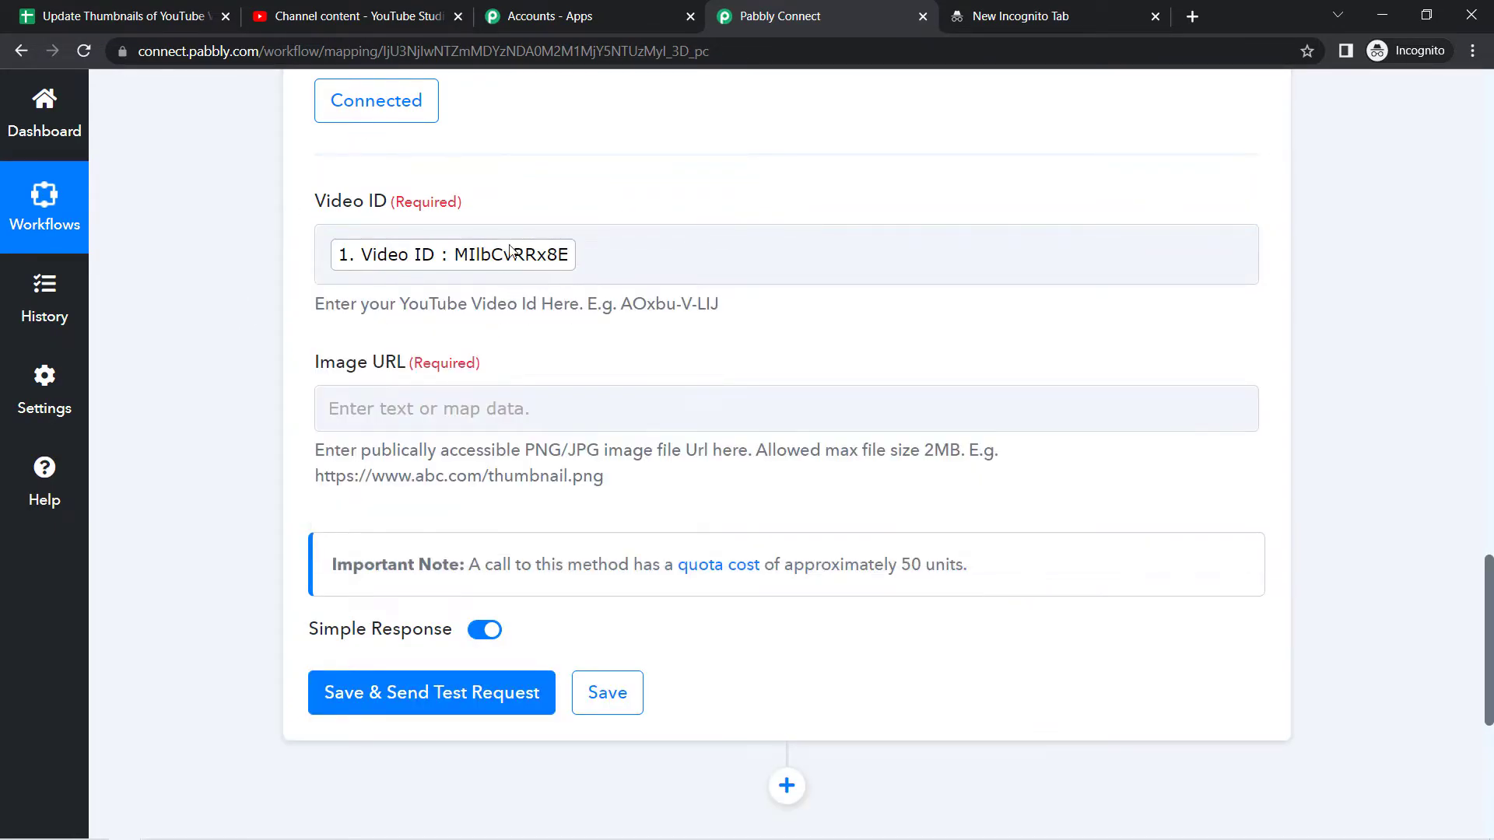
Map the Image URL to the New Thumbnail URL value from the Google Sheets trigger.
left_click(411, 402)
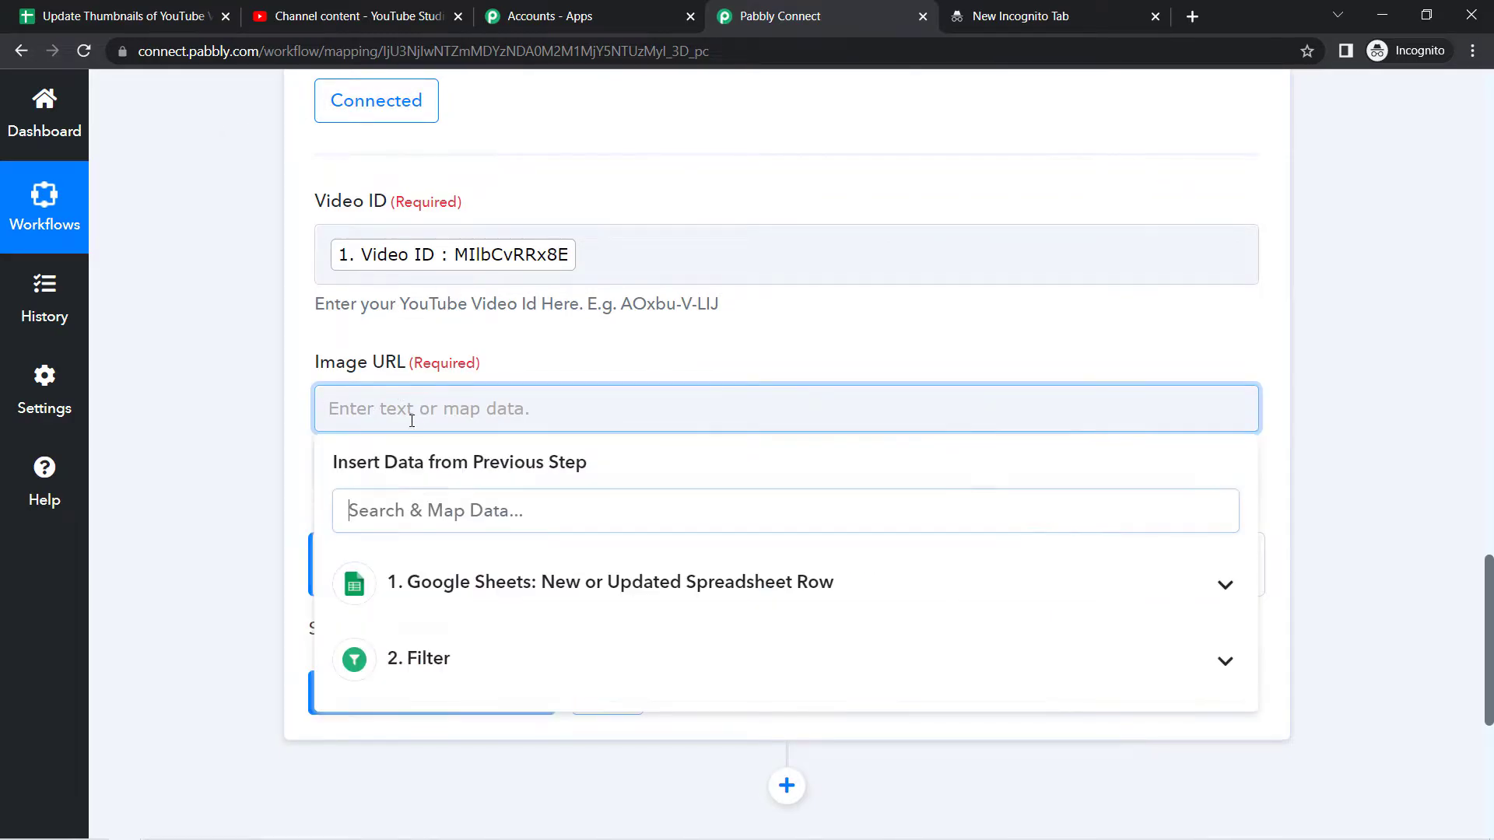
left_click(502, 582)
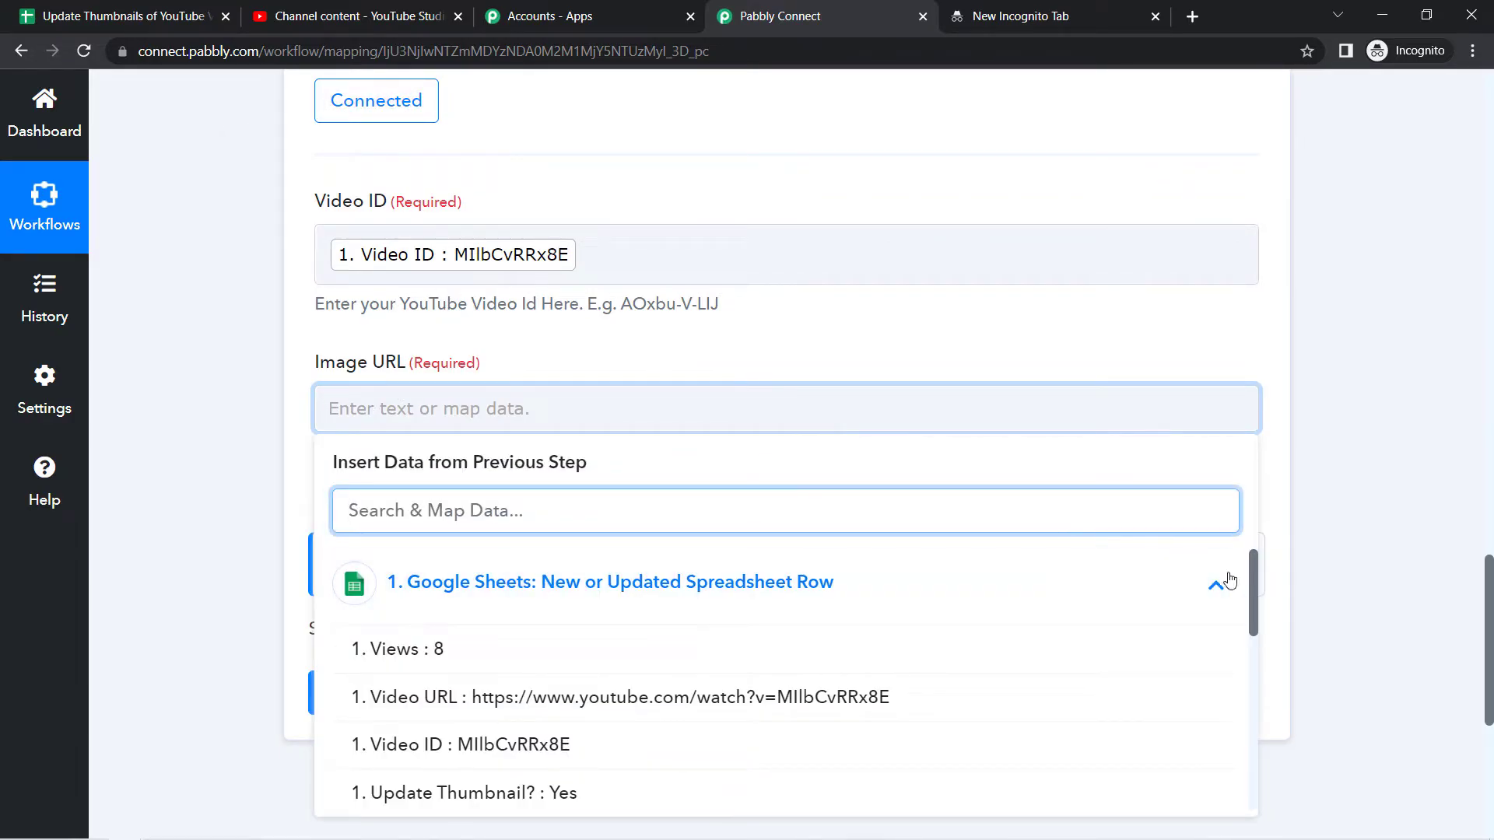
left_click_drag(1252, 584, 1263, 748)
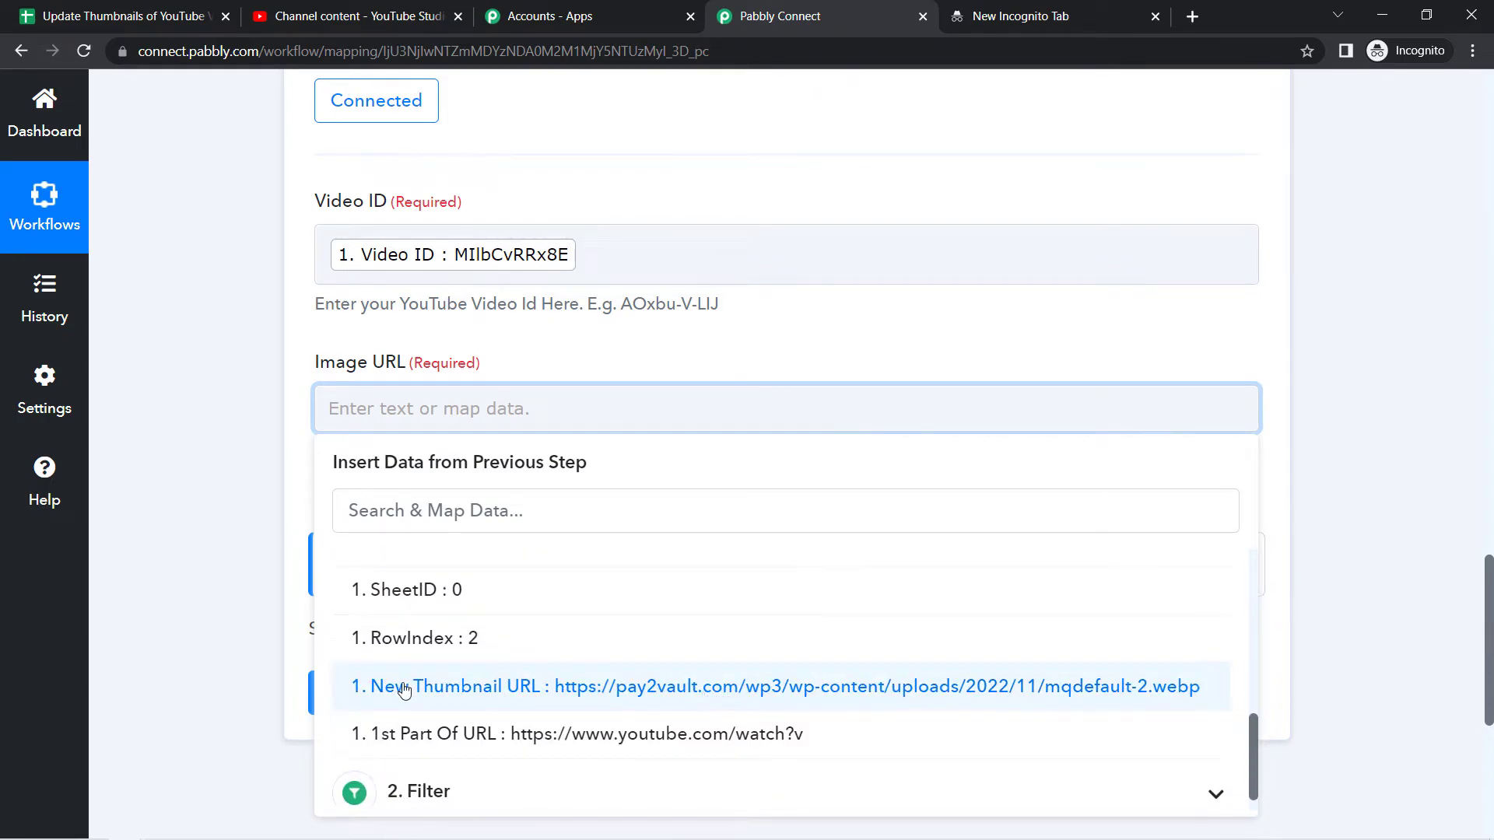
left_click(622, 686)
left_click(187, 487)
Switch to the Google Sheets spreadsheet and open the new thumbnail link in cell F2 to view the image.
key("ctrl+1")
left_click(852, 362)
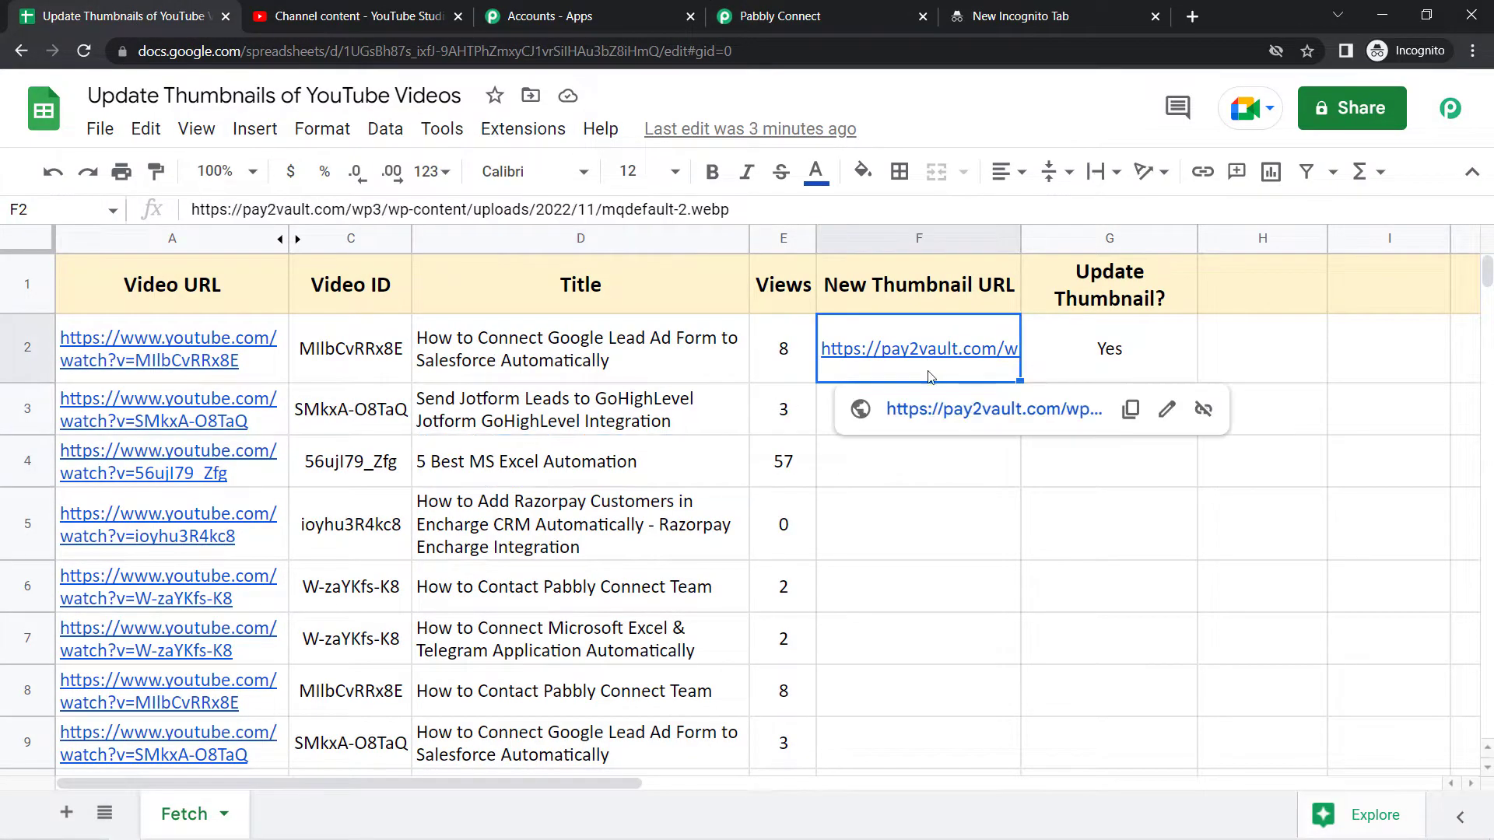
left_click(934, 403)
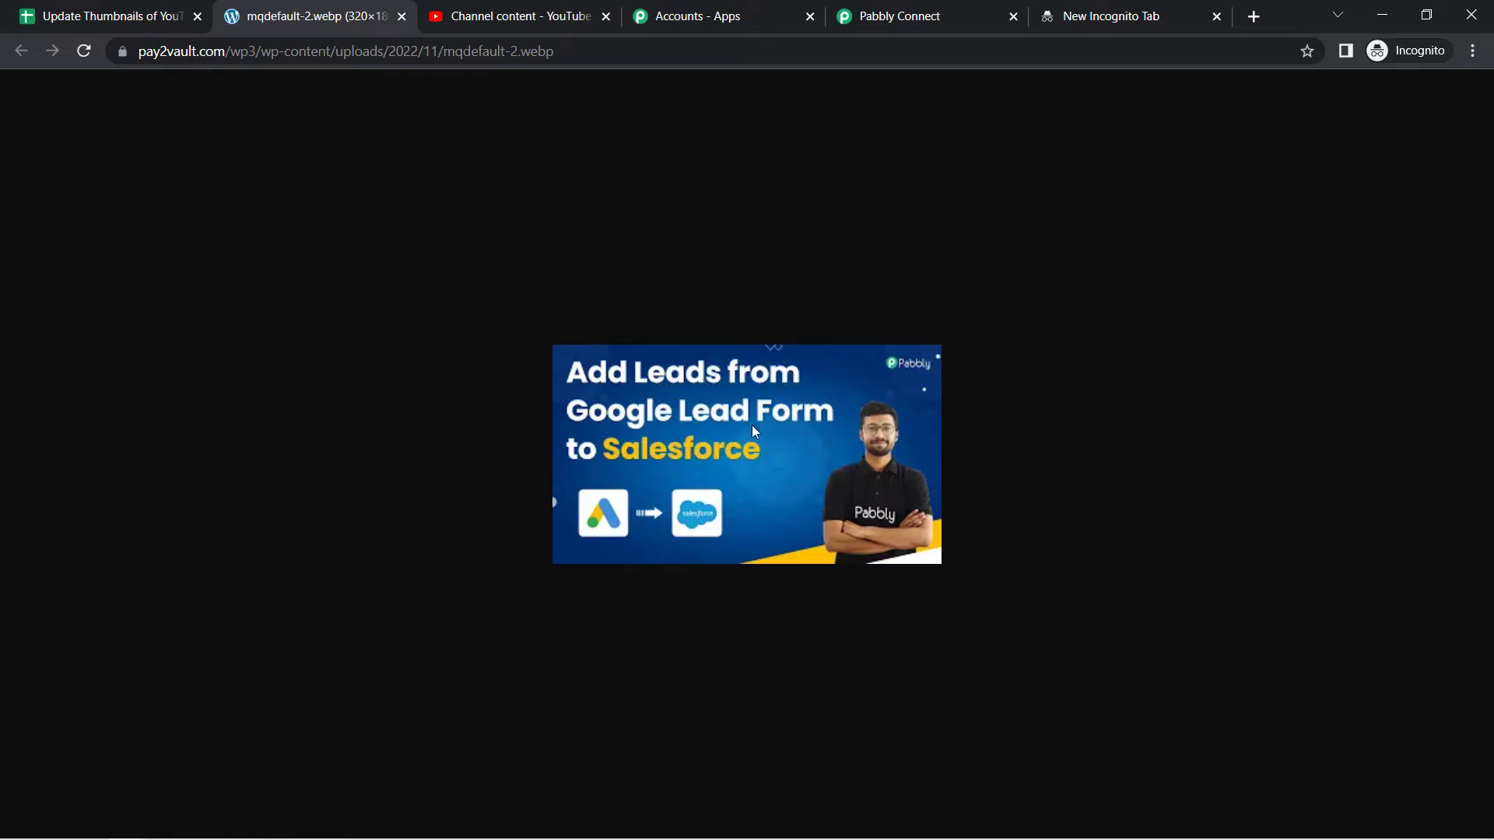
Return to the spreadsheet and compare the video title in cell D2 with the thumbnail image.
left_click(74, 17)
left_click(641, 339)
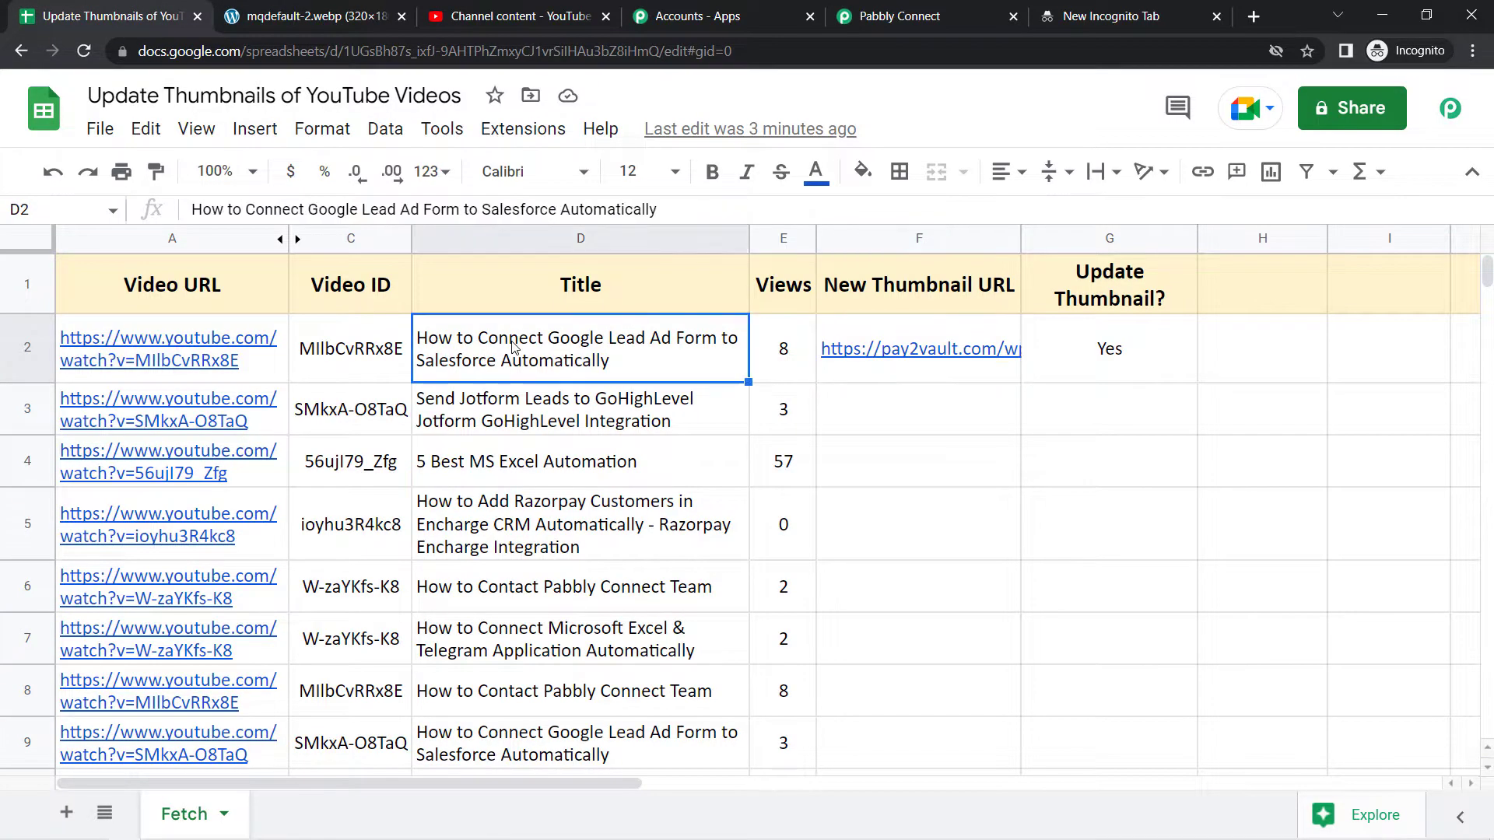
double_click(640, 339)
left_click_drag(600, 333, 630, 330)
left_click_drag(765, 329, 851, 327)
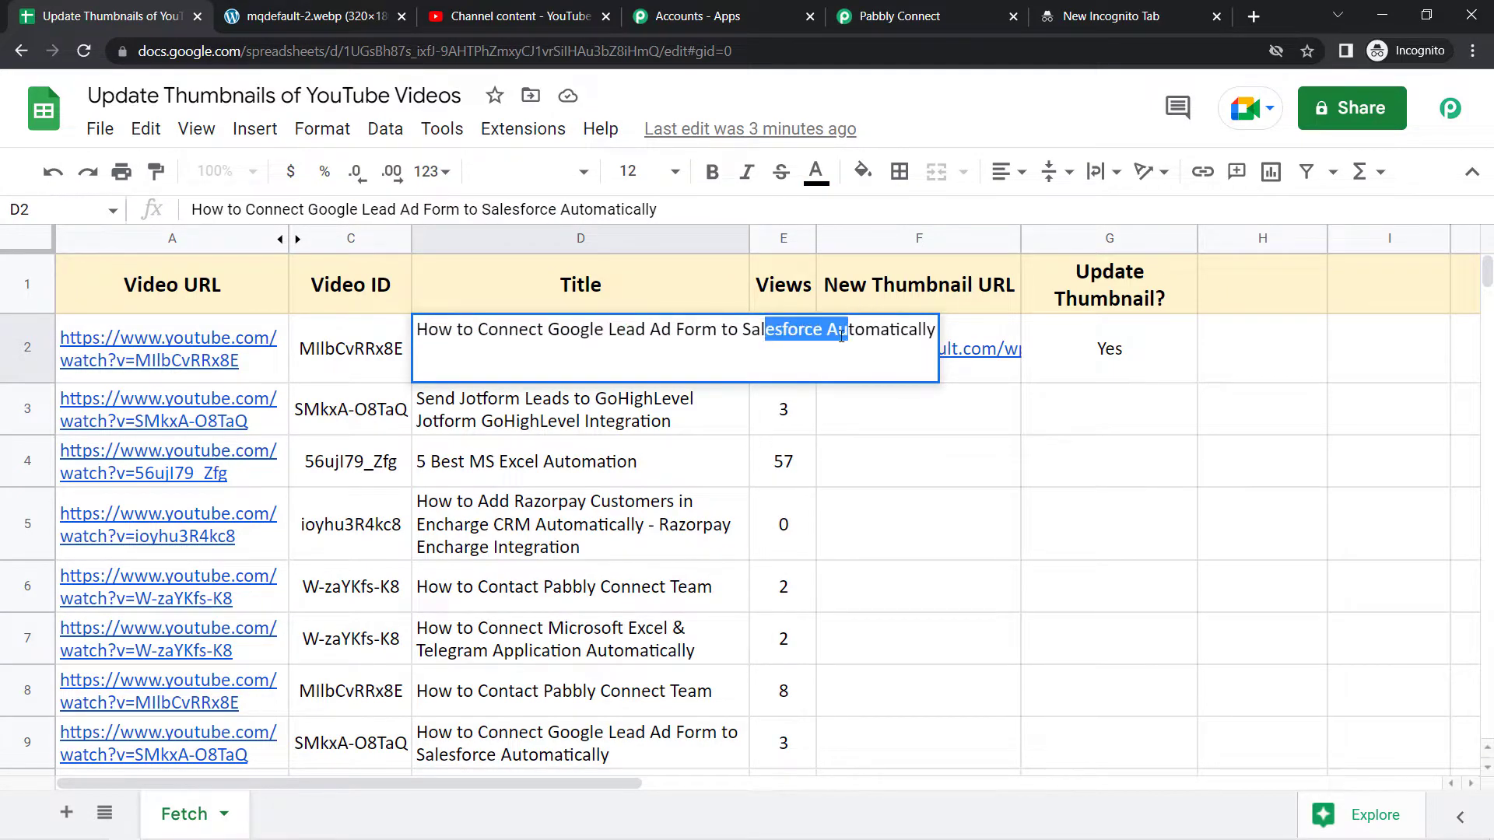
left_click(704, 459)
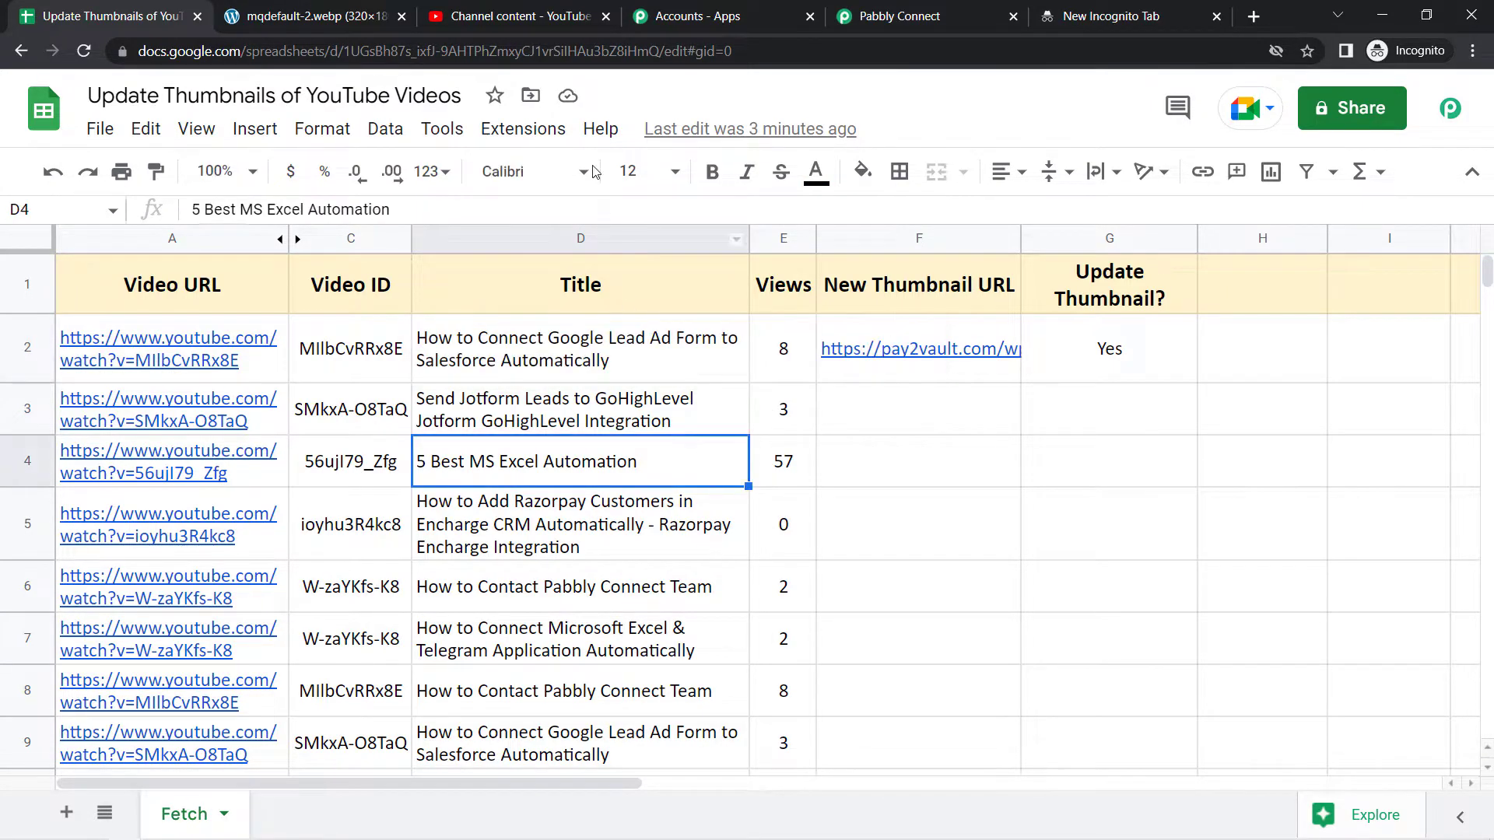
Check the mapped Image URL in Pabbly Connect, then review New Thumbnail URL cells F3:F8 in the spreadsheet.
left_click(941, 17)
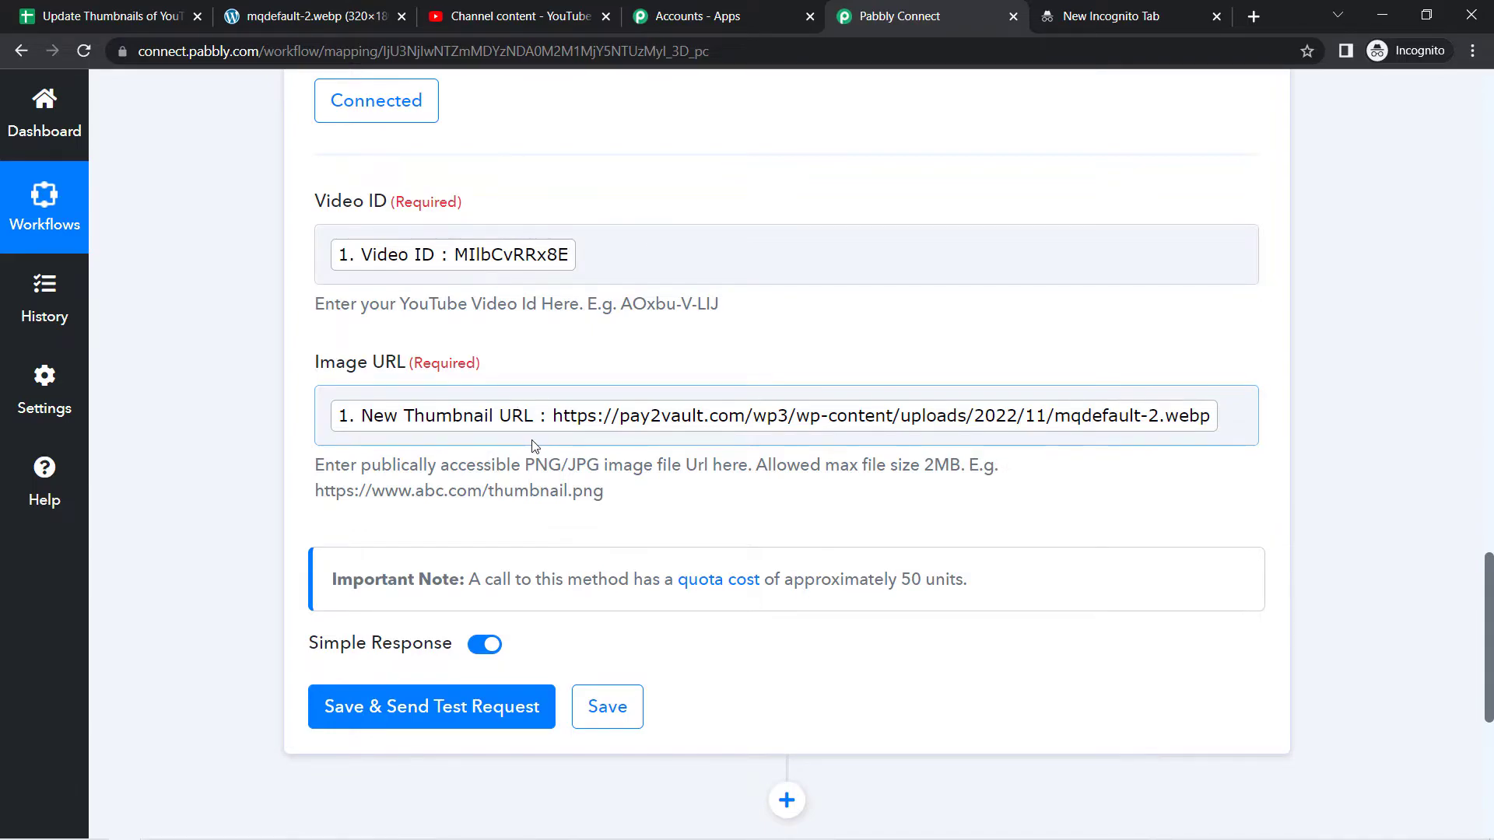
left_click(107, 11)
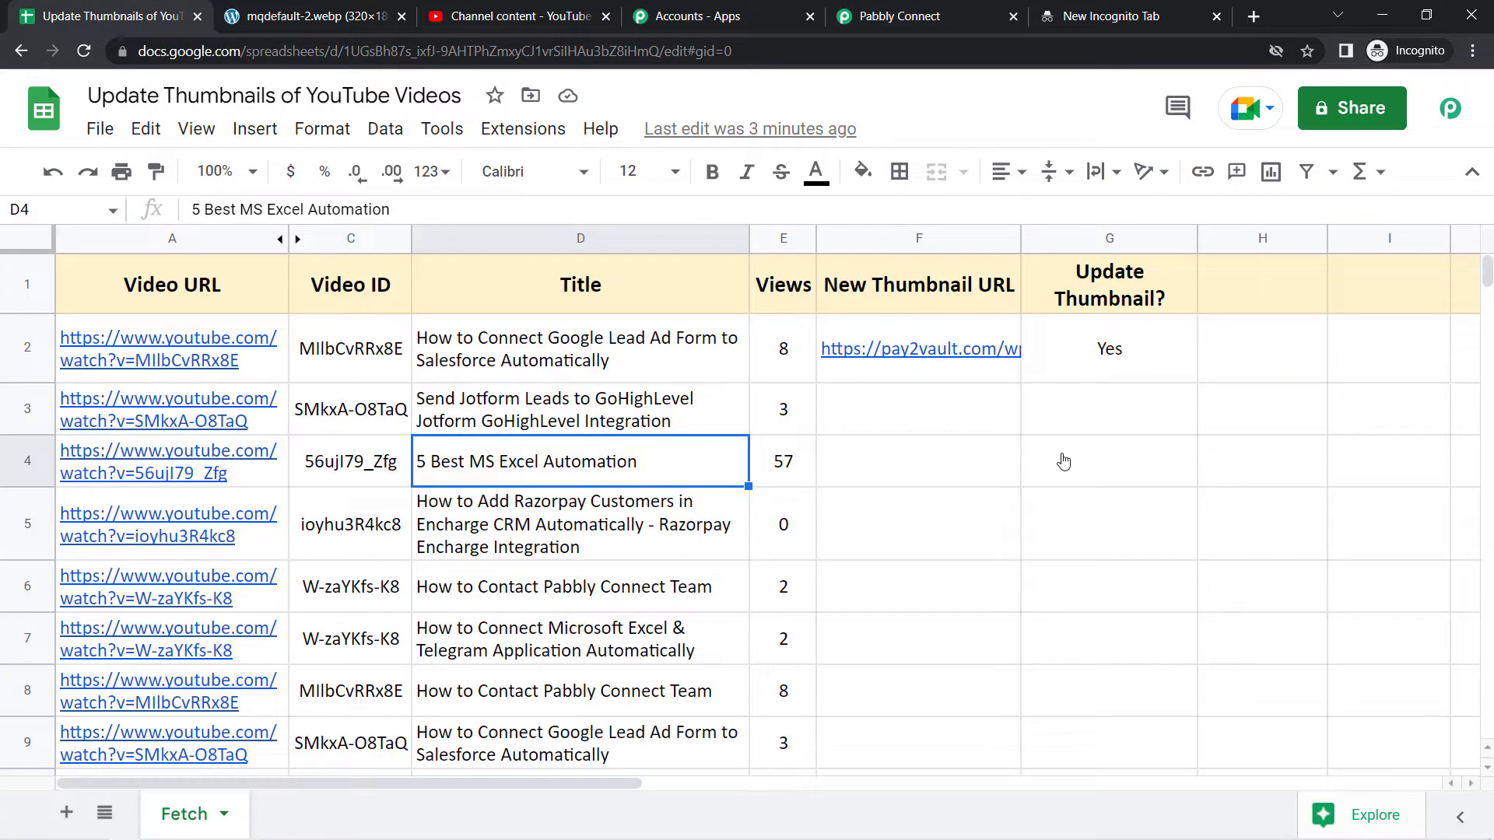
left_click_drag(946, 418, 1026, 710)
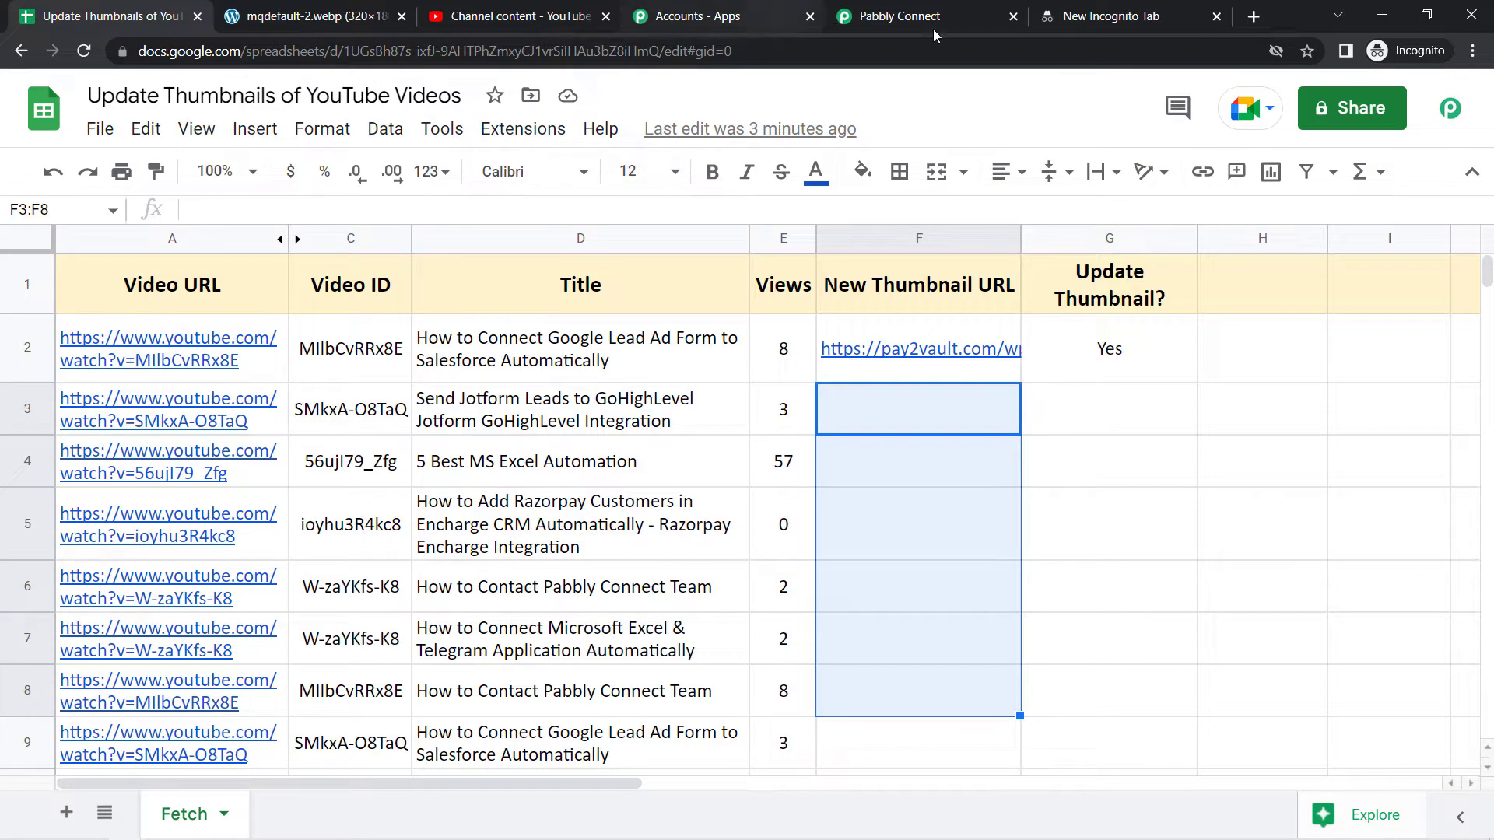
Switch to Pabbly Connect and review the trigger's received response against the fields mapped in the Set Thumbnail action.
left_click(902, 16)
left_click_drag(1490, 691, 1453, 350)
scroll(1467, 346, "down", 7)
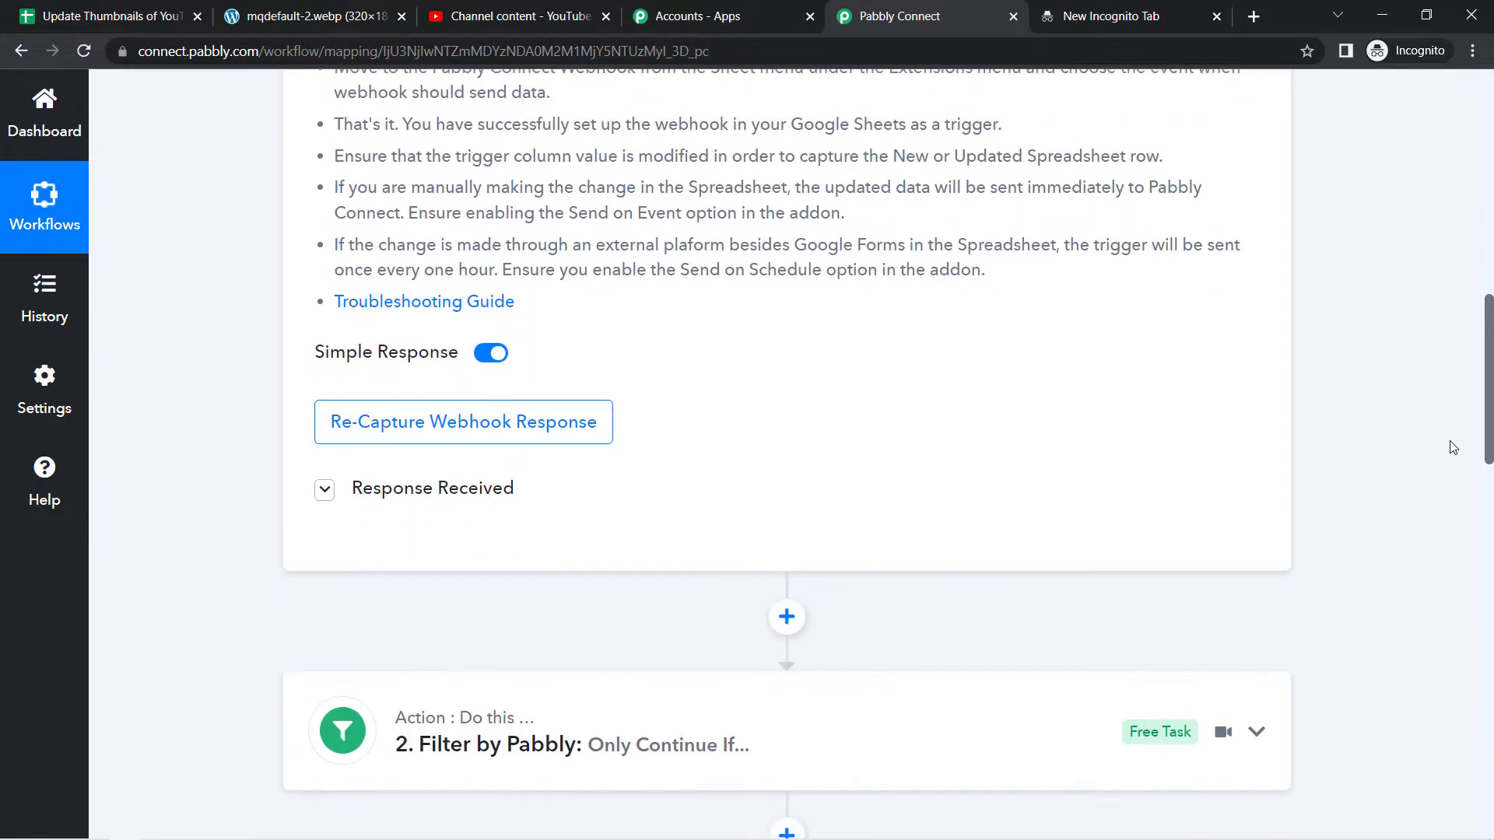
left_click(387, 425)
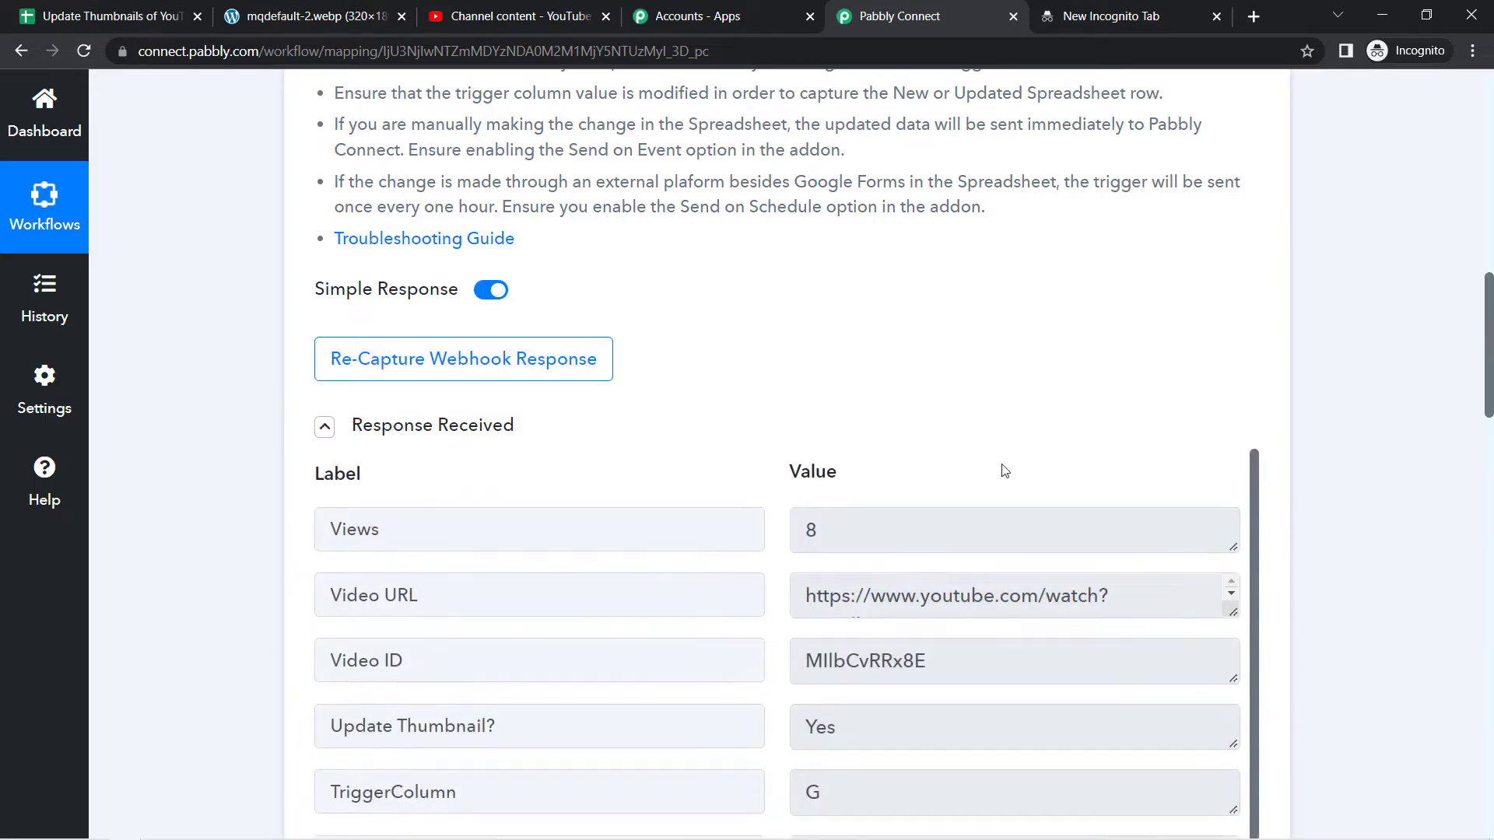
left_click_drag(1490, 307, 1491, 621)
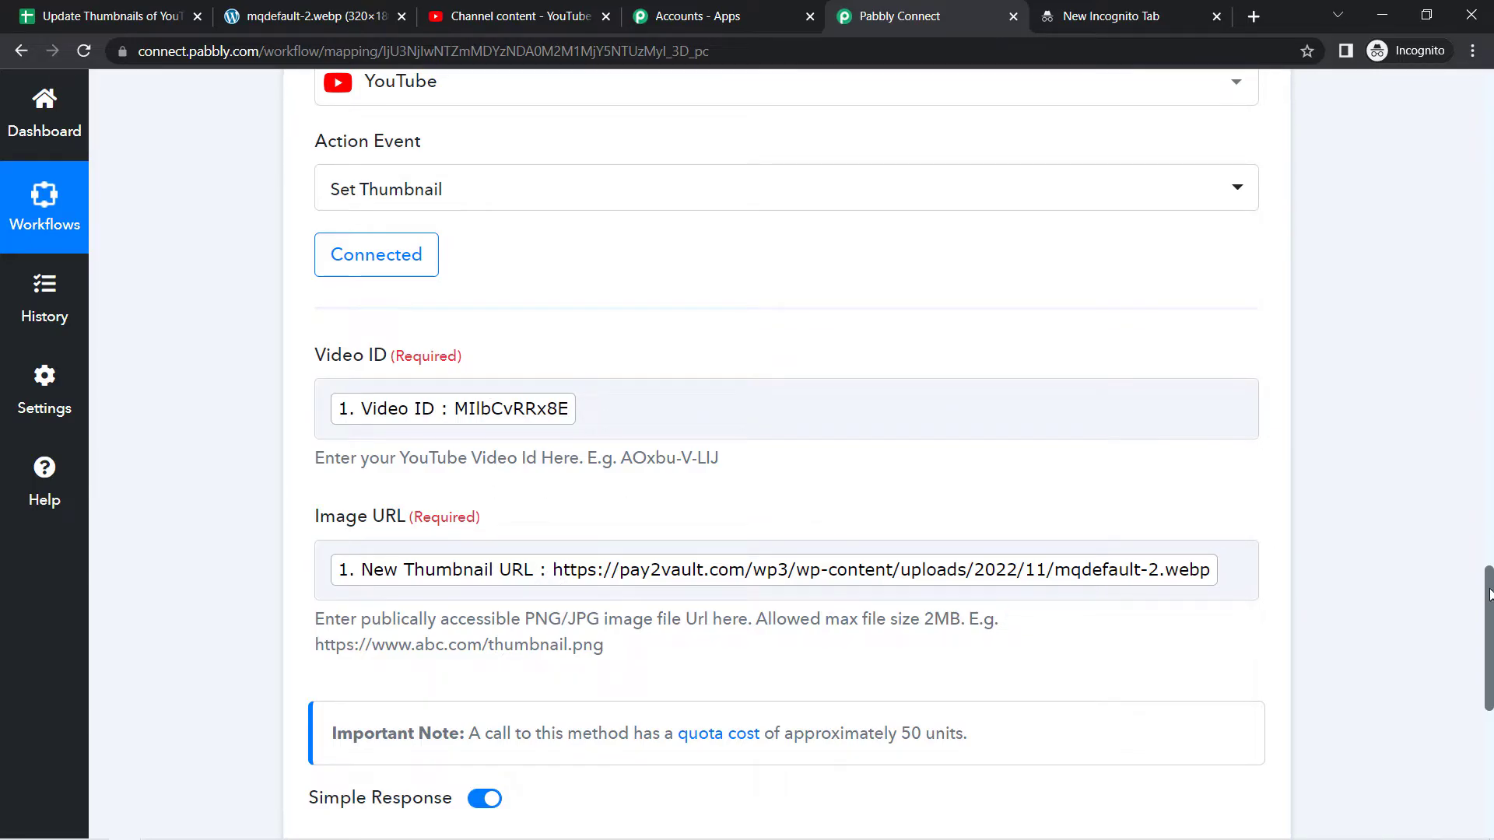
left_click_drag(1488, 595, 1476, 683)
scroll(1476, 682, "down", 2)
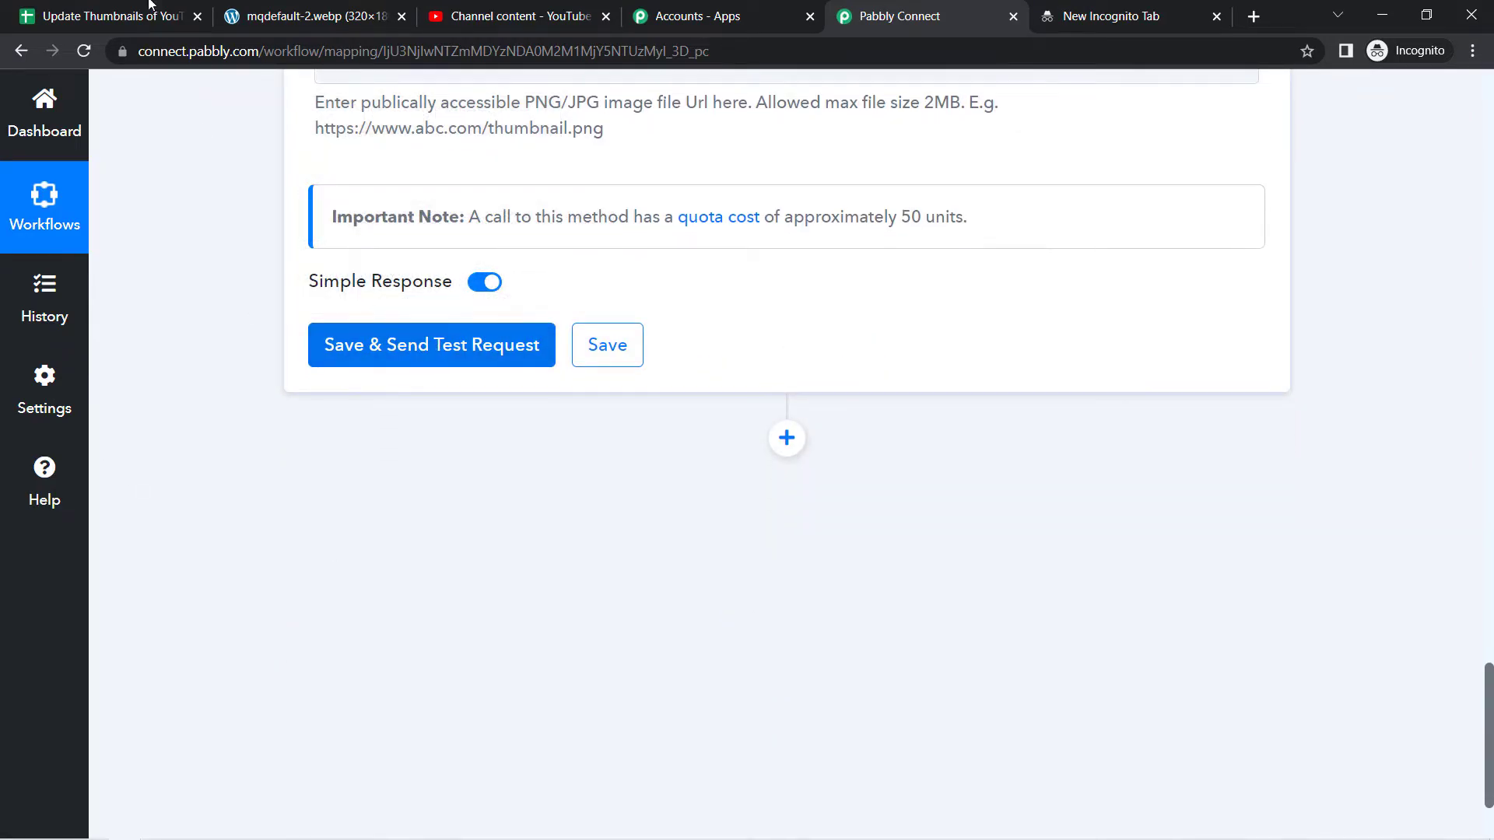
Open the YouTube video linked in spreadsheet cell A2 and view its current thumbnail in the YouTube Studio video details.
left_click(96, 17)
left_click(130, 362)
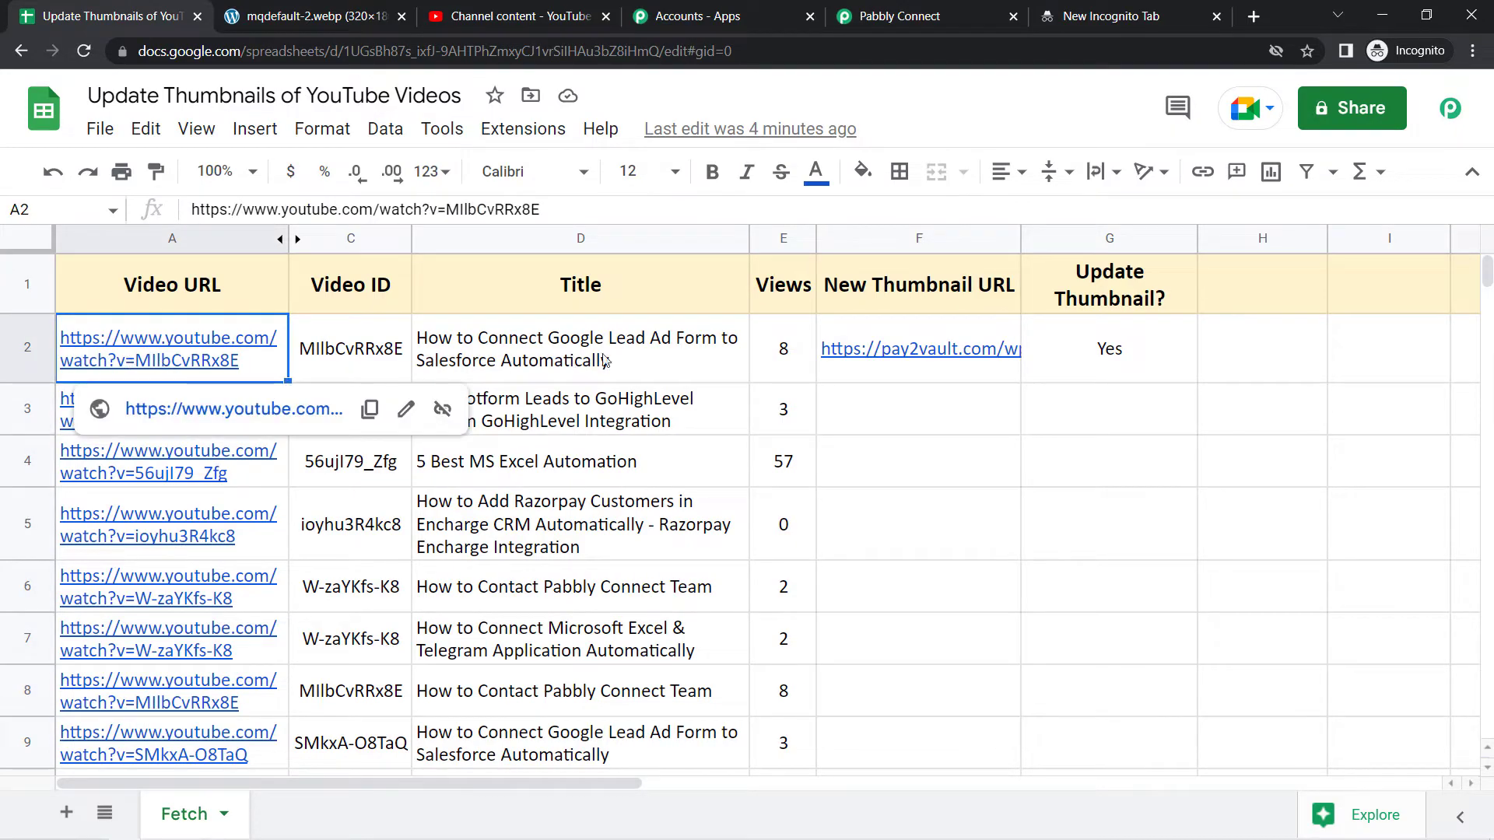
left_click(207, 409)
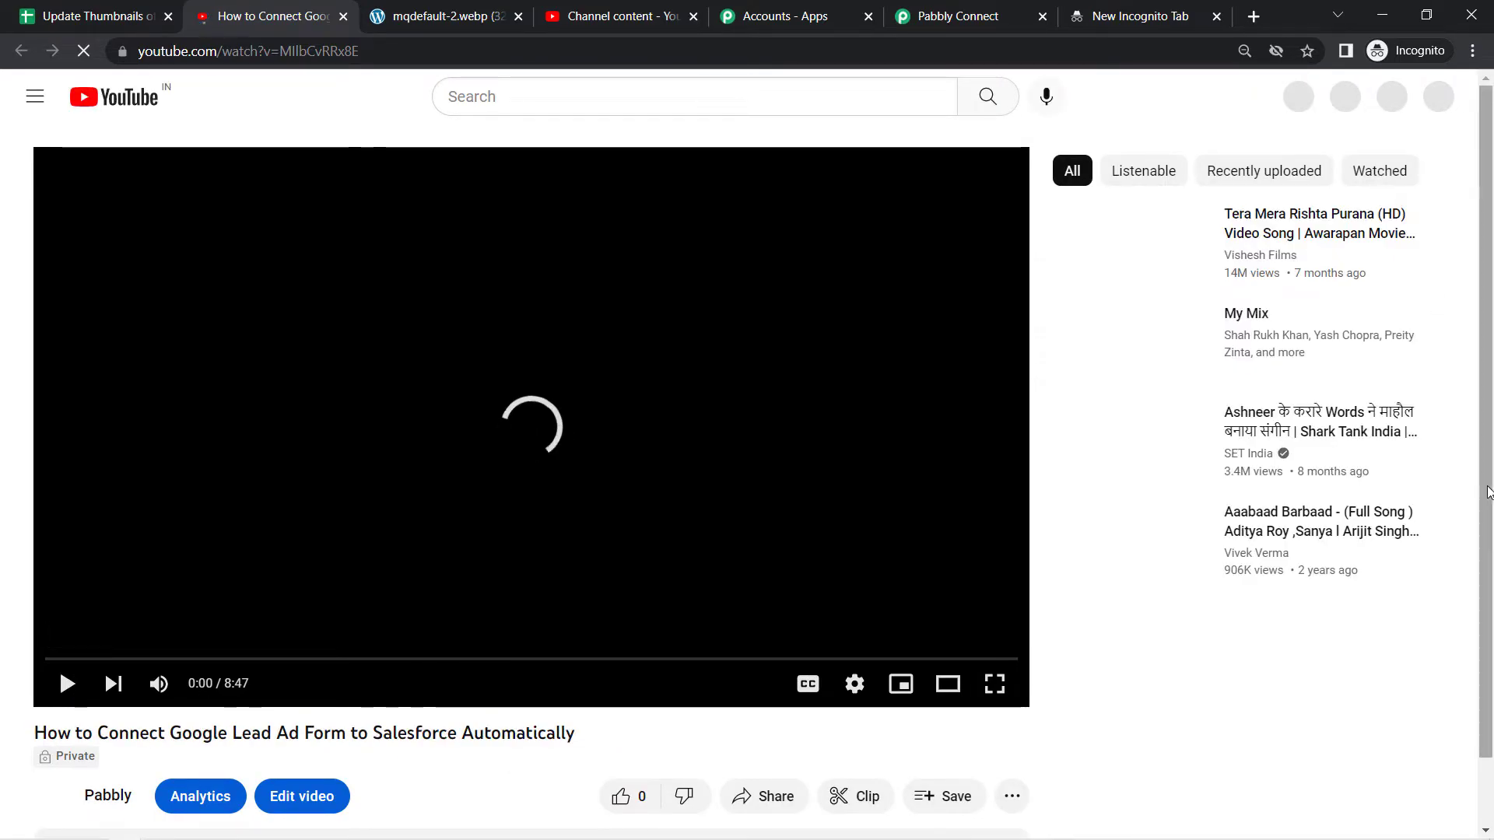
scroll(1405, 614, "down", 1)
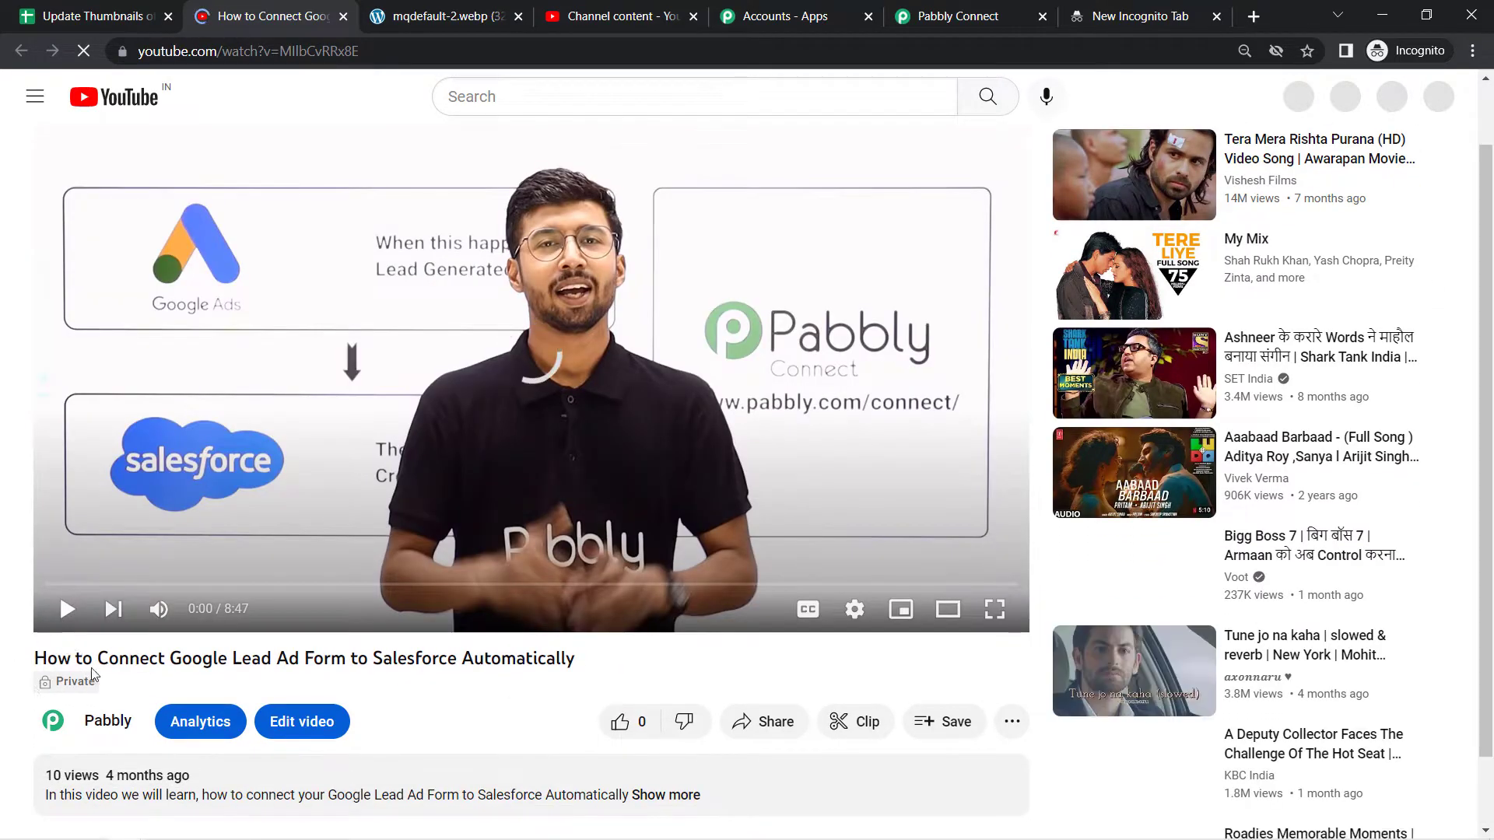
left_click(297, 731)
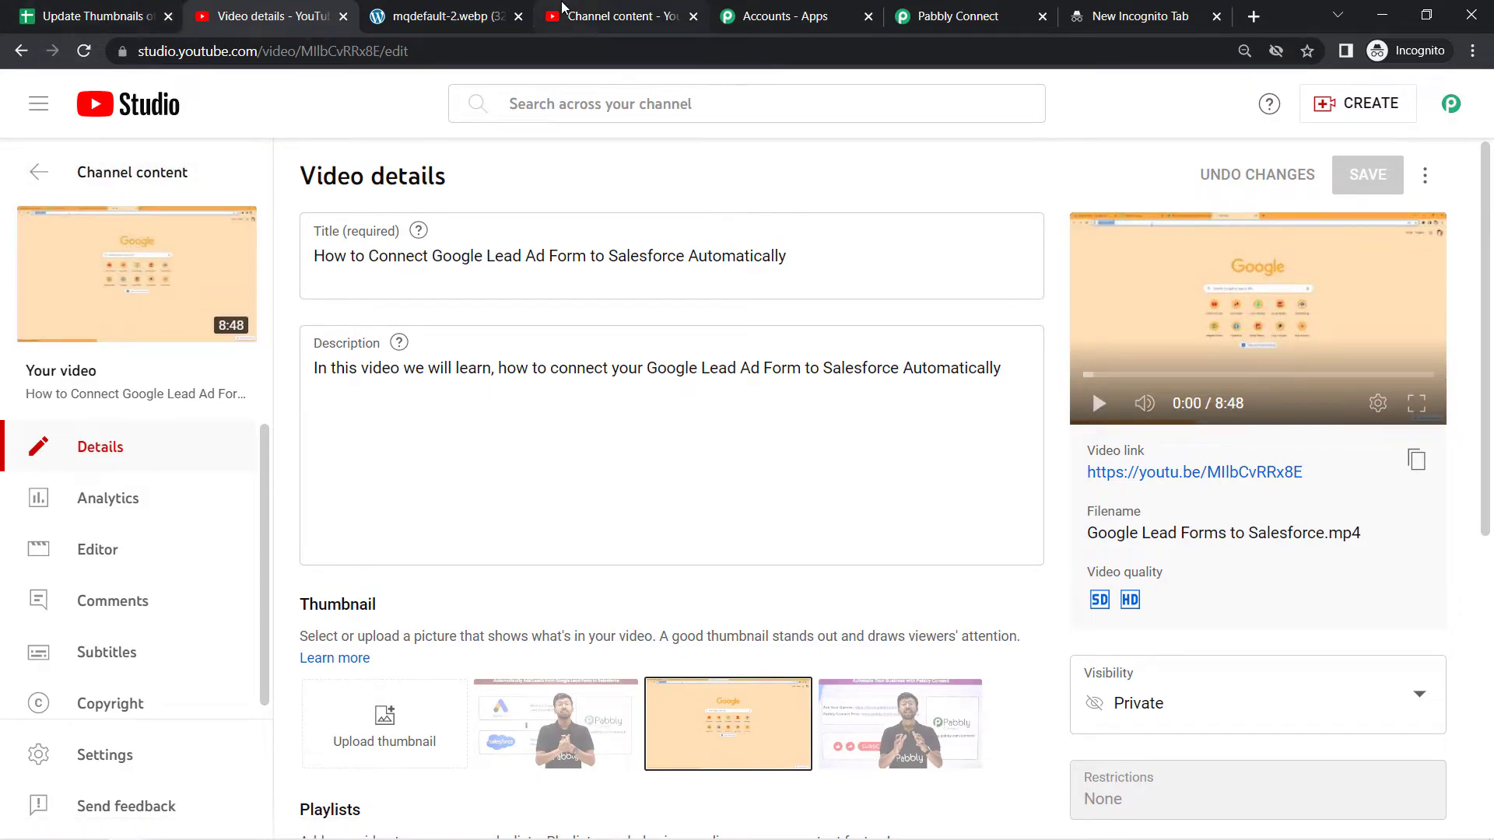
Close the mqdefault-2.webp image tab and locate the video "How to Connect Google Lead Ad Form to Salesforce Automatically" in the YouTube Studio channel content.
left_click(518, 15)
left_click(442, 15)
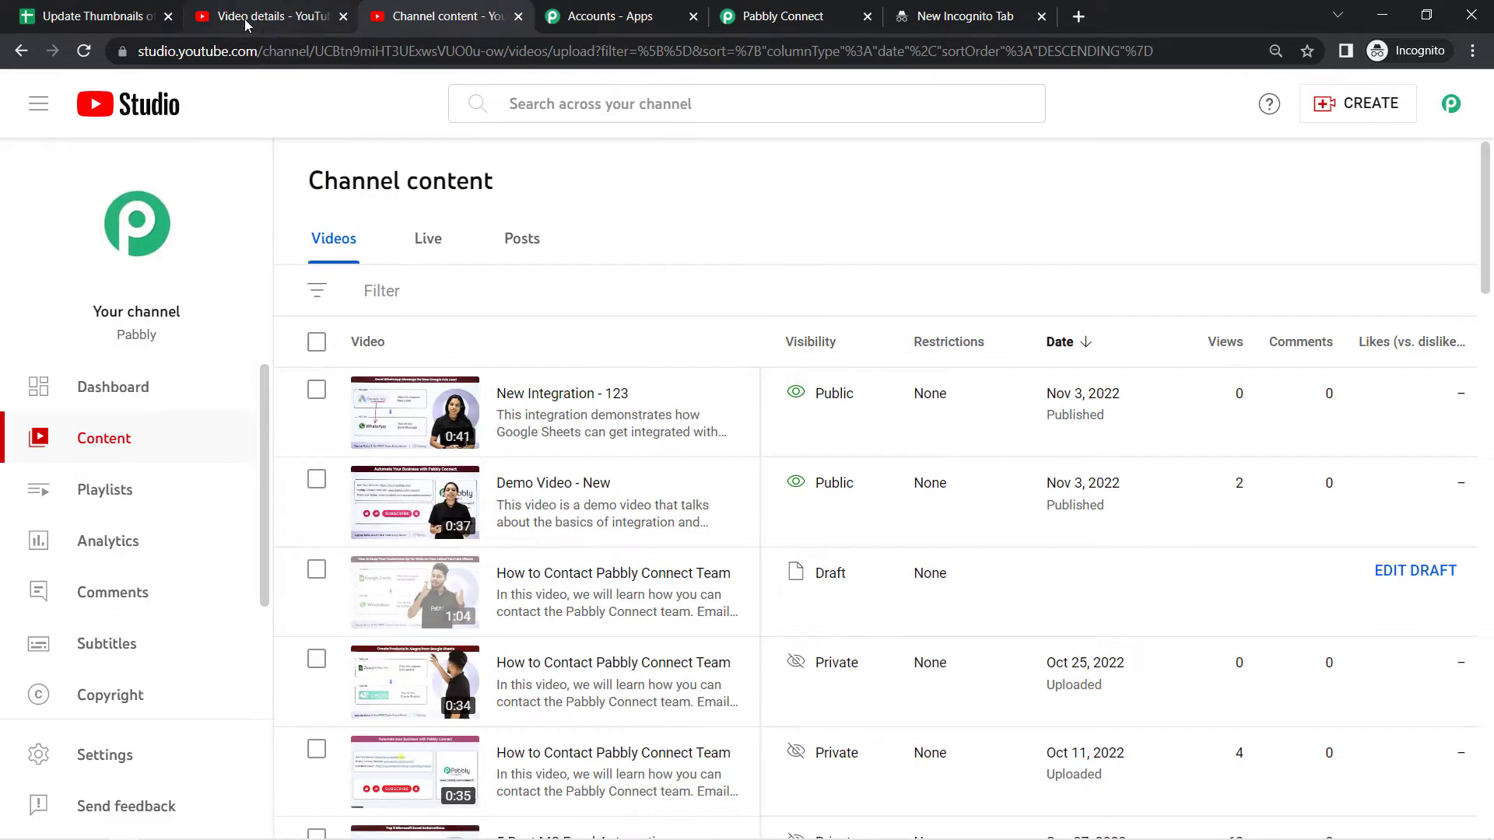
left_click(268, 16)
left_click_drag(368, 256, 397, 256)
left_click_drag(490, 259, 722, 258)
left_click(521, 16)
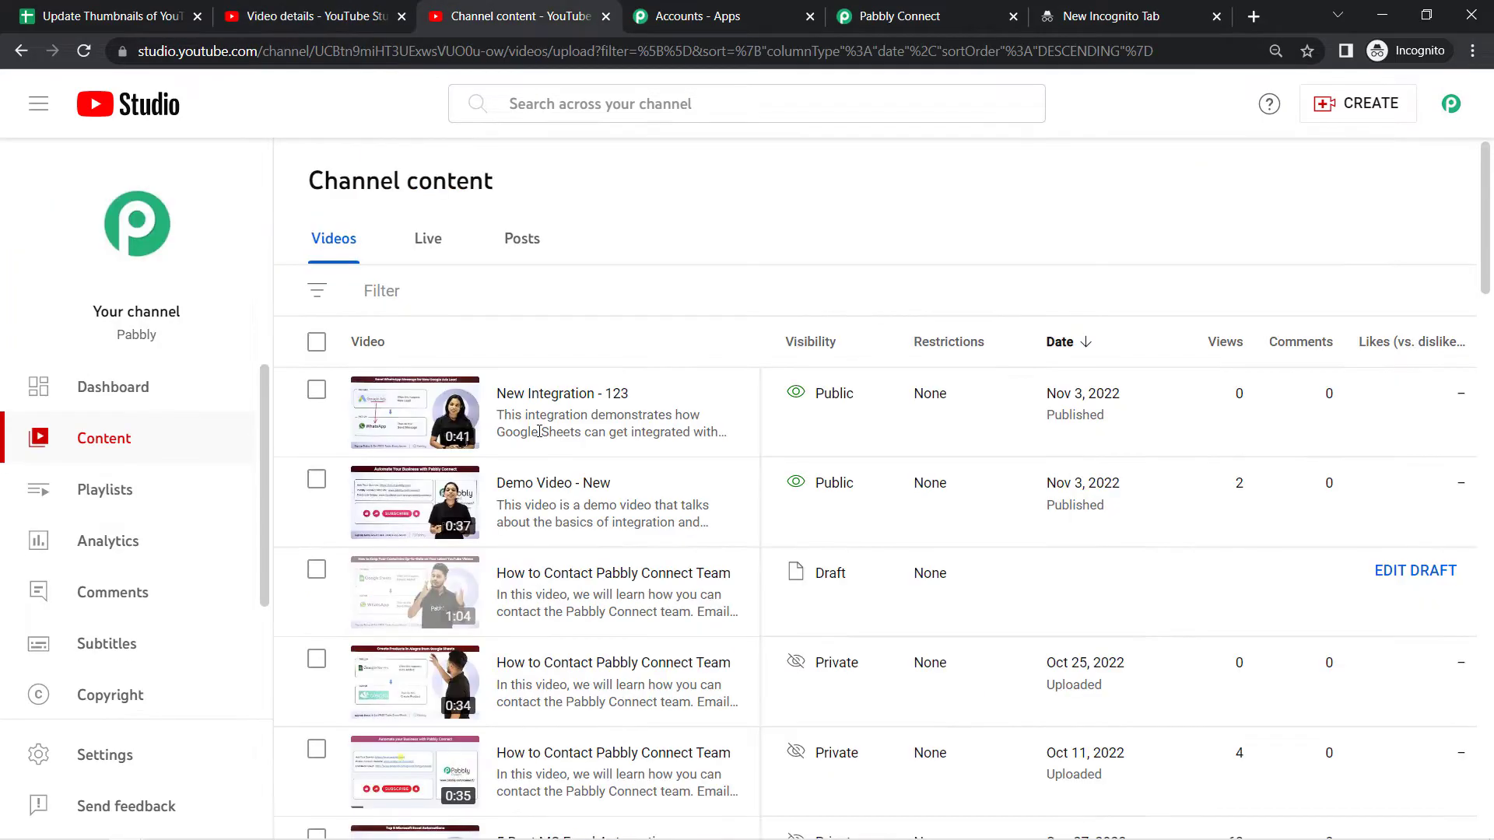
left_click_drag(1488, 268, 1488, 395)
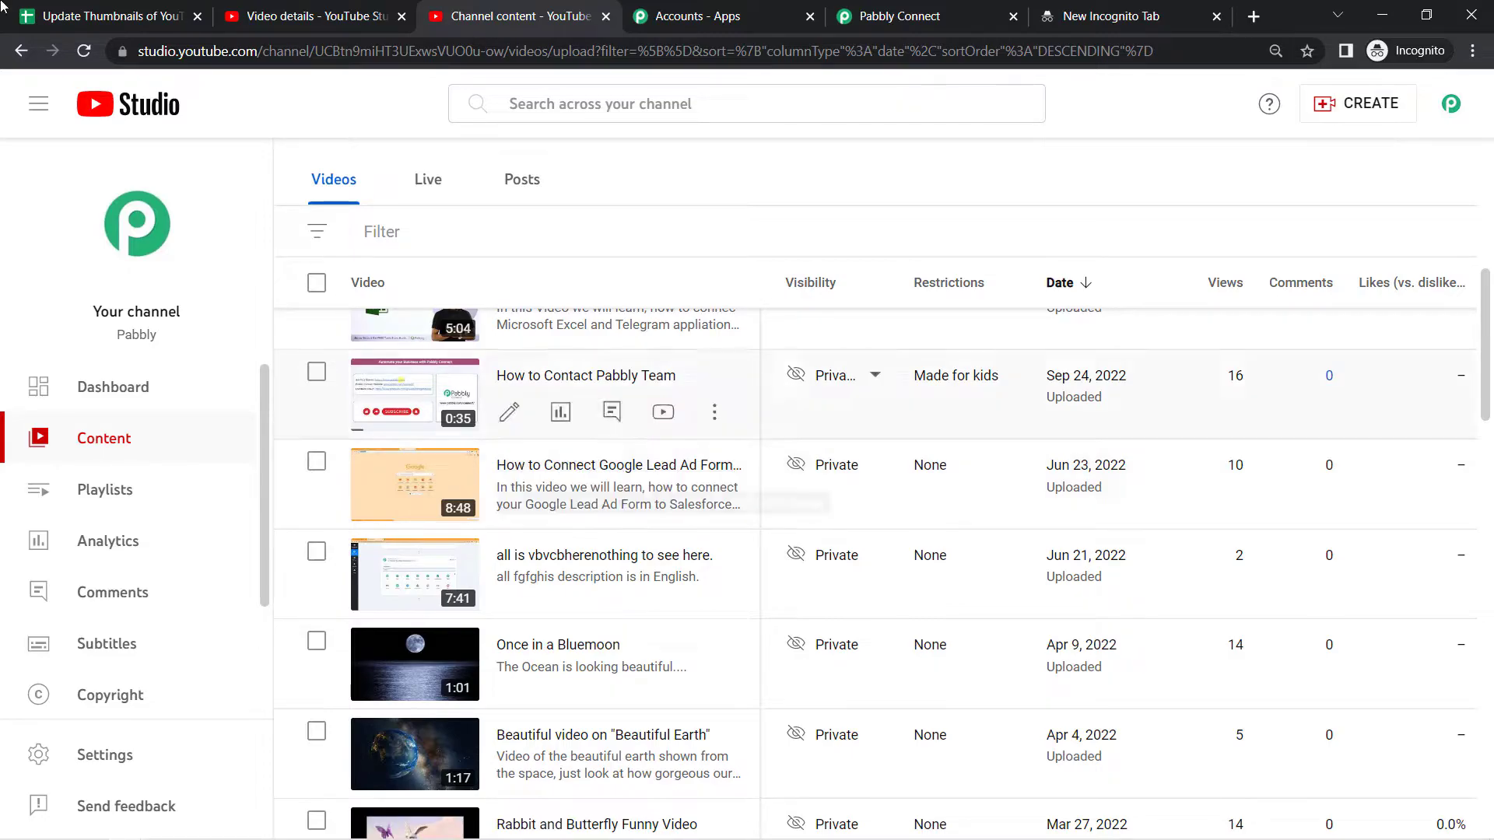
Switch to Pabbly Connect, try saving the Set Thumbnail action and sending a test request, and read the Response Result Error value.
left_click(895, 16)
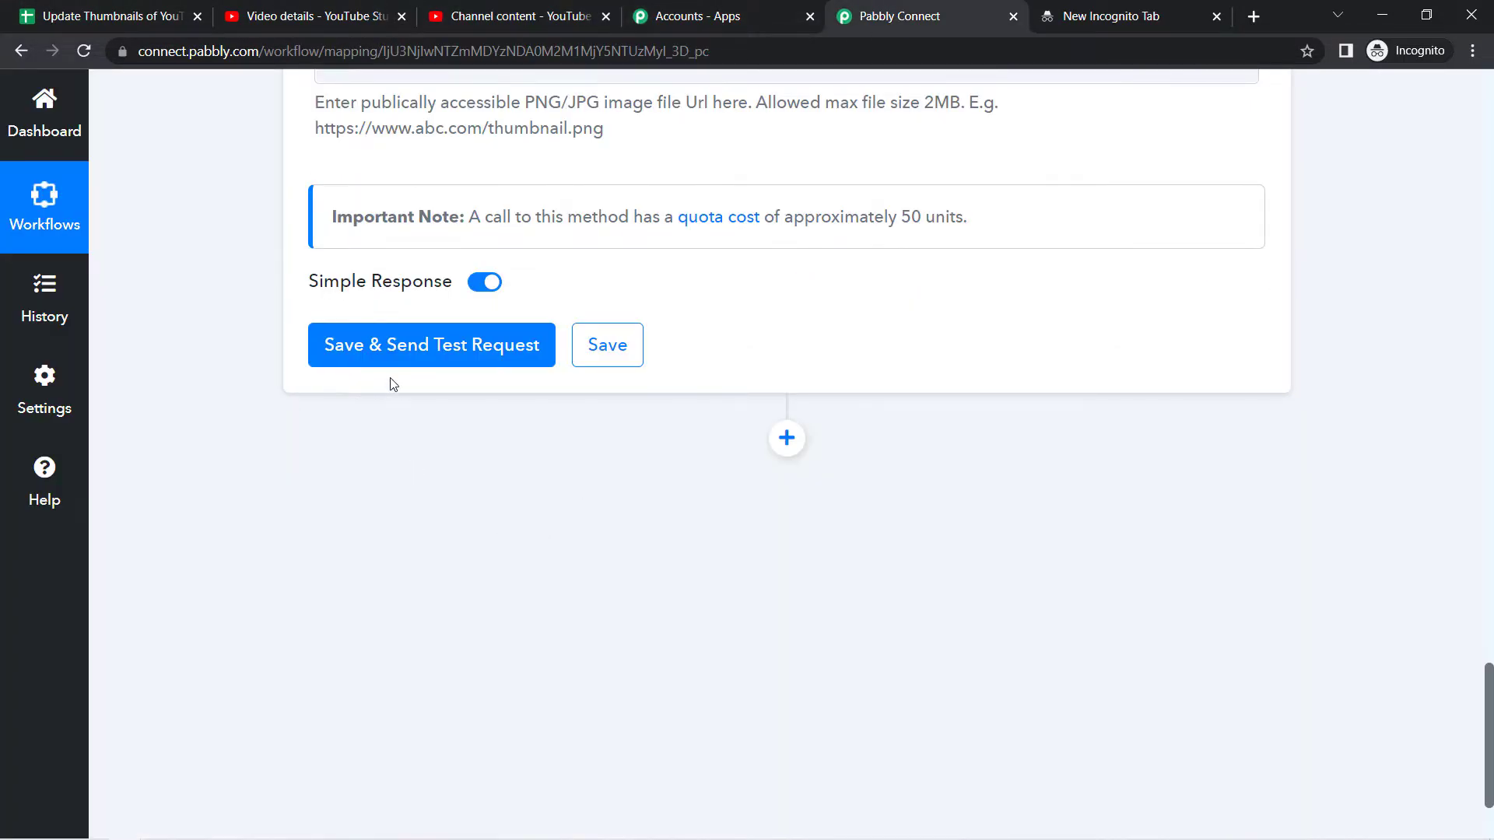
left_click(372, 350)
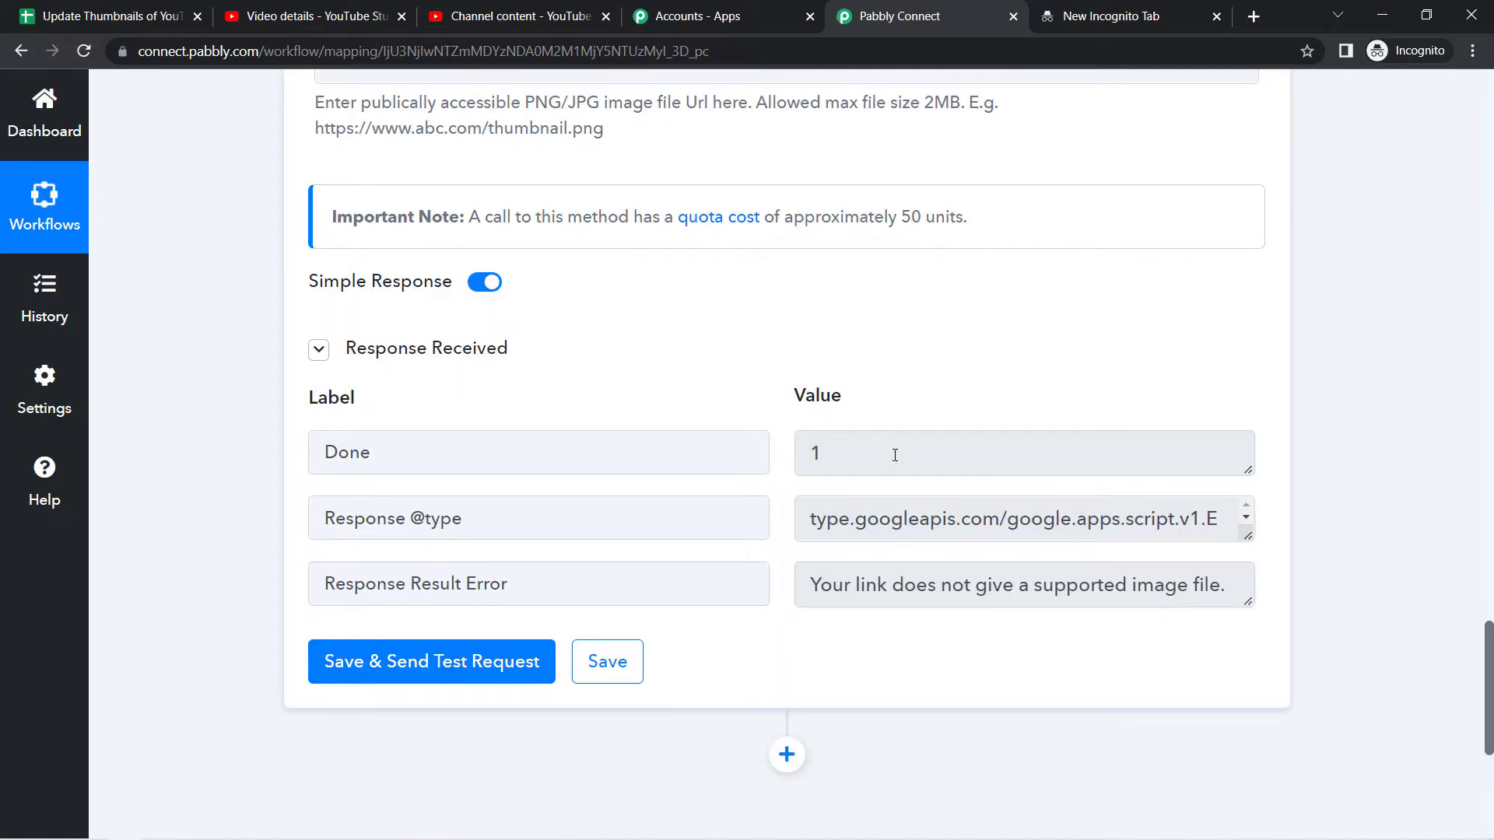
left_click_drag(852, 585, 1228, 586)
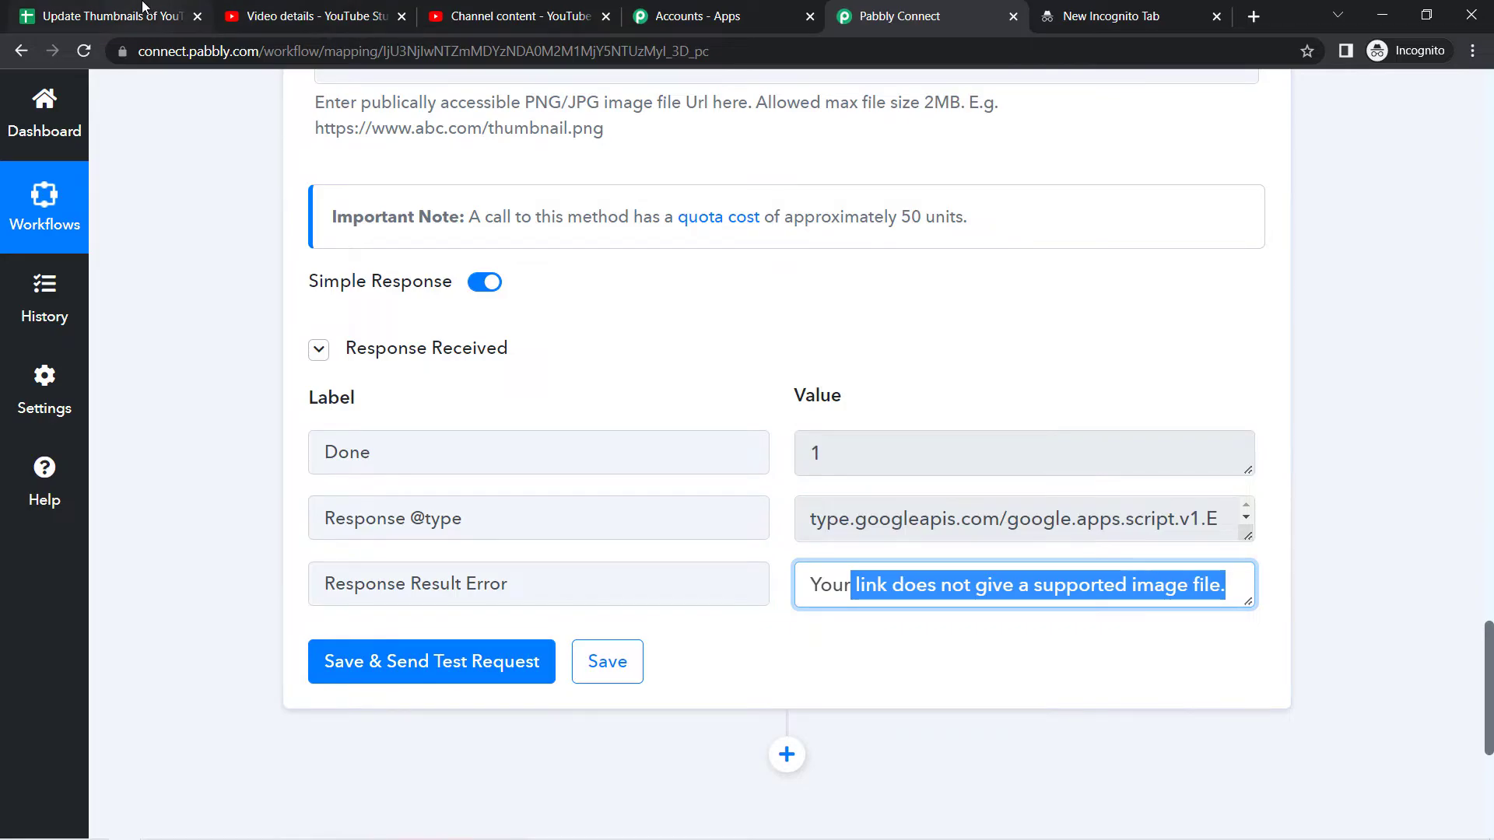
Switch to the spreadsheet and check the file extension of the New Thumbnail URL in cell F2.
left_click(142, 7)
left_click(872, 377)
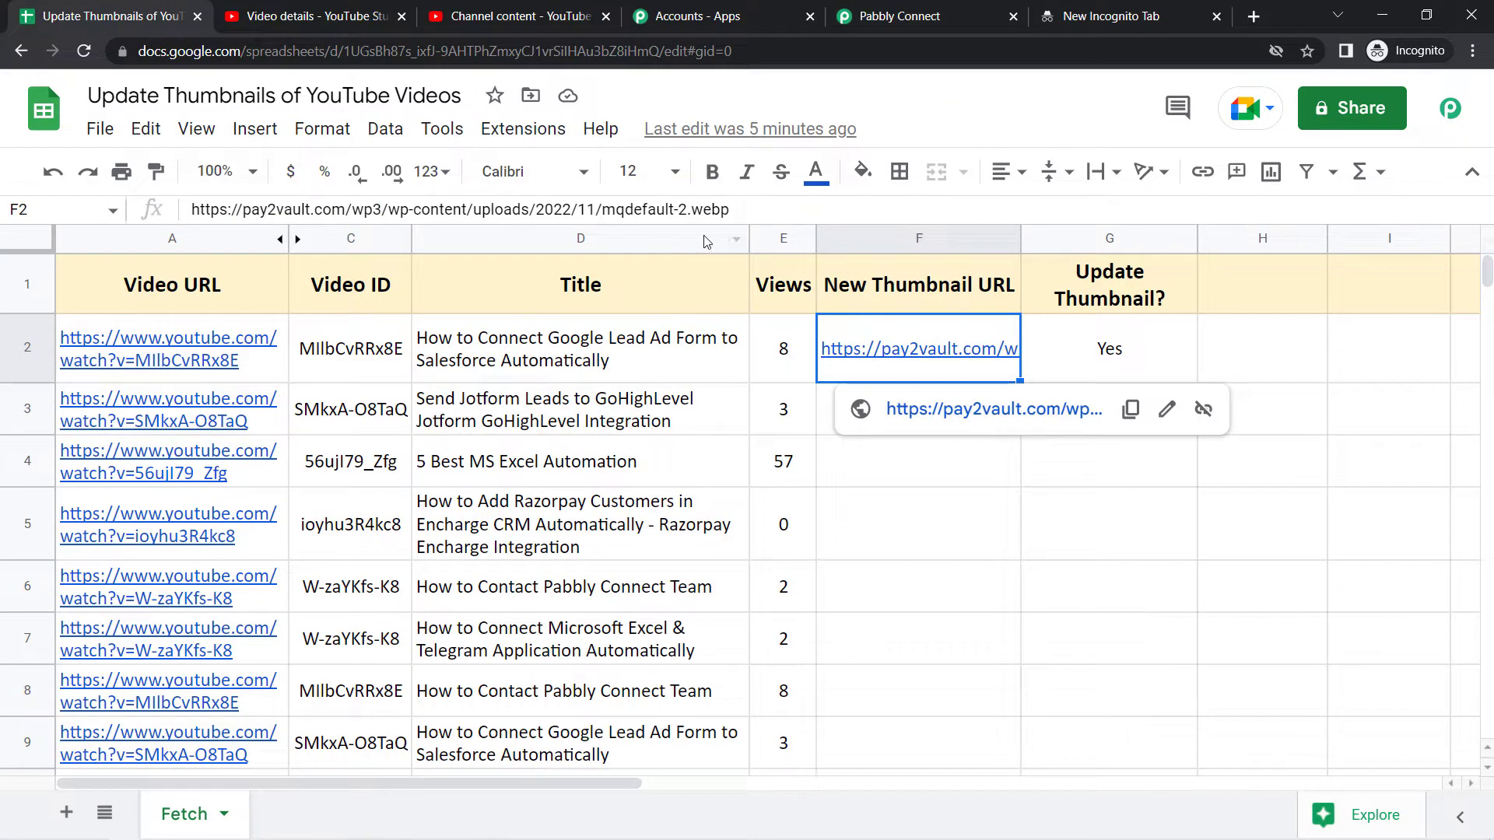
double_click(832, 380)
left_click(713, 209)
left_click_drag(729, 208, 694, 210)
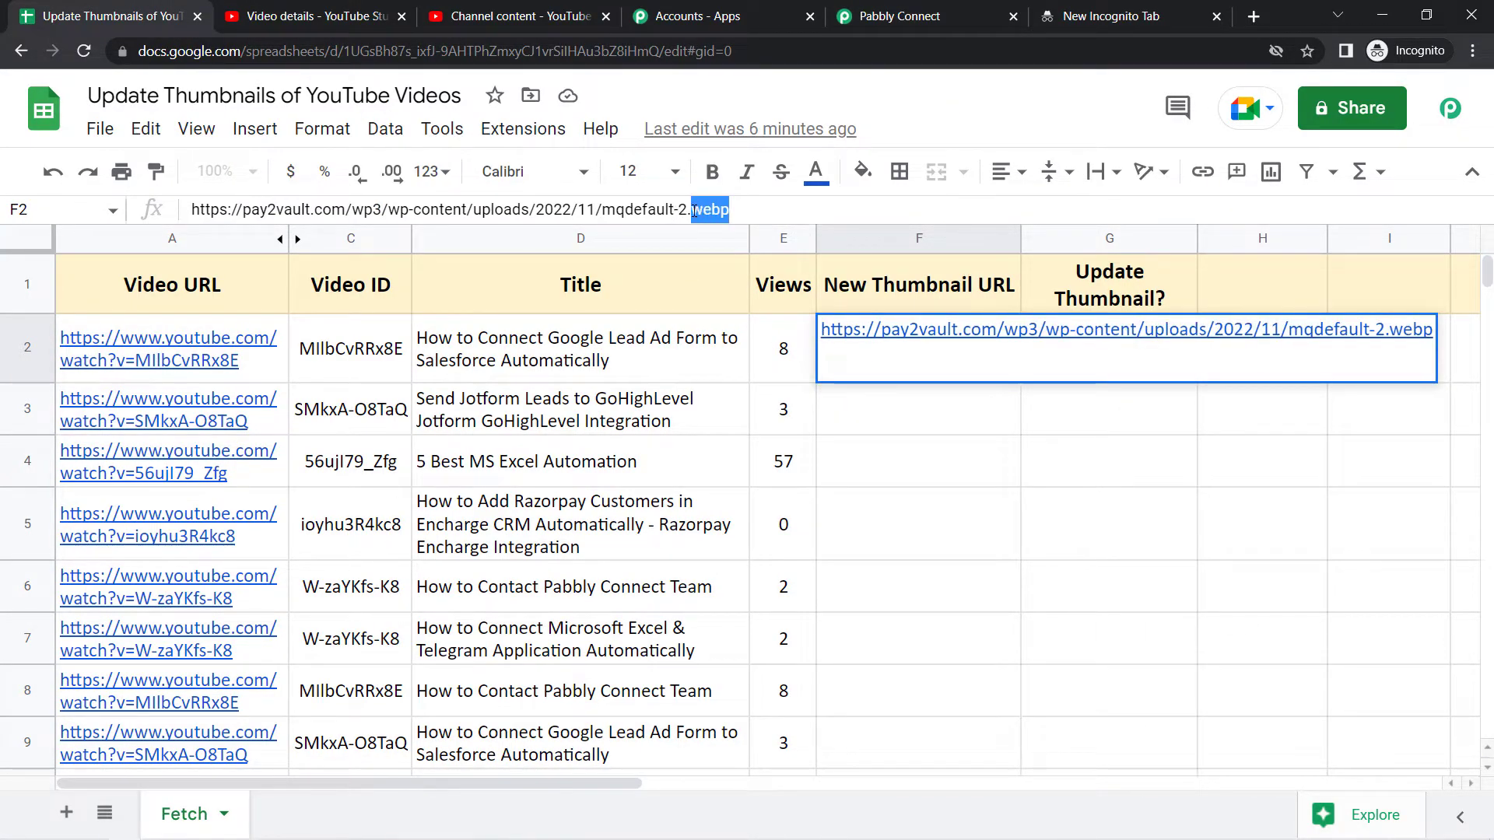
Return to Pabbly Connect and read the allowed image formats and maximum file size stated for the Image URL field.
left_click(899, 15)
left_click(267, 377)
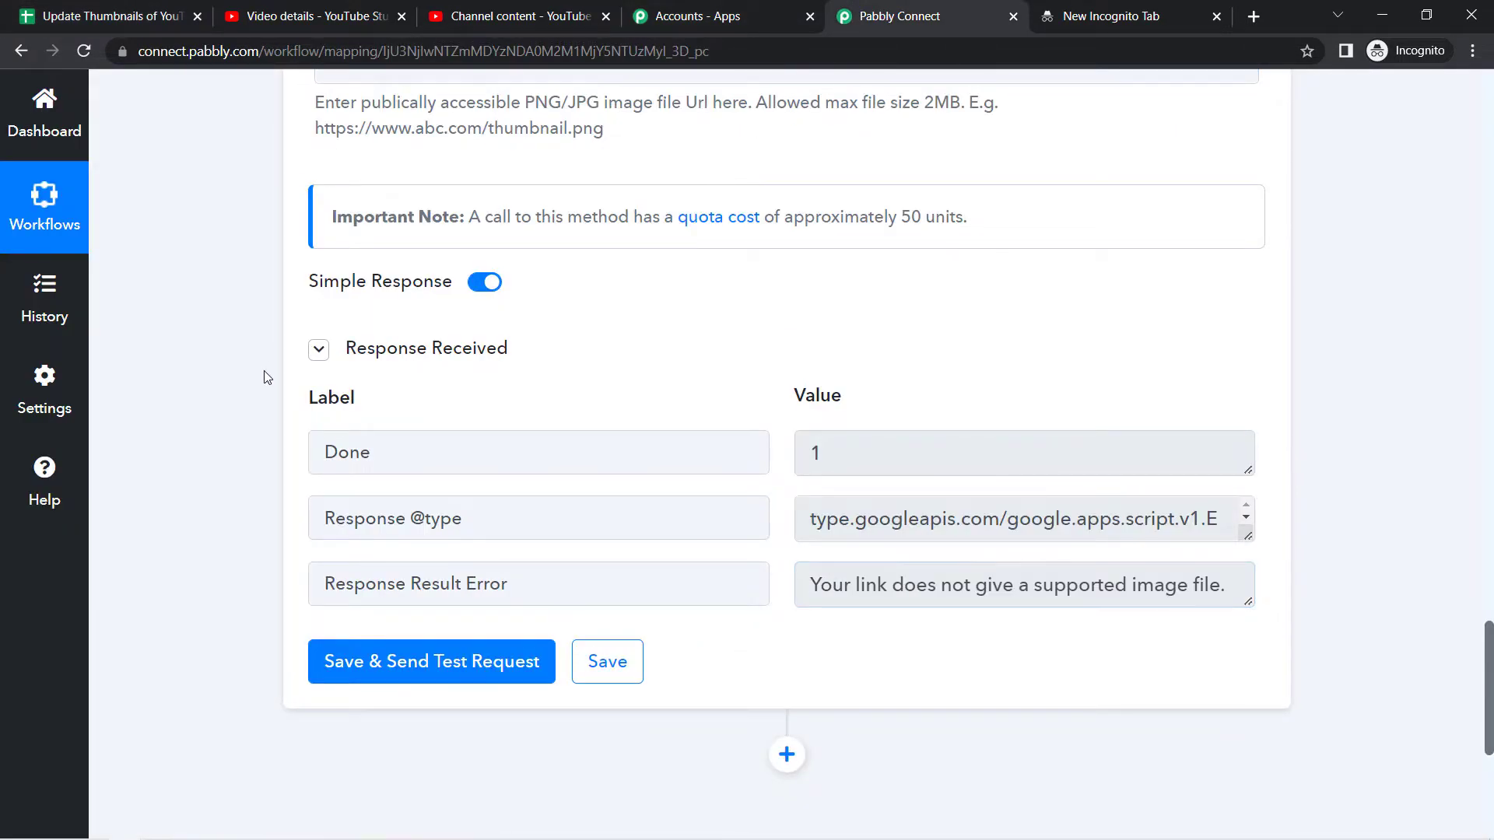
scroll(267, 377, "up", 1)
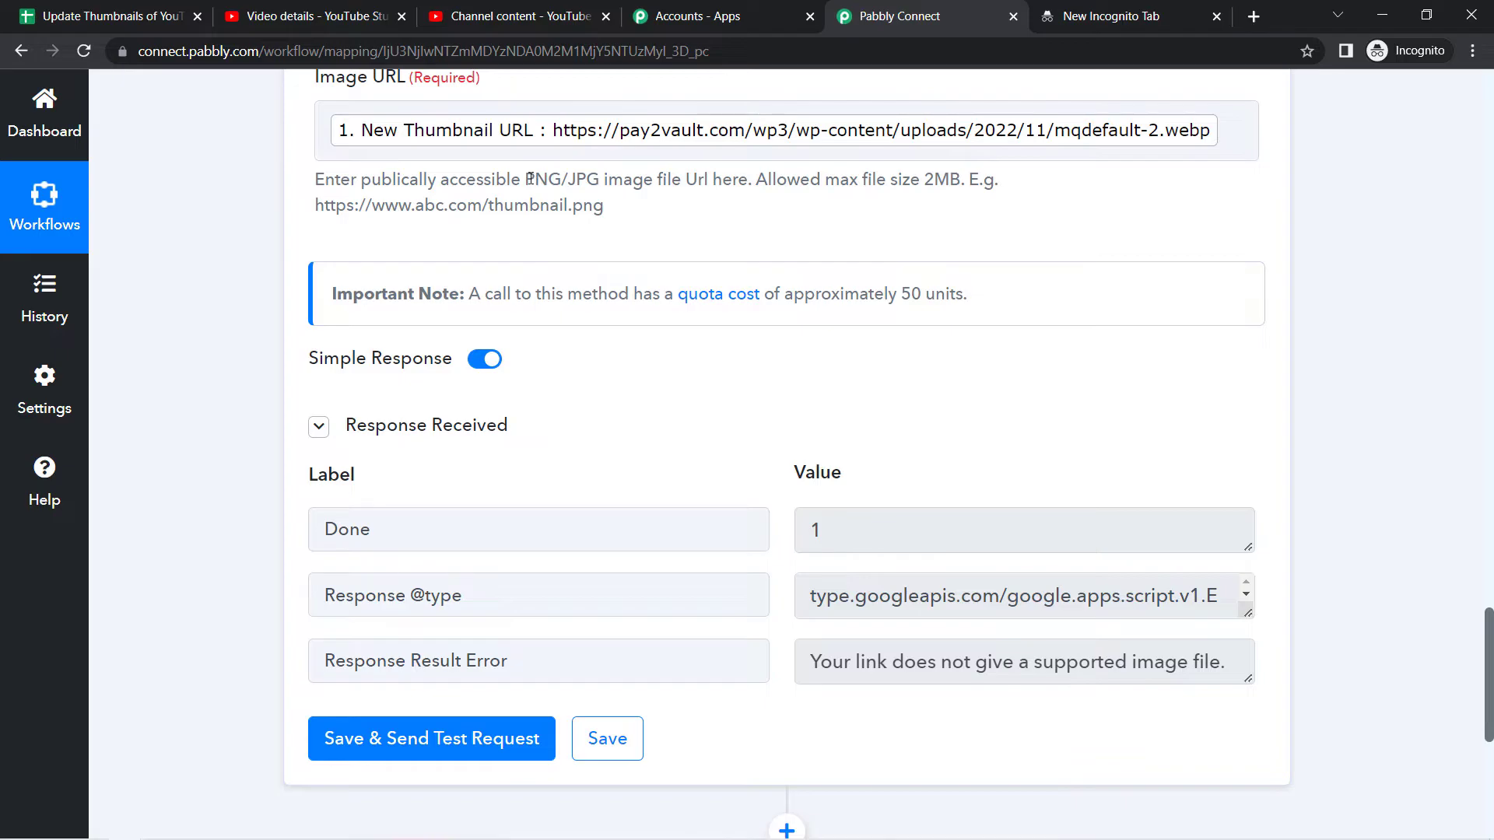
left_click_drag(529, 179, 742, 187)
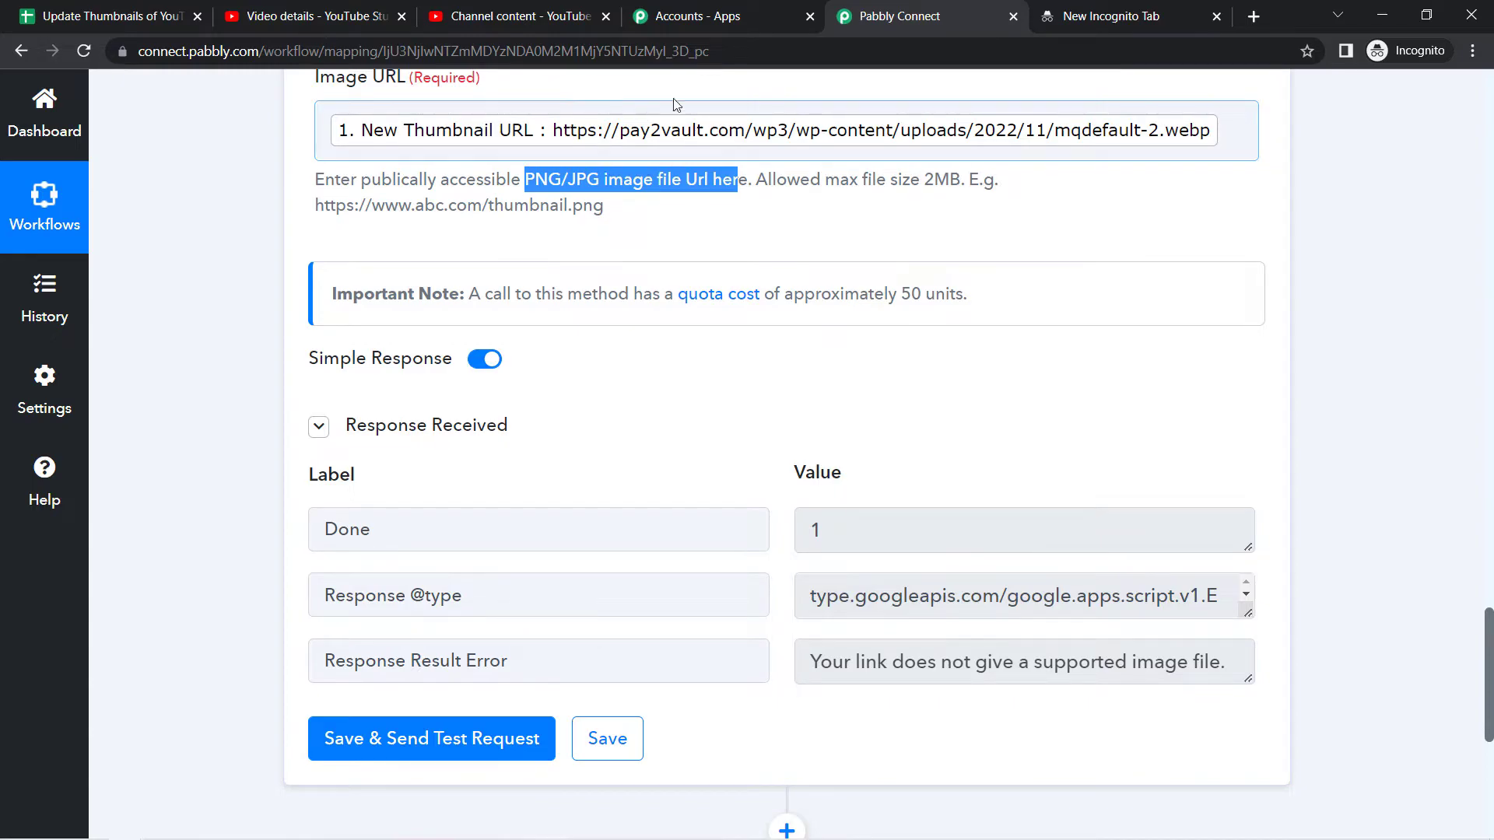
left_click(913, 183)
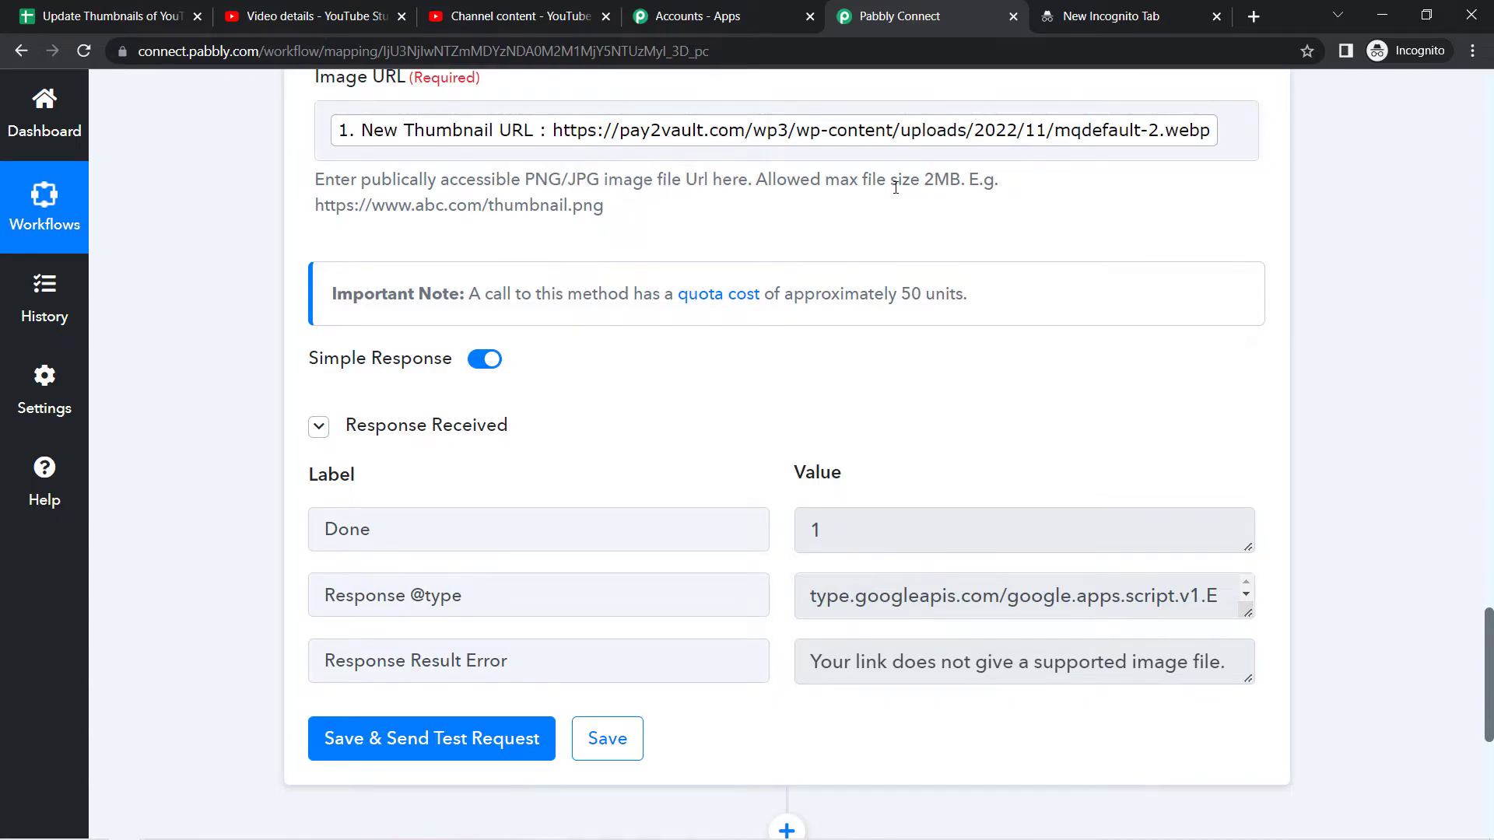
double_click(562, 187)
left_click(570, 183)
left_click_drag(548, 181, 592, 181)
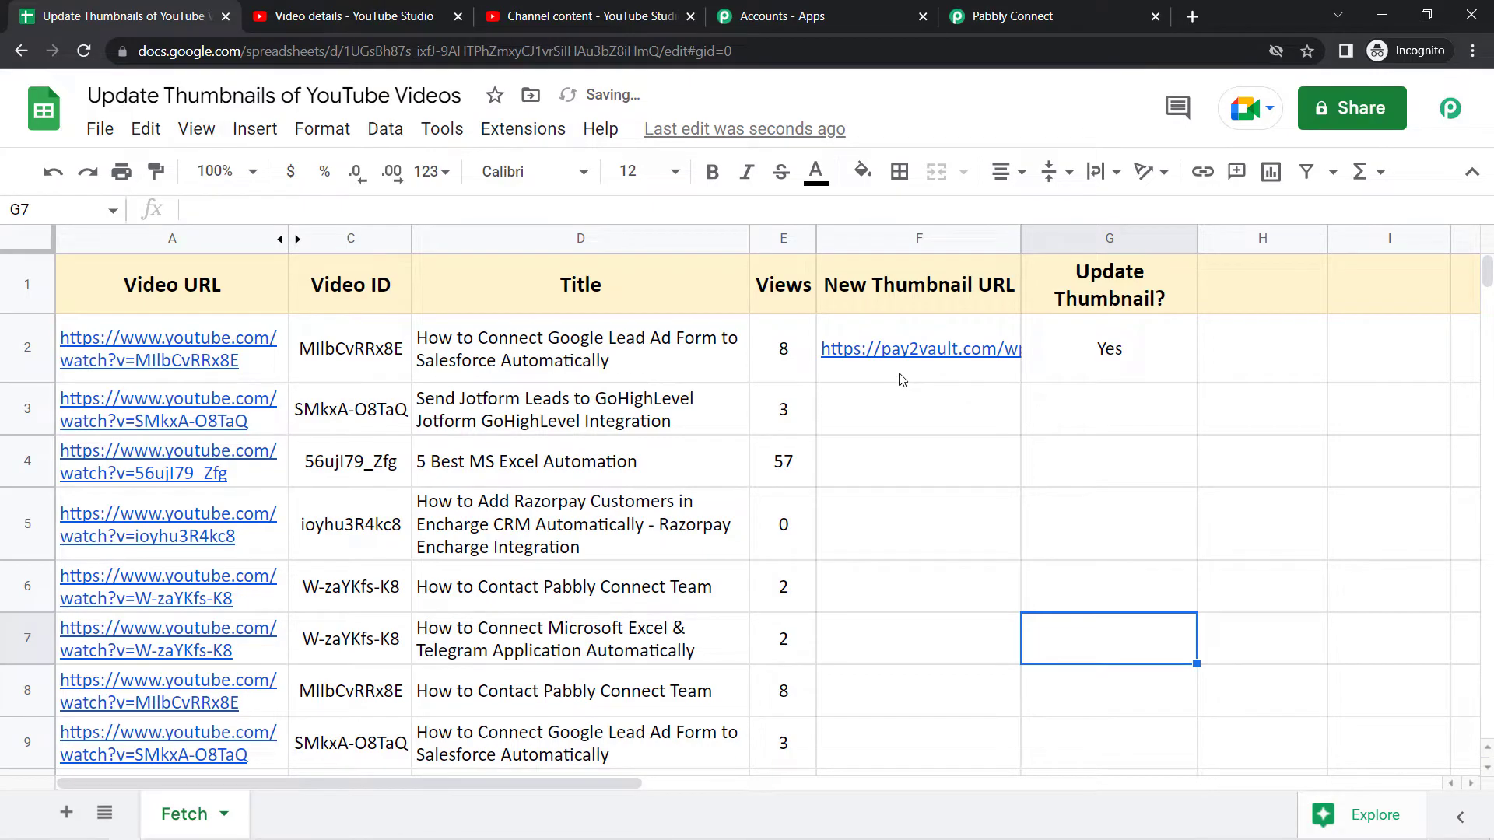
Check the mqdefault-4.jpg link in spreadsheet cell F2, then compare it with New Thumbnail URL in the Pabbly Connect trigger's received response.
left_click(901, 380)
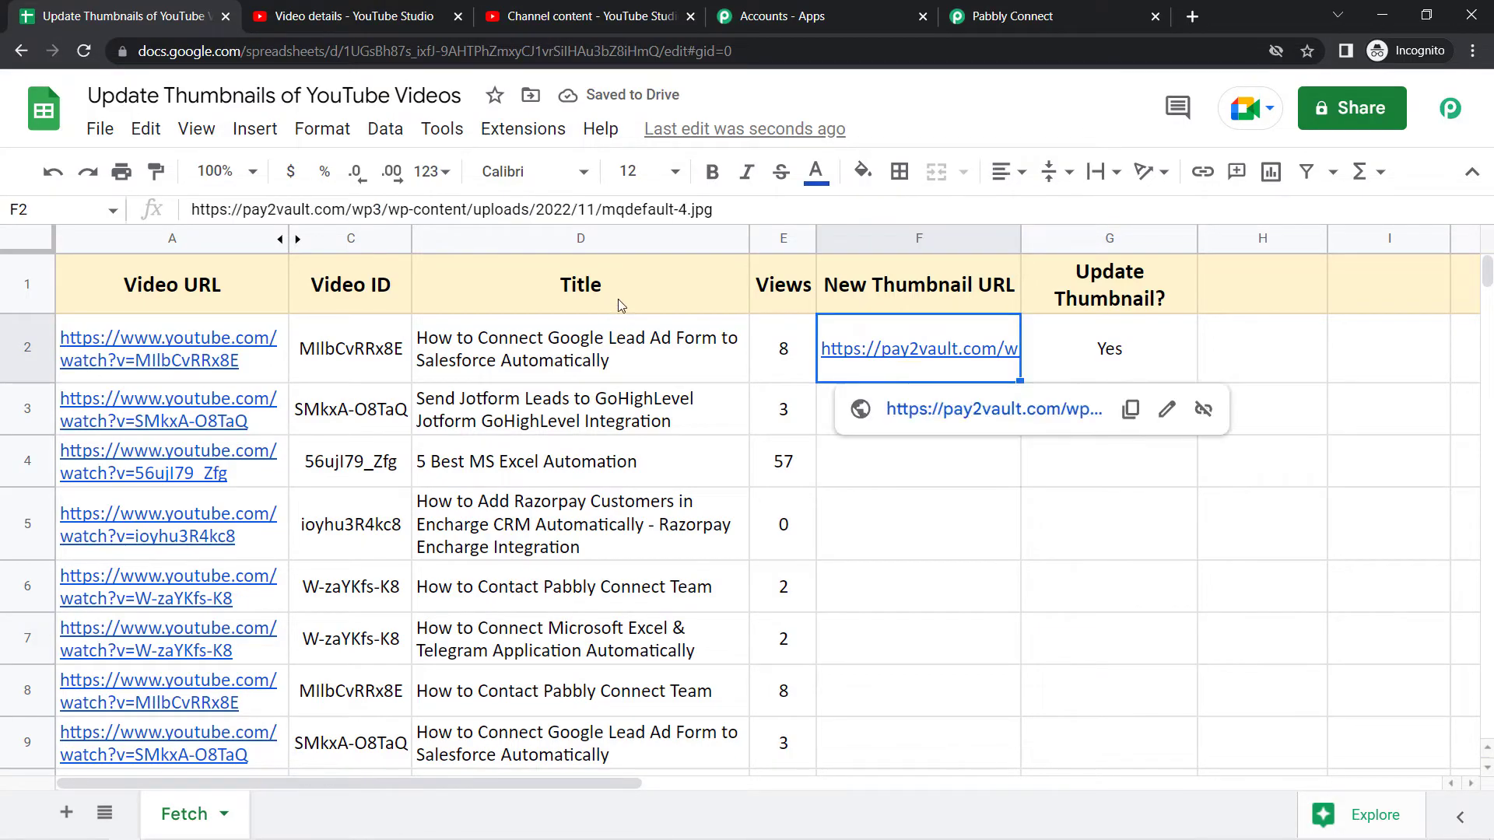
left_click_drag(664, 210, 713, 209)
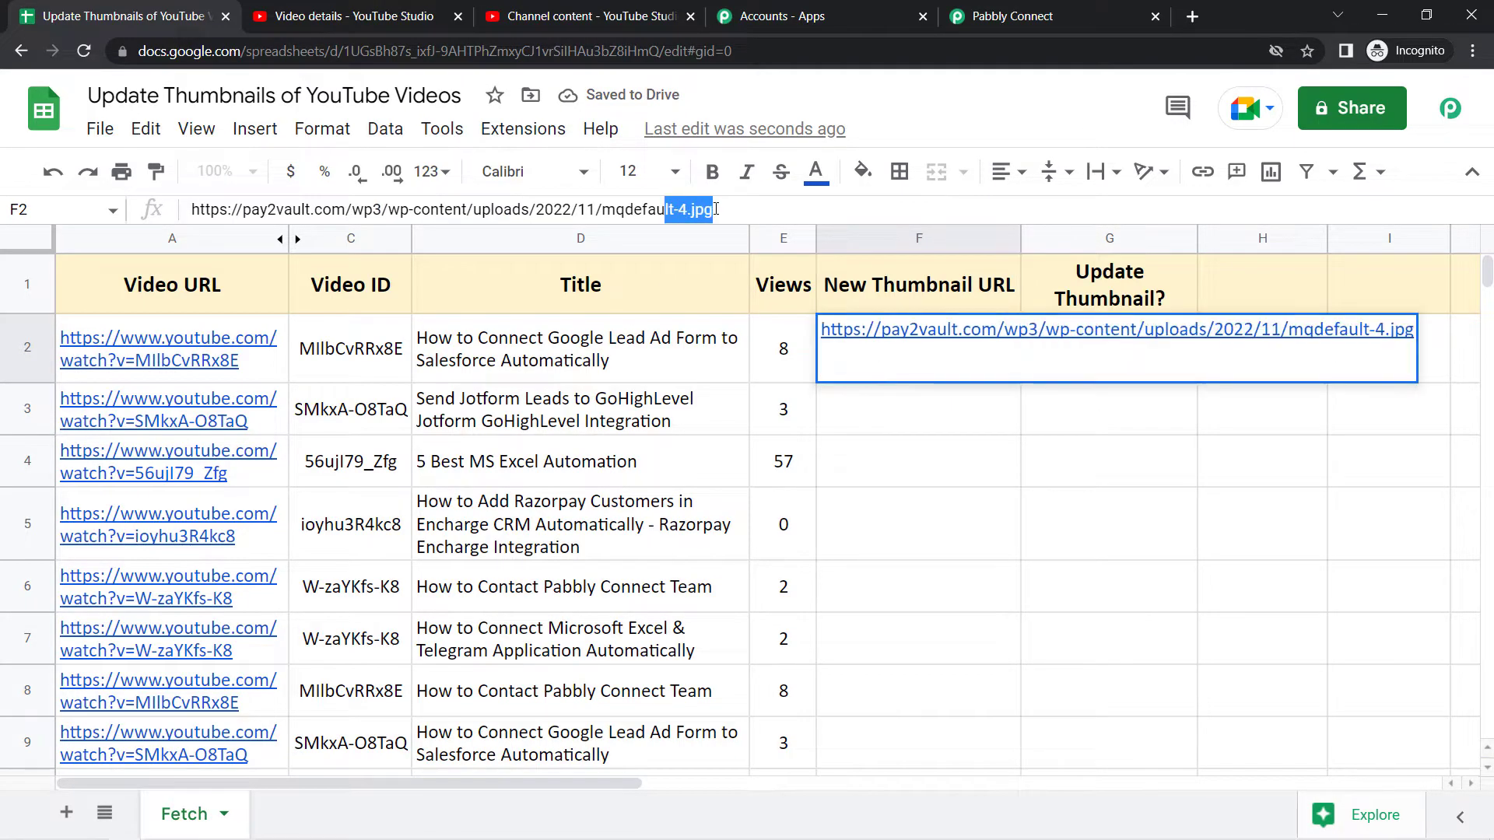
left_click(1098, 10)
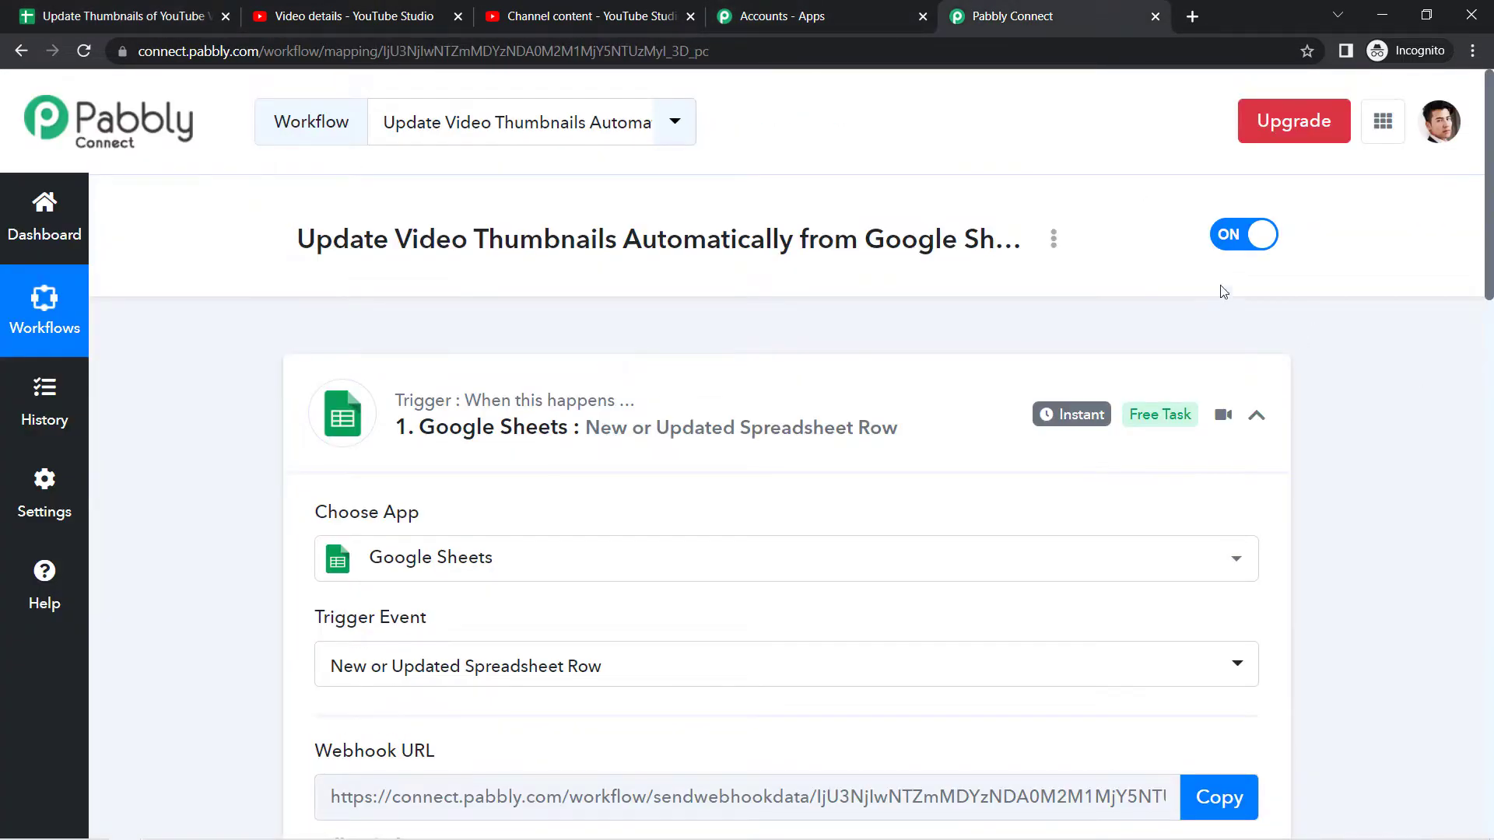
left_click_drag(1486, 190, 1488, 570)
left_click(324, 273)
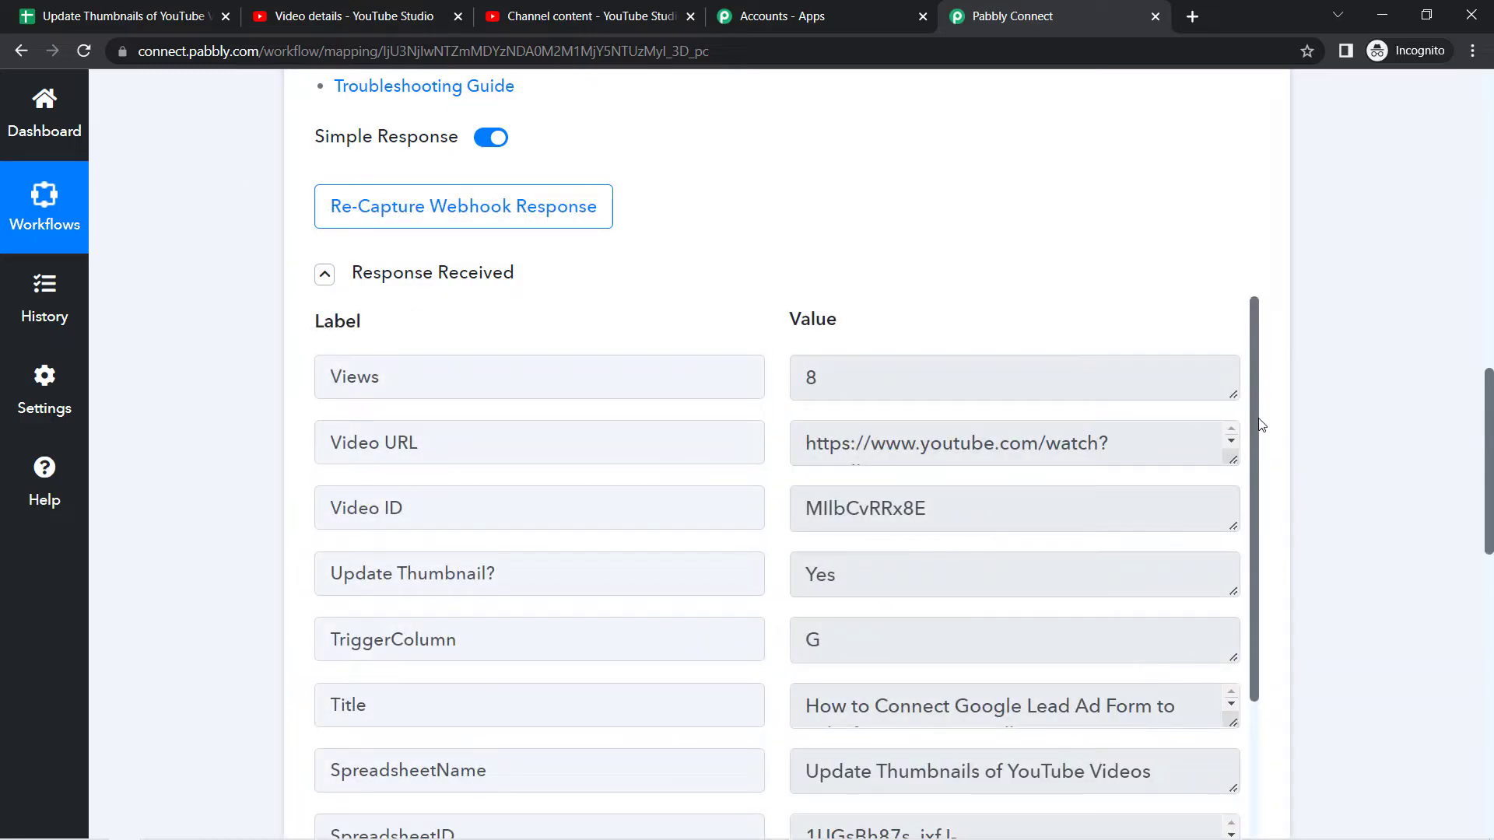
scroll(1258, 424, "down", 4)
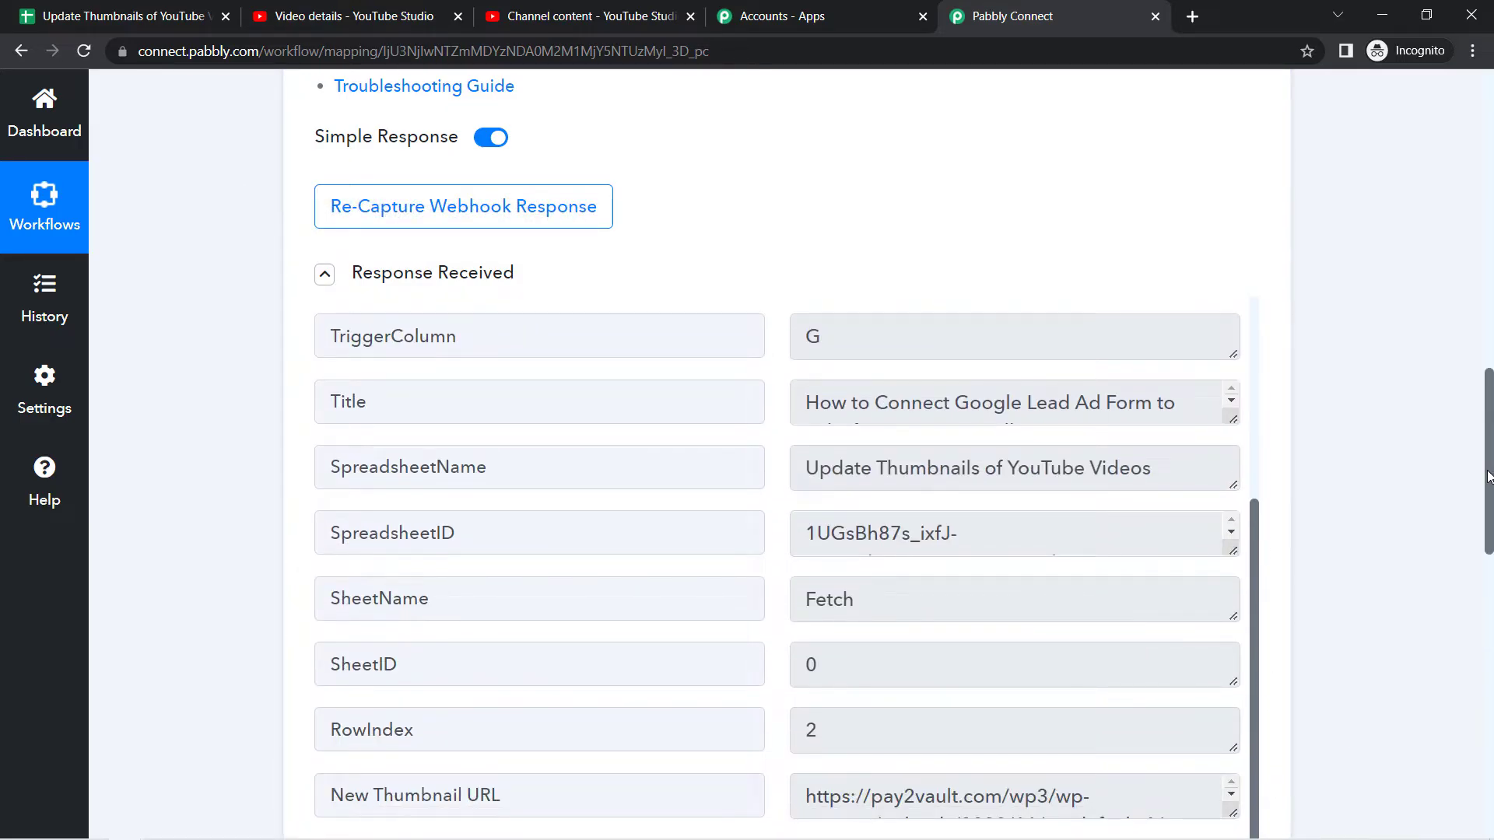
scroll(1488, 476, "down", 7)
left_click_drag(361, 208, 1234, 319)
left_click_drag(1144, 247, 1194, 250)
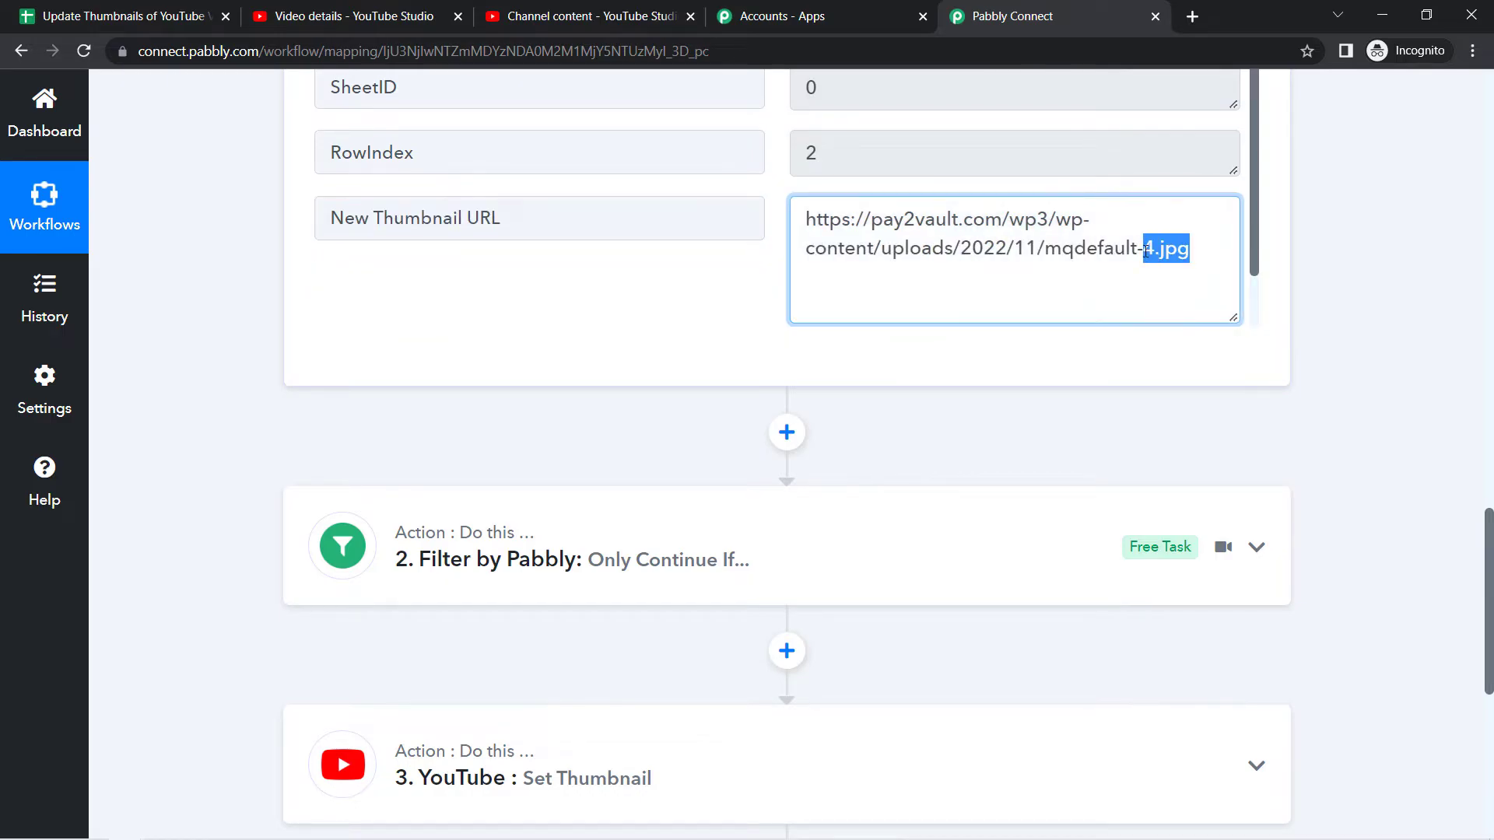
Expand the YouTube Set Thumbnail action and check its mapped Video ID and Image URL fields.
scroll(1487, 549, "down", 7)
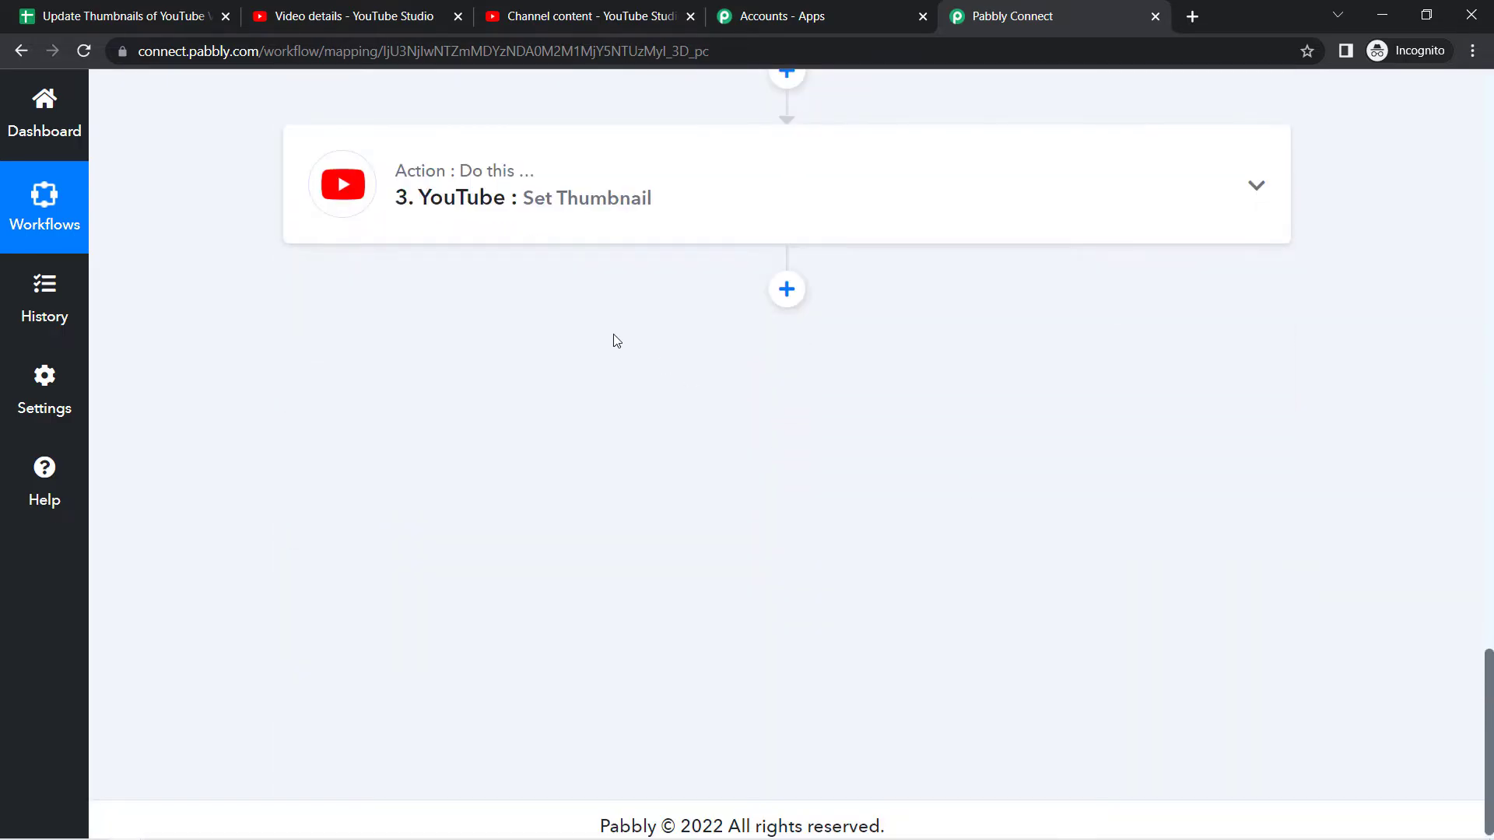
left_click(467, 185)
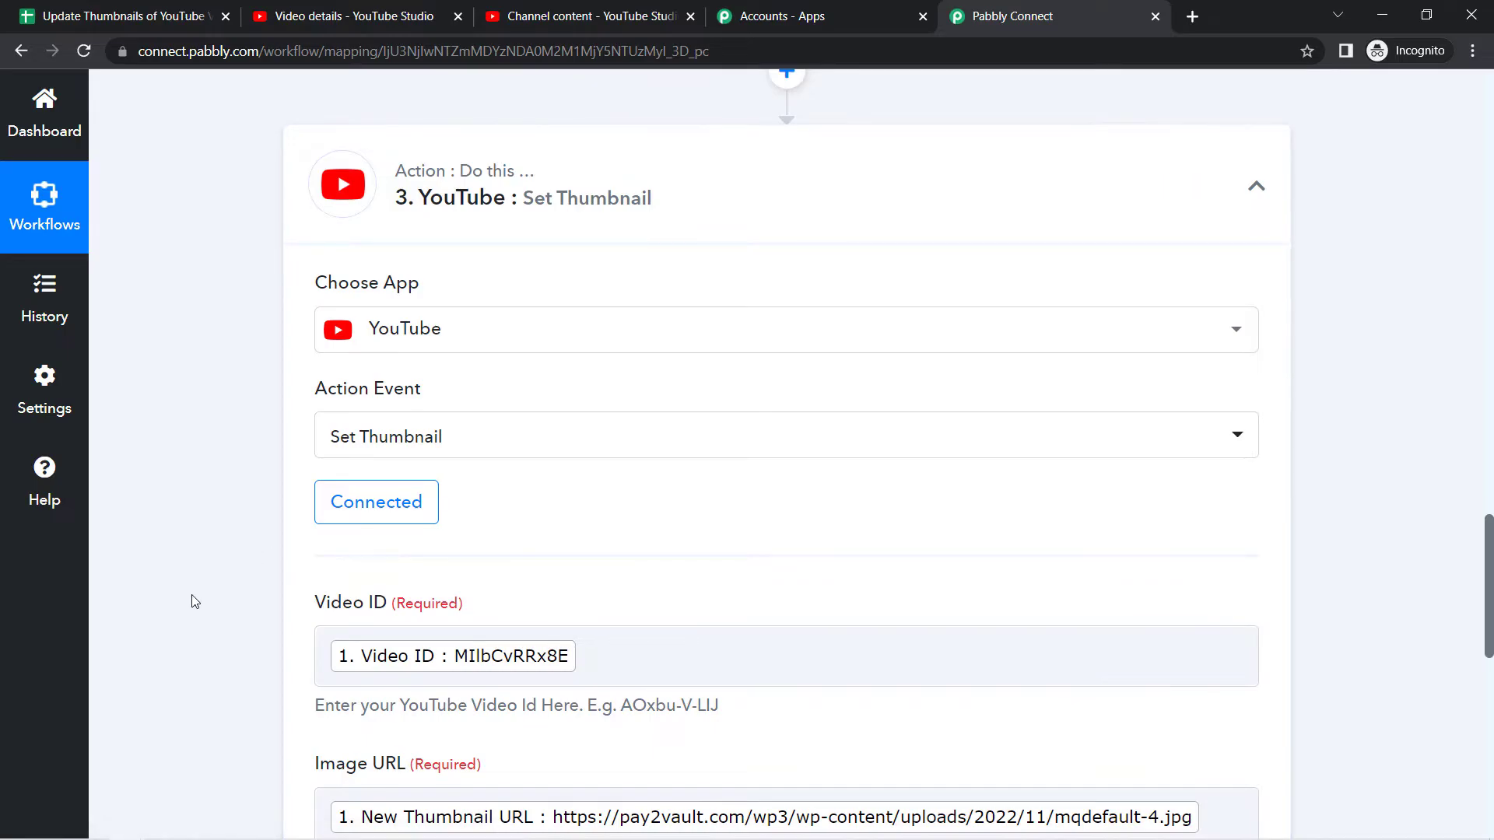
scroll(194, 602, "down", 3)
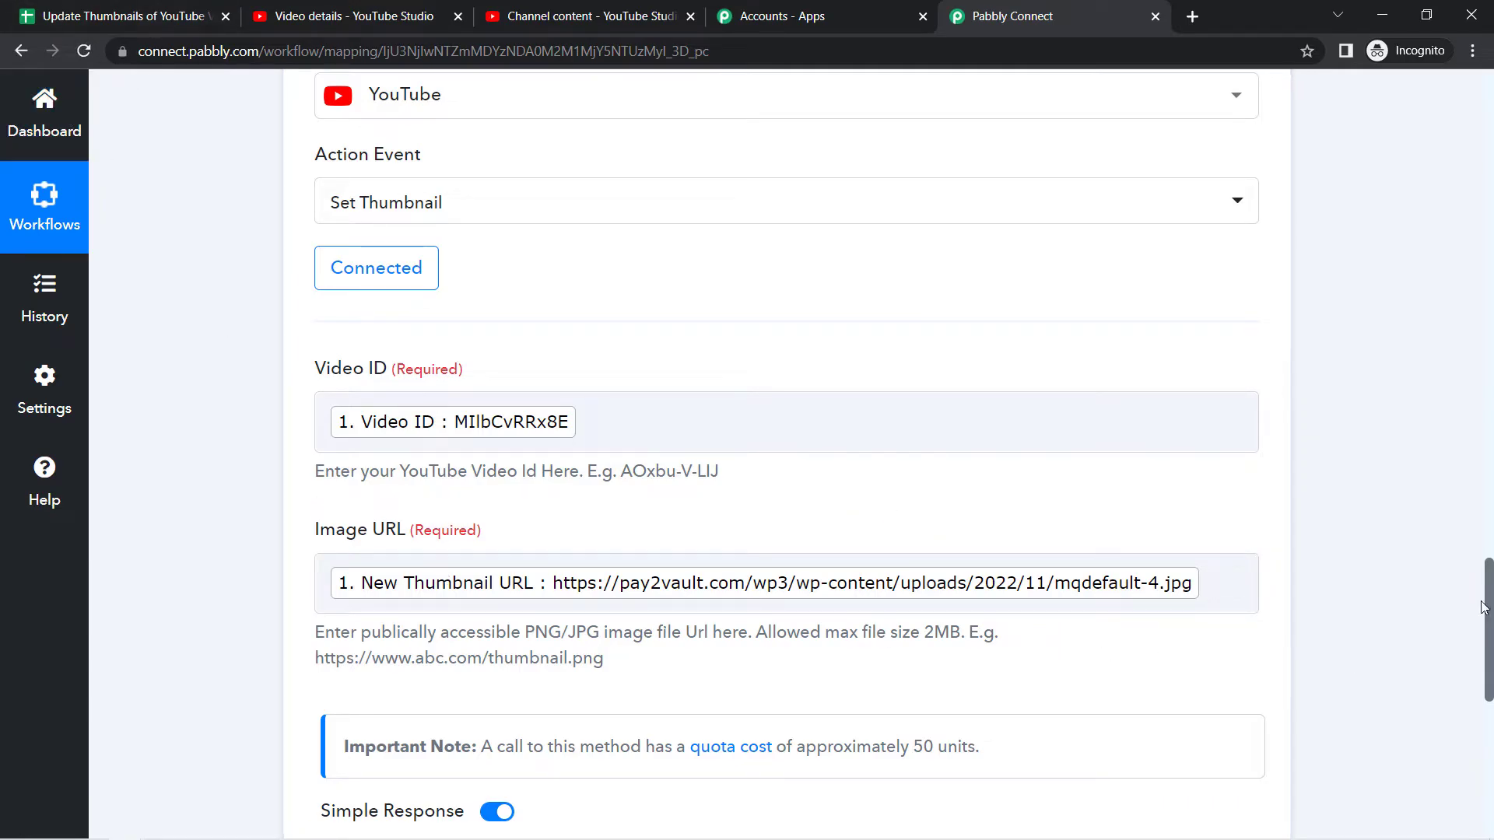
scroll(1490, 610, "down", 7)
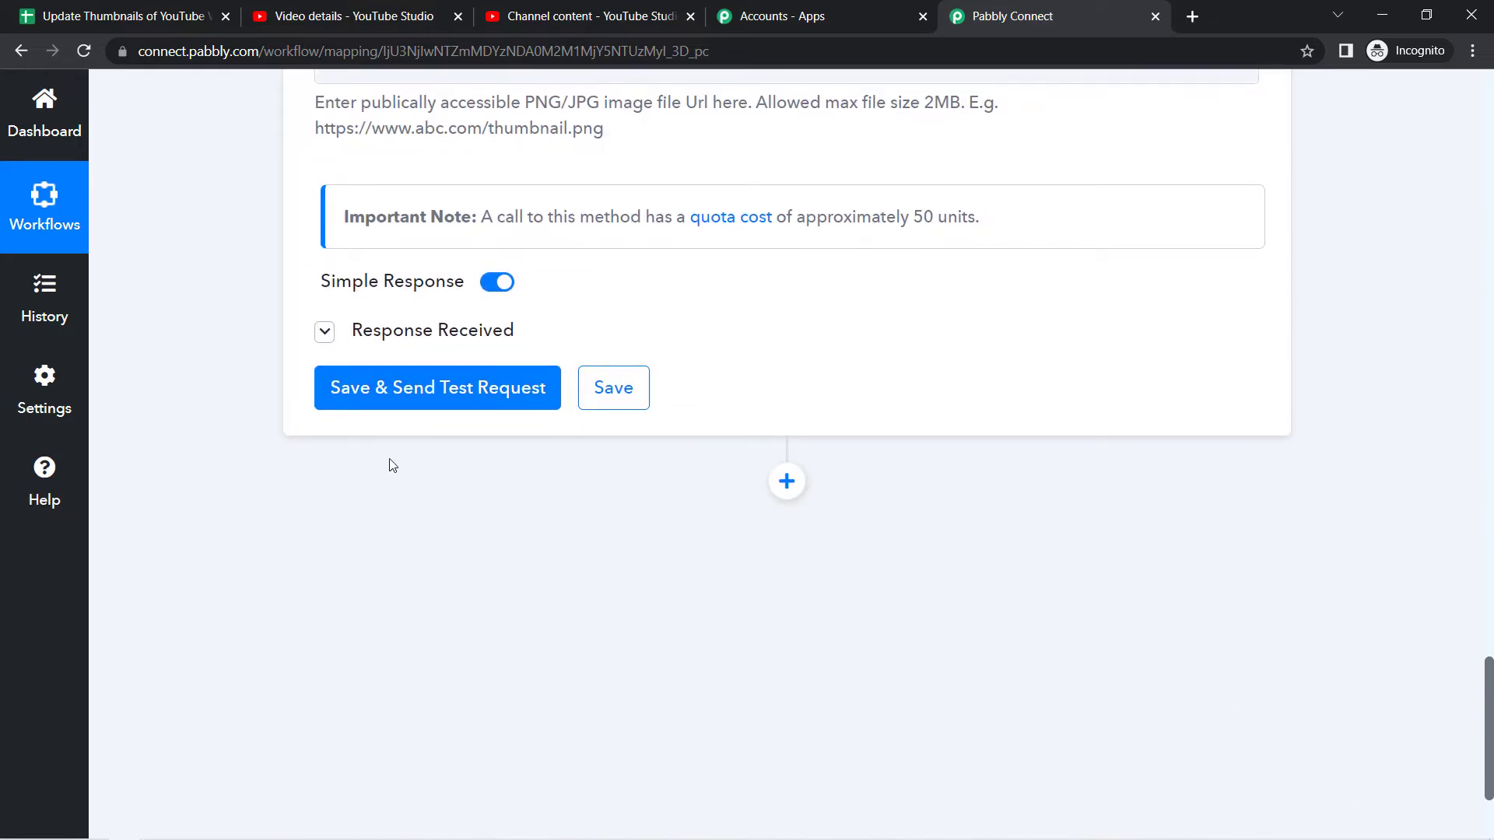
View the Google Lead Ad Form video's current thumbnail in the YouTube Studio channel content, then return to Pabbly Connect.
left_click(406, 16)
left_click(548, 14)
mouse_move(467, 486)
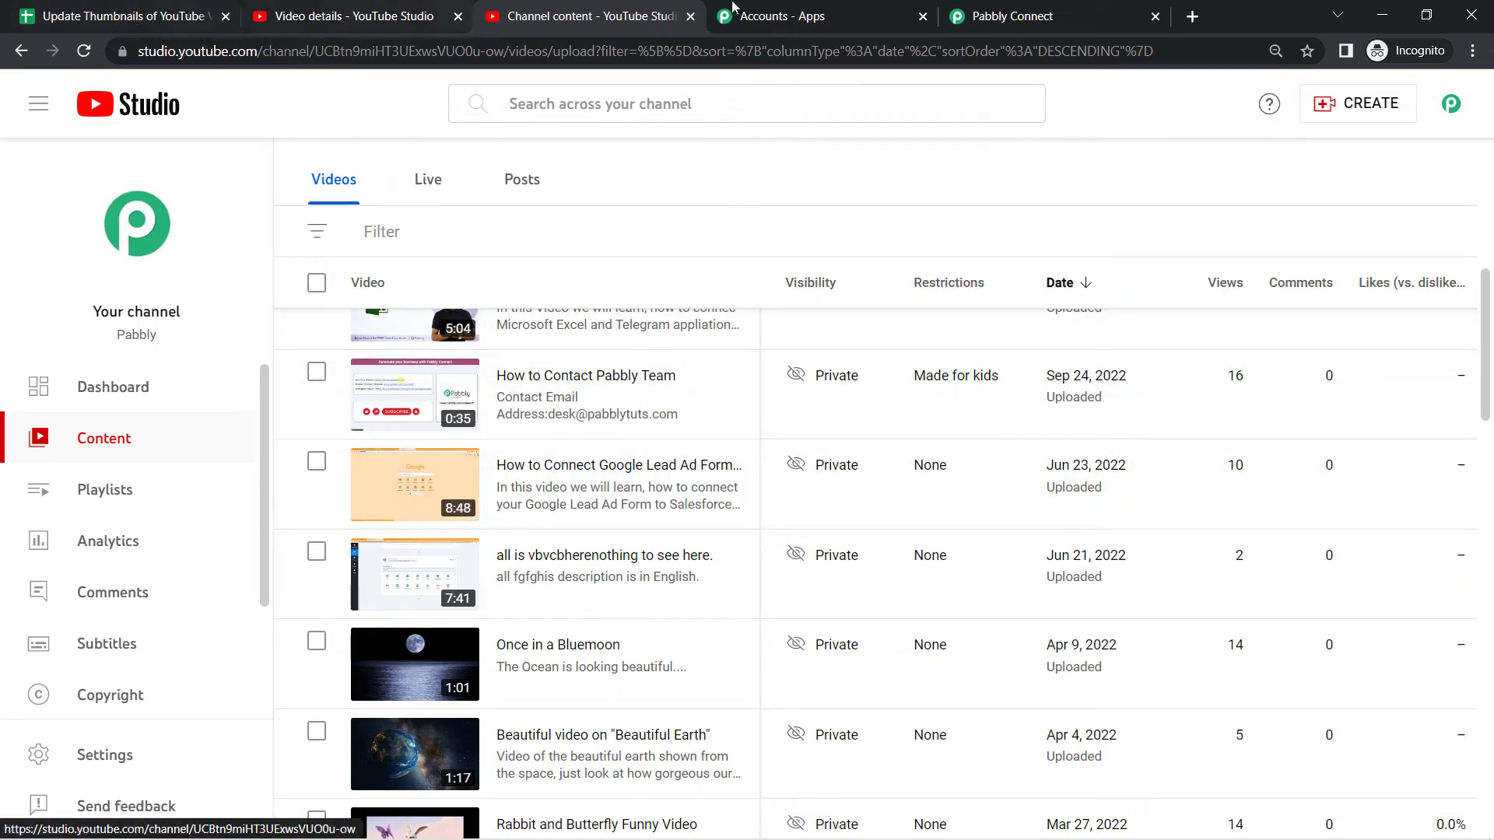
key("ctrl+Tab")
left_click(1037, 9)
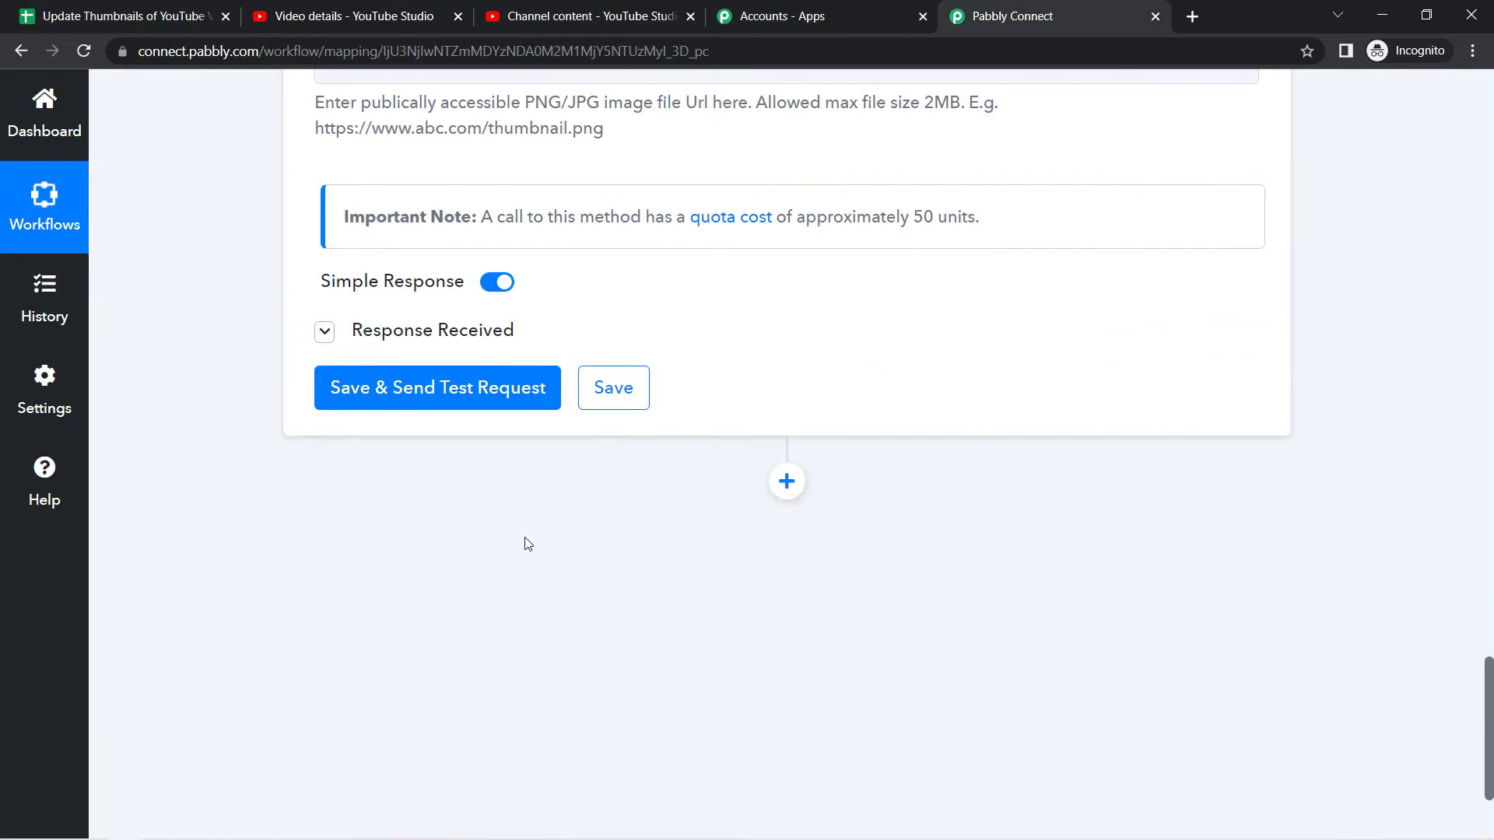
Save the Set Thumbnail action, send a test request, and review the received response.
left_click(387, 385)
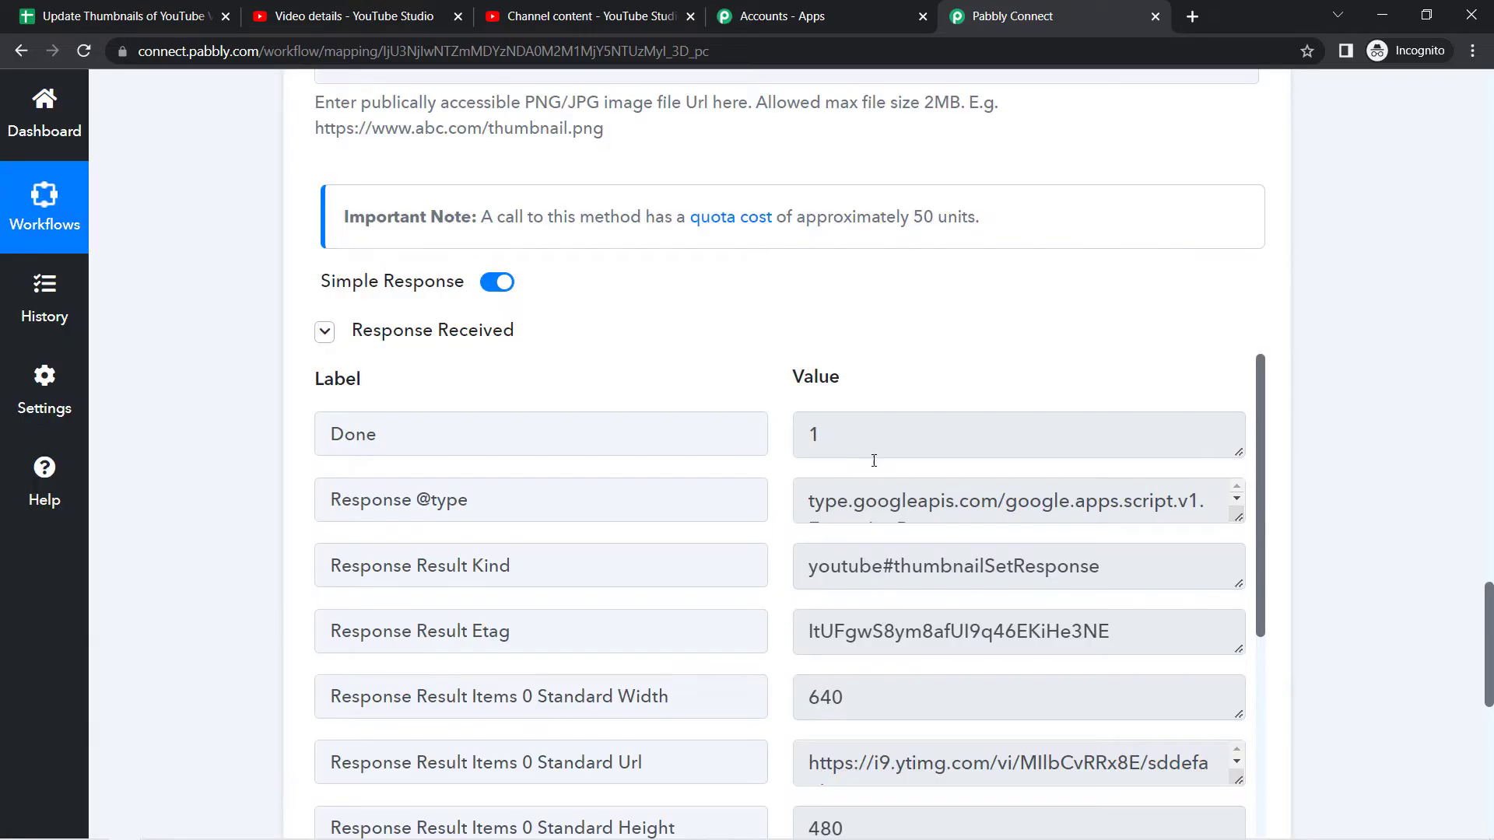
left_click_drag(1259, 450, 1277, 656)
scroll(1237, 459, "up", 5)
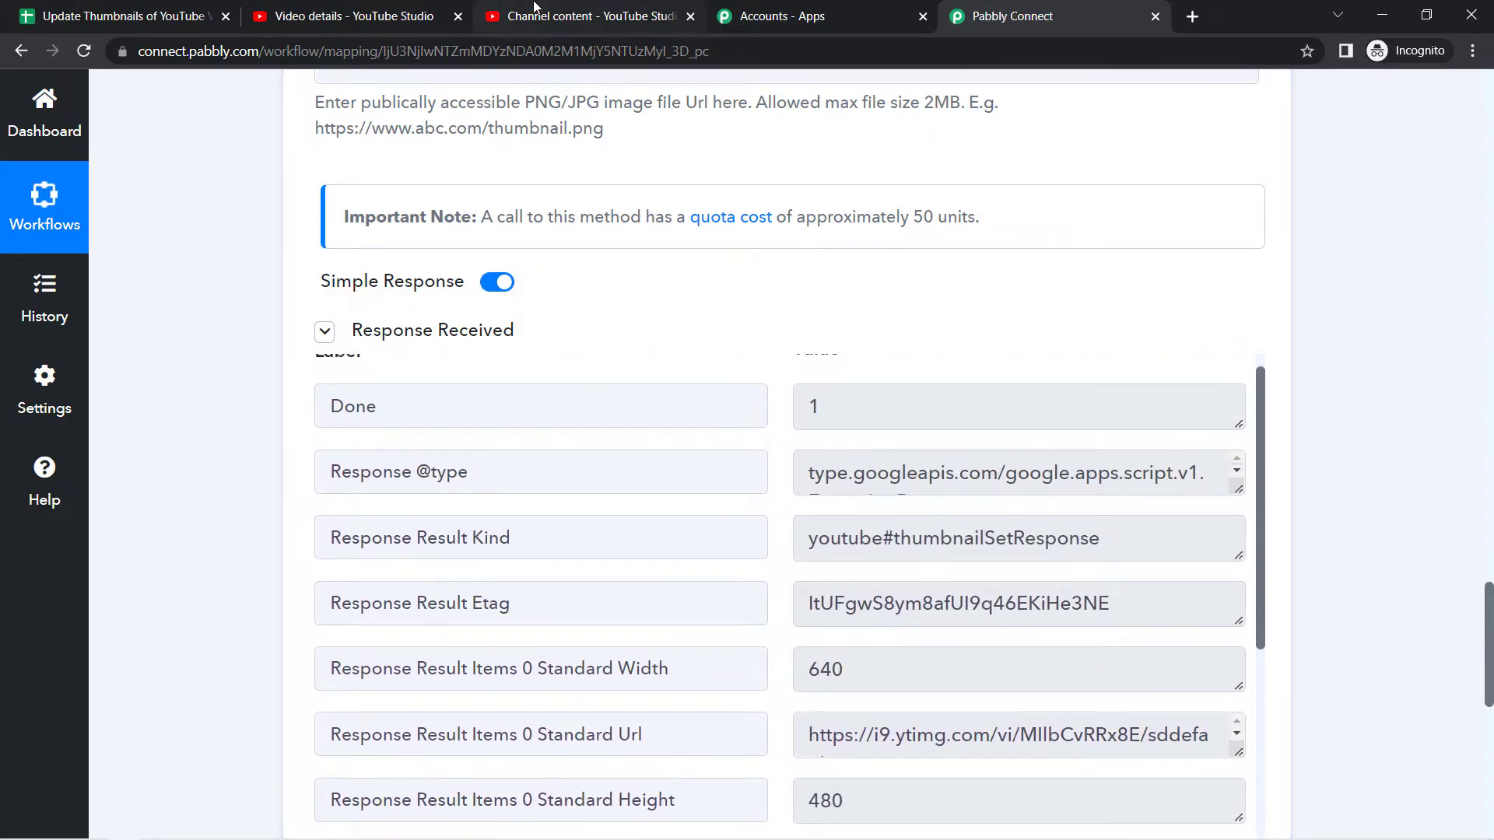
Reload the video details and channel content pages in YouTube Studio to check the video's thumbnail.
left_click(354, 7)
key("F5")
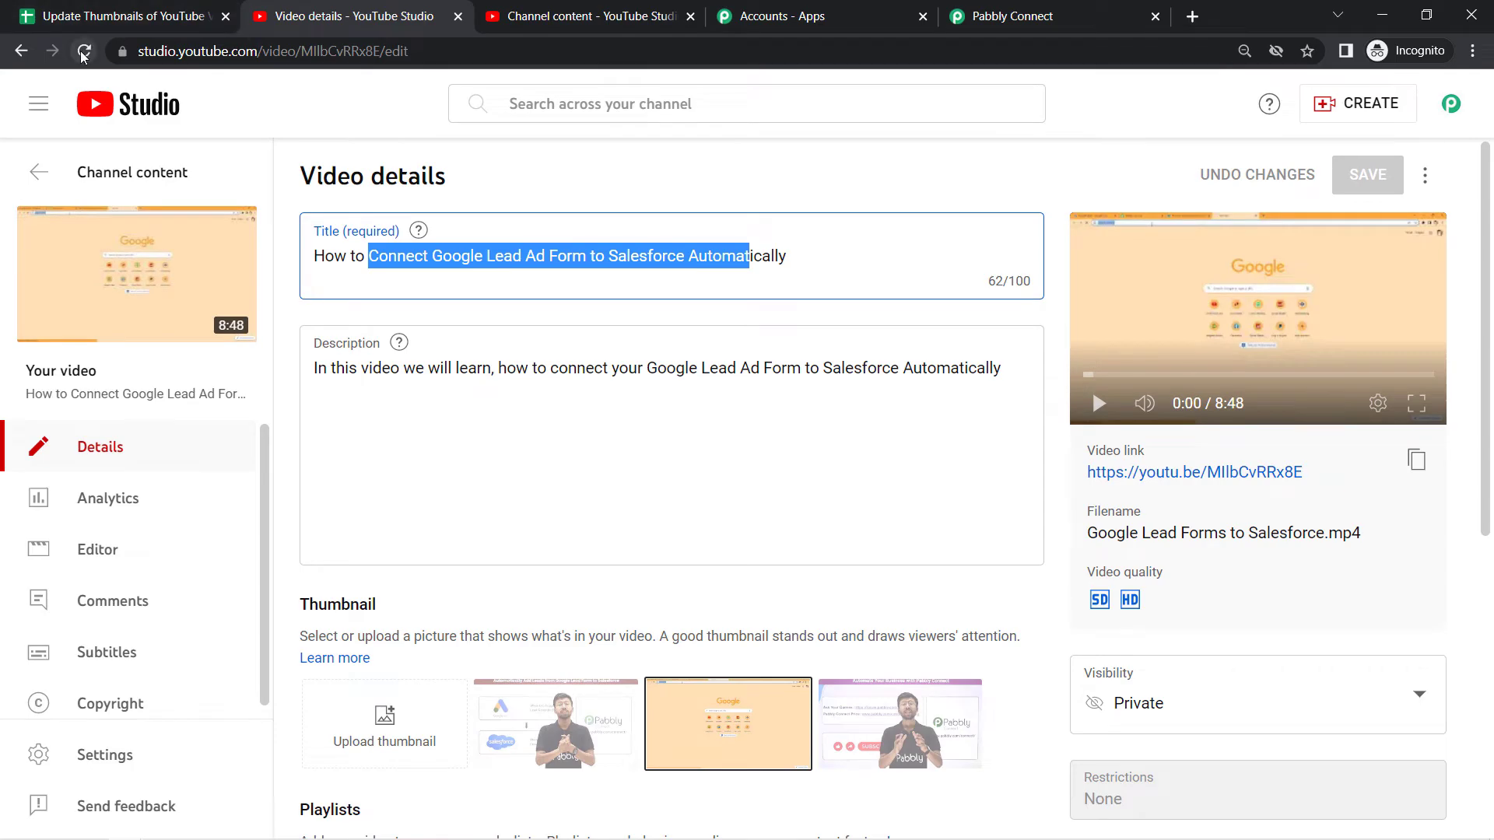
left_click(525, 6)
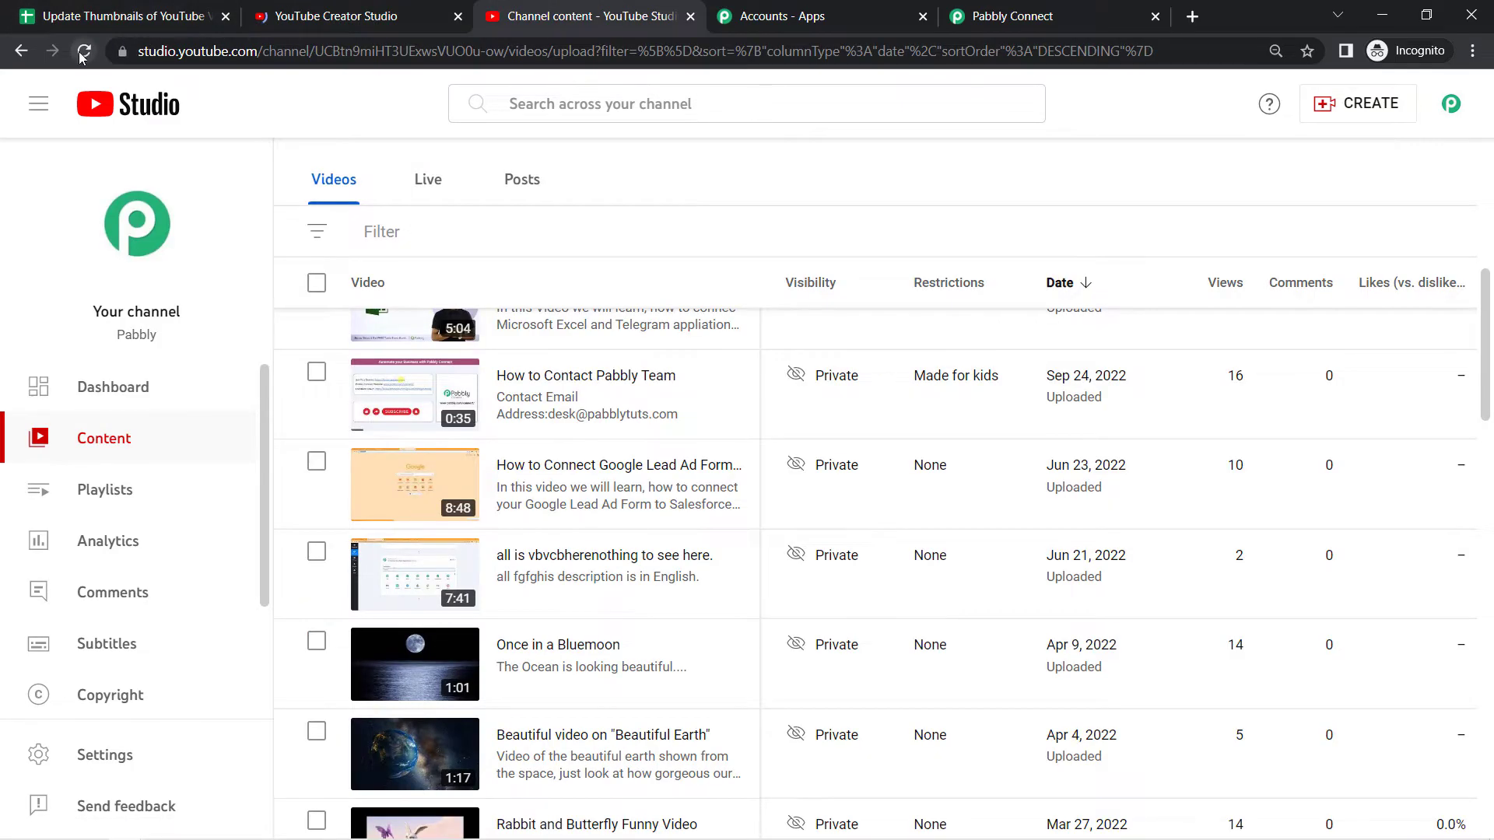
left_click(80, 62)
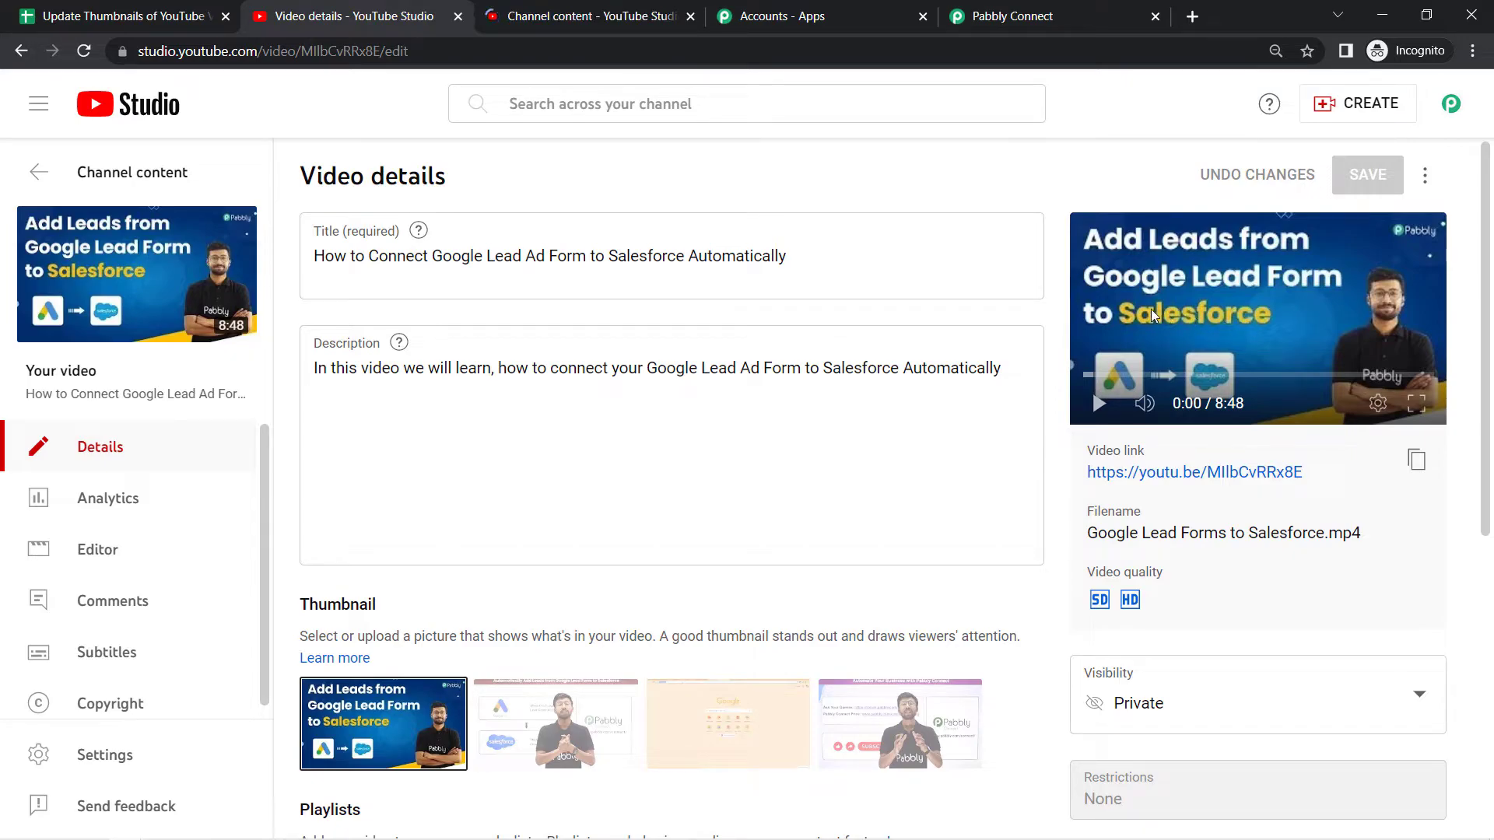
Look at the test response in Pabbly Connect, then review New Thumbnail URL and Update Thumbnail? cells F3:G5 in the spreadsheet.
left_click(1004, 14)
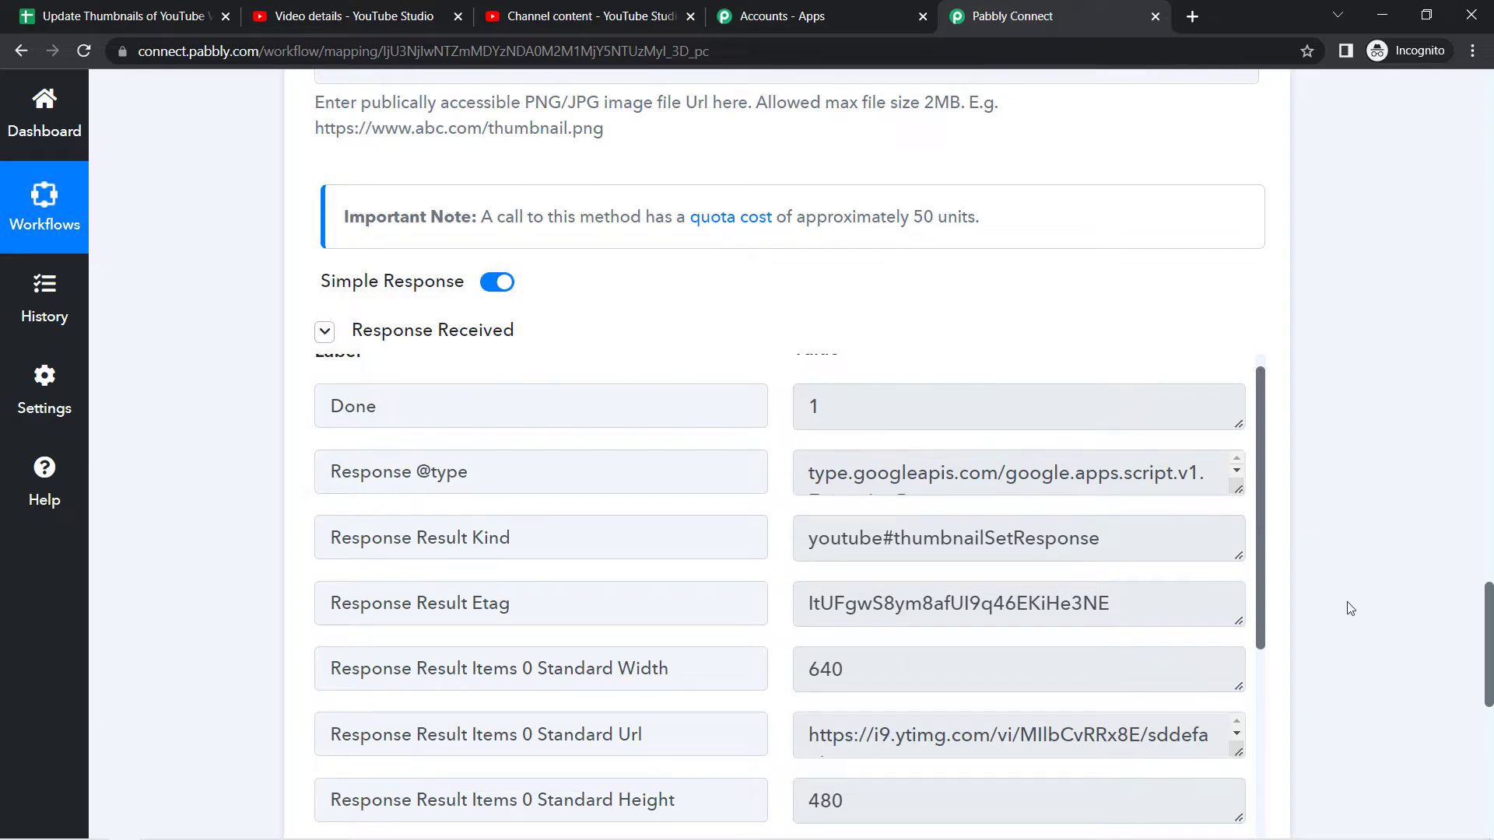
left_click(117, 15)
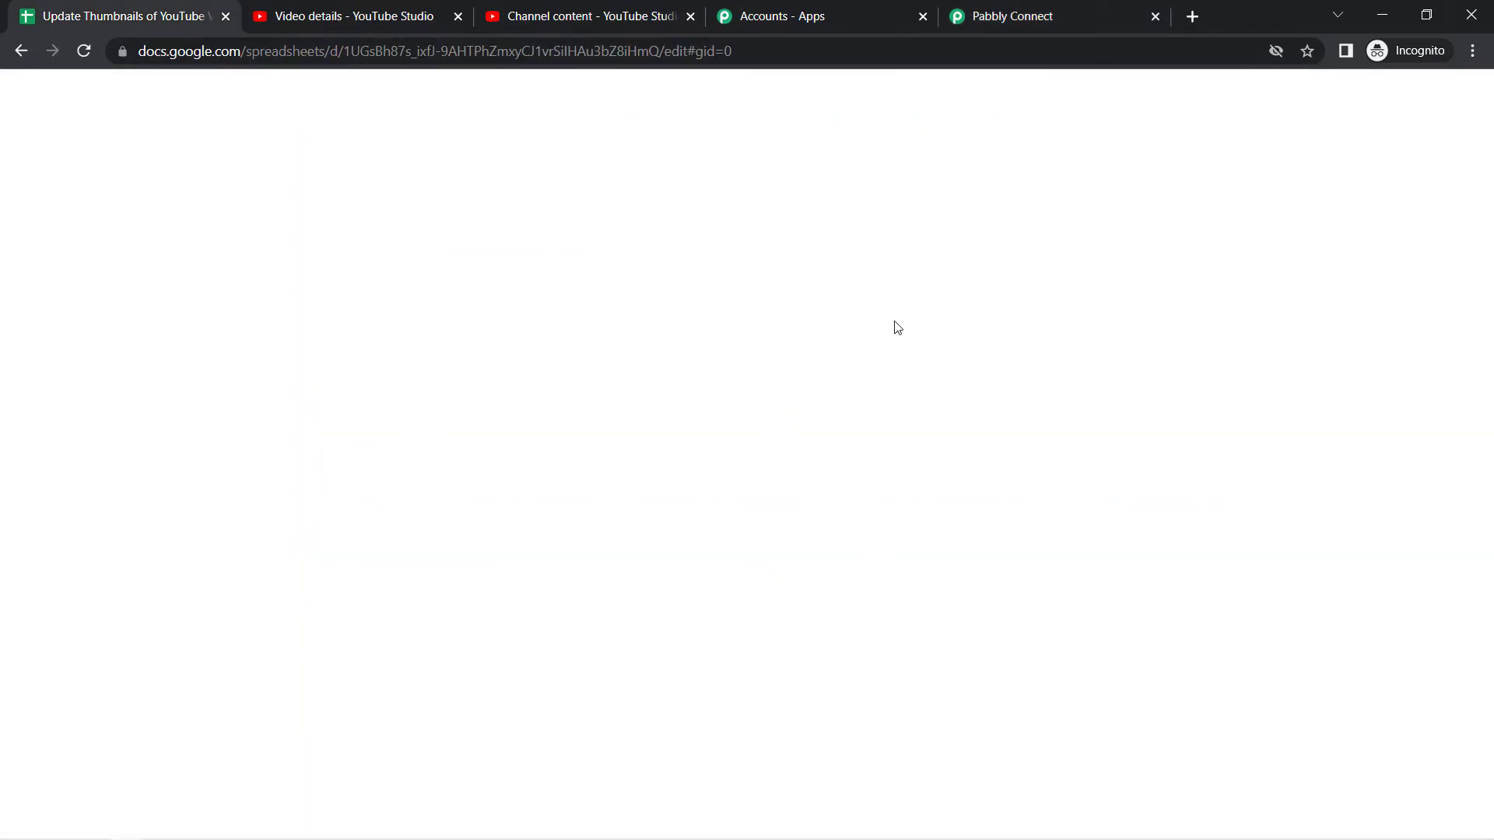
left_click(964, 483)
left_click(993, 427)
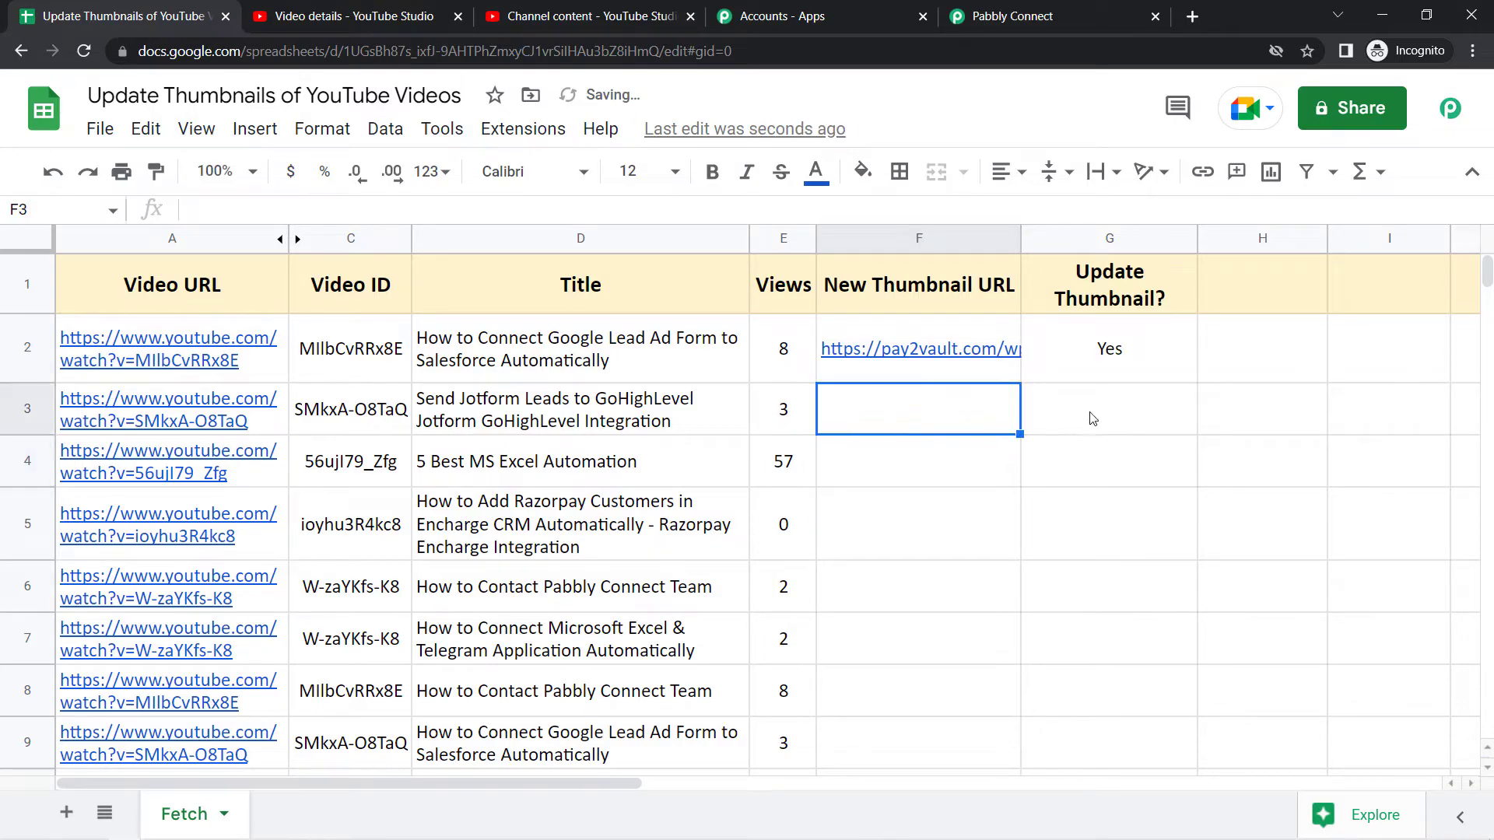
left_click(1016, 467)
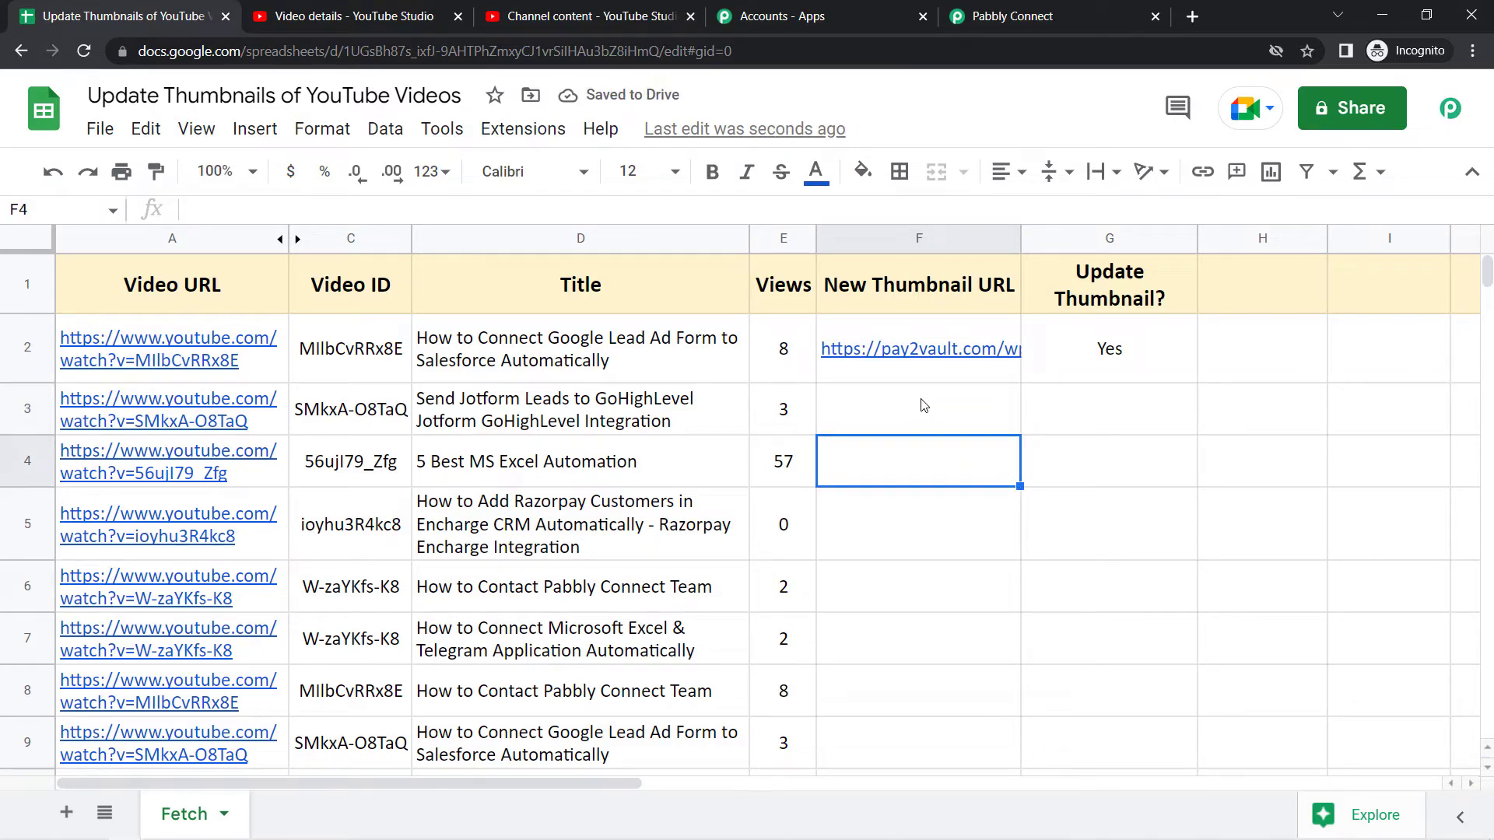
left_click_drag(956, 402, 1071, 506)
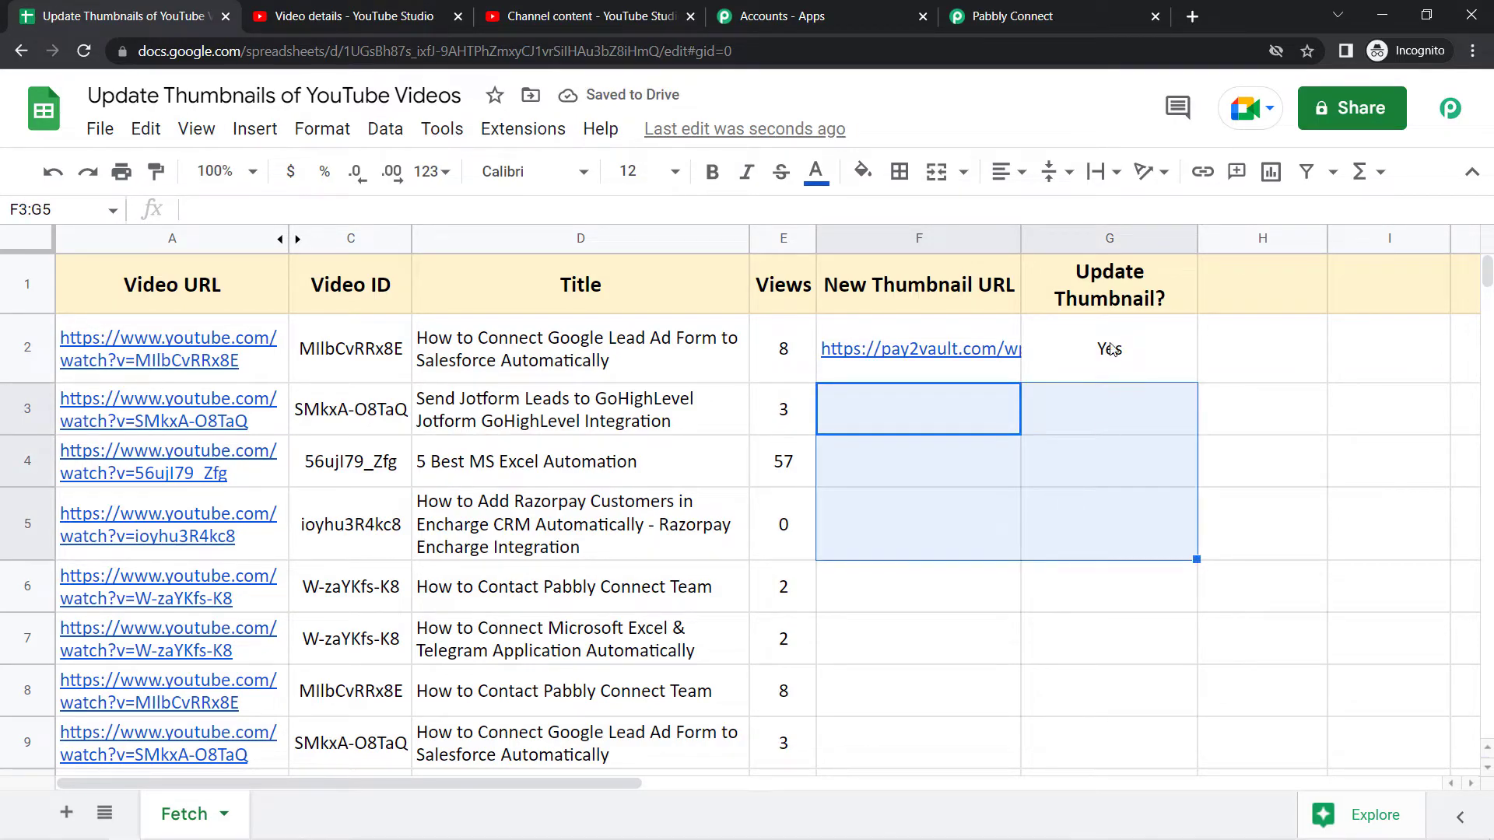
Check the Google Lead Ad Form video's thumbnail in its YouTube Studio details and the channel content, then return to the spreadsheet.
left_click(984, 509)
left_click(1115, 400)
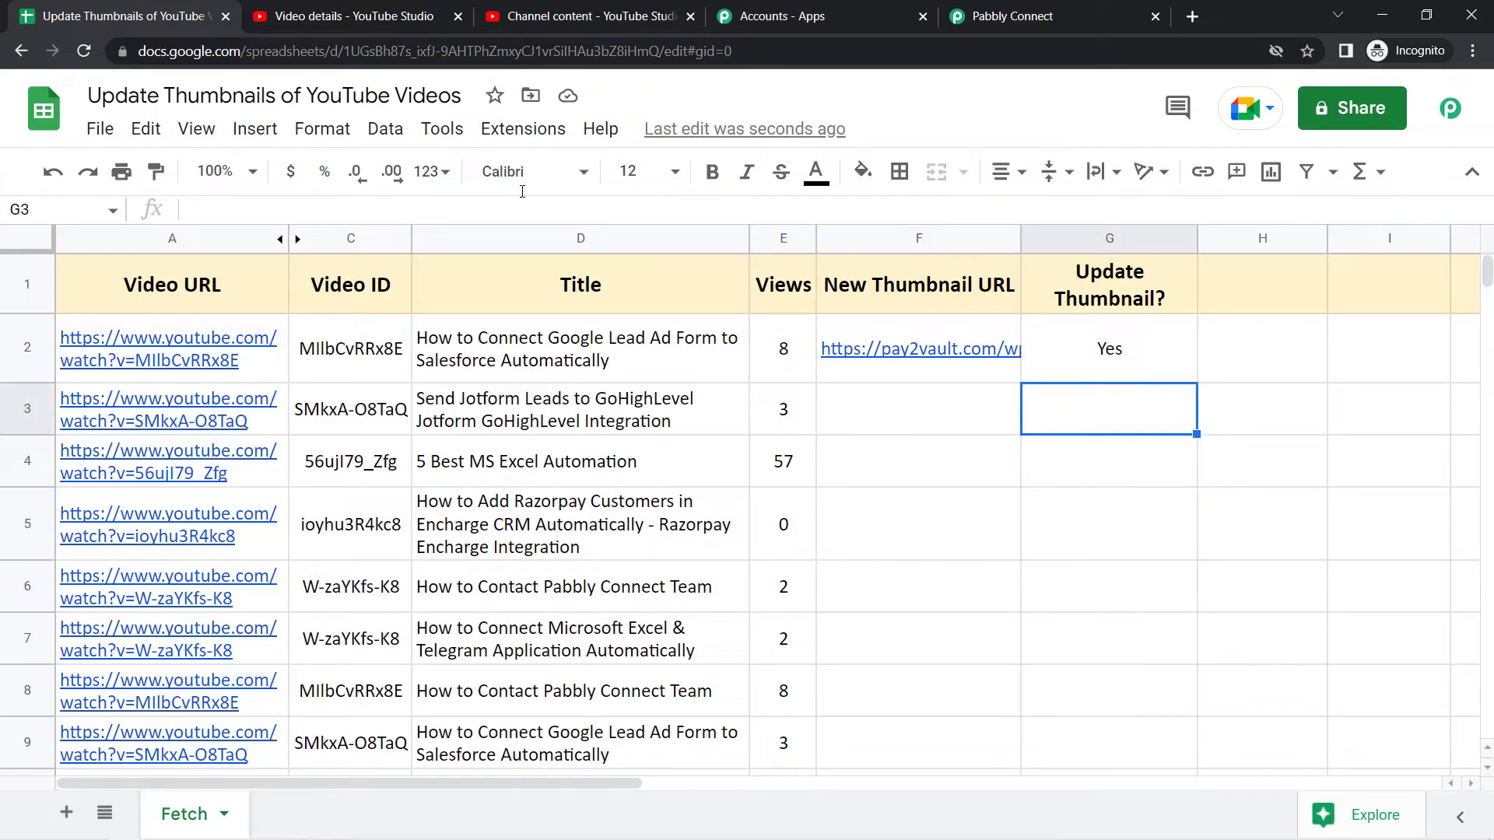
left_click(327, 16)
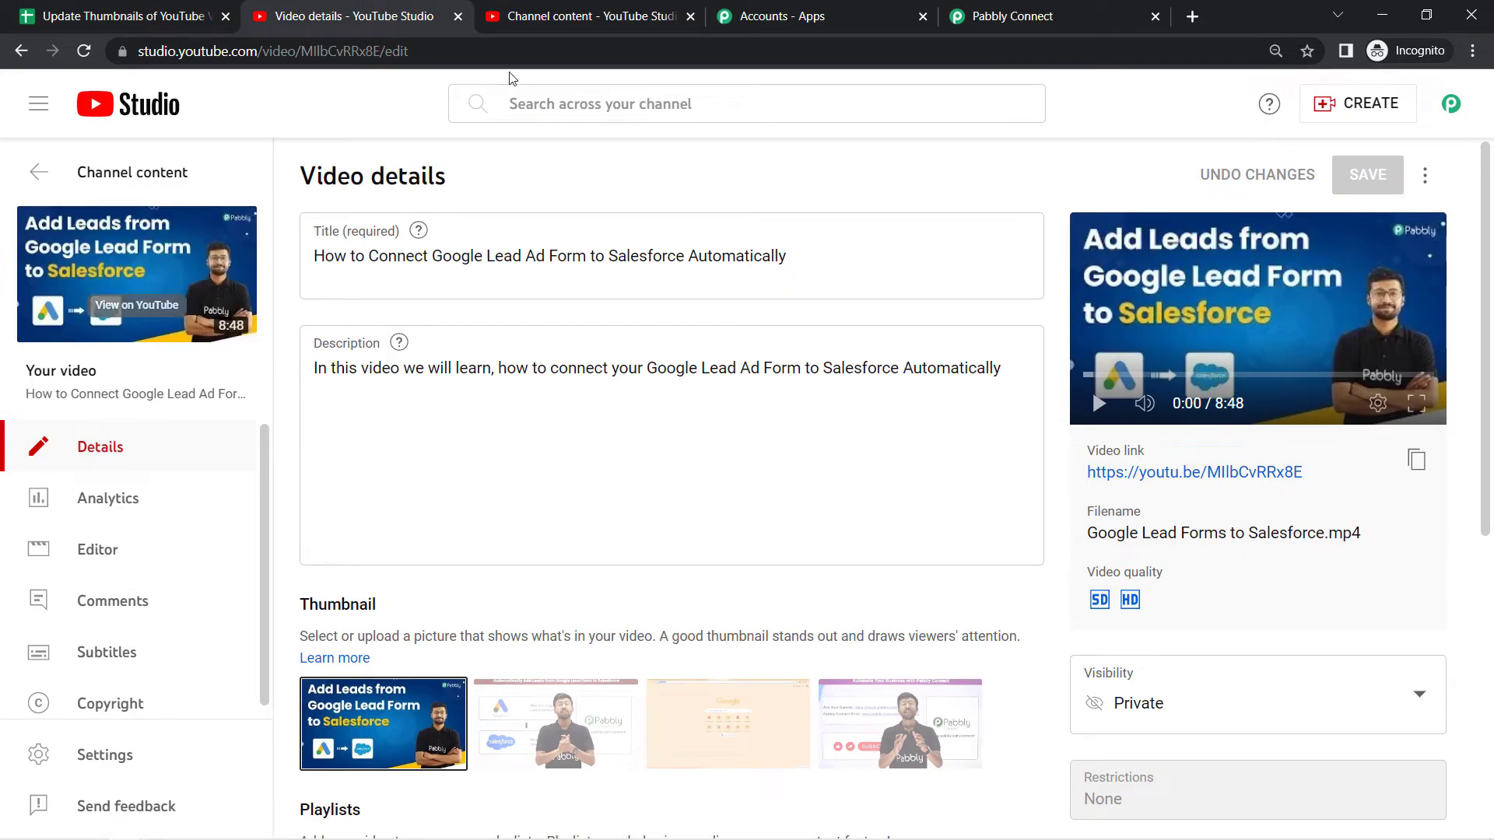
left_click(558, 9)
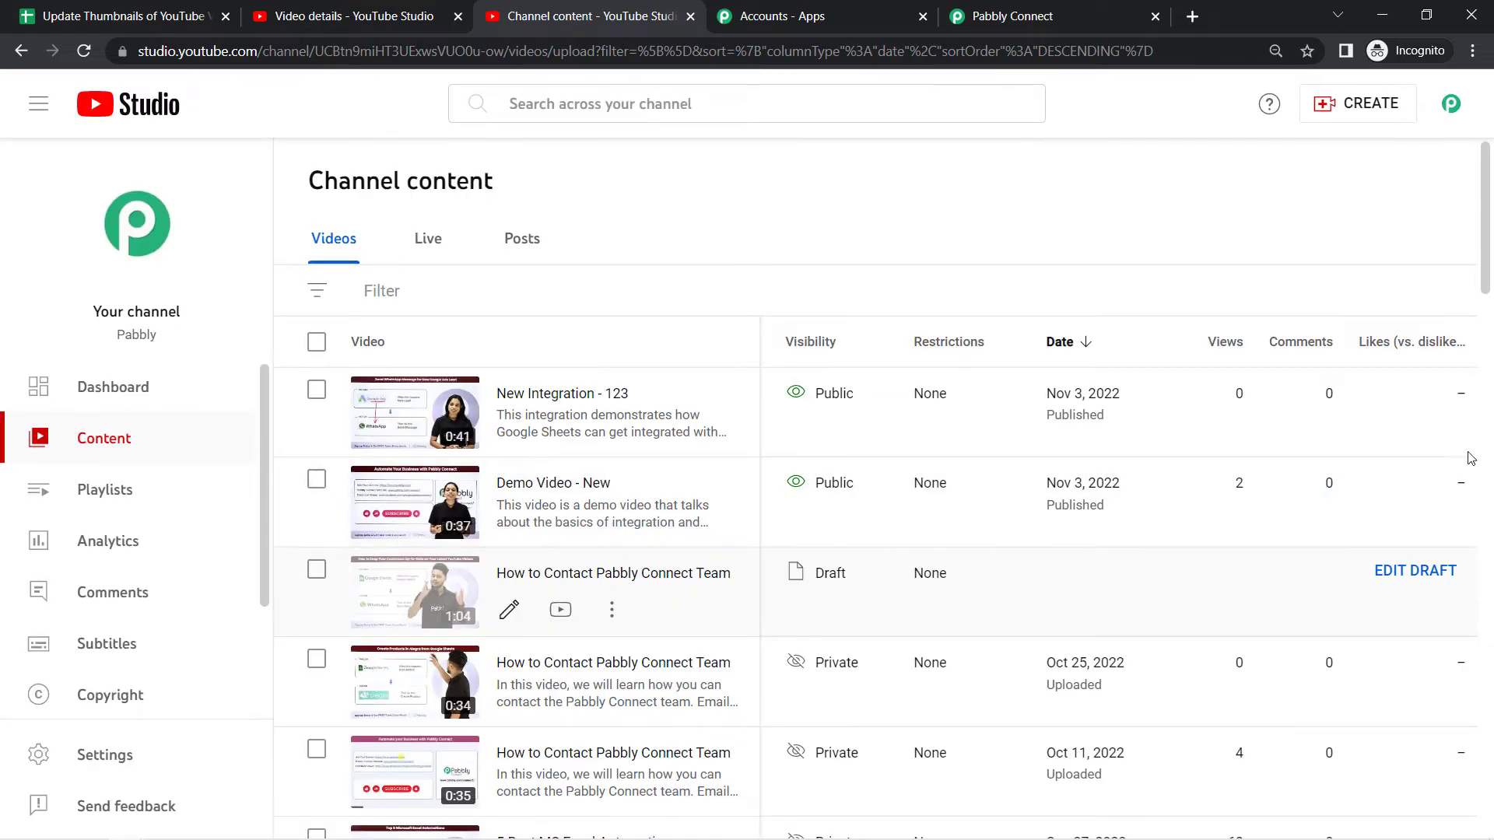
scroll(399, 575, "down", 7)
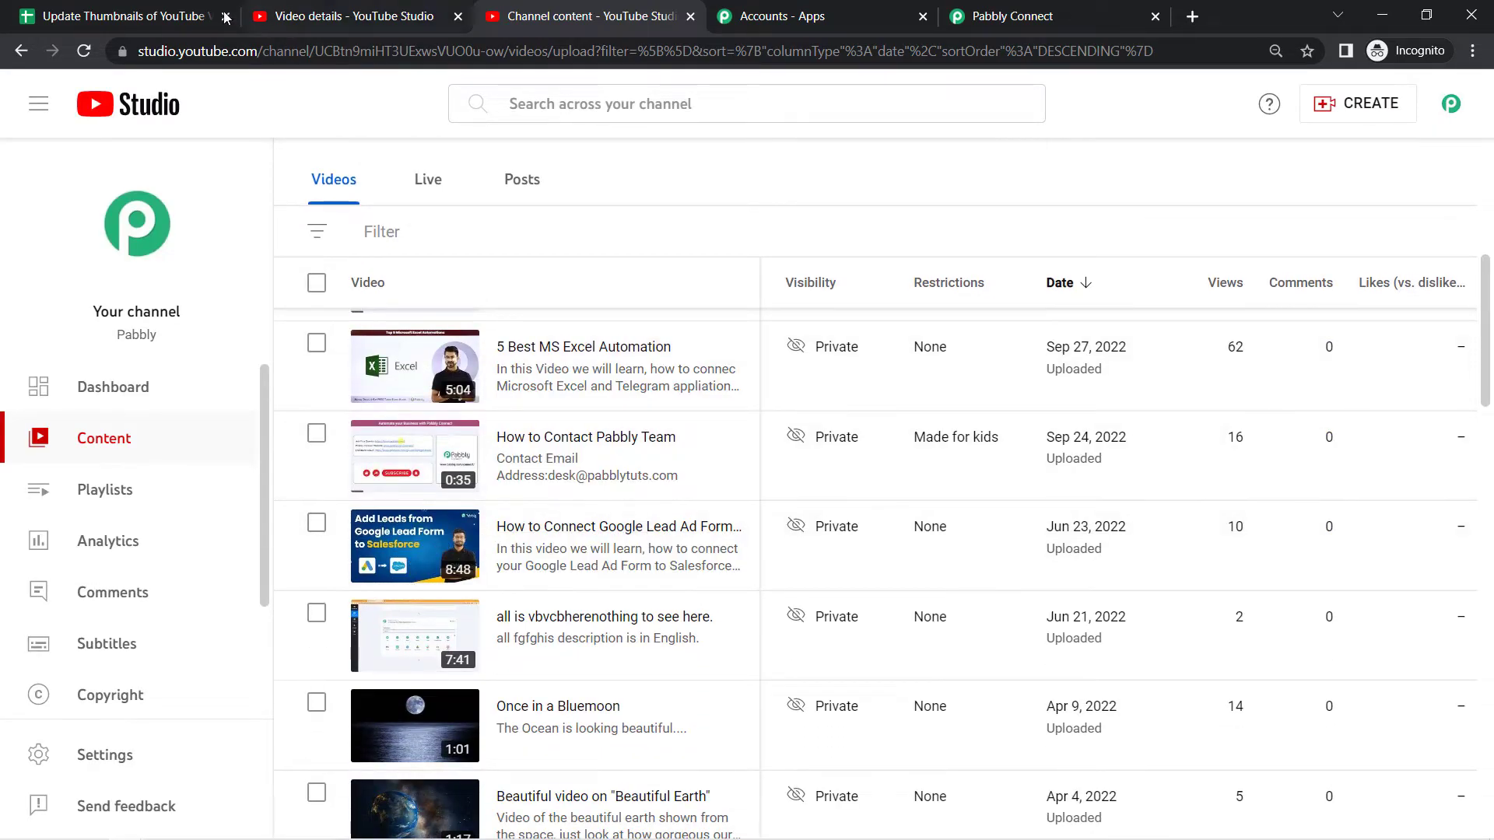
left_click(100, 6)
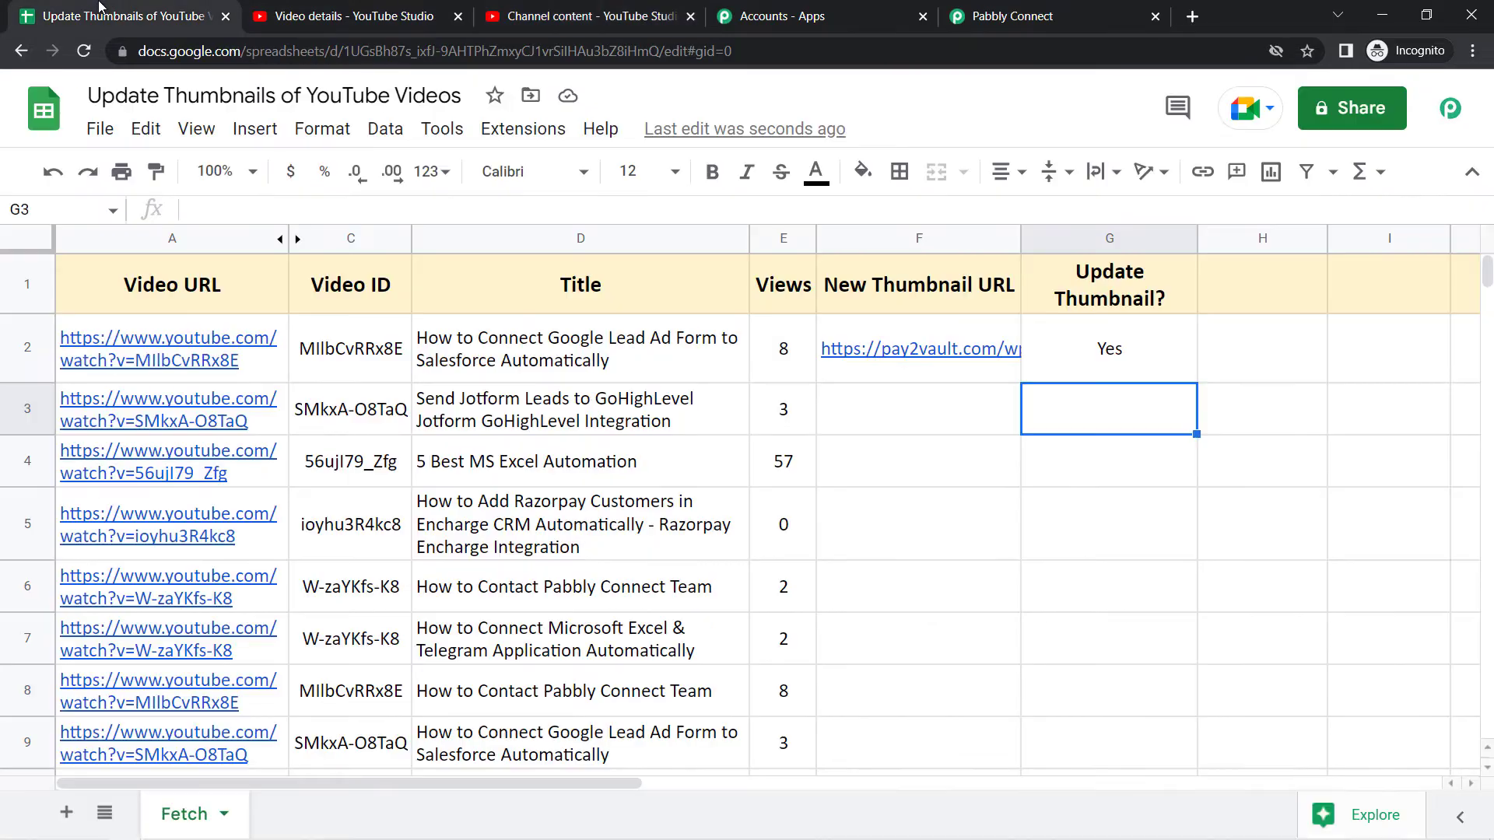
Open the Send Jotform Leads to GoHighLevel video on YouTube from its Video URL in cell A3.
left_click(885, 483)
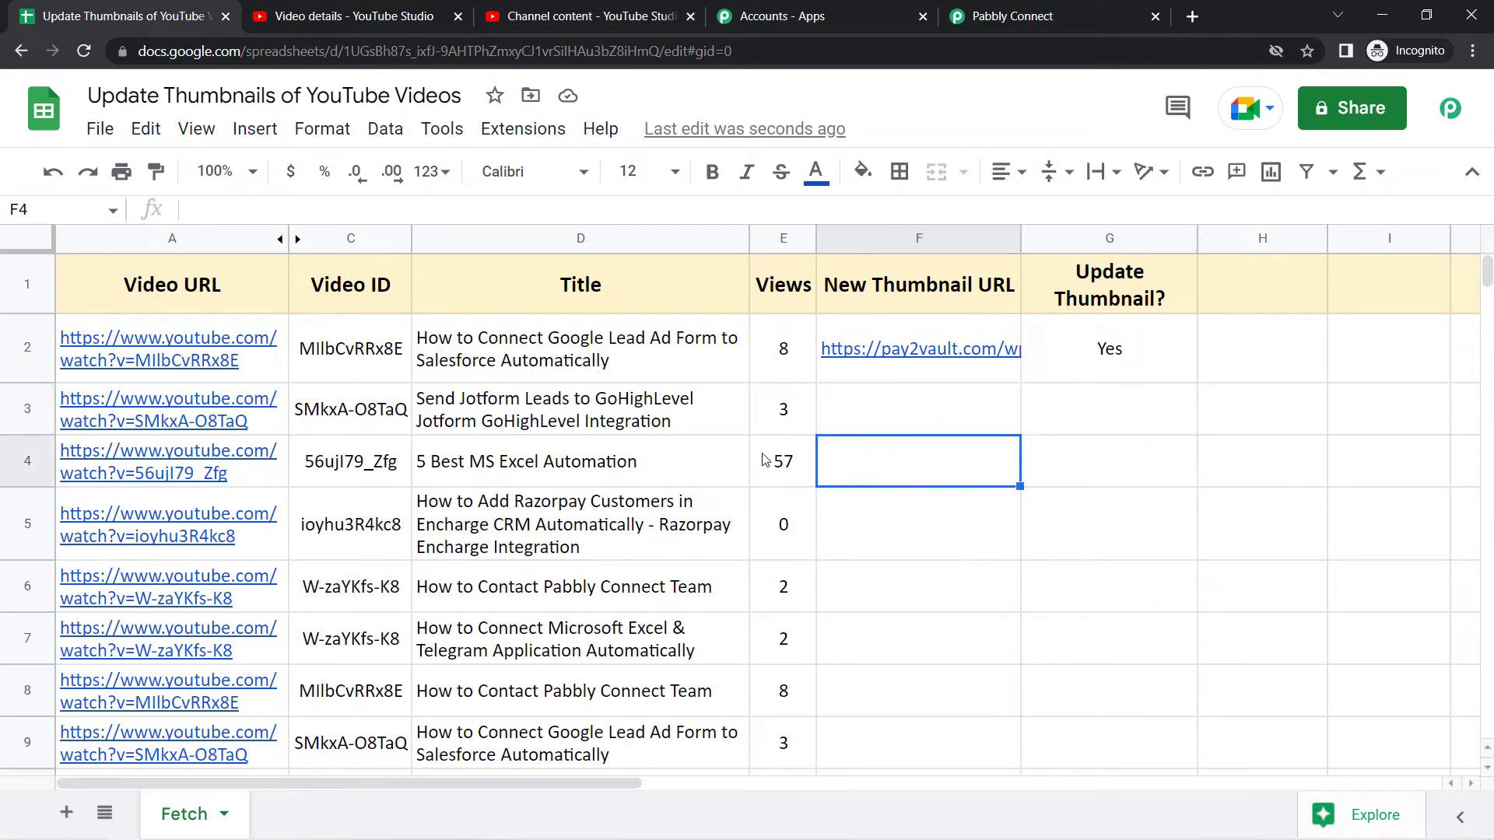
left_click(482, 410)
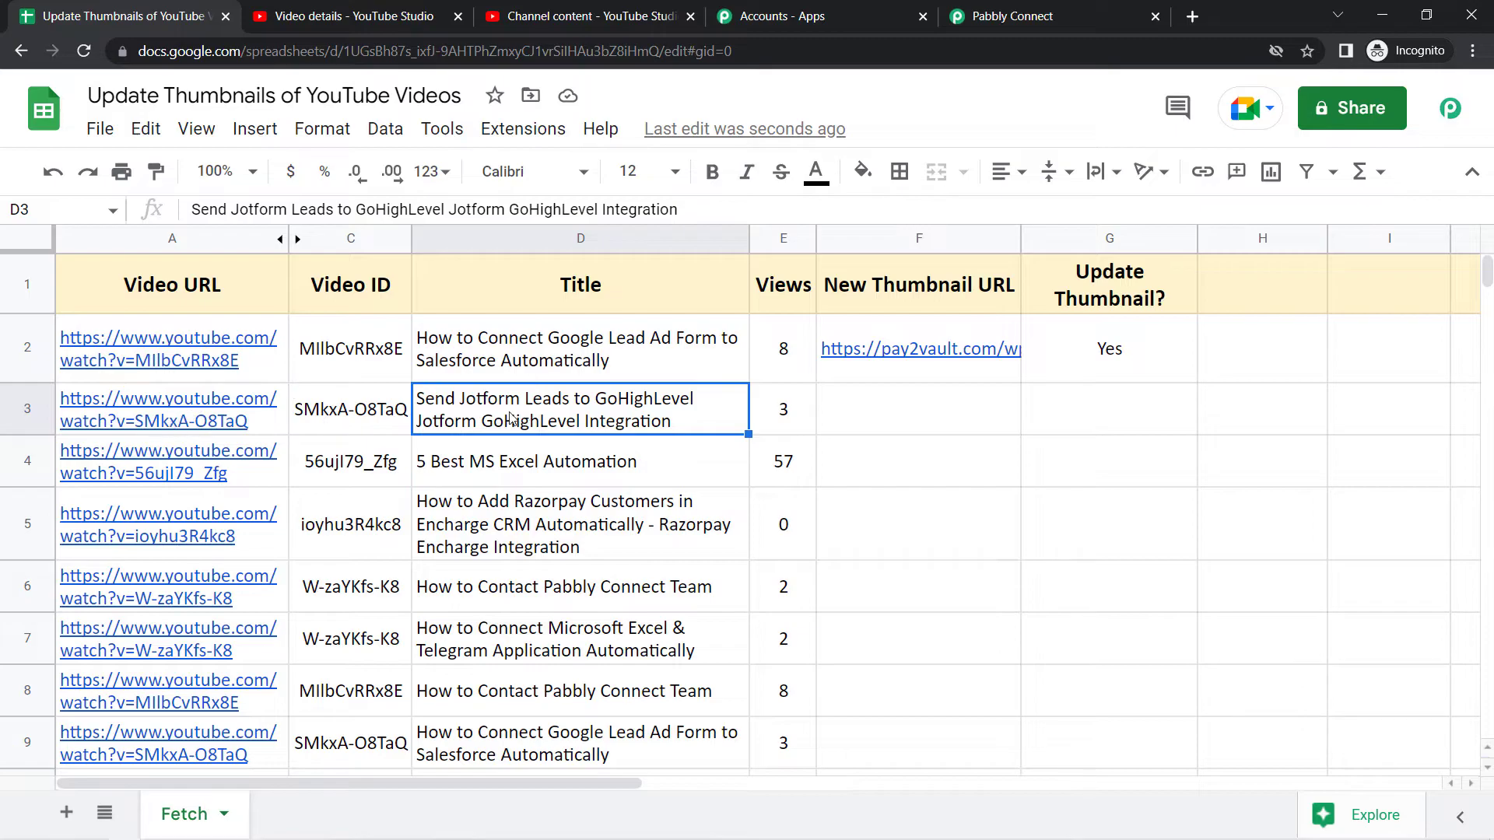
left_click(172, 421)
left_click(190, 461)
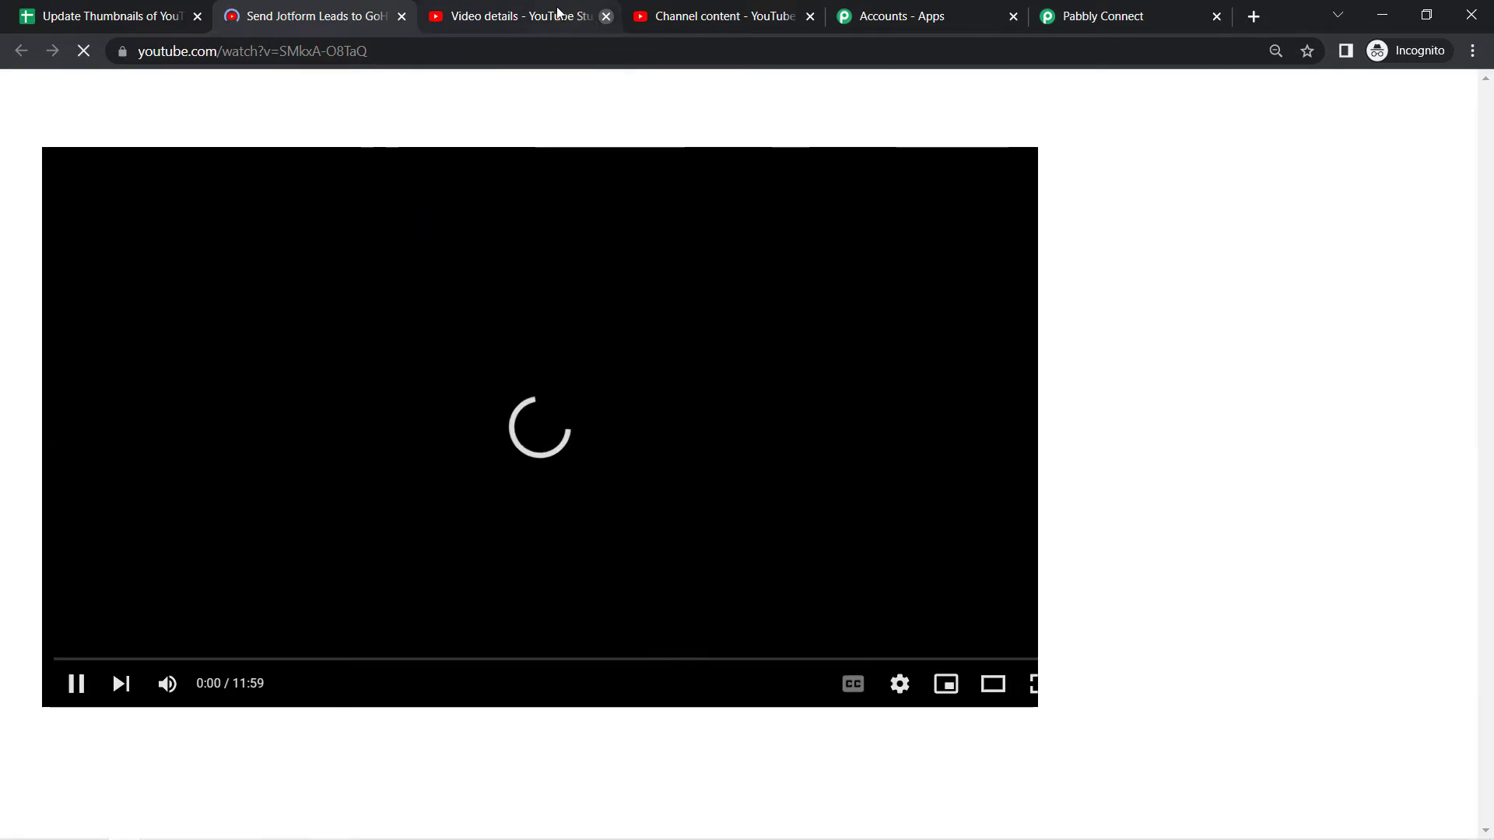
Close the old video details page and find "goh" on the channel content page to view the Jotform video's current thumbnail.
left_click(601, 18)
left_click(477, 16)
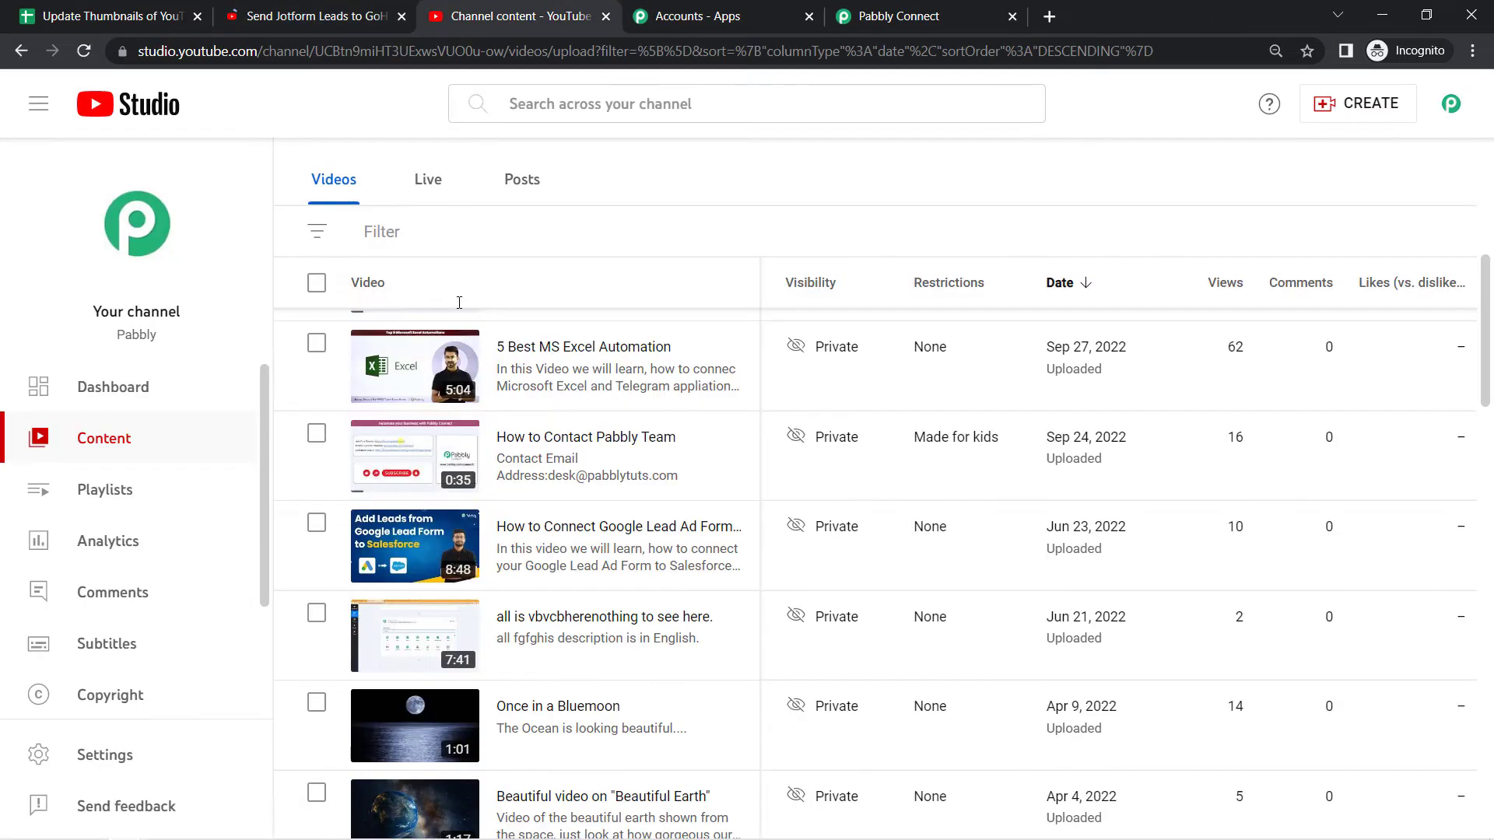
key("ctrl+f")
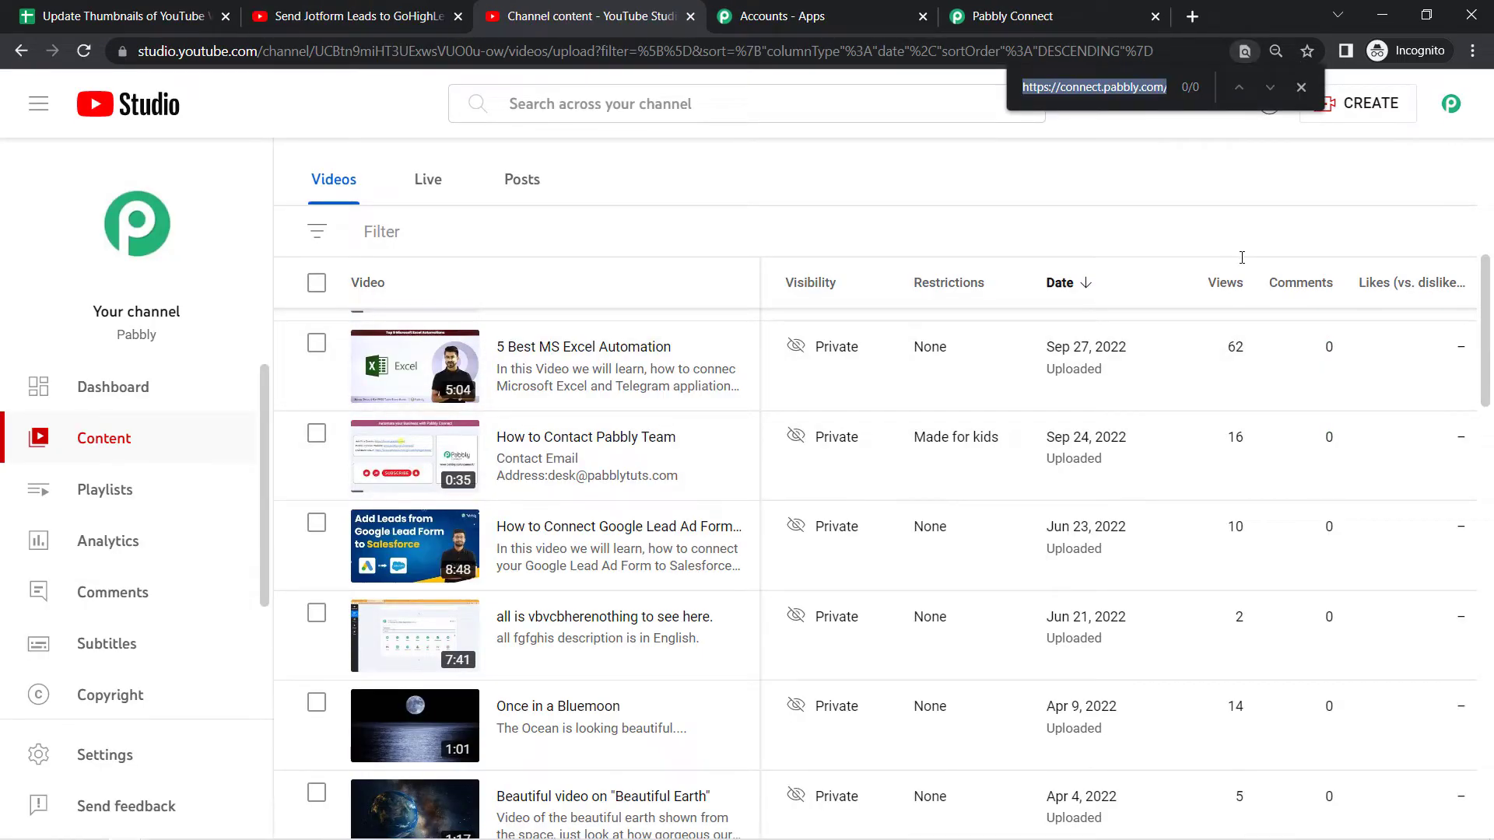
type("goh")
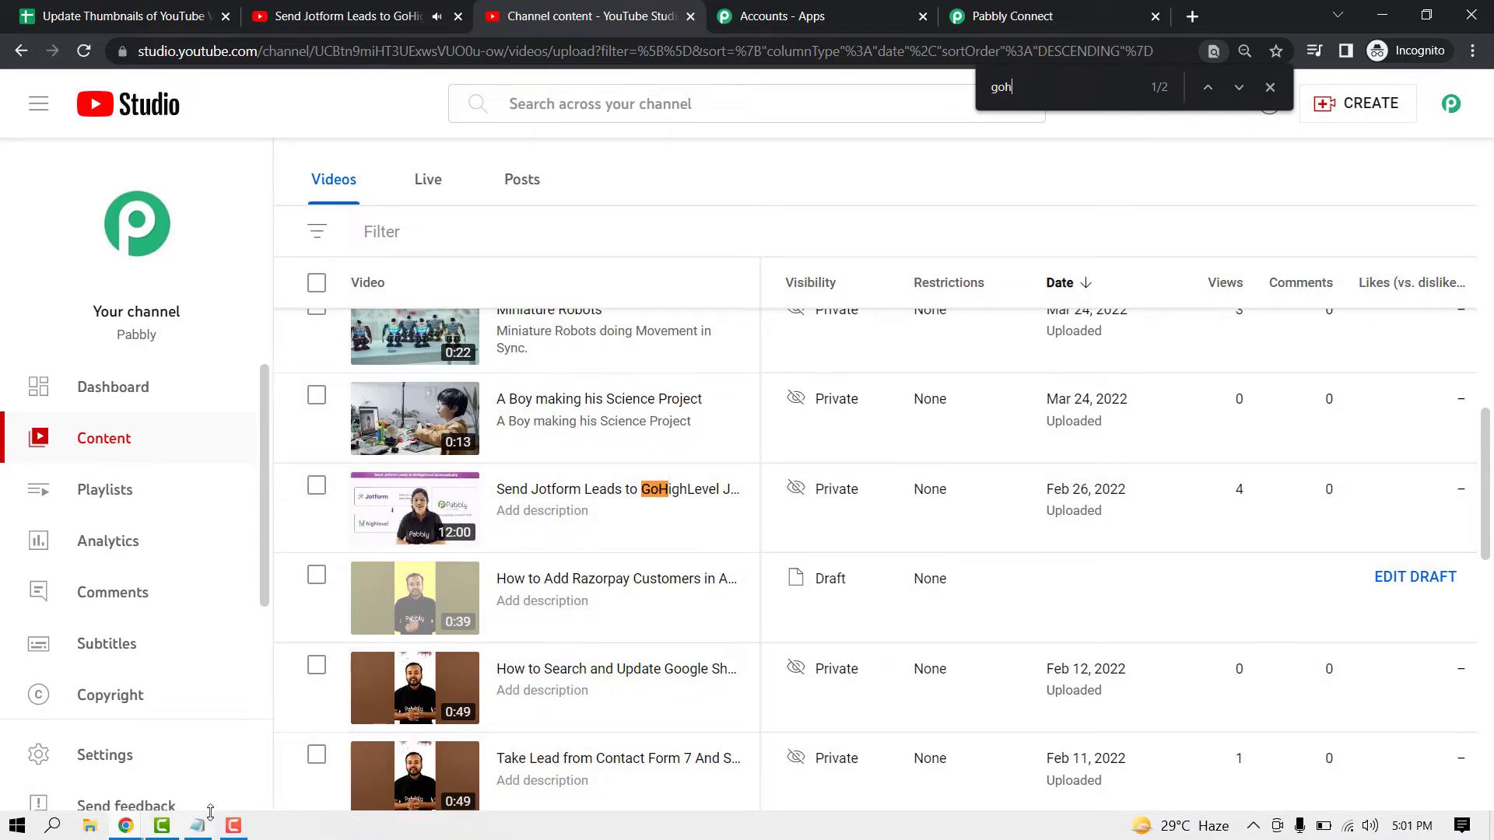
left_click(199, 826)
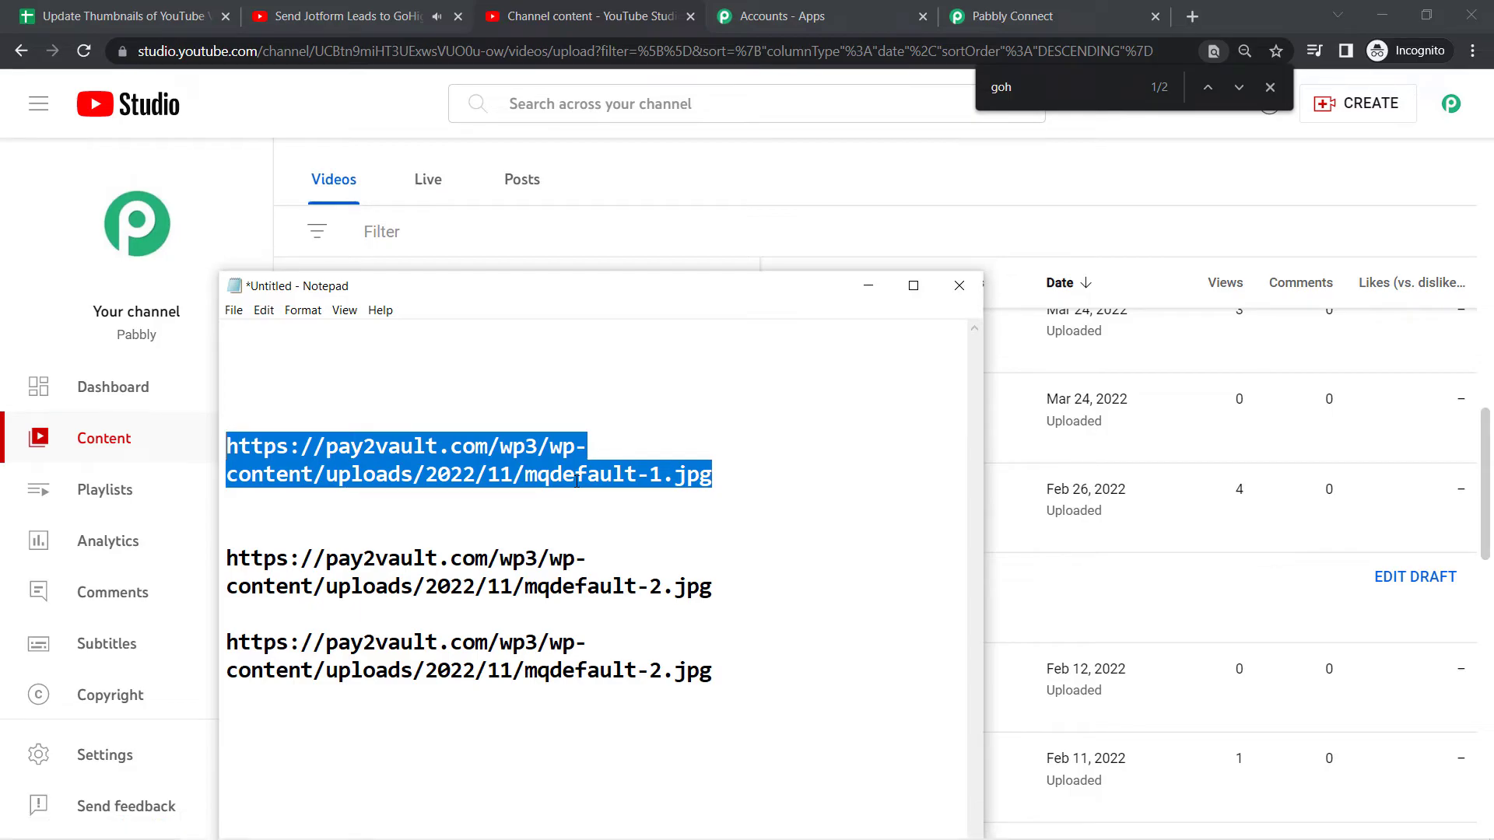
left_click(1194, 14)
type("https://pay2vault.com/wp3/wp-content/uploads/2022/11/mqdefault-1.jpg")
key("Return")
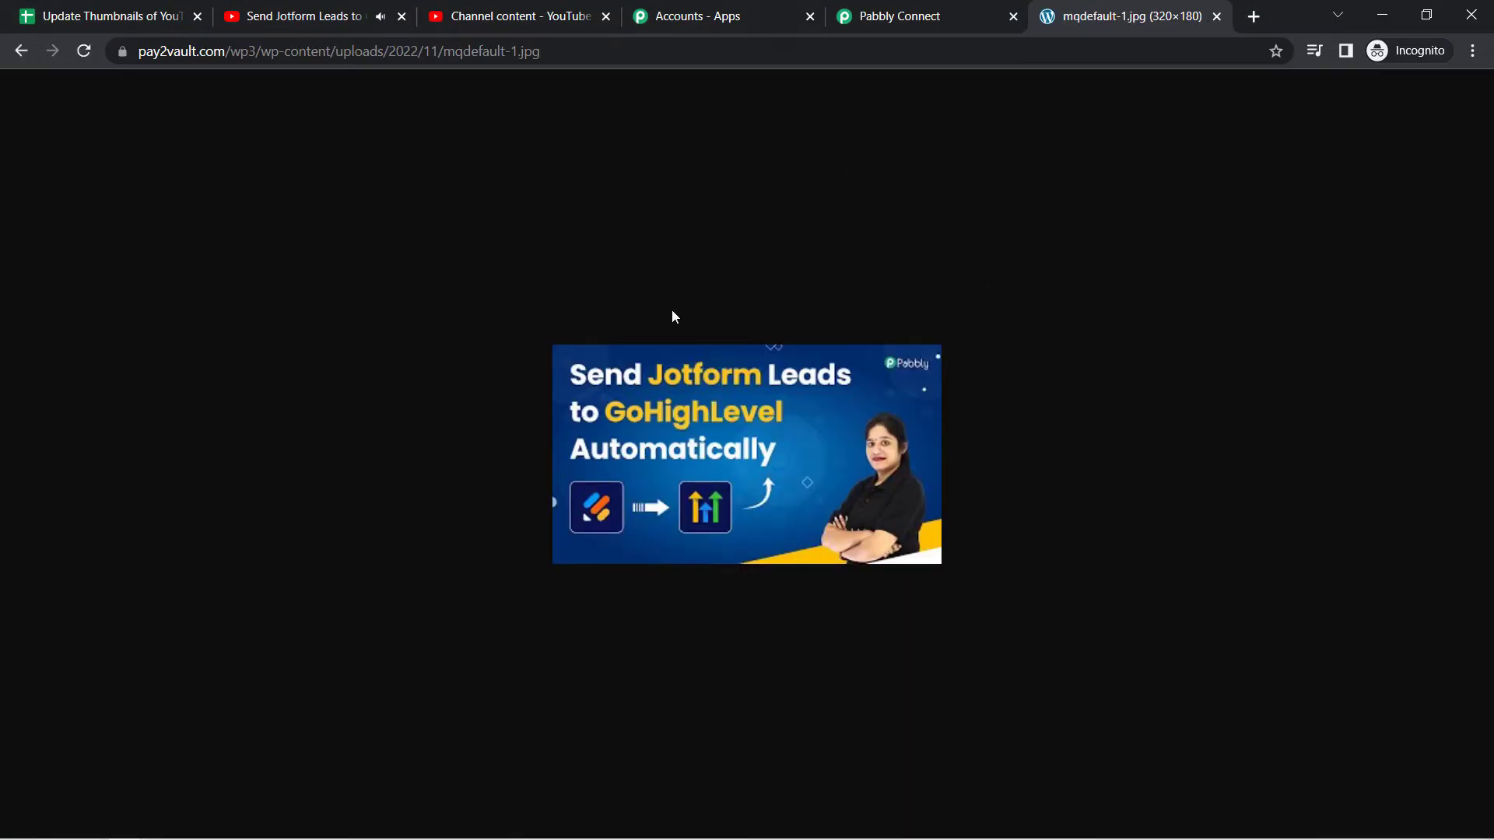
Enable Send On Event for the Pabbly Connect Webhooks extension in the spreadsheet and check that it is active.
left_click(68, 22)
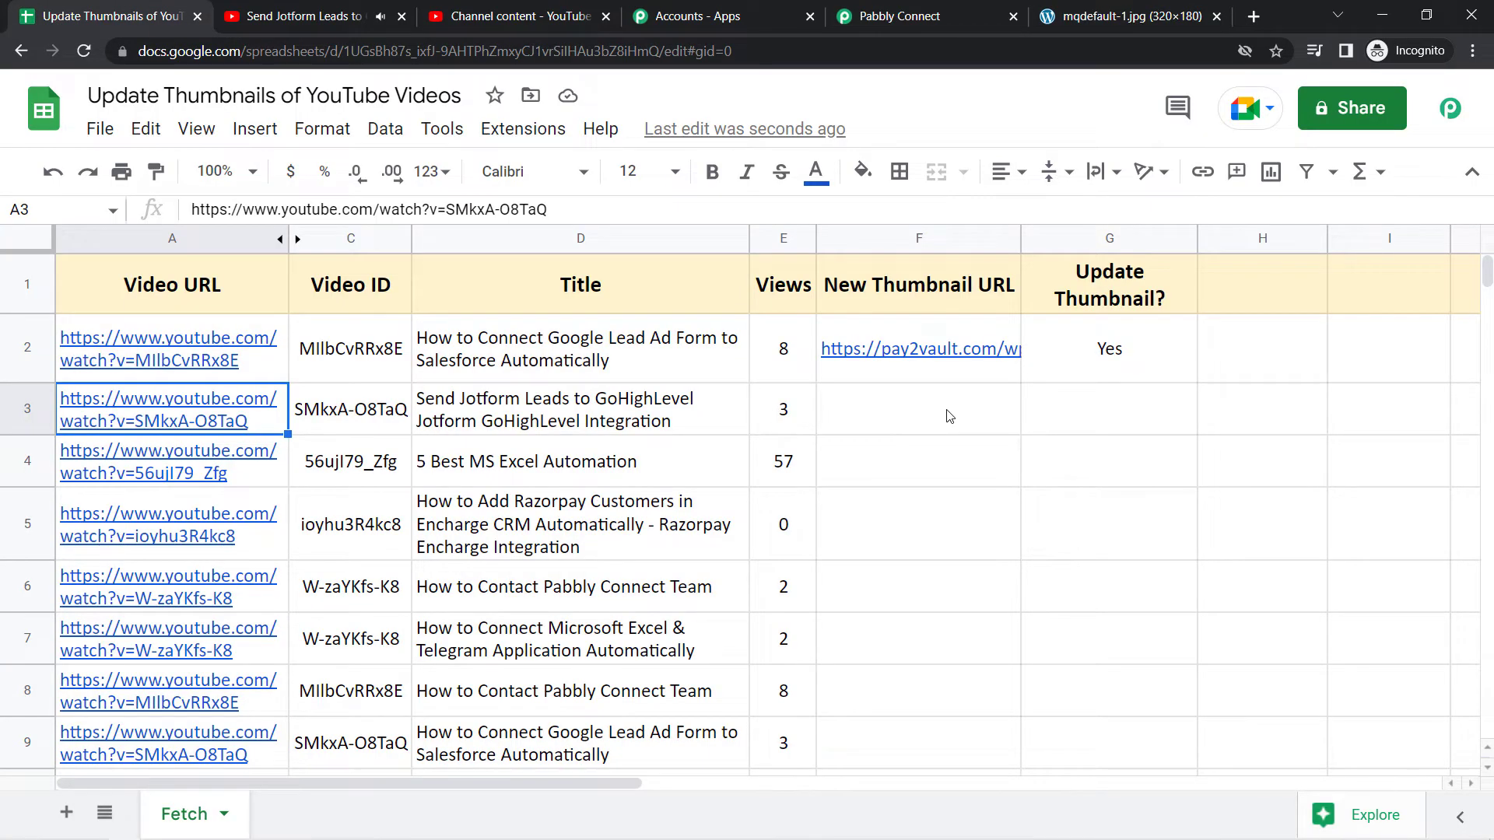
double_click(945, 417)
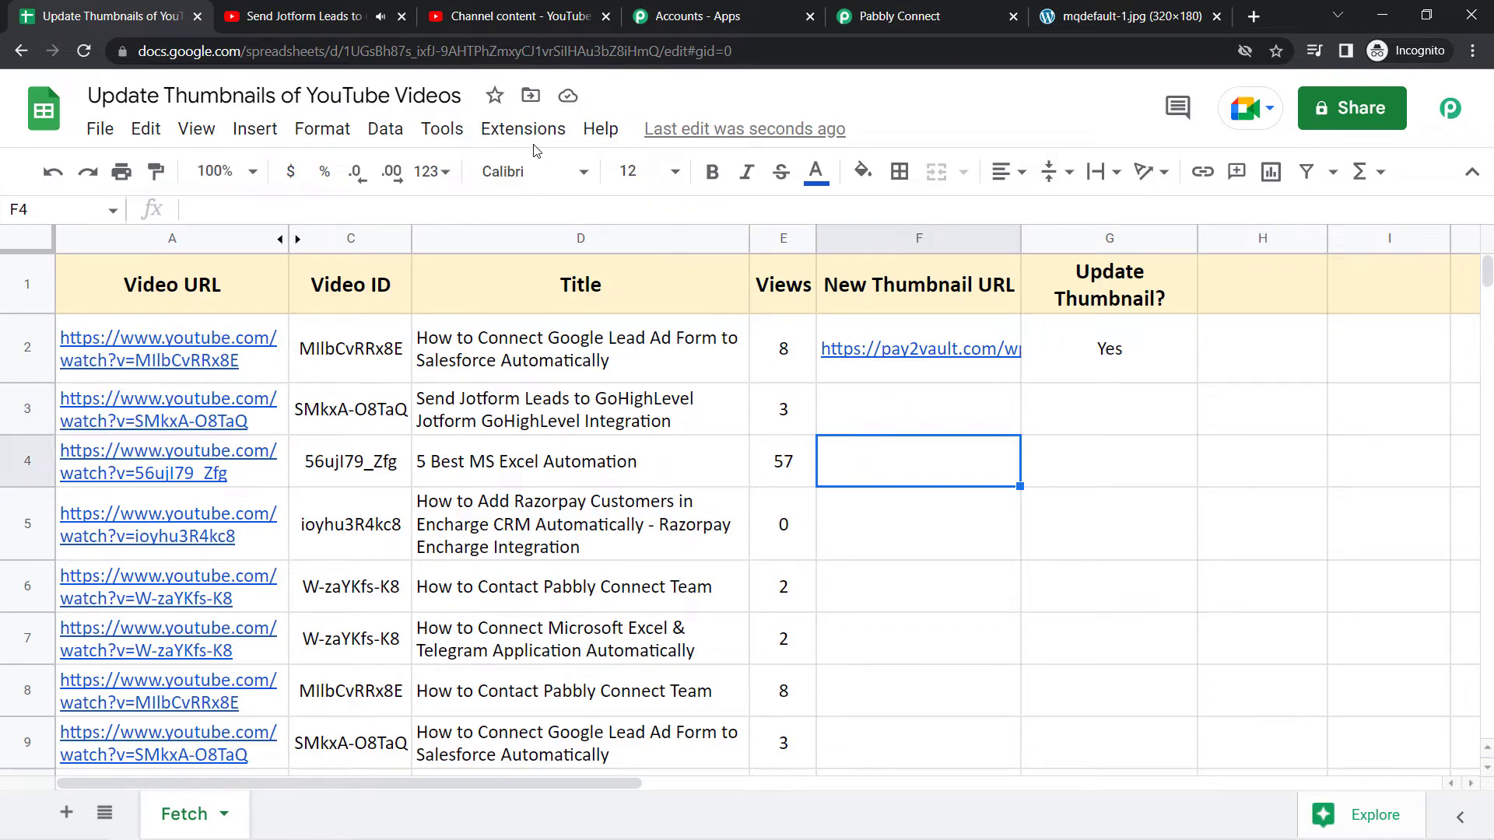
left_click(507, 134)
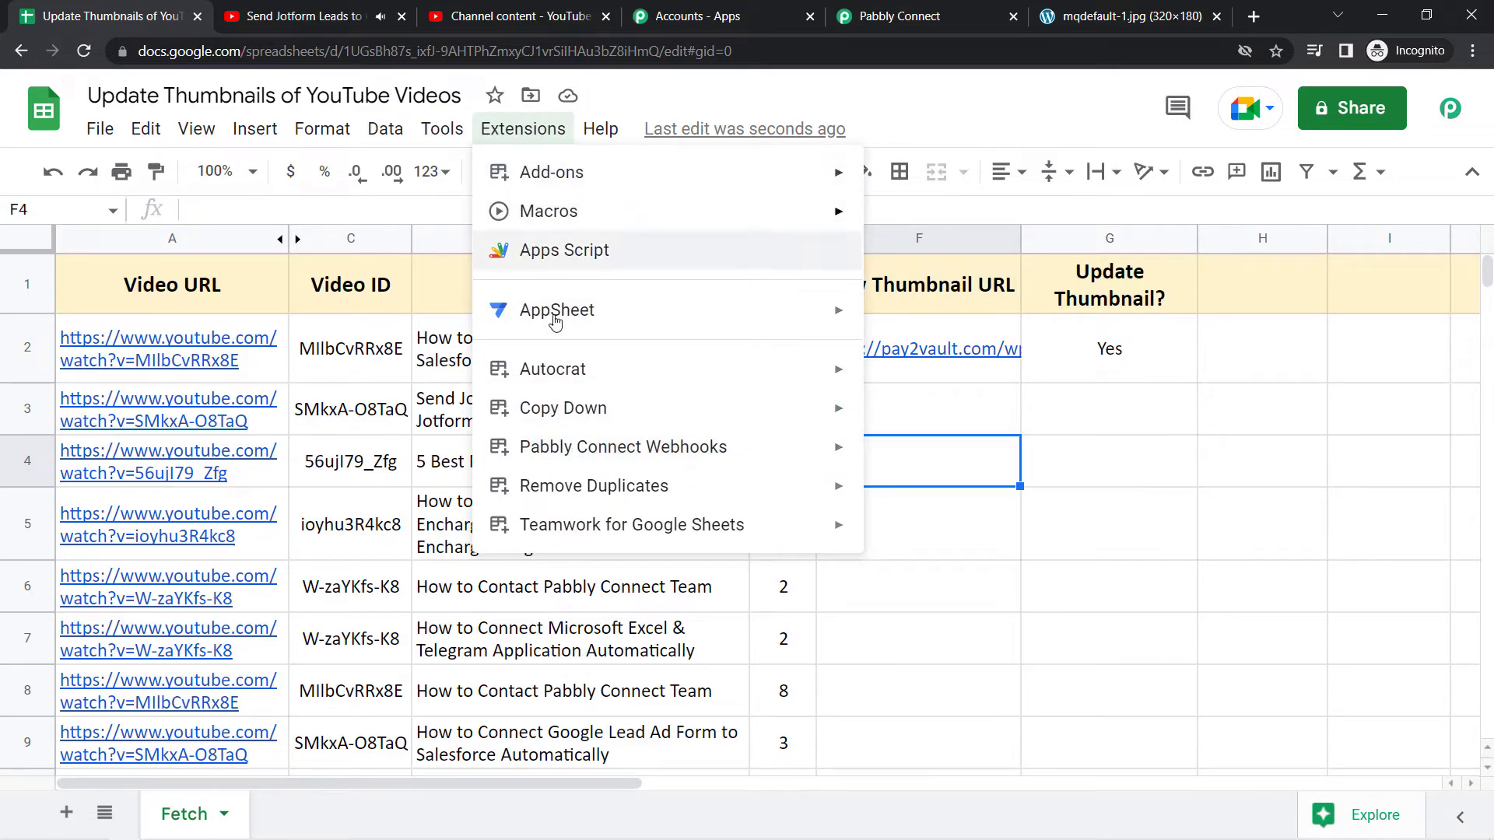
mouse_move(706, 450)
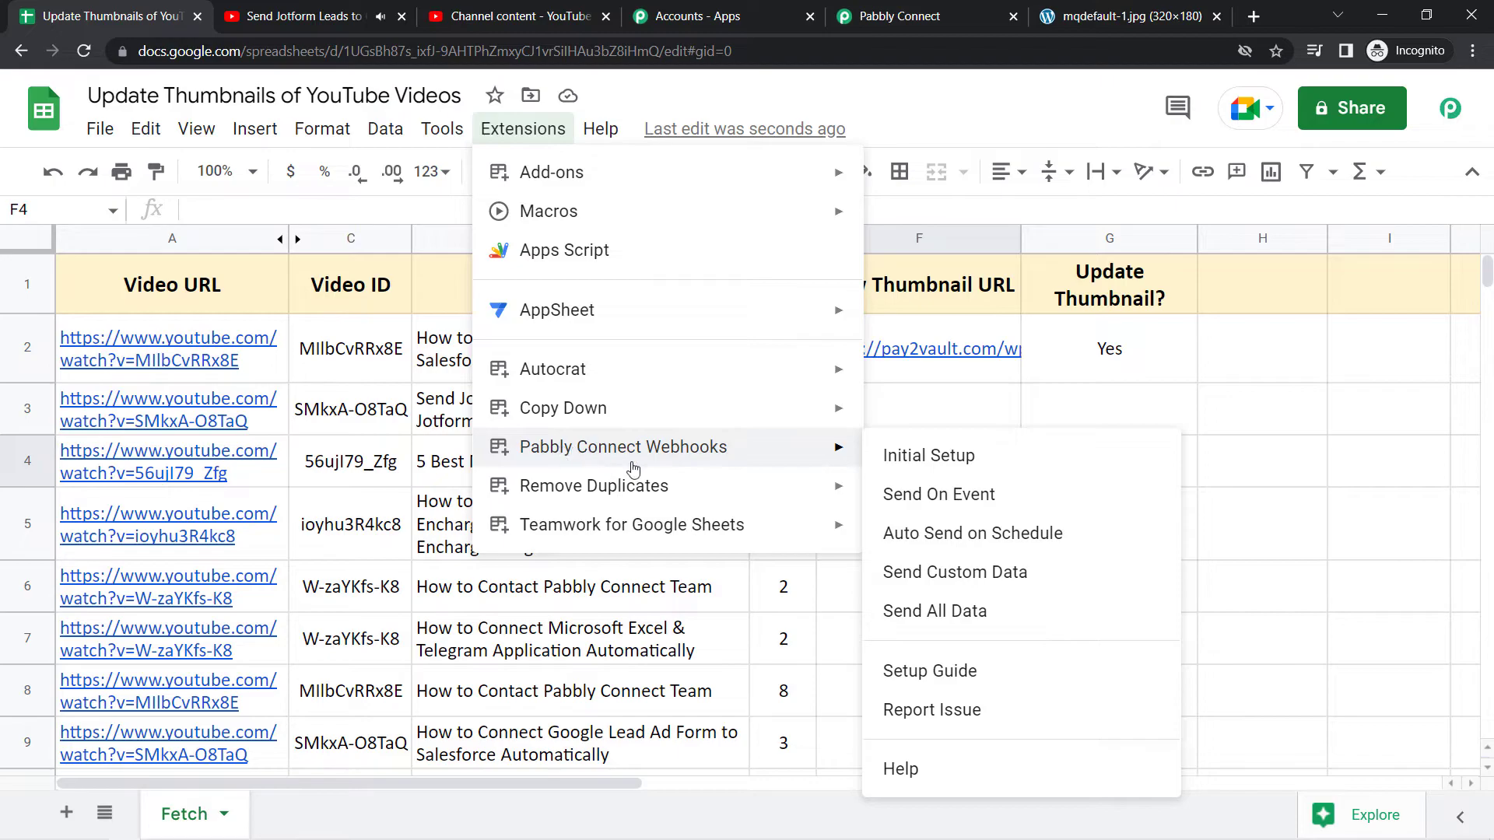
left_click(940, 497)
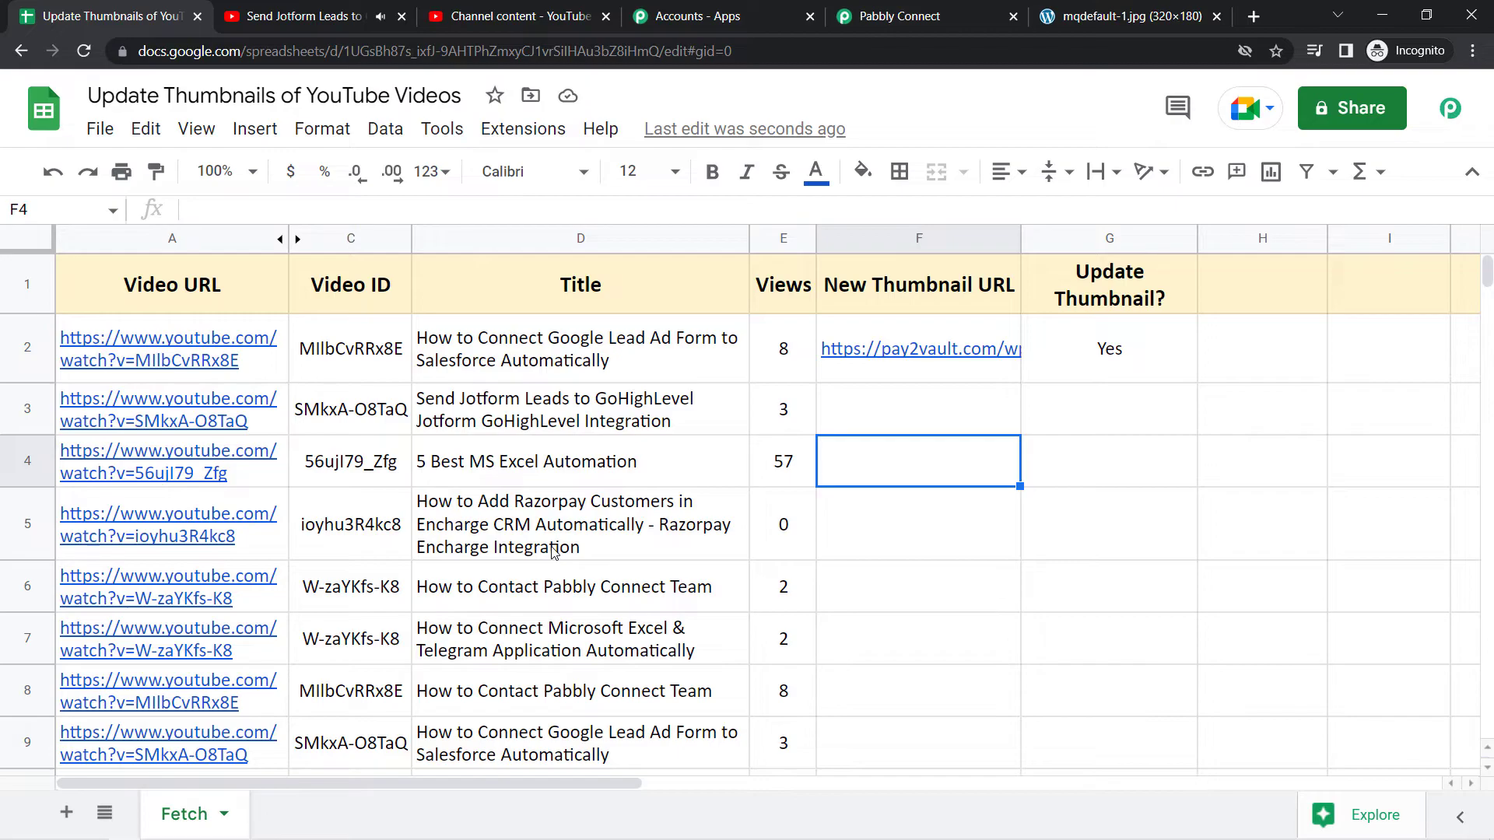
left_click(523, 129)
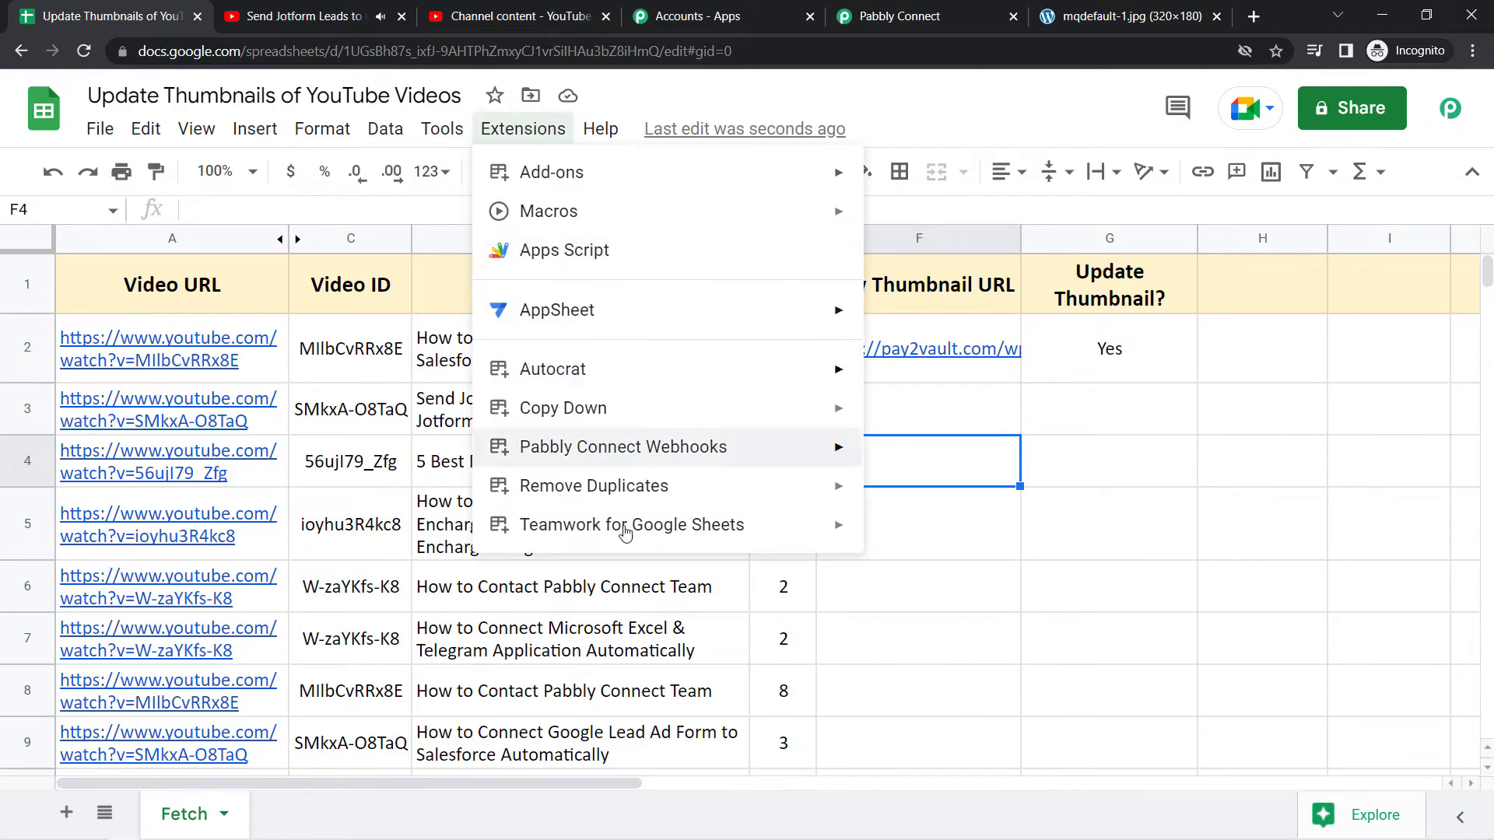
mouse_move(740, 447)
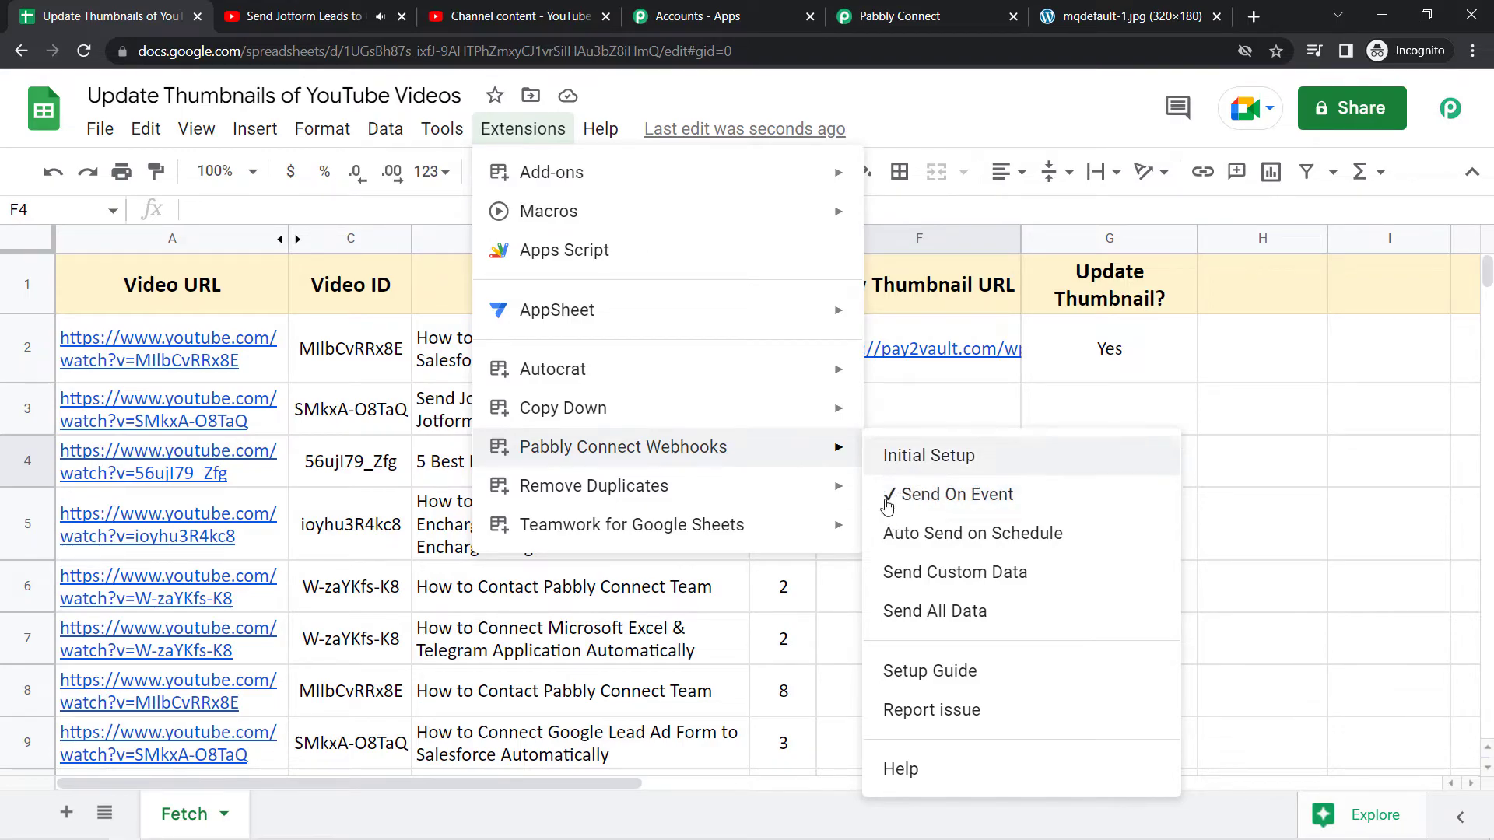
left_click(896, 416)
type("https://pay2vault.com/wp/wp-content/uploads/2022/11/mqdefault-1.jpg")
left_click(898, 454)
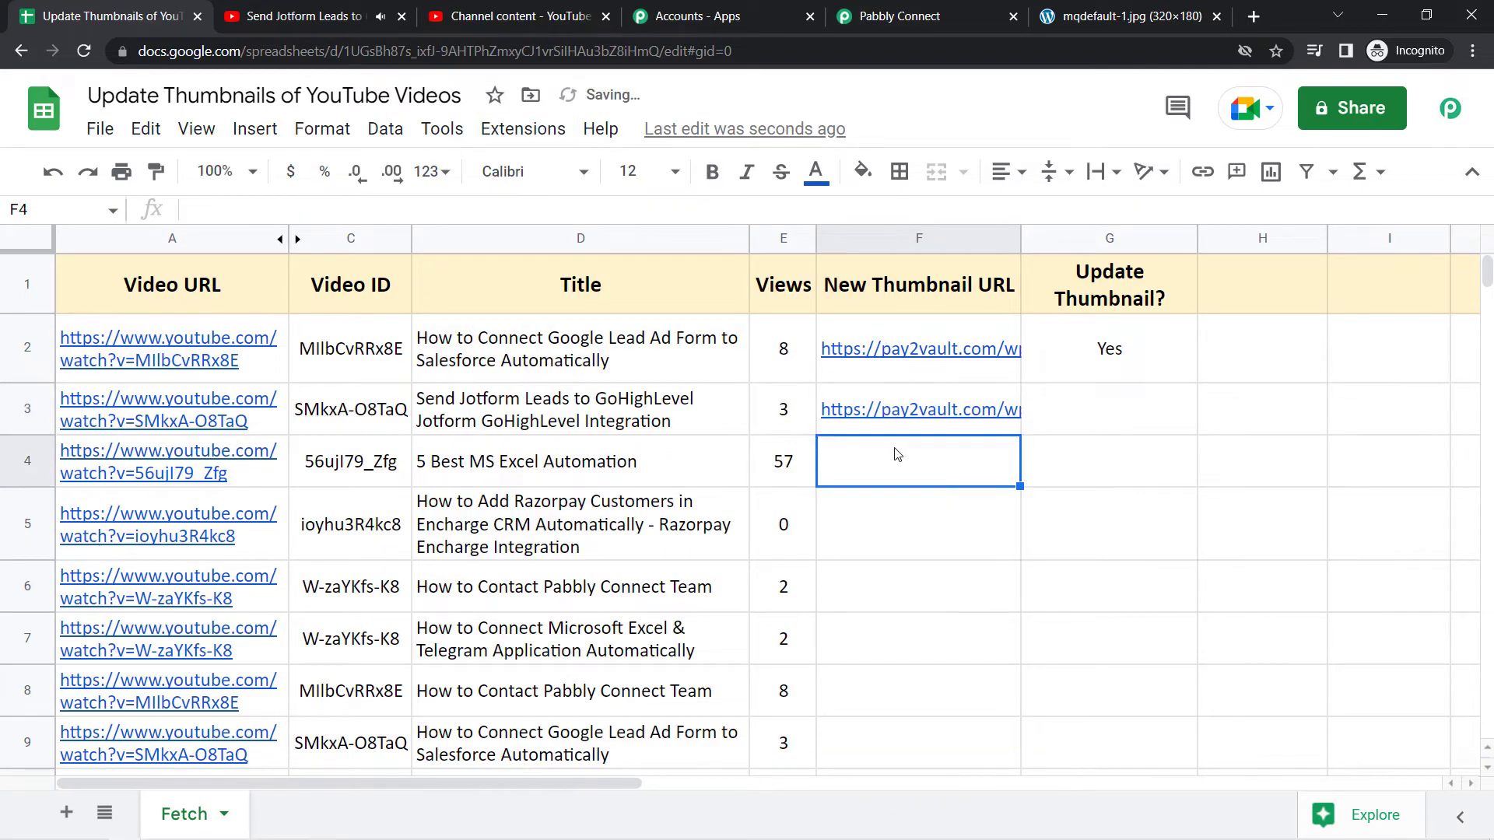
left_click(1111, 432)
type("Yes")
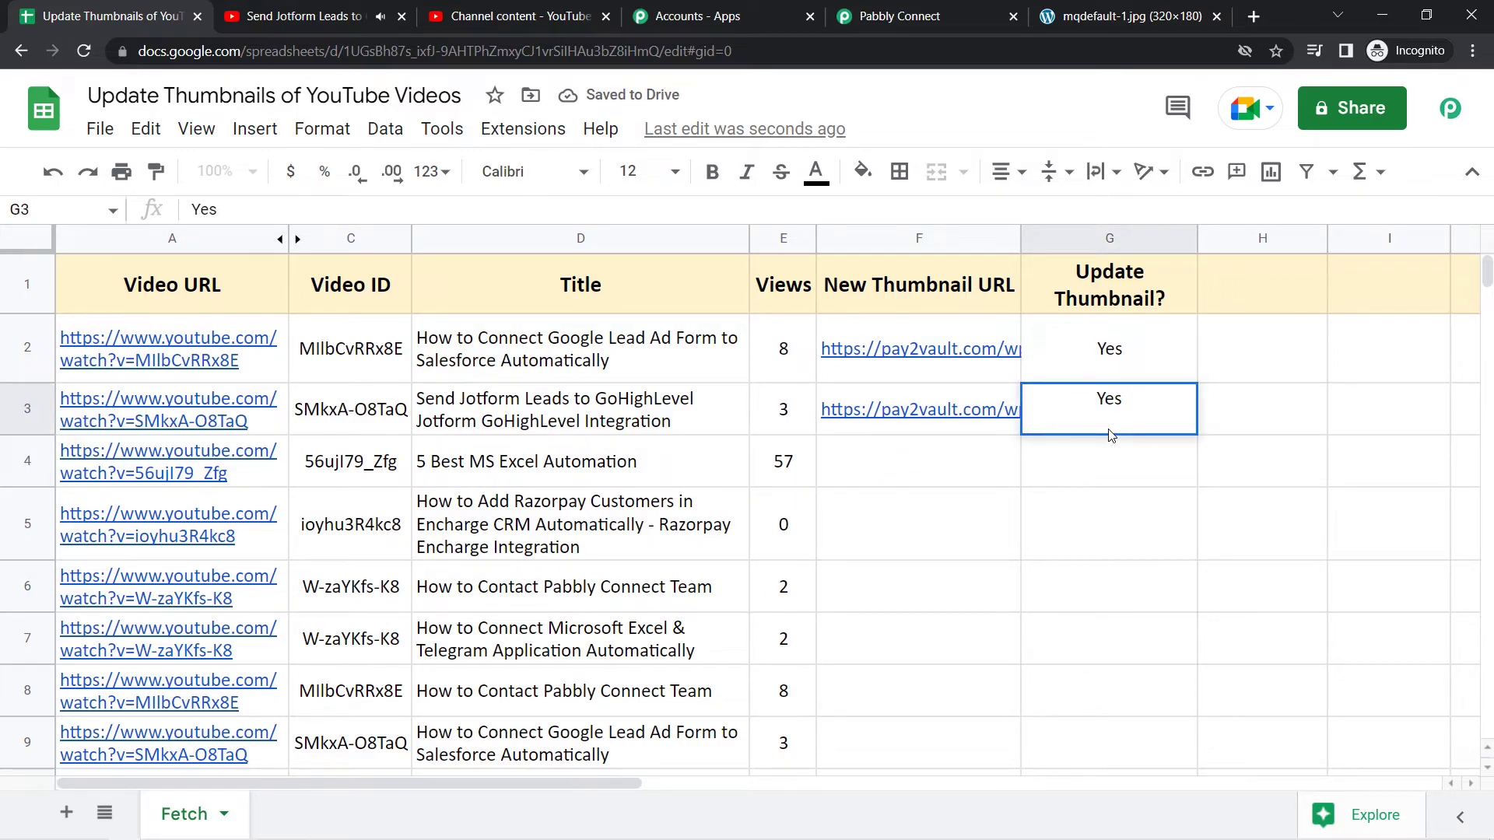
key("Return")
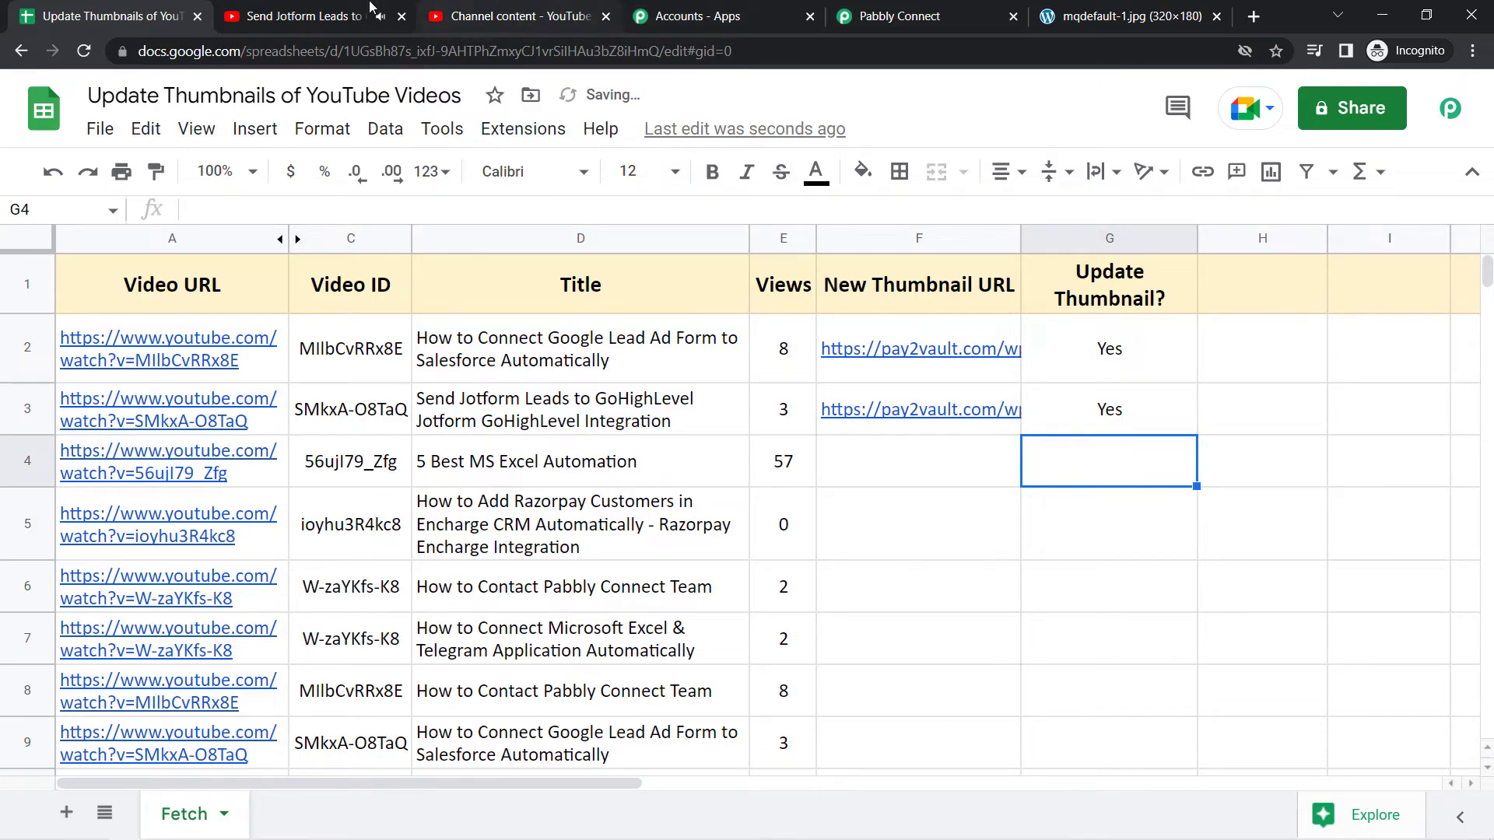
Open the Jotform video's details for editing, reload the channel content, find "goh", and check the video's thumbnail on both pages.
left_click(311, 16)
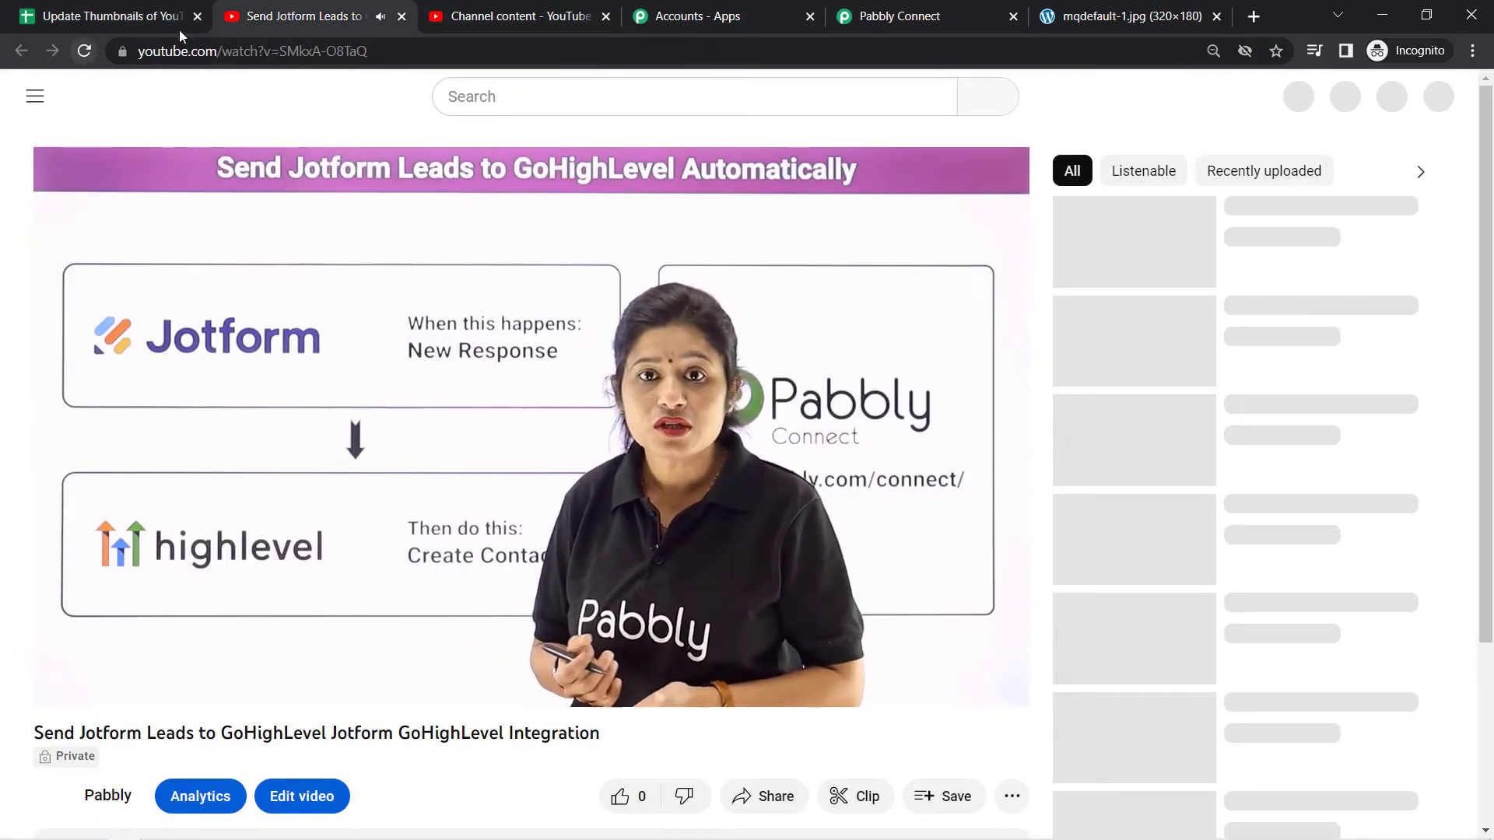
left_click(302, 796)
left_click(519, 15)
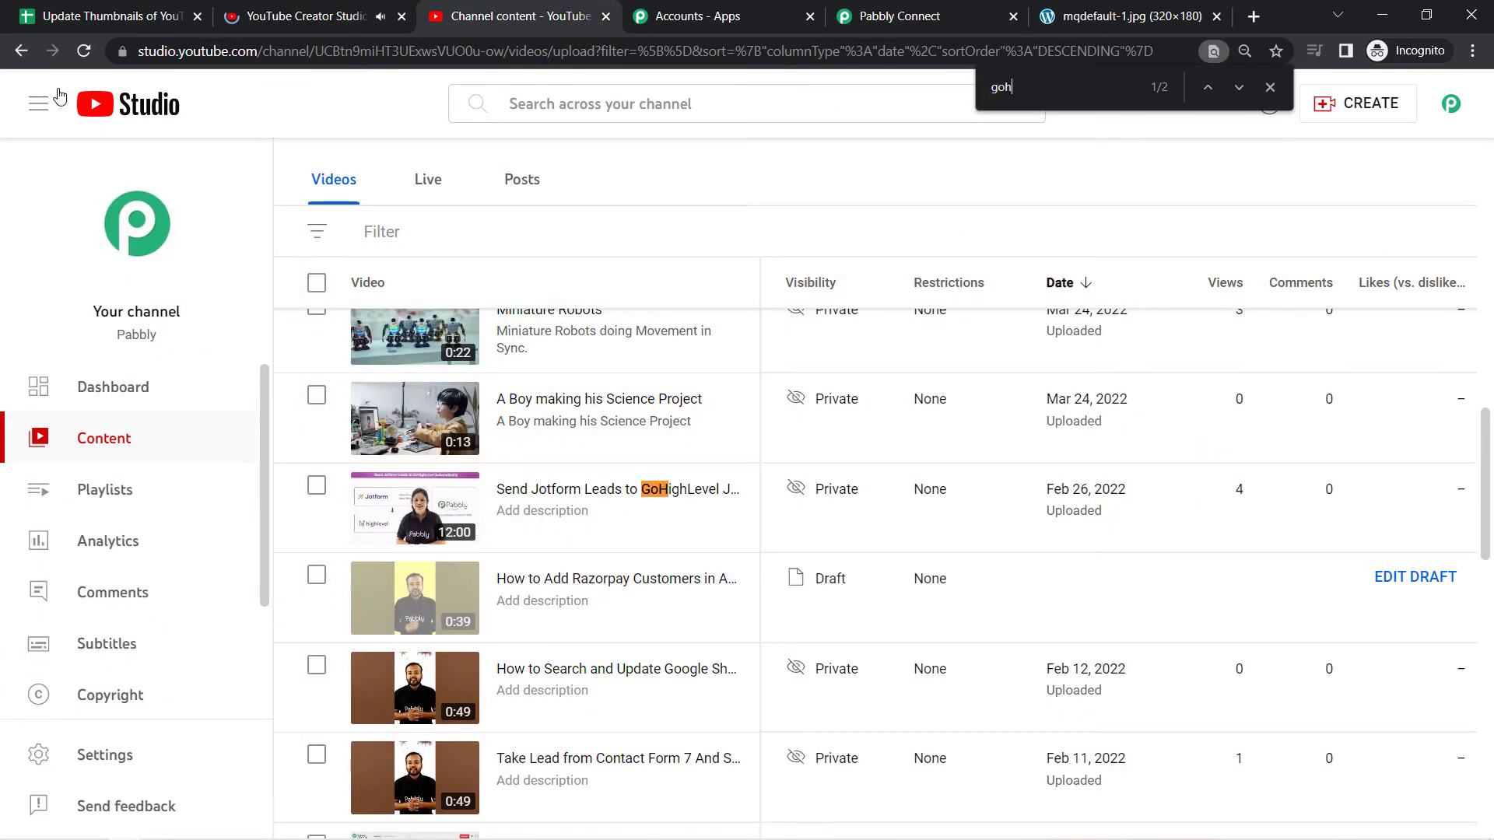
left_click(84, 51)
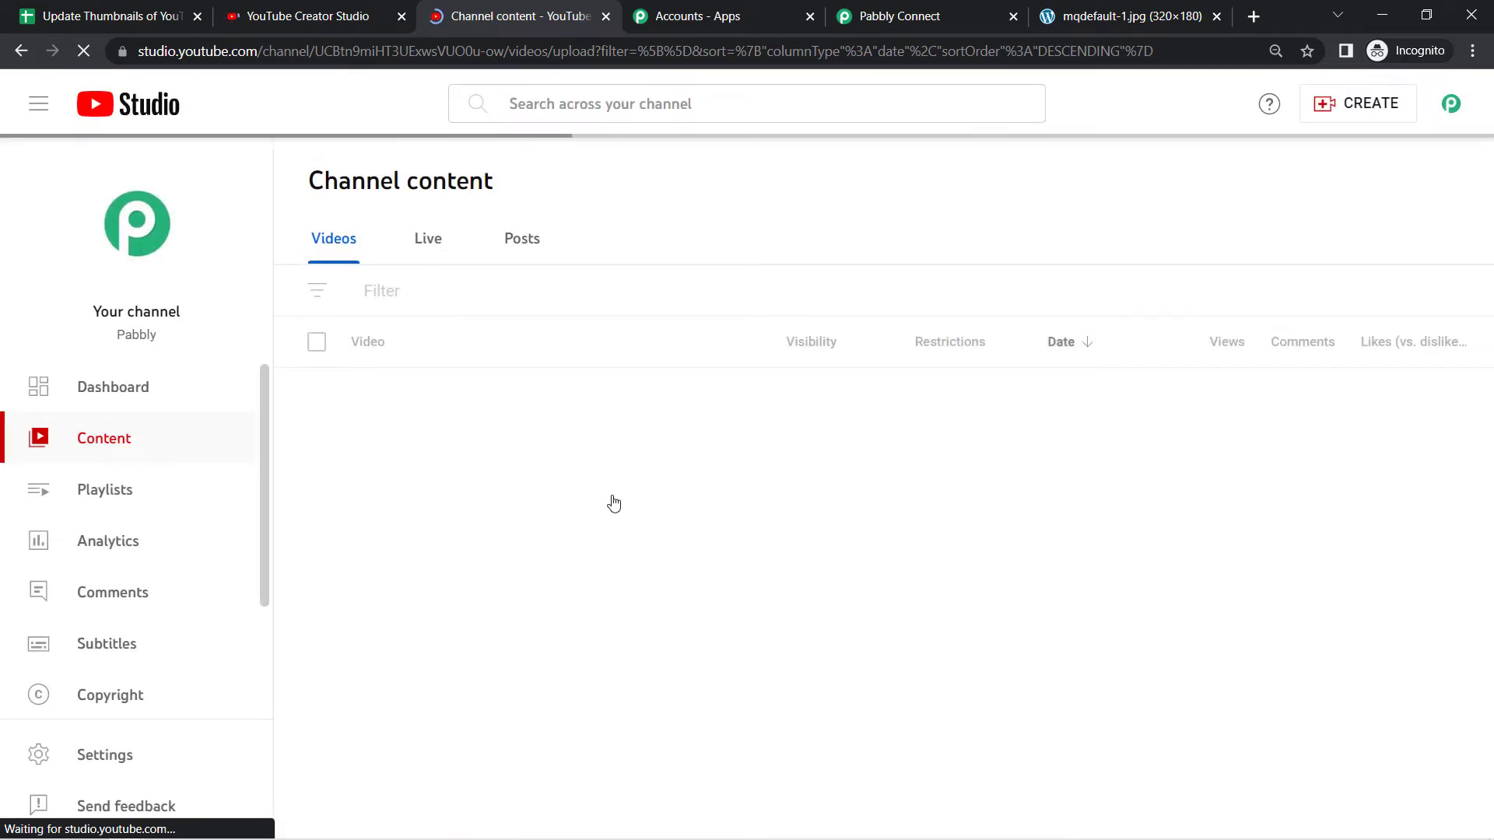
key("ctrl+f")
key("Return")
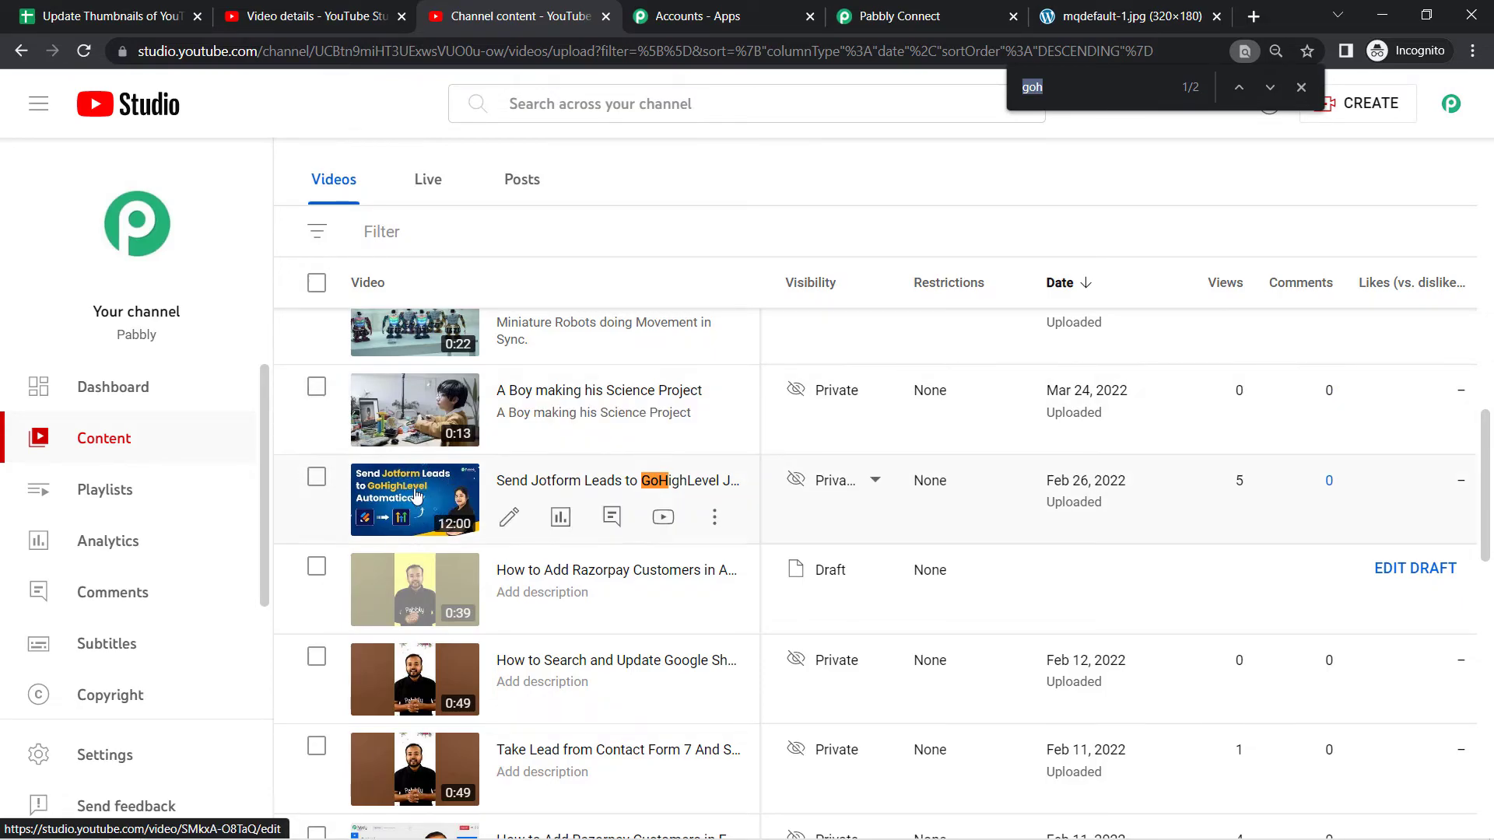
left_click(284, 16)
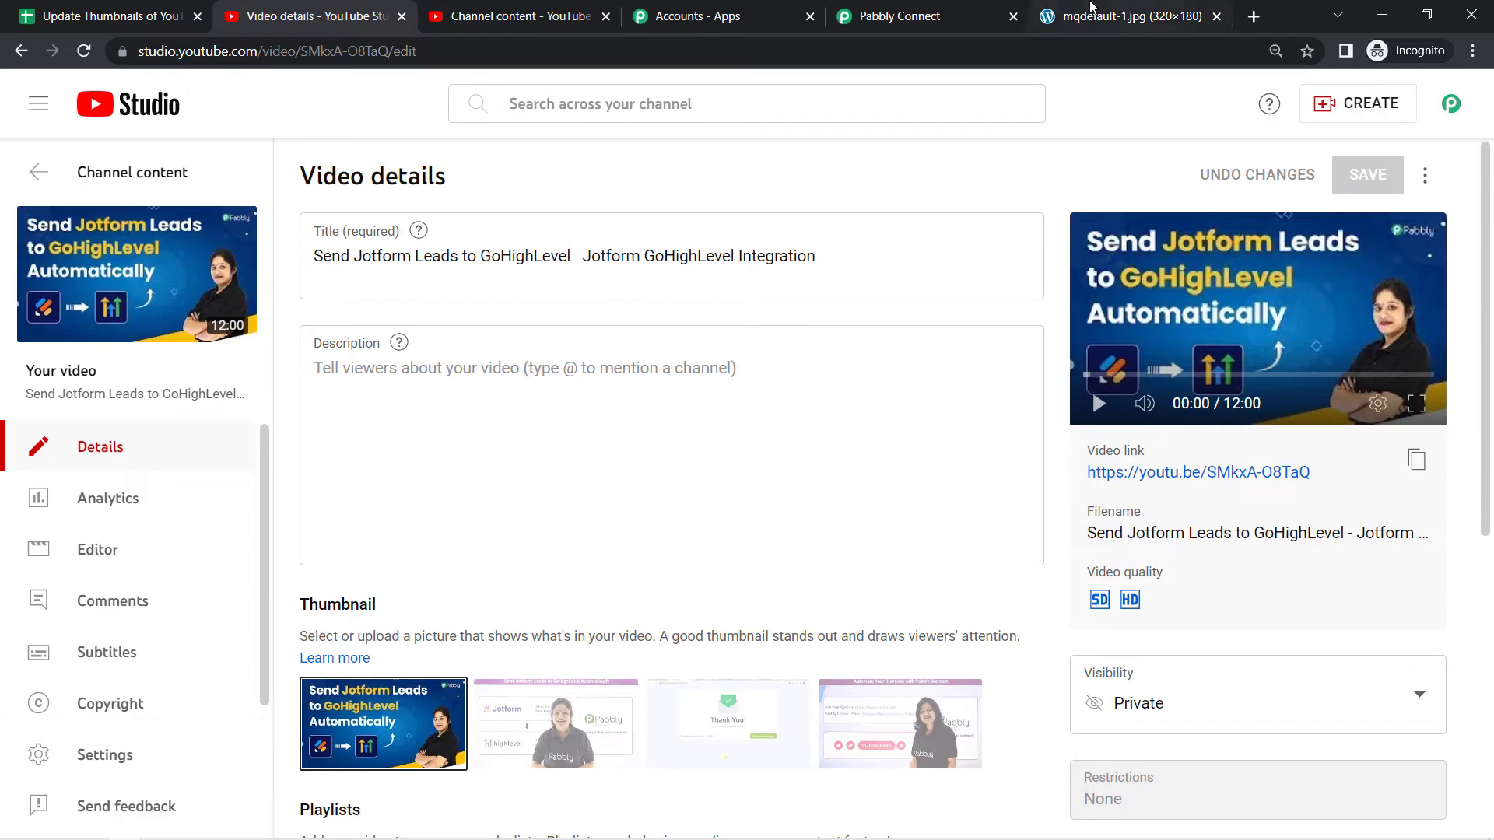
Return to Pabbly Connect and review the workflow's Google Sheets trigger, Filter by Pabbly, and YouTube Set Thumbnail steps.
left_click(911, 14)
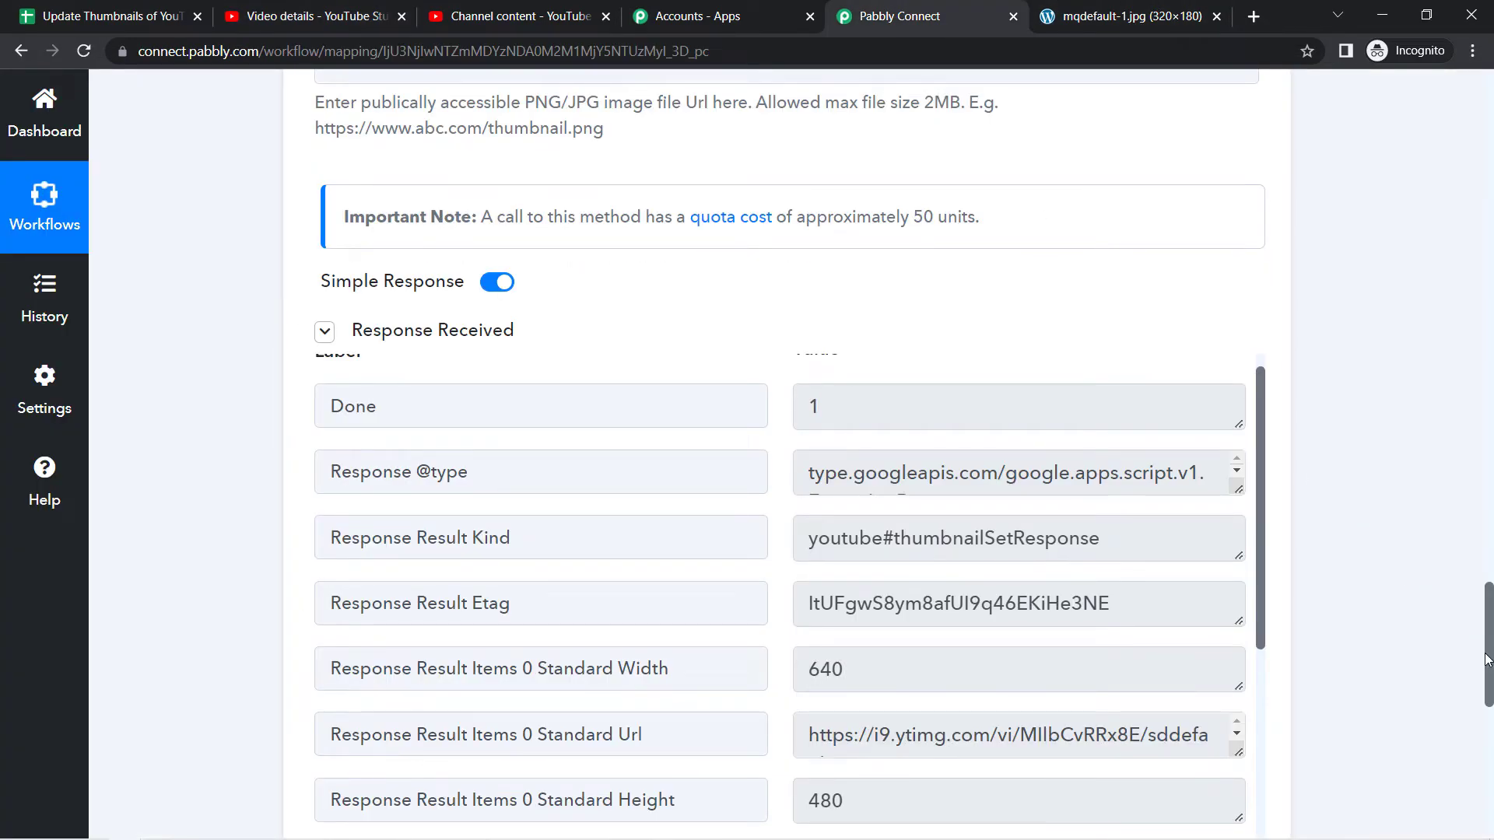
left_click_drag(1489, 666, 1486, 144)
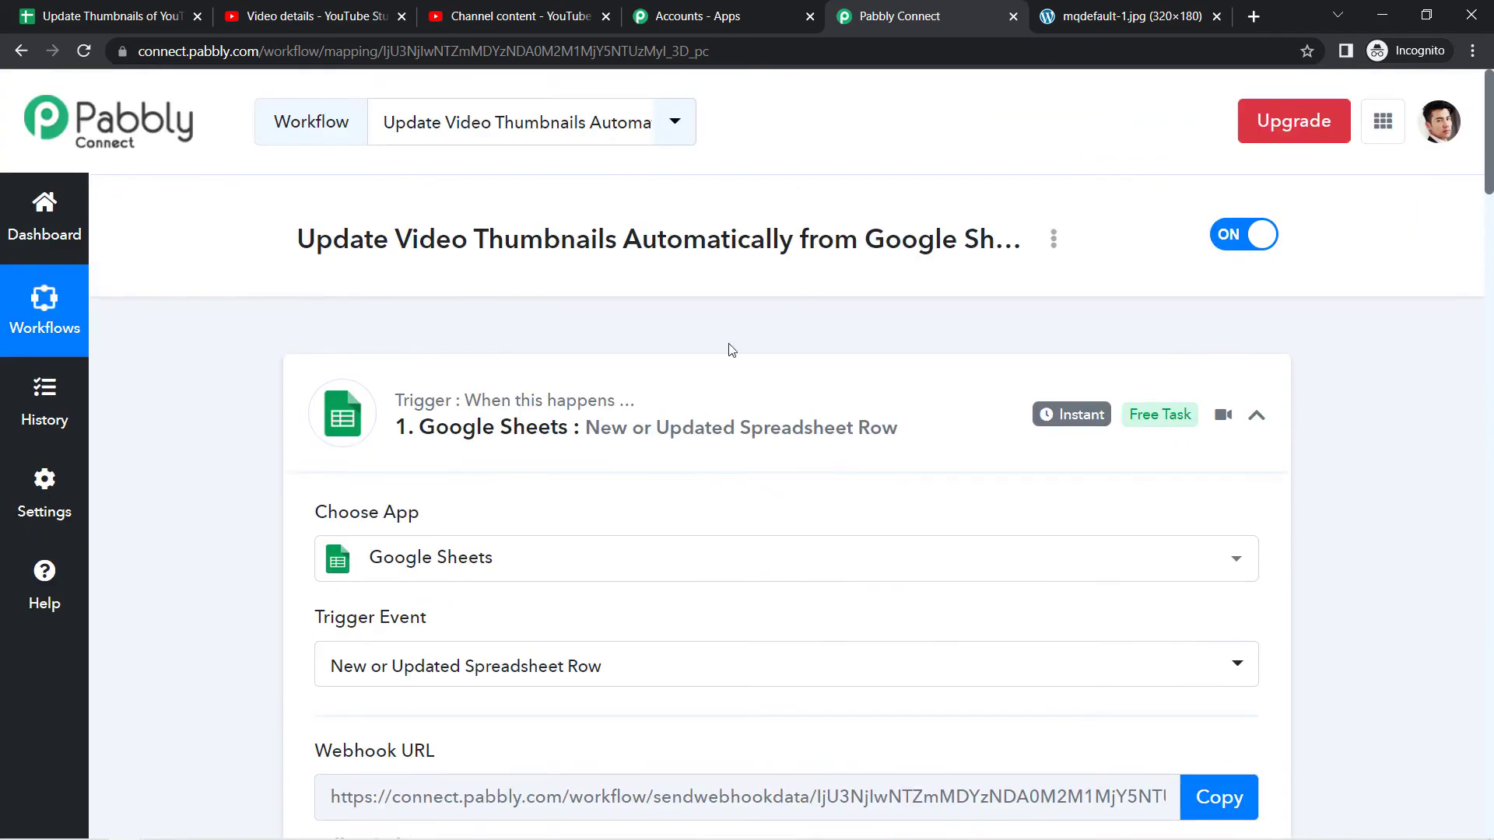
left_click(628, 449)
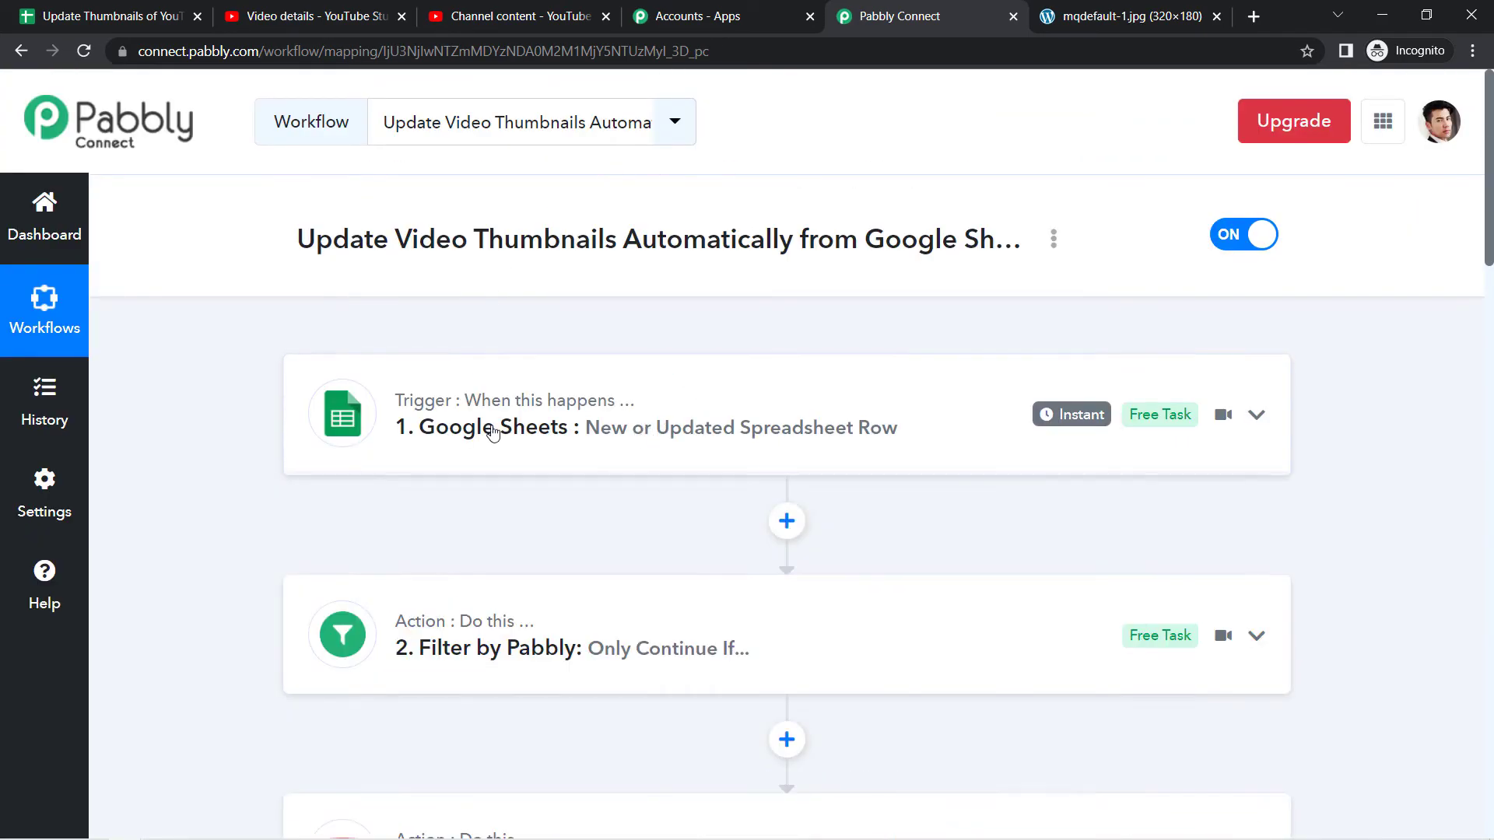
left_click(664, 435)
left_click(670, 430)
left_click_drag(1490, 245, 1492, 371)
left_click(405, 373)
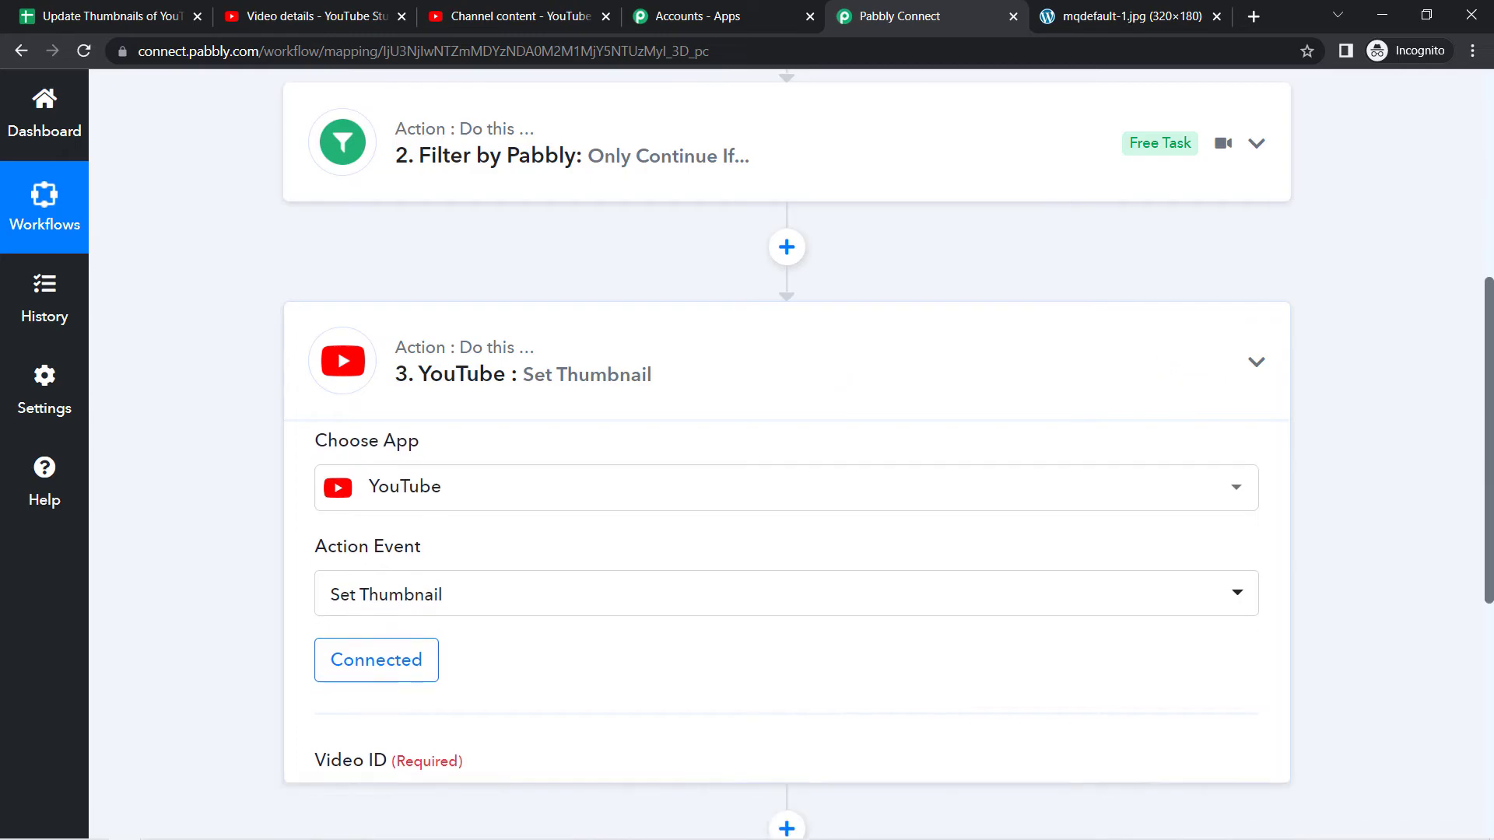
scroll(1120, 161, "up", 6)
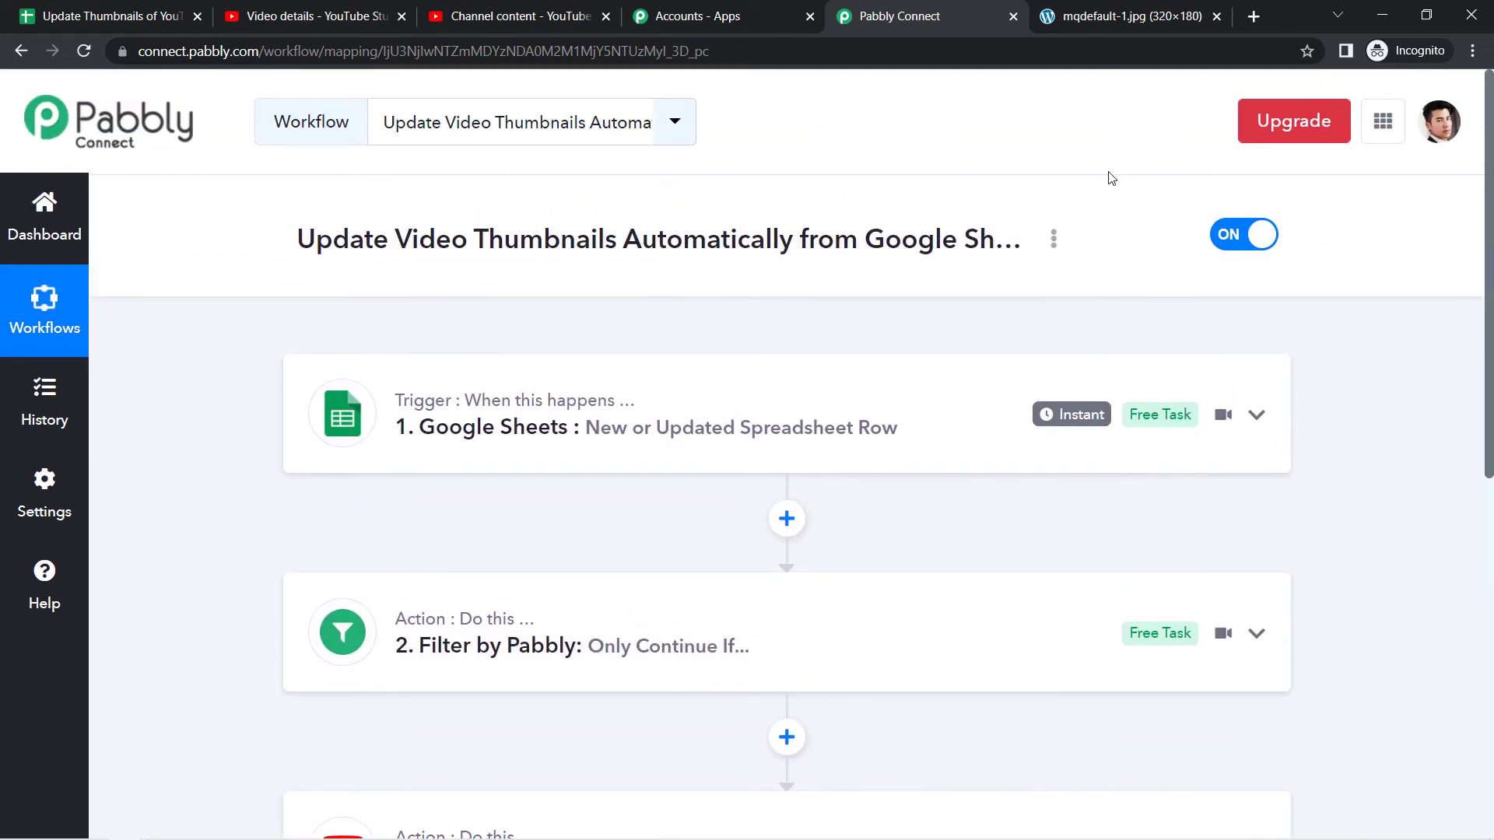
Generate the share link for the Update Video Thumbnails workflow and select the link's text.
left_click(1053, 239)
left_click(890, 359)
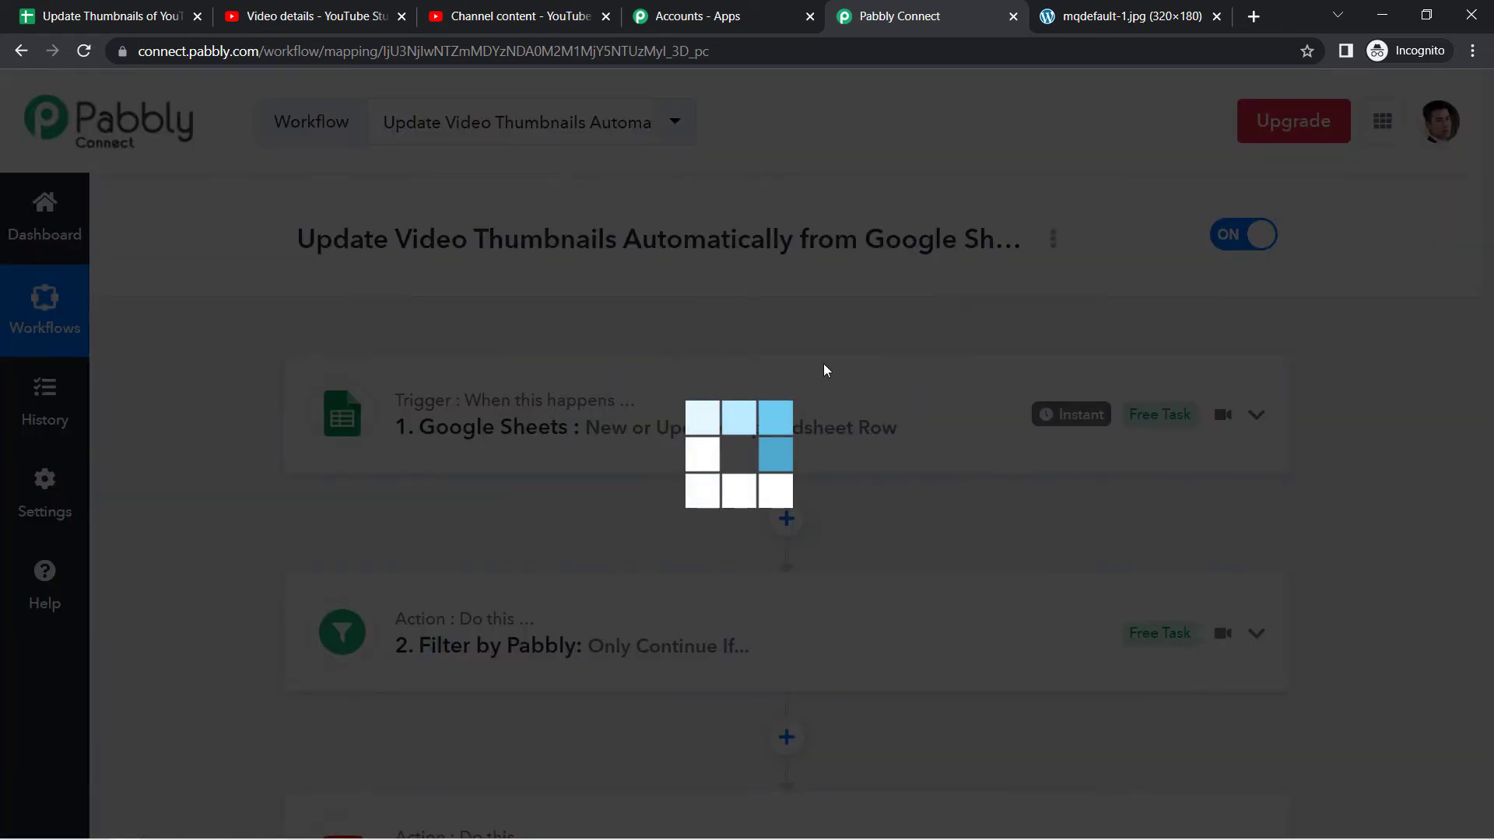
left_click(602, 473)
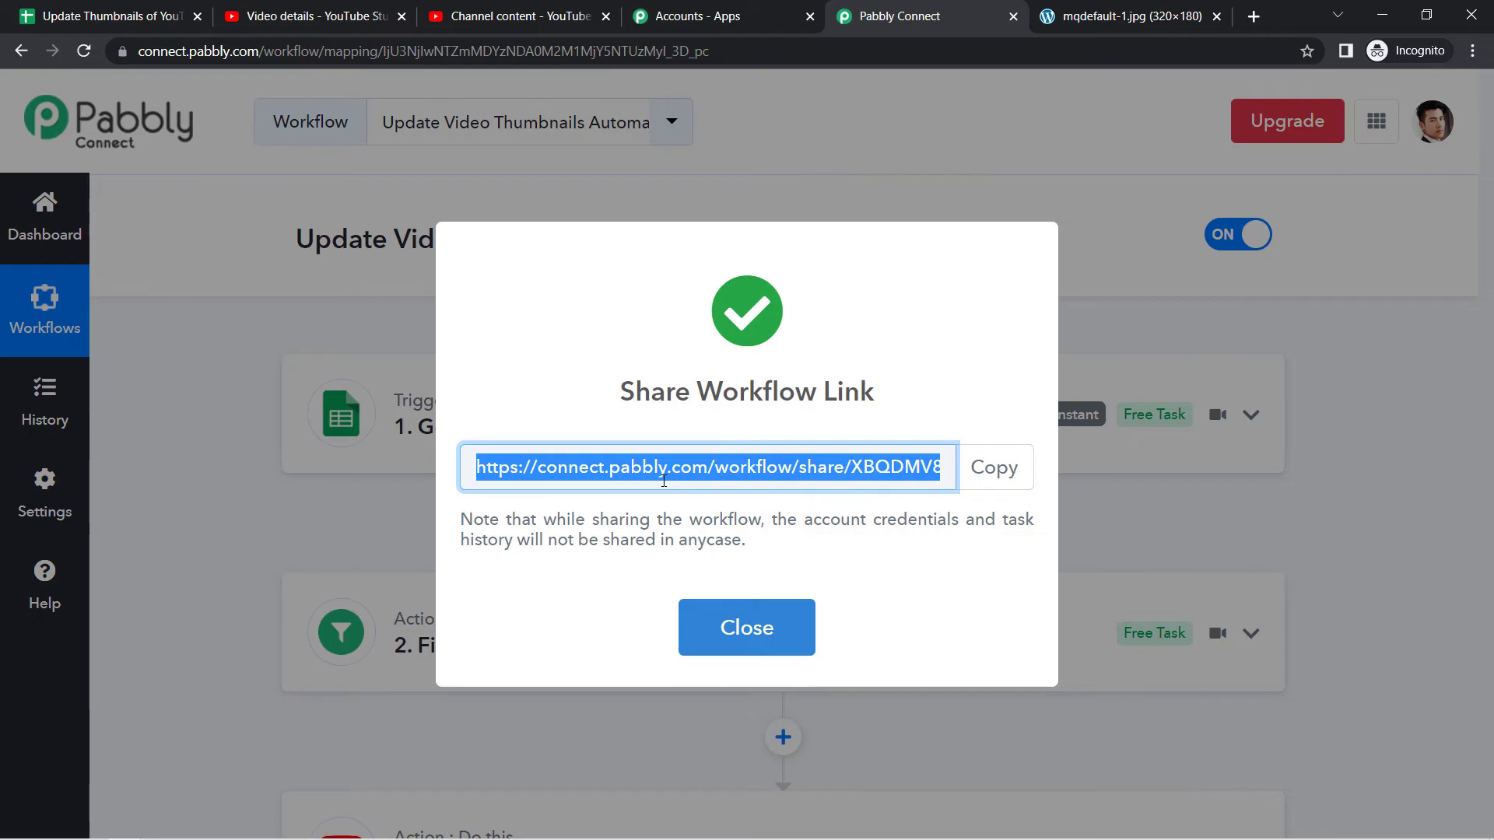
Dismiss the workflow's share link and select the empty New Thumbnail URL and Update Thumbnail? cells F4:G6 in the Google Sheet.
left_click(746, 629)
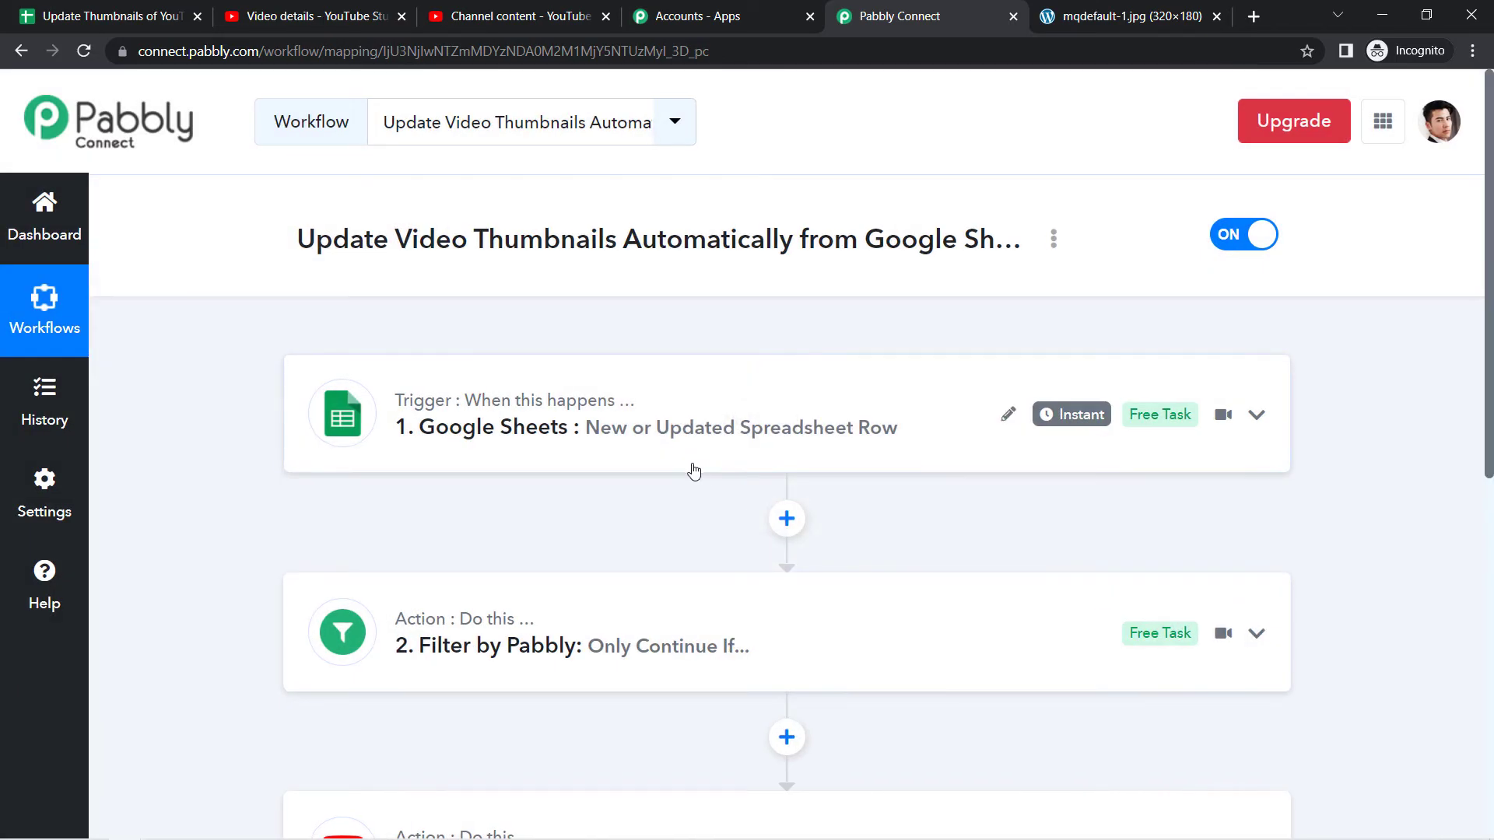
left_click(84, 11)
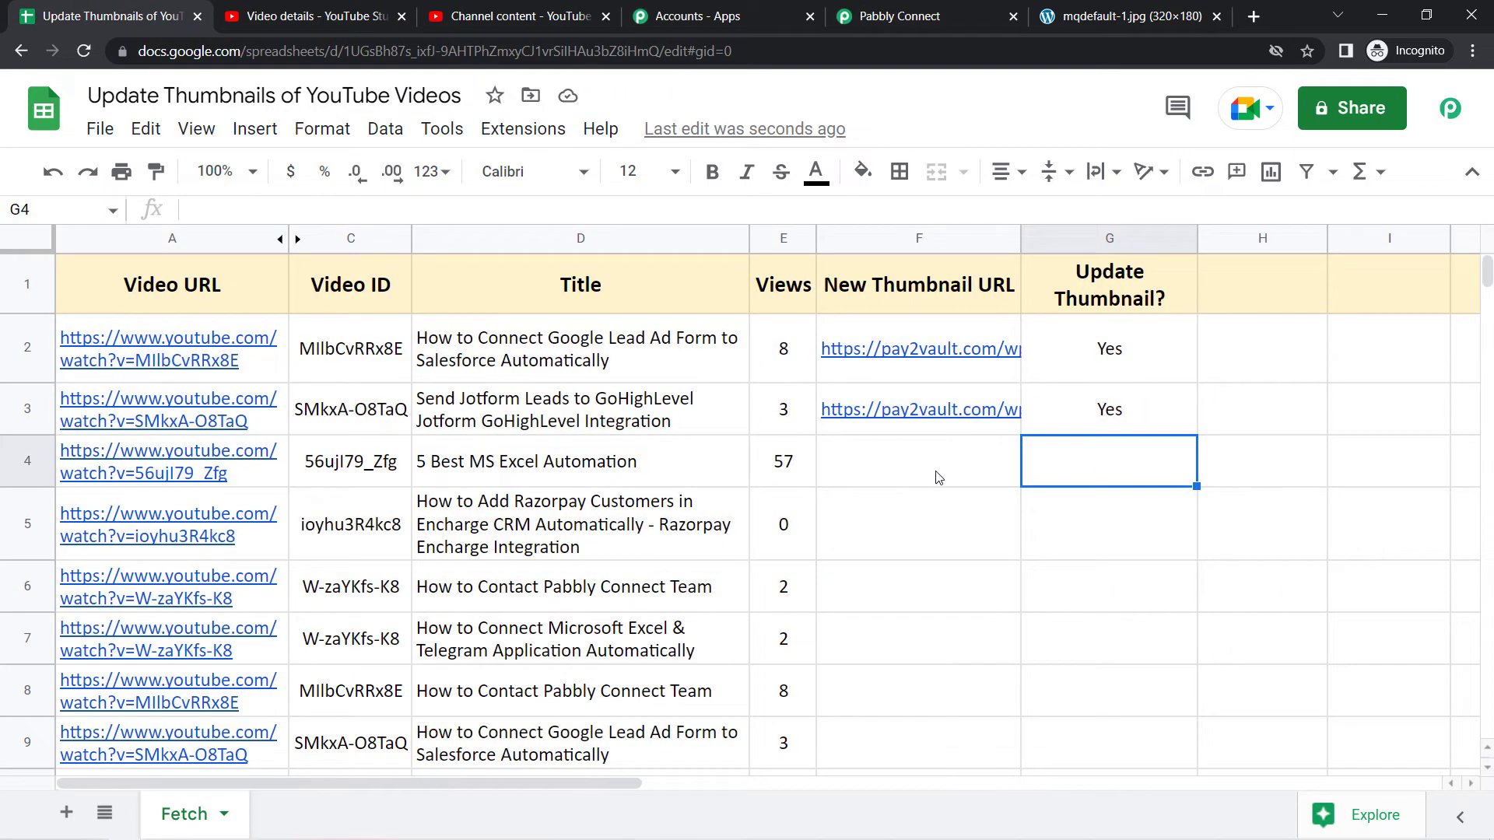
left_click_drag(909, 472, 1084, 597)
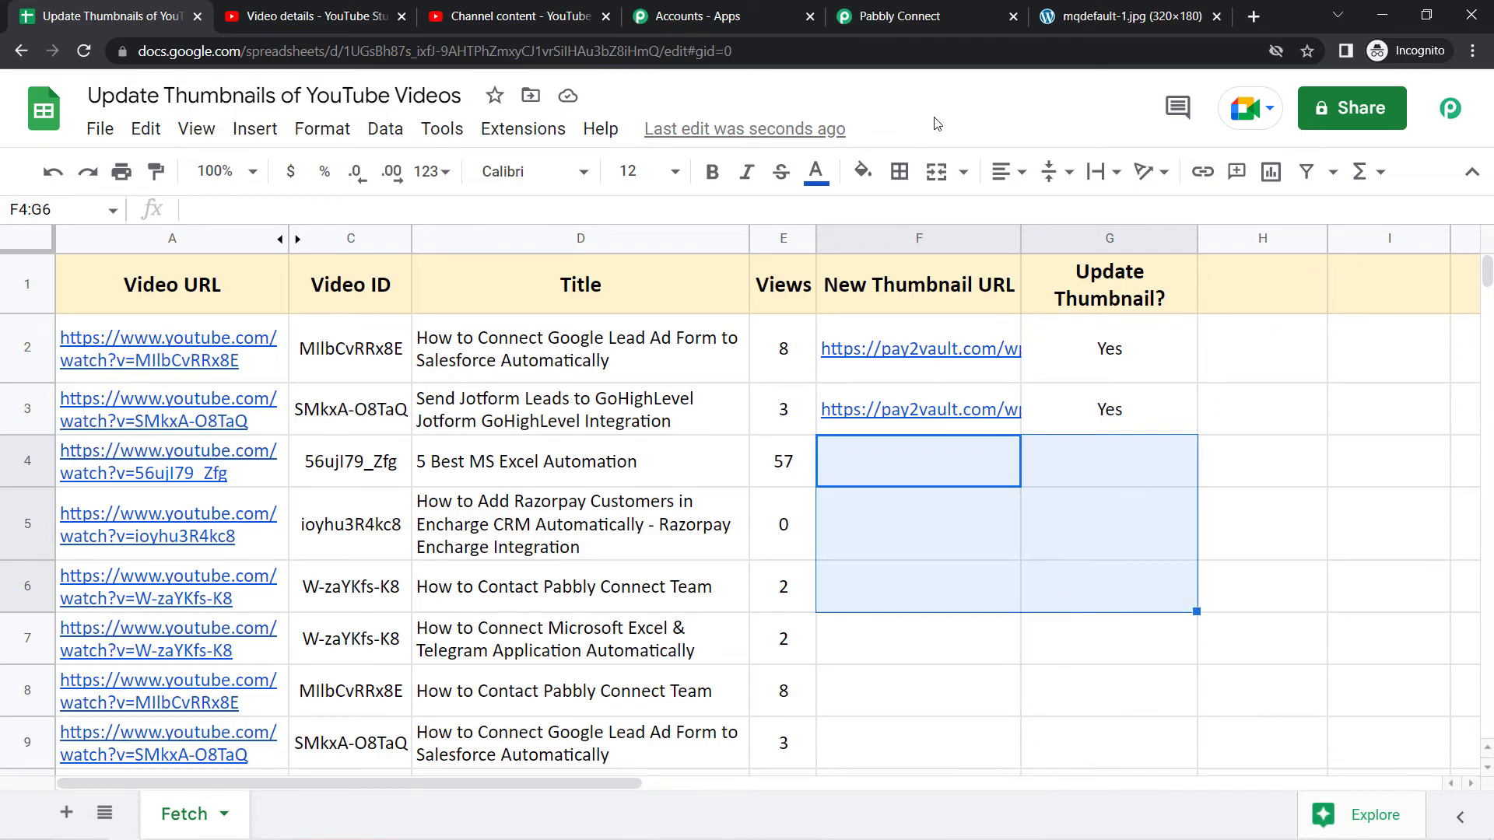
Switch back to Pabbly Connect and look over the steps of the Update Video Thumbnails workflow.
left_click(899, 16)
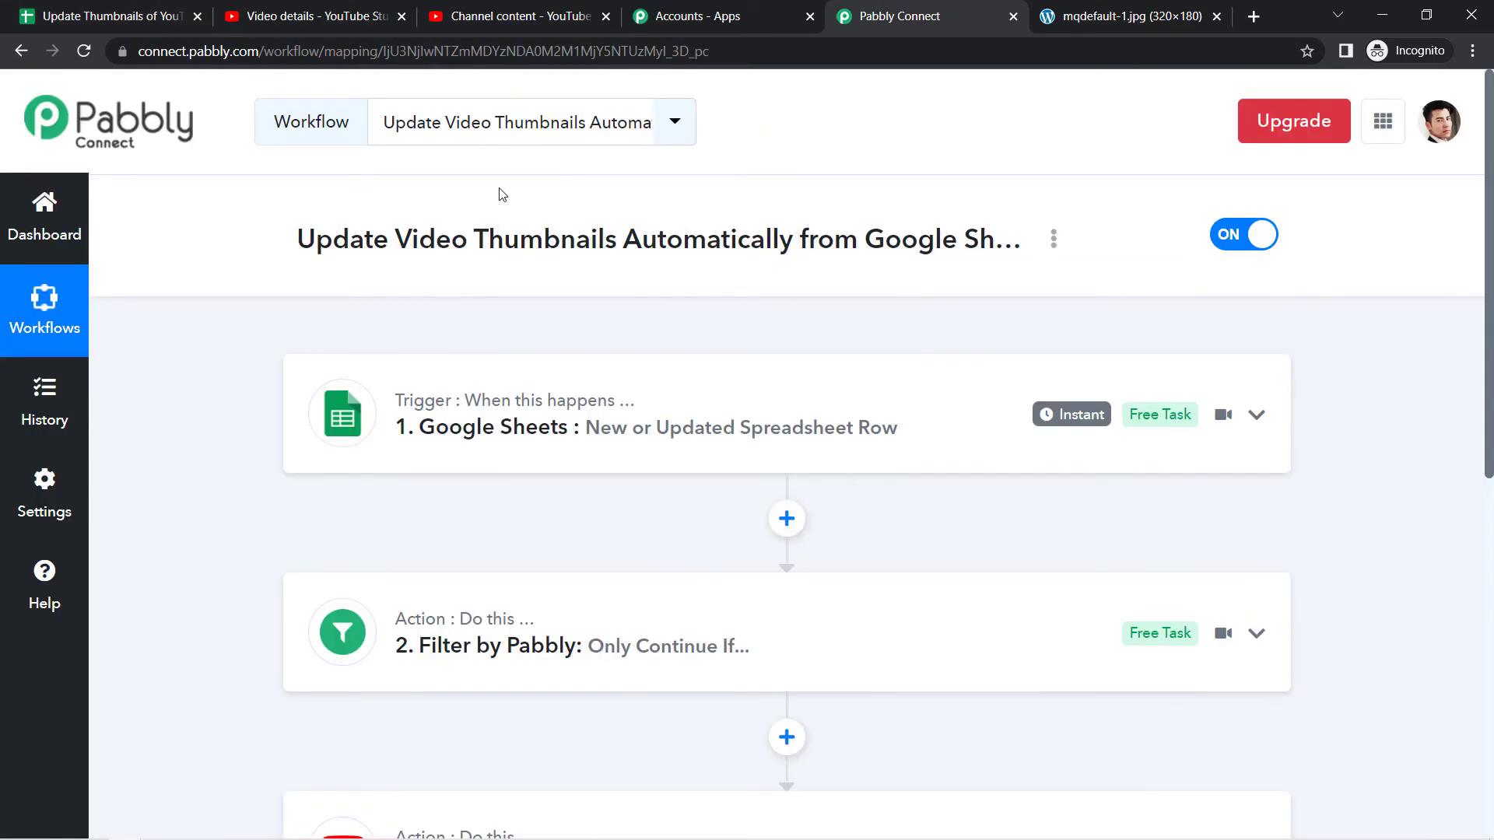
scroll(1487, 406, "down", 2)
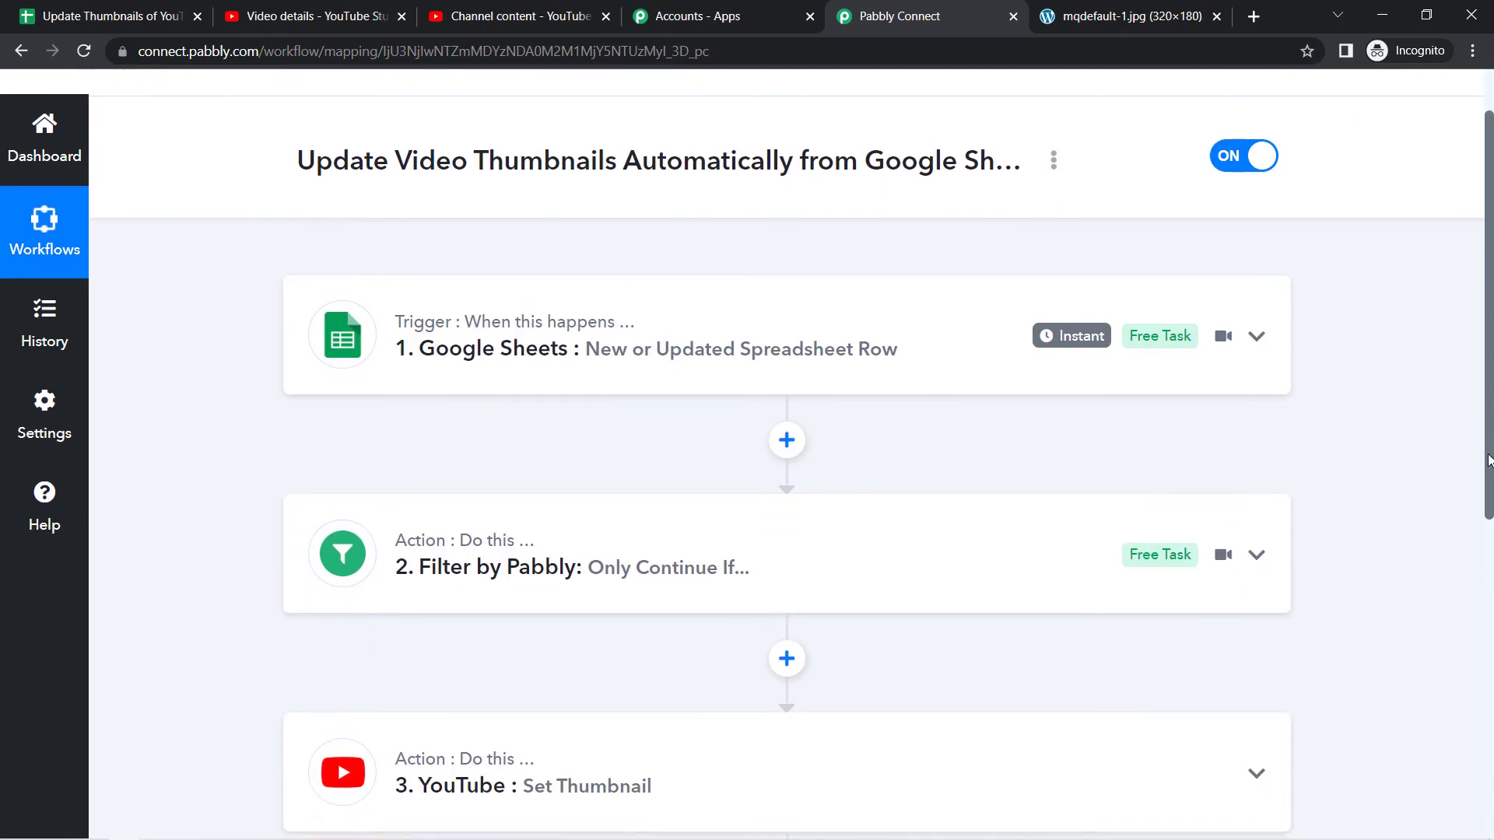
scroll(1473, 399, "up", 2)
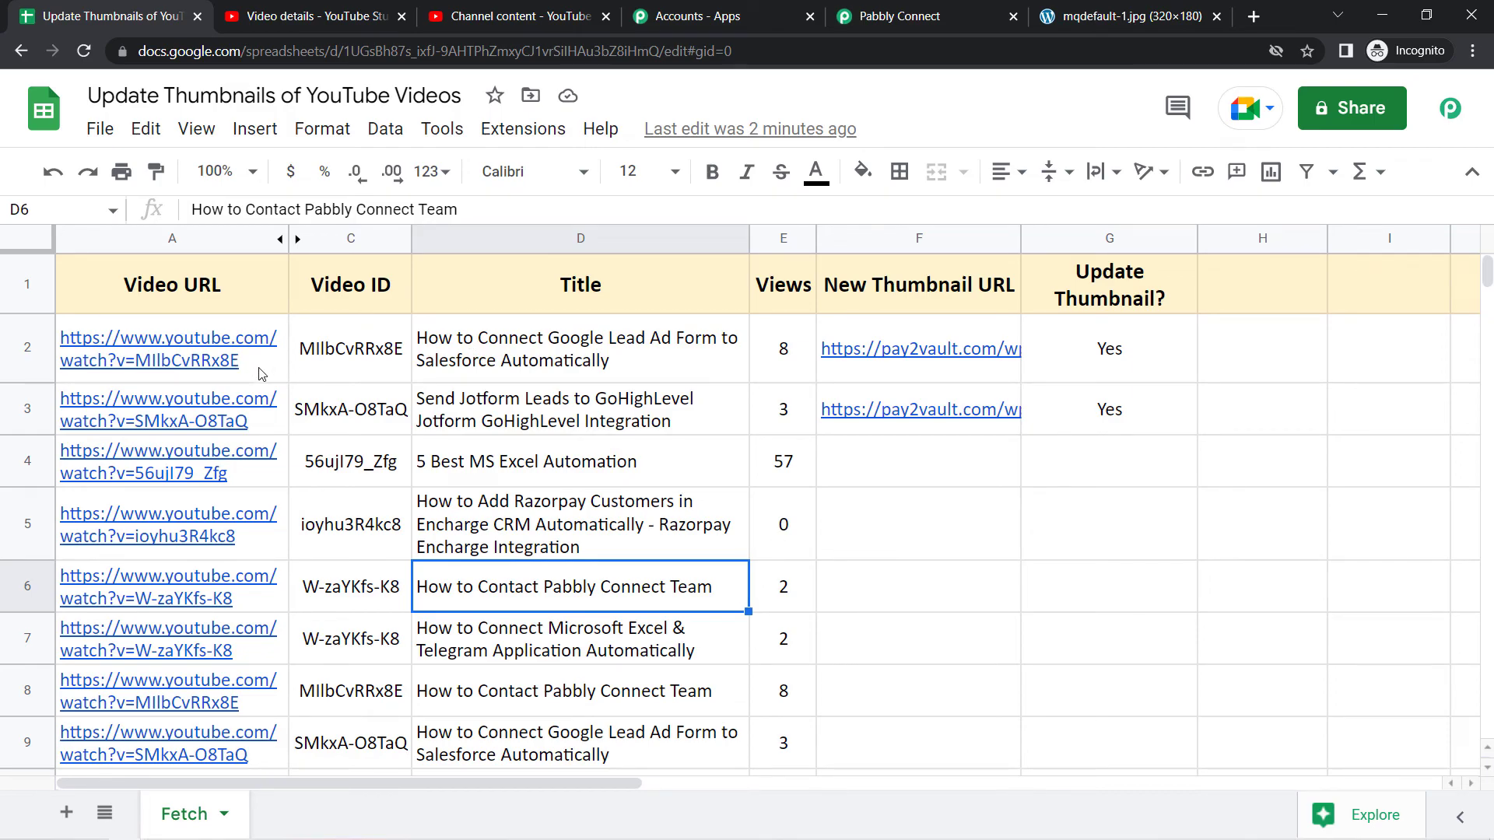
In the Google Sheet, highlight the video URLs in A2:A7, followed by the video titles in D2:D7.
left_click_drag(260, 375, 263, 655)
left_click(508, 376)
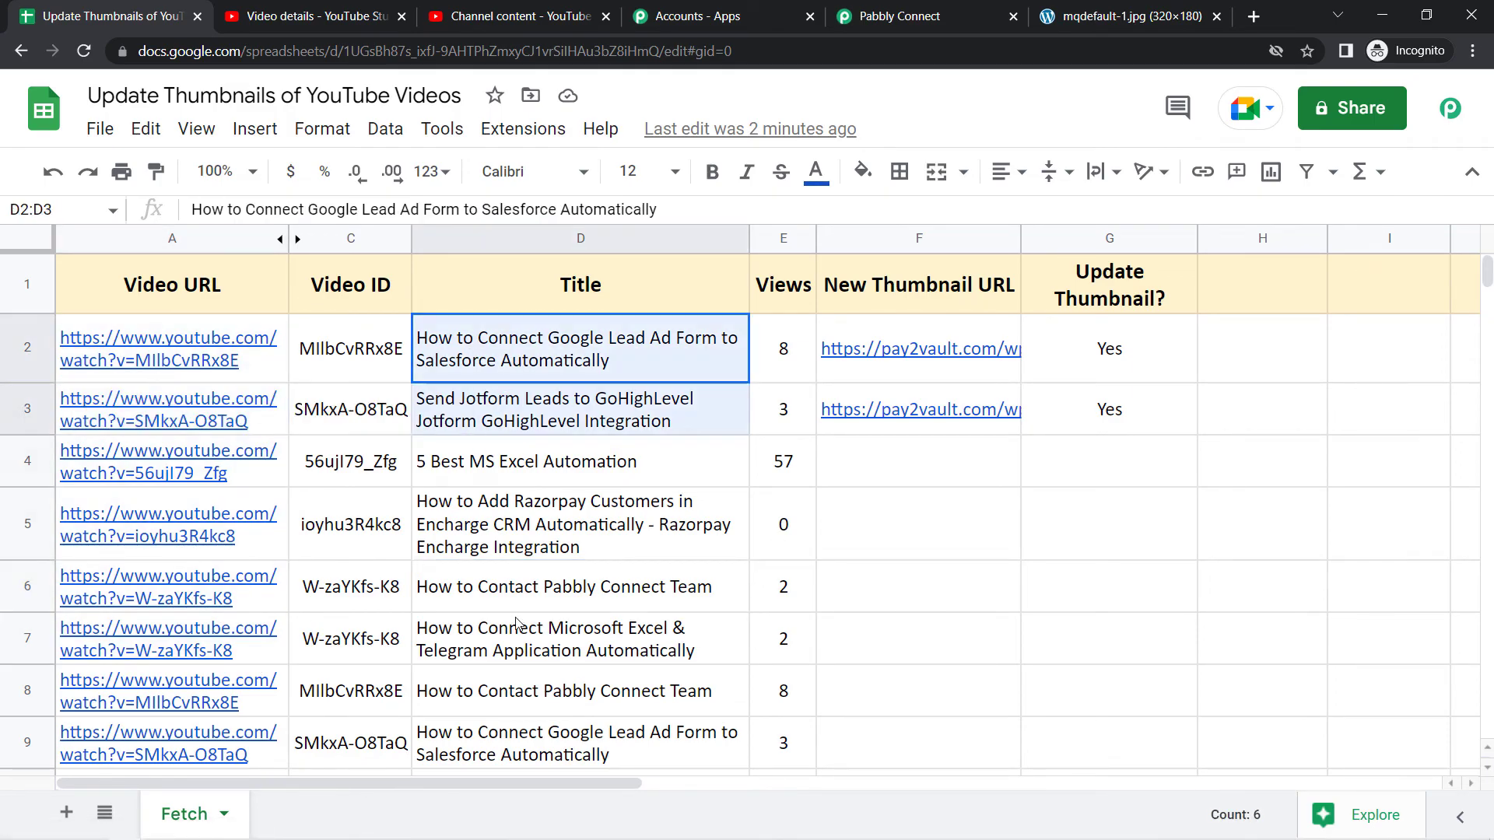
left_click(516, 622, "shift")
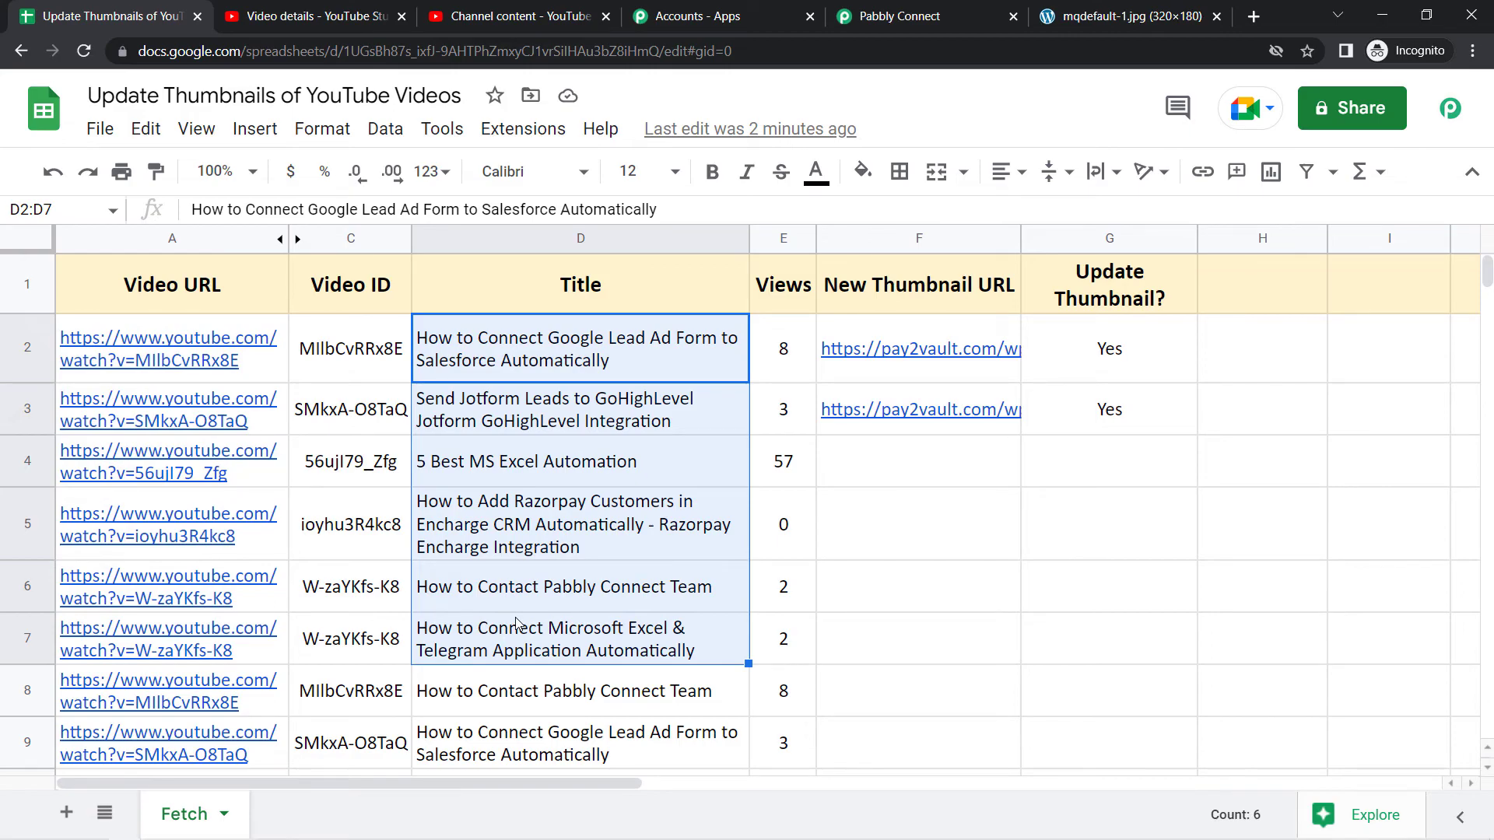